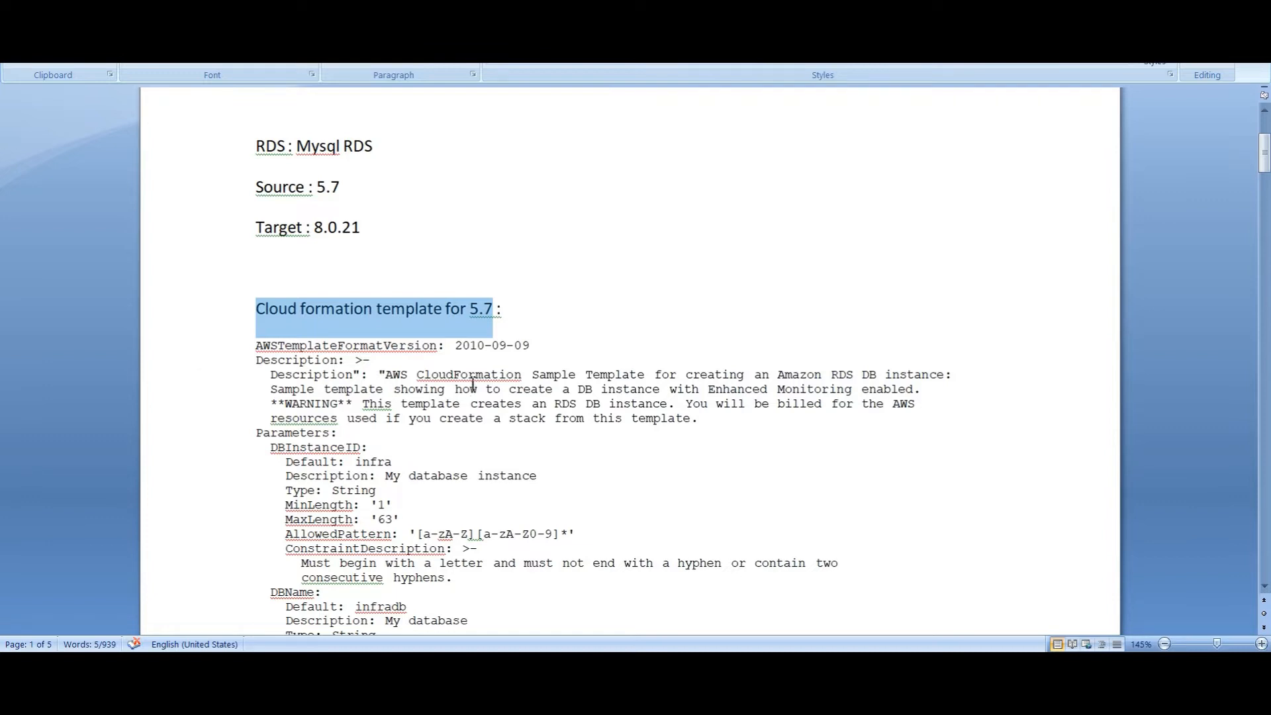
# Review the template description and defaults: instance identifier infra, MinLength and database name infradb
pyautogui.moveTo(386, 374); pyautogui.dragTo(902, 396)
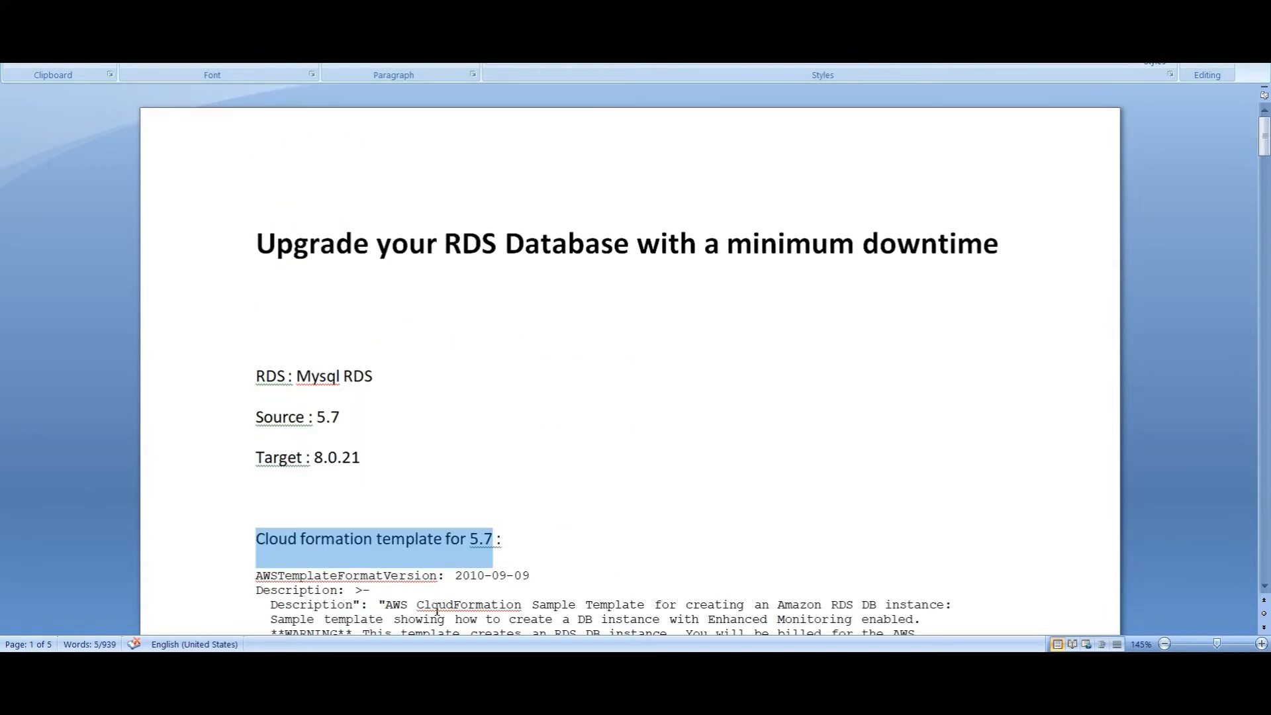
pyautogui.scroll(-3, 453, 579)
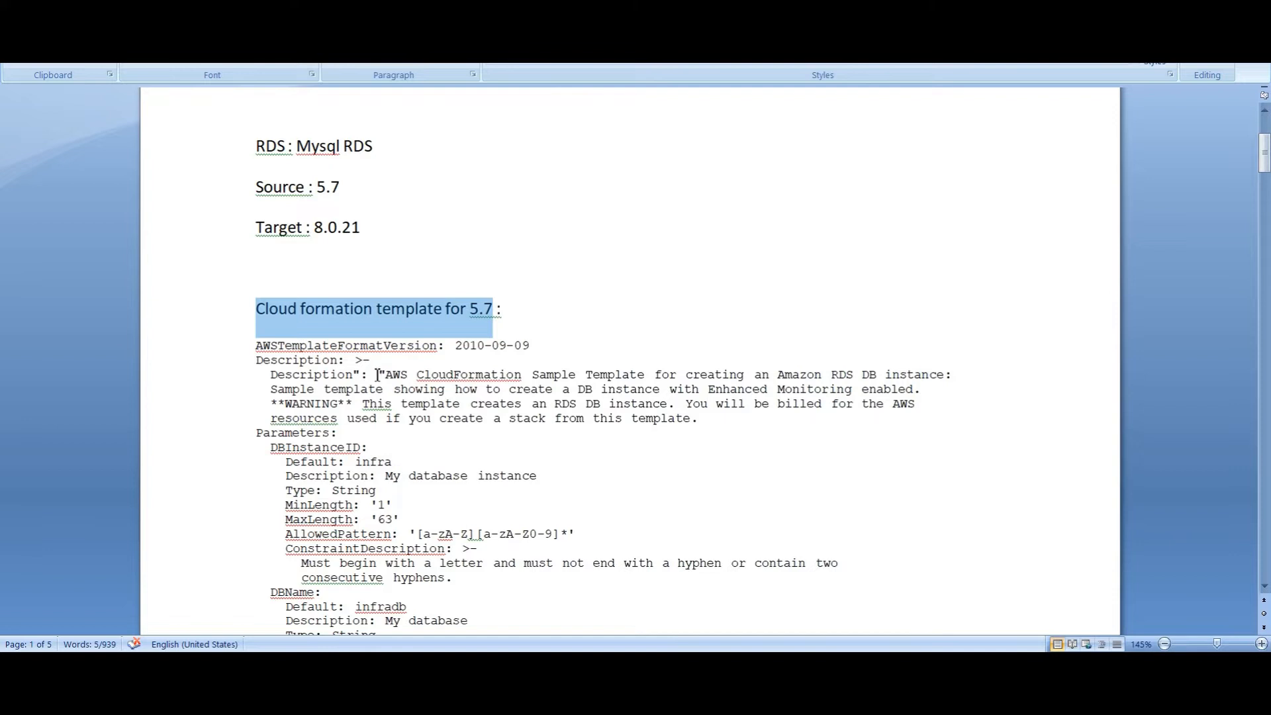
pyautogui.moveTo(387, 374); pyautogui.dragTo(902, 396)
pyautogui.moveTo(386, 374); pyautogui.dragTo(901, 396)
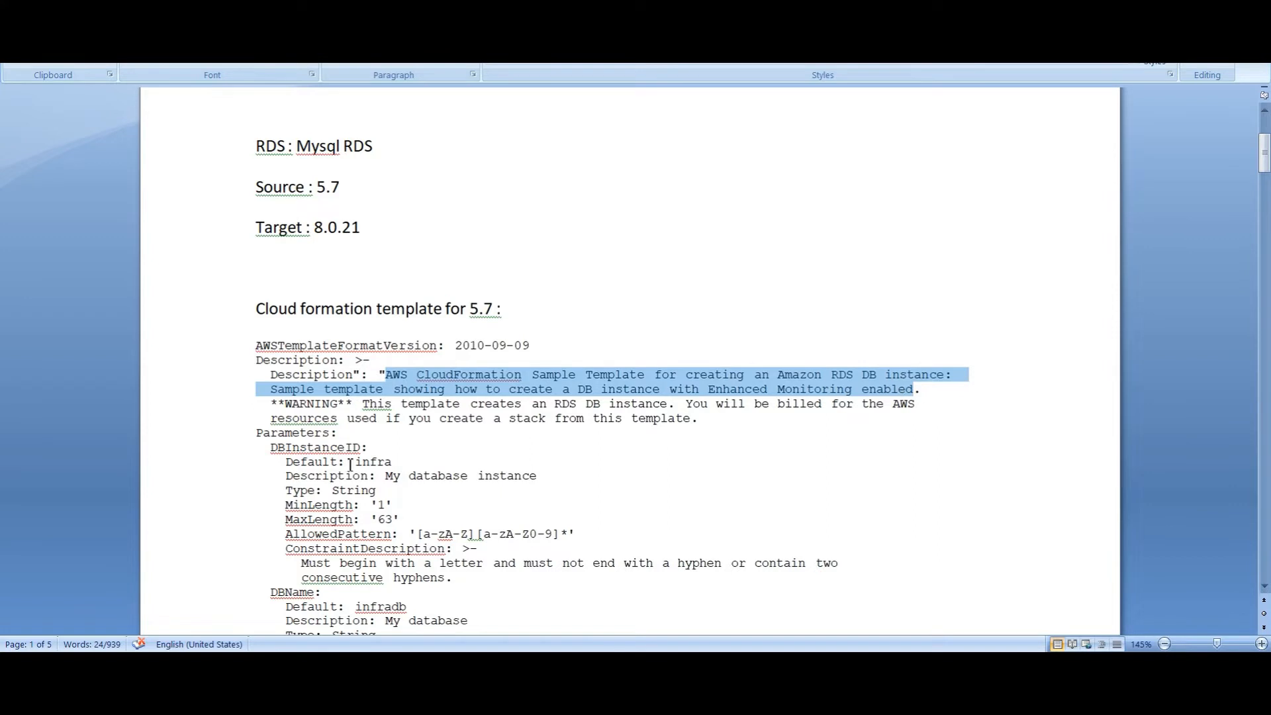
pyautogui.moveTo(350, 463); pyautogui.dragTo(392, 464)
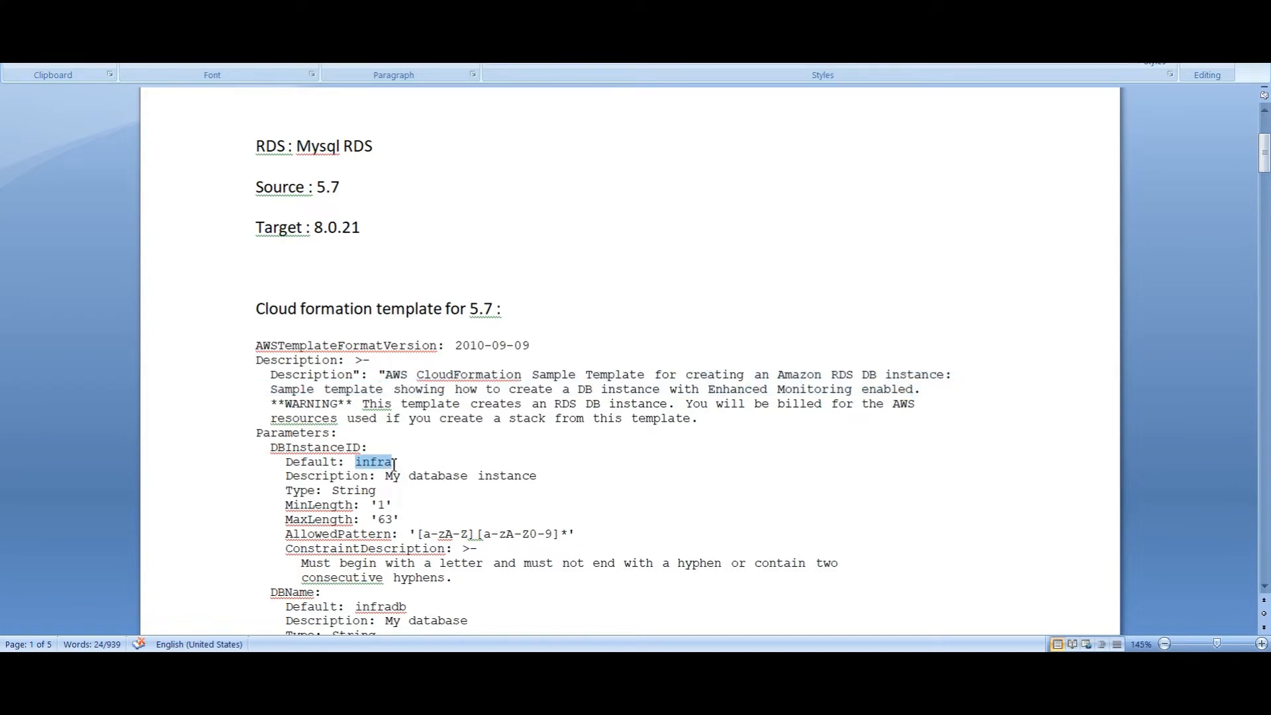
pyautogui.click(294, 462)
pyautogui.moveTo(357, 462); pyautogui.dragTo(382, 460)
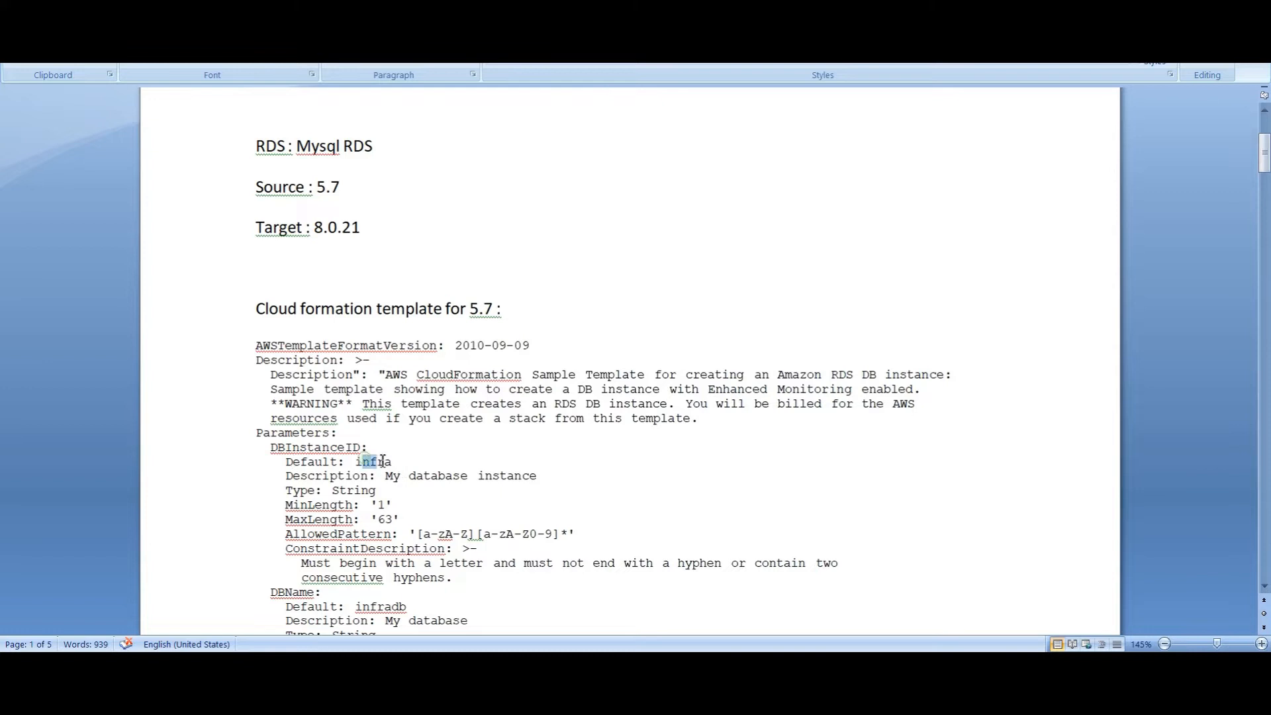
pyautogui.moveTo(285, 505); pyautogui.dragTo(362, 511)
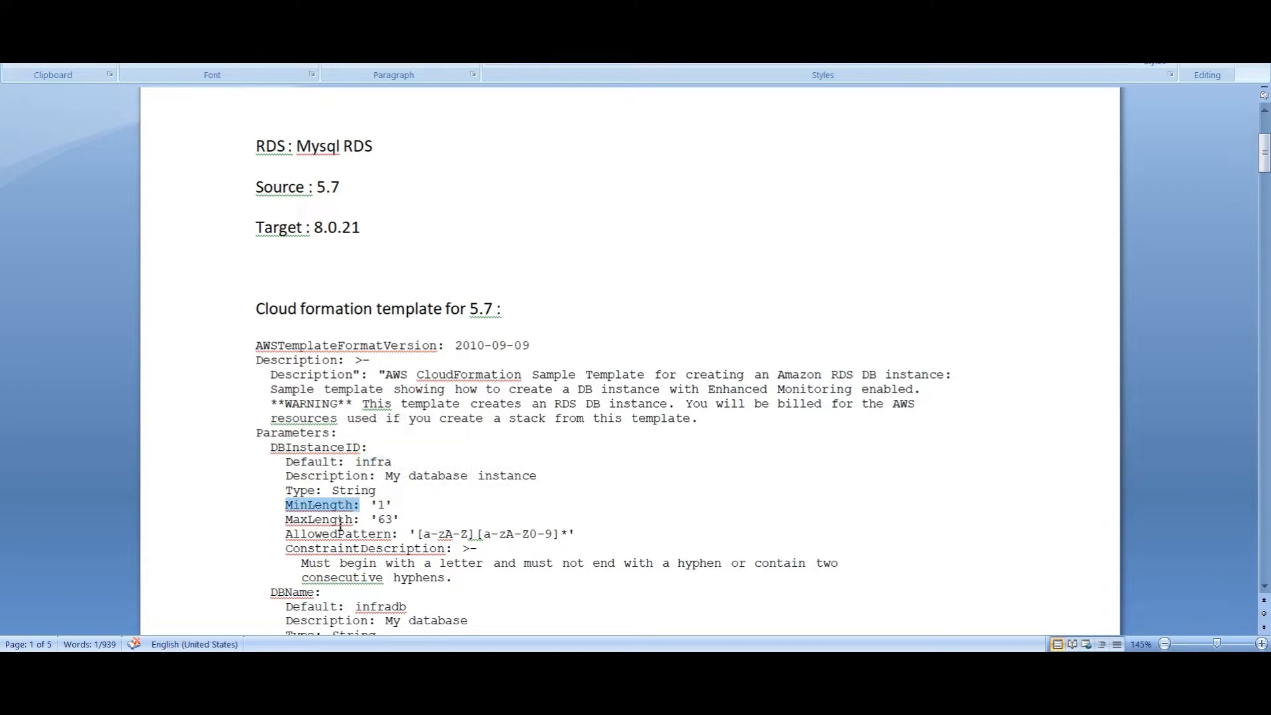
pyautogui.scroll(-2, 329, 563)
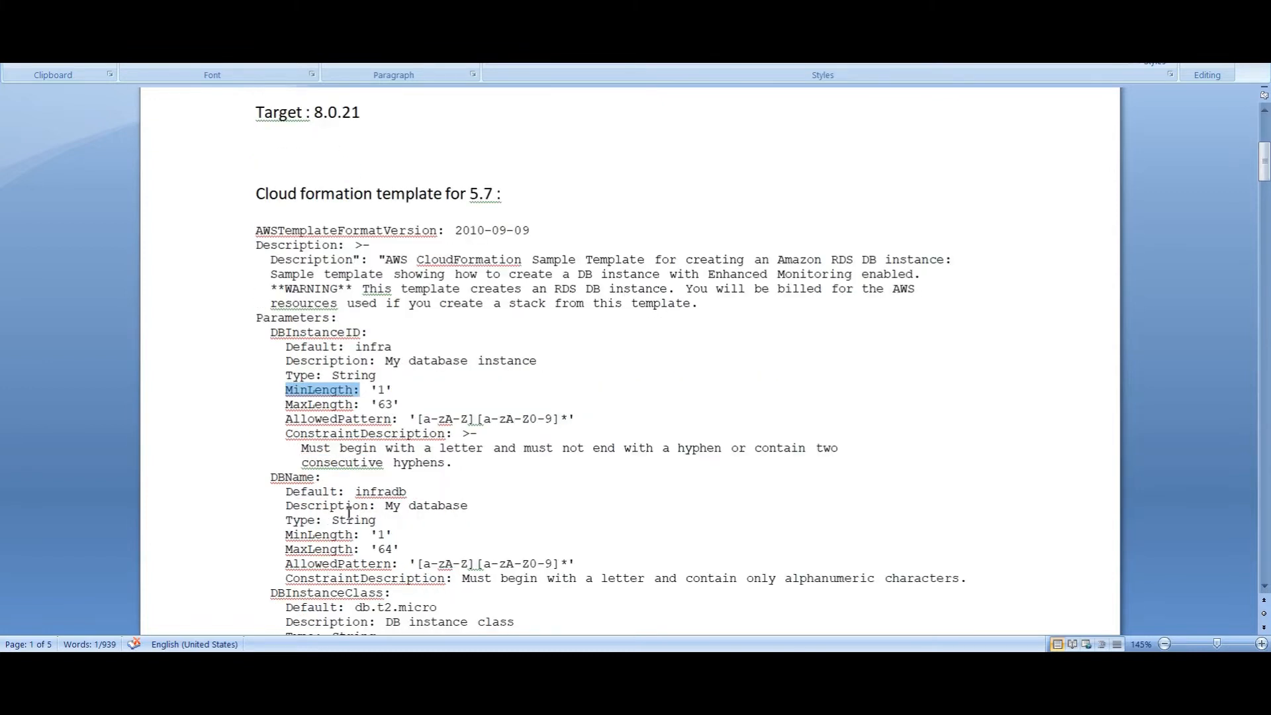
pyautogui.moveTo(355, 496); pyautogui.dragTo(409, 497)
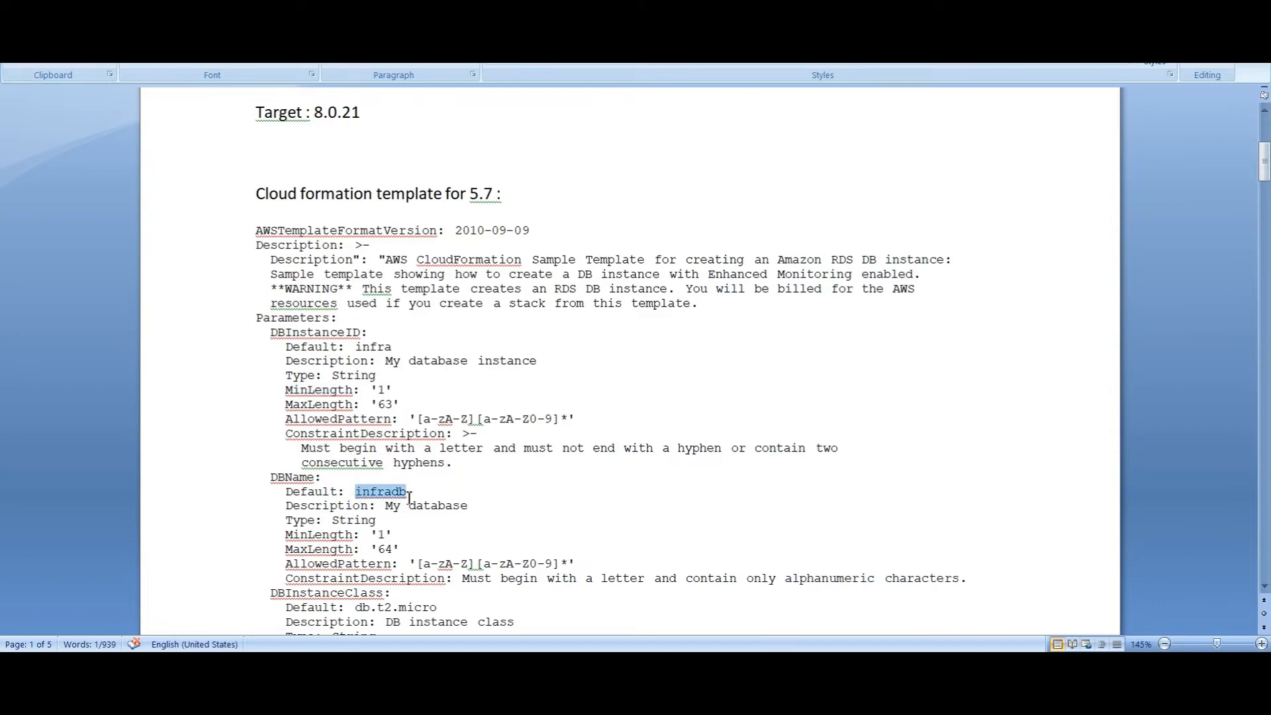
pyautogui.scroll(-1, 403, 532)
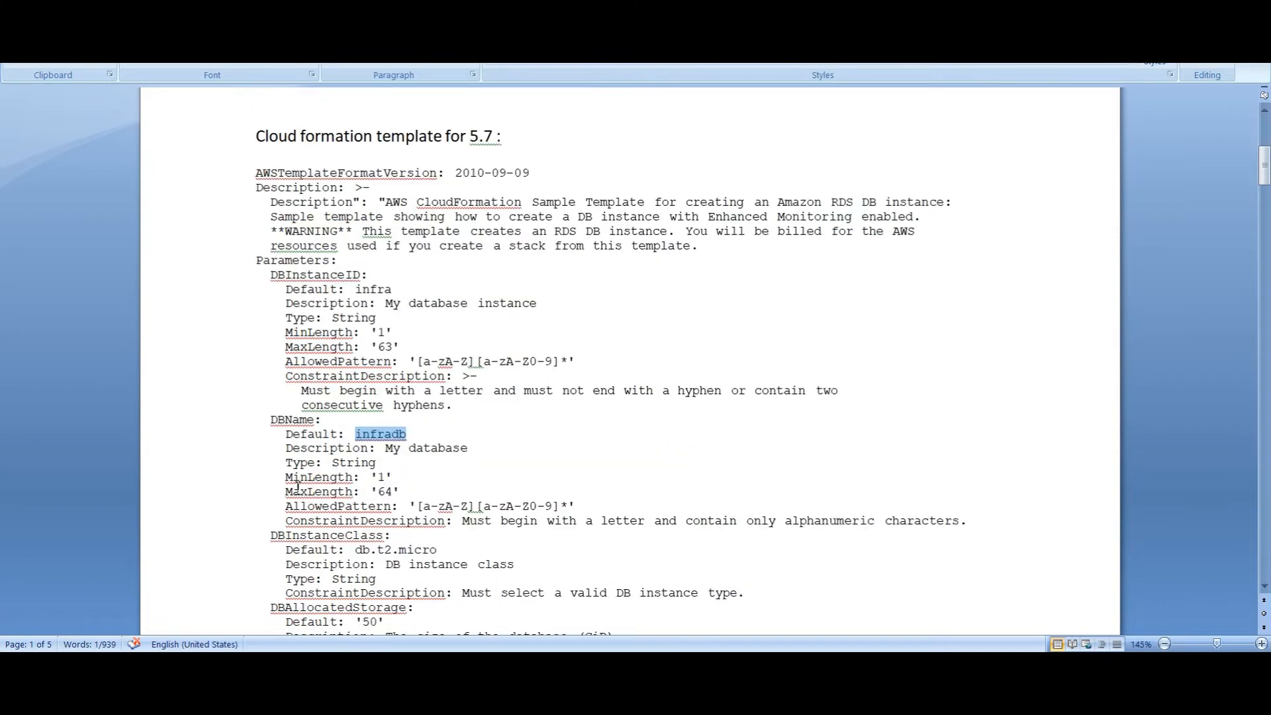
# Go over the remaining template parameters, including the DBAllocatedStorage default of 50
pyautogui.moveTo(290, 477); pyautogui.dragTo(646, 519)
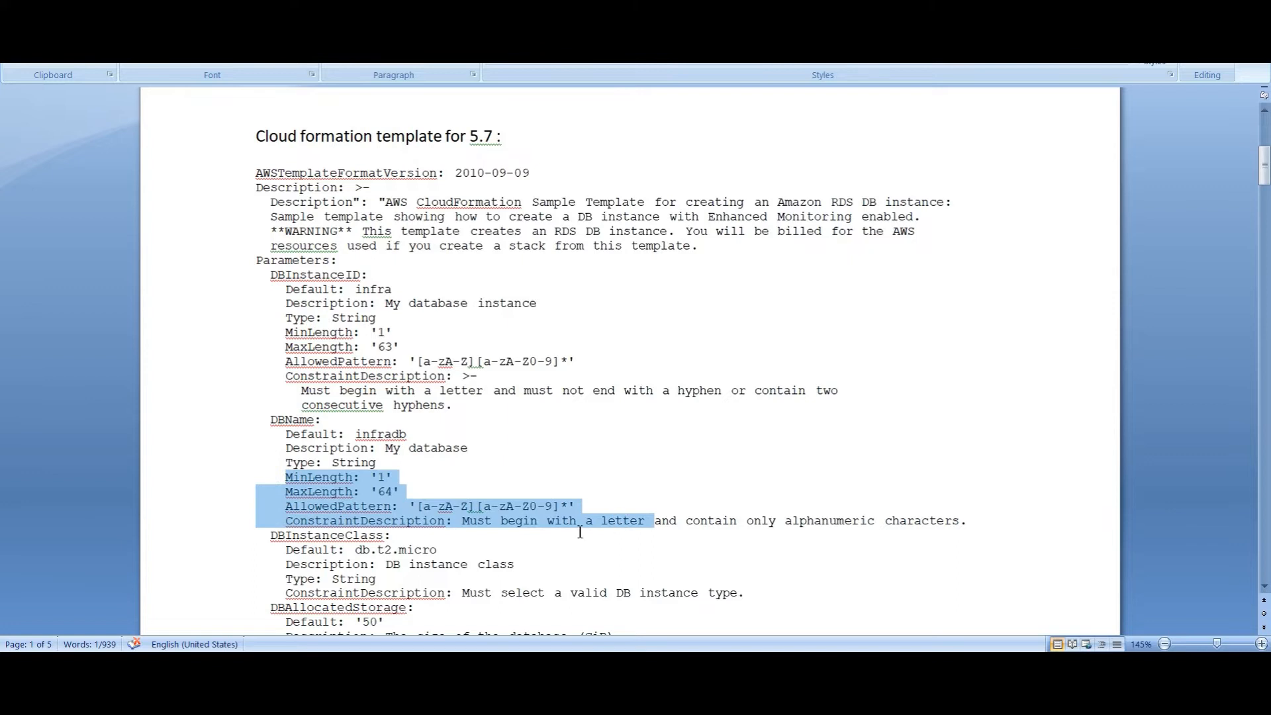
pyautogui.scroll(-2, 615, 526)
pyautogui.scroll(-1, 579, 532)
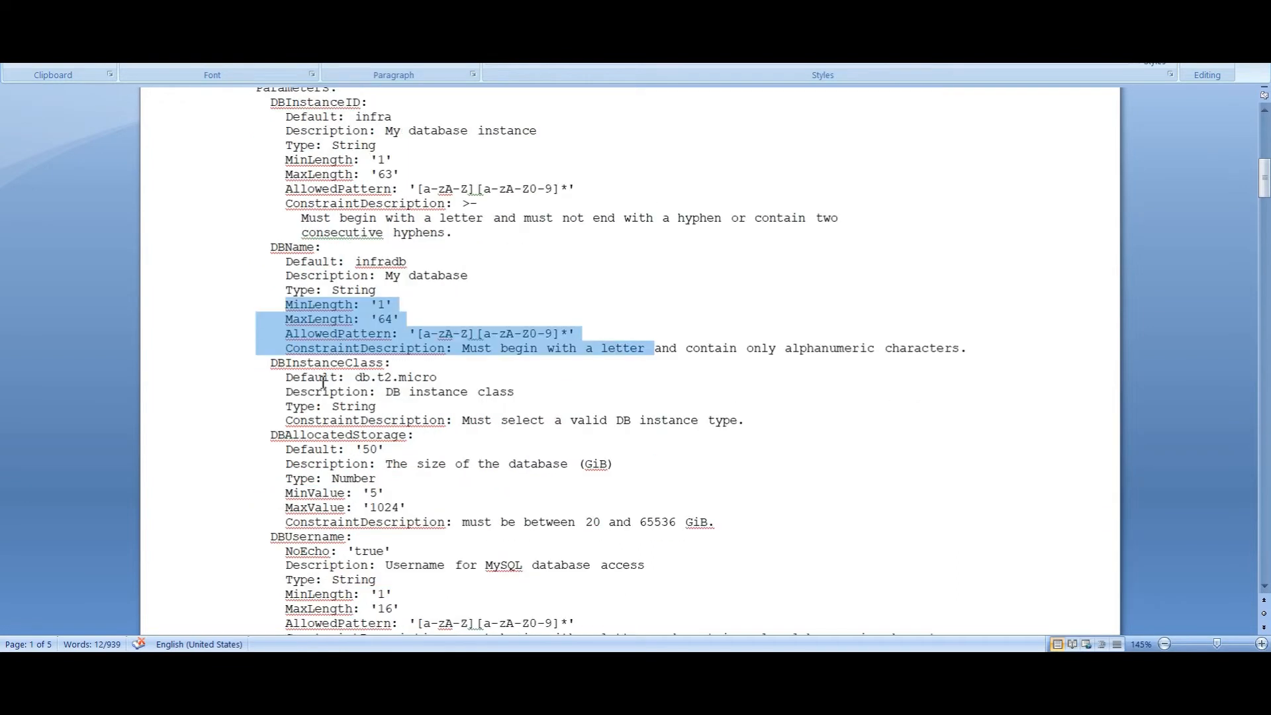
pyautogui.moveTo(286, 379); pyautogui.dragTo(452, 383)
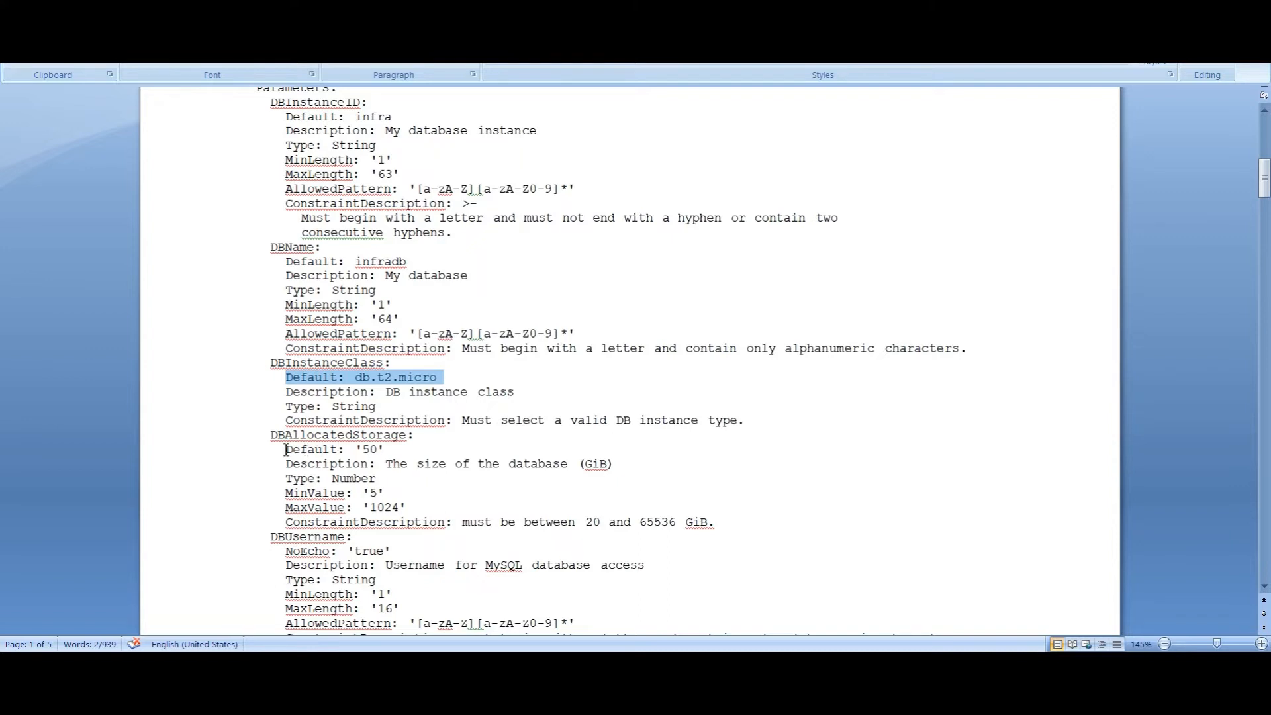
pyautogui.moveTo(272, 435); pyautogui.dragTo(456, 450)
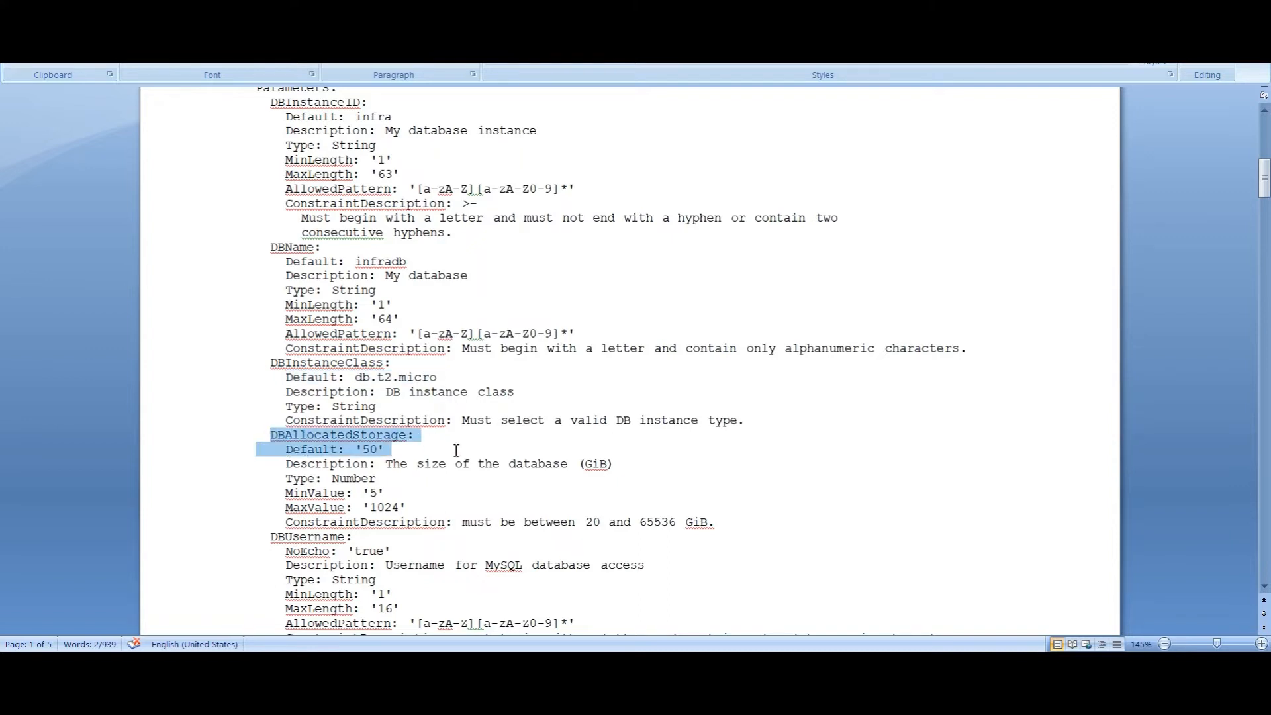
pyautogui.scroll(-4, 387, 493)
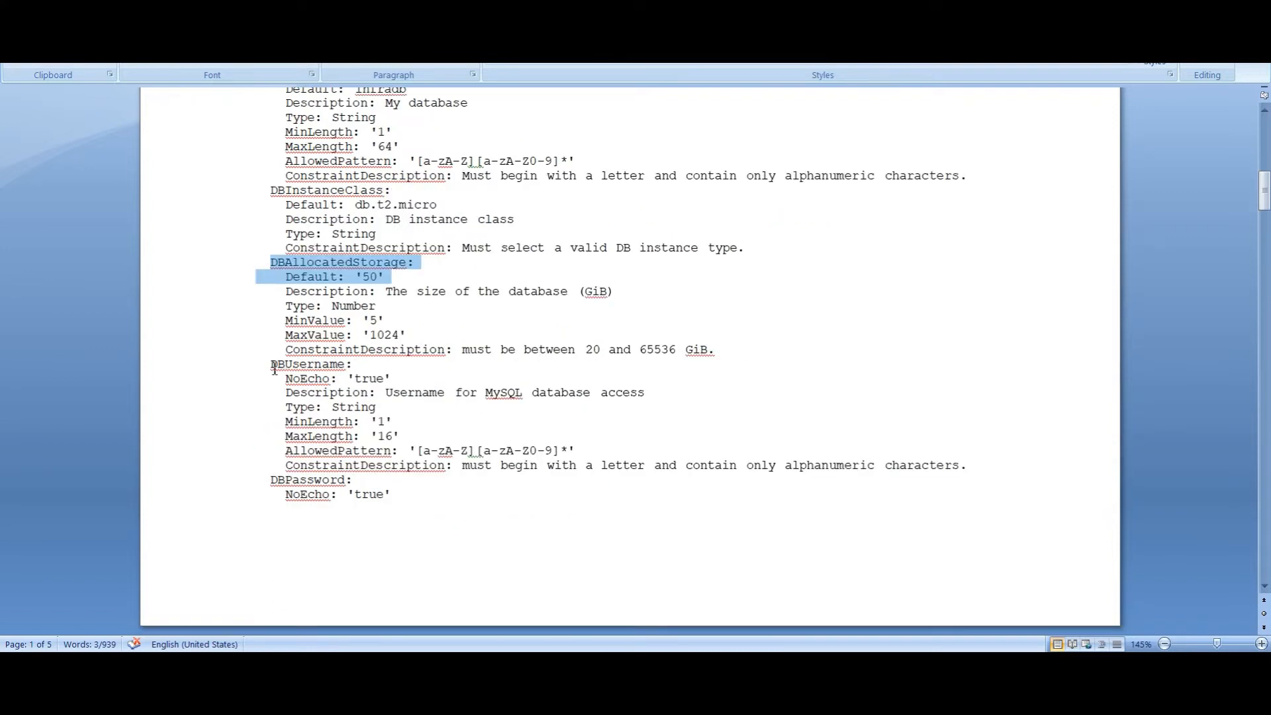
pyautogui.scroll(-5, 335, 506)
pyautogui.scroll(-4, 353, 544)
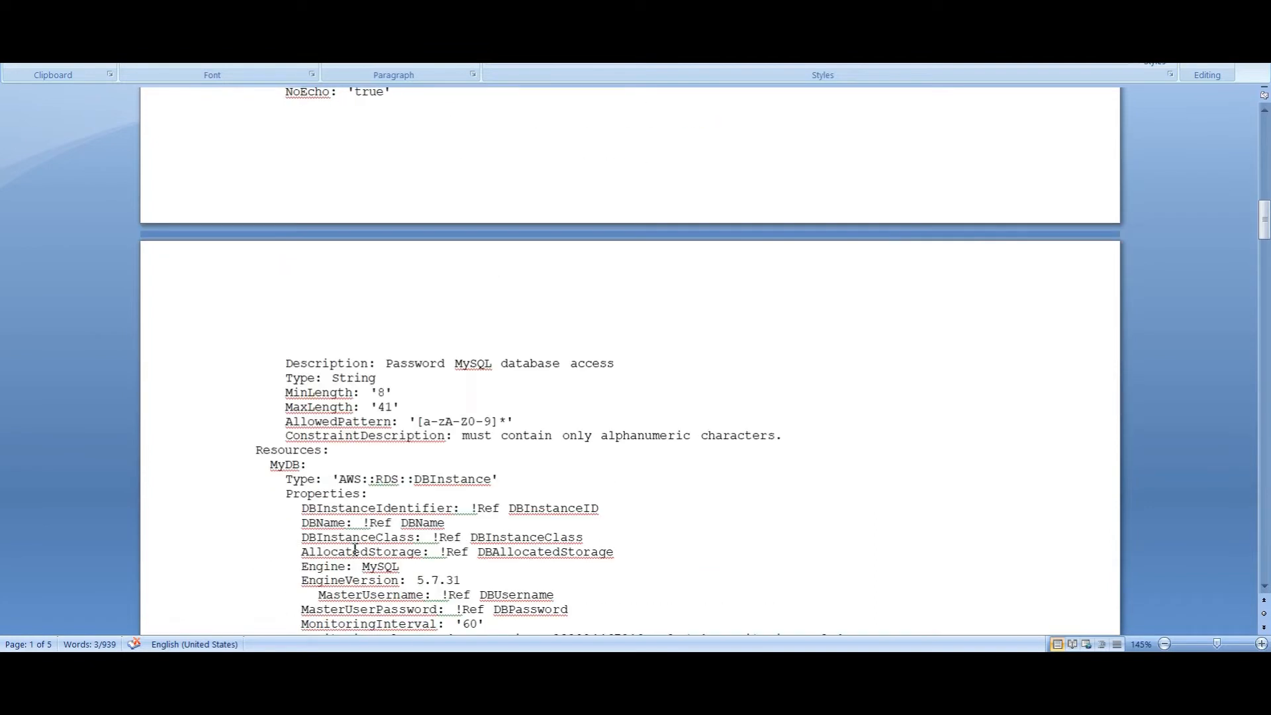
pyautogui.scroll(-3, 355, 550)
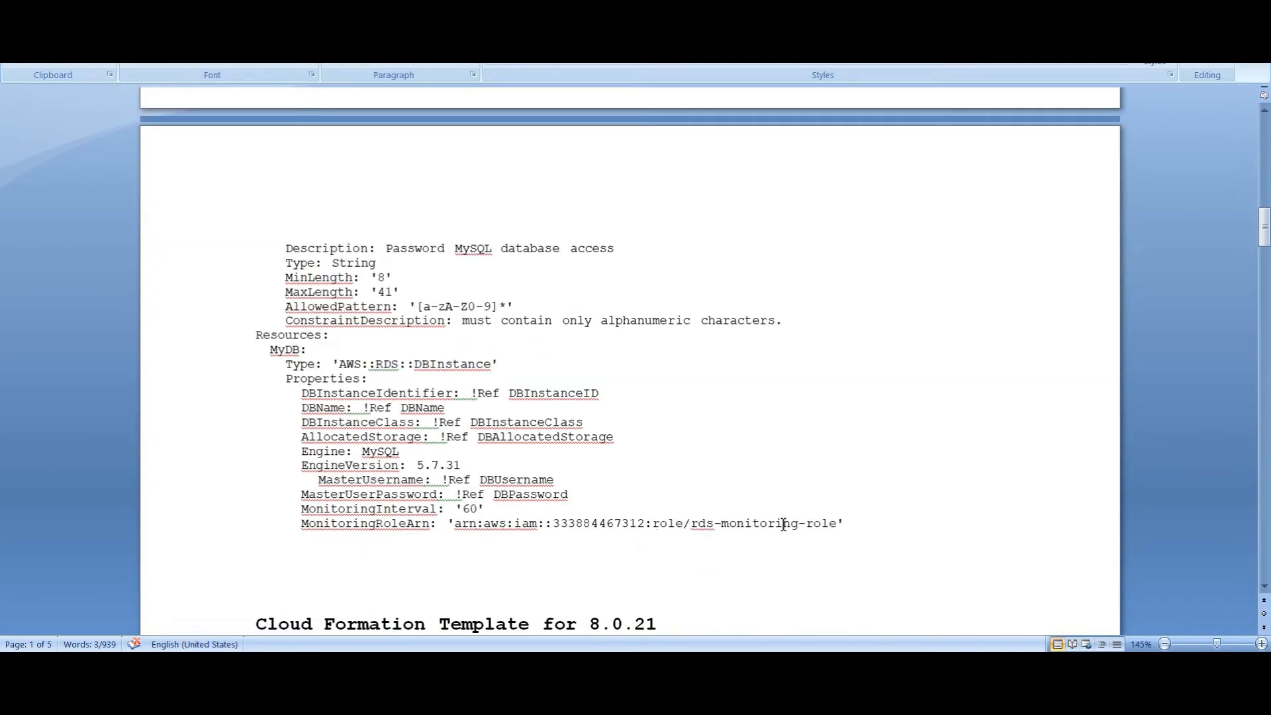
pyautogui.click(866, 521)
pyautogui.scroll(20, 519, 448)
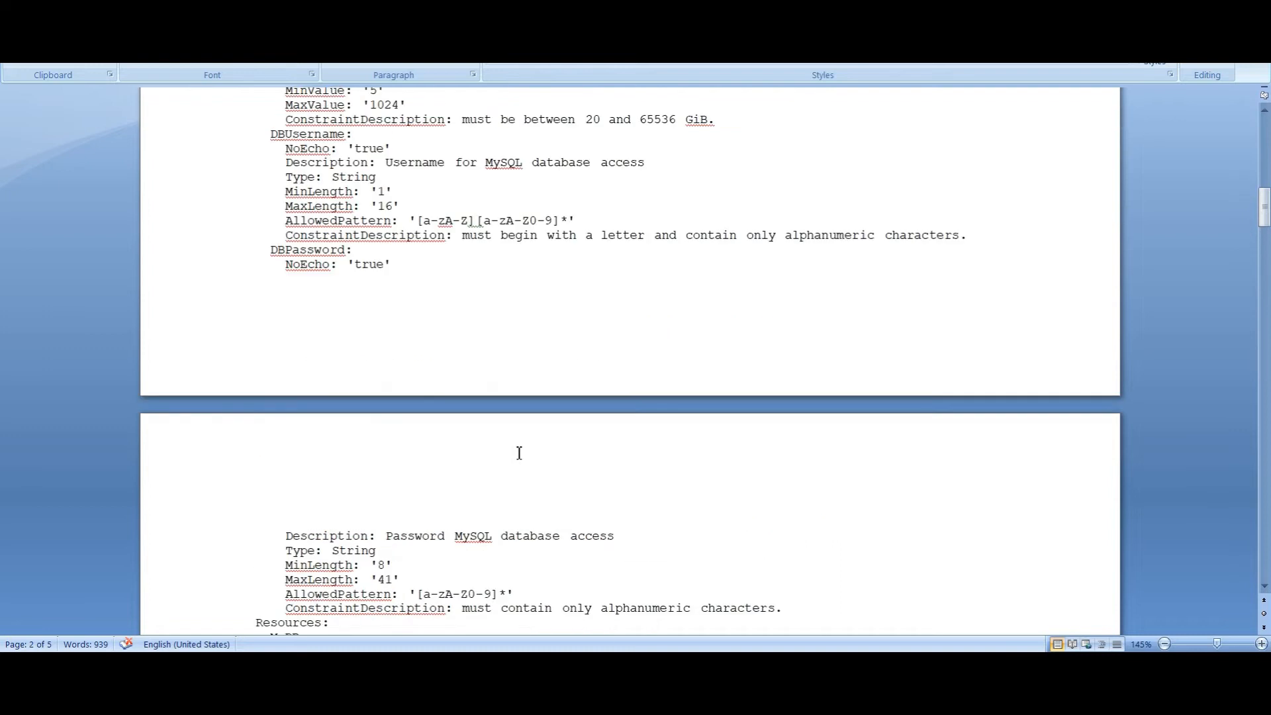
# Select the 5.7 YAML block, highlight EngineVersion 5.7.31, and switch to the AWS console
pyautogui.tripleClick(562, 456)
pyautogui.scroll(-20, 562, 455)
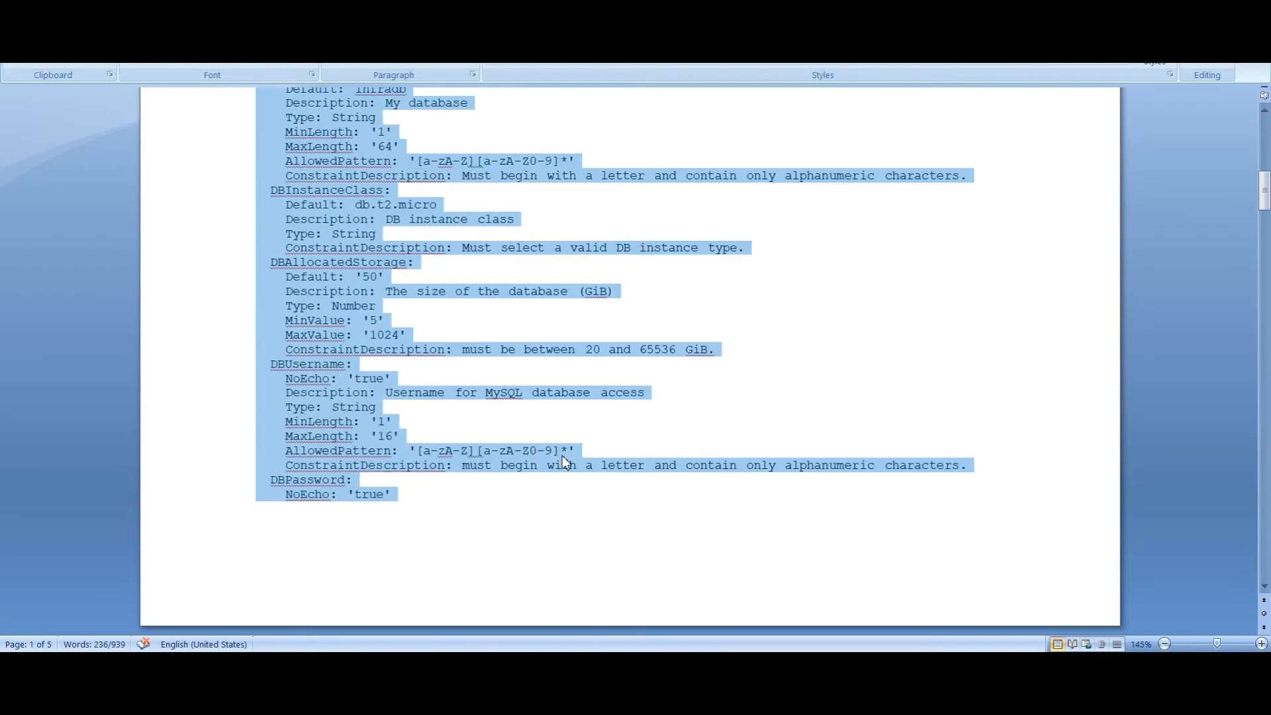
pyautogui.scroll(-6, 562, 455)
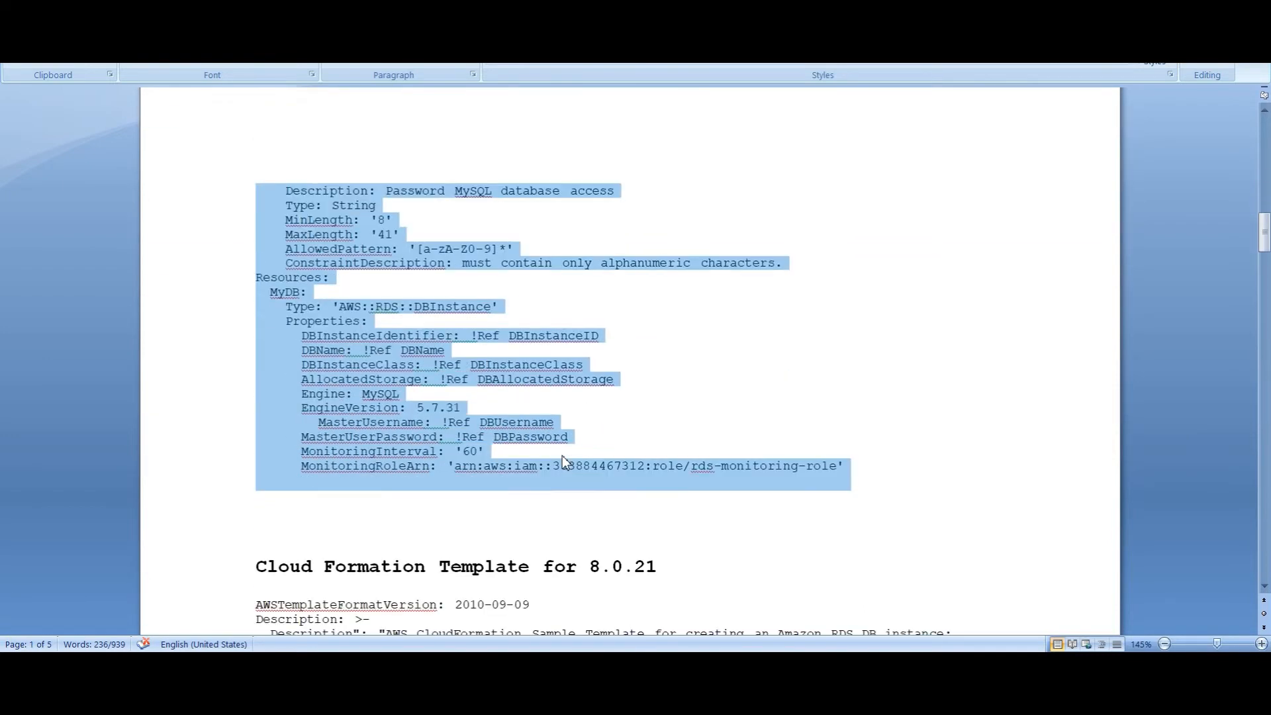
pyautogui.click(455, 408)
pyautogui.moveTo(416, 409); pyautogui.dragTo(462, 410)
pyautogui.click(463, 411)
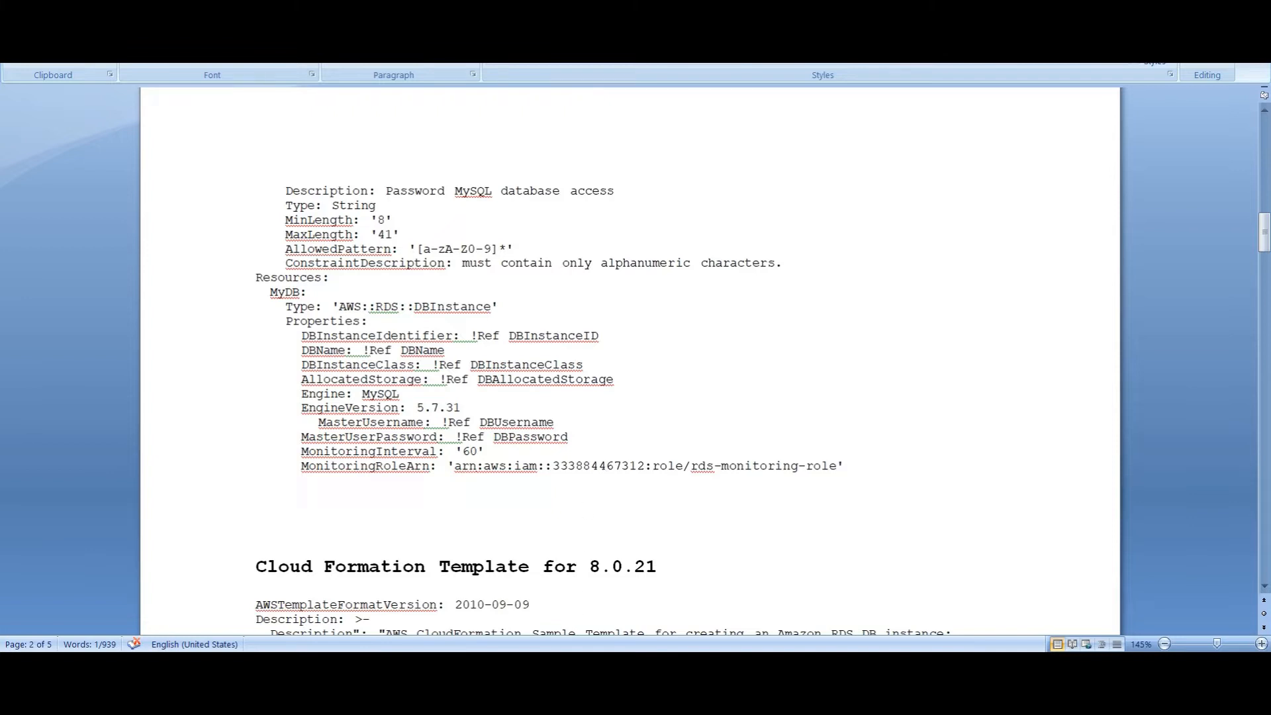
pyautogui.click(583, 668)
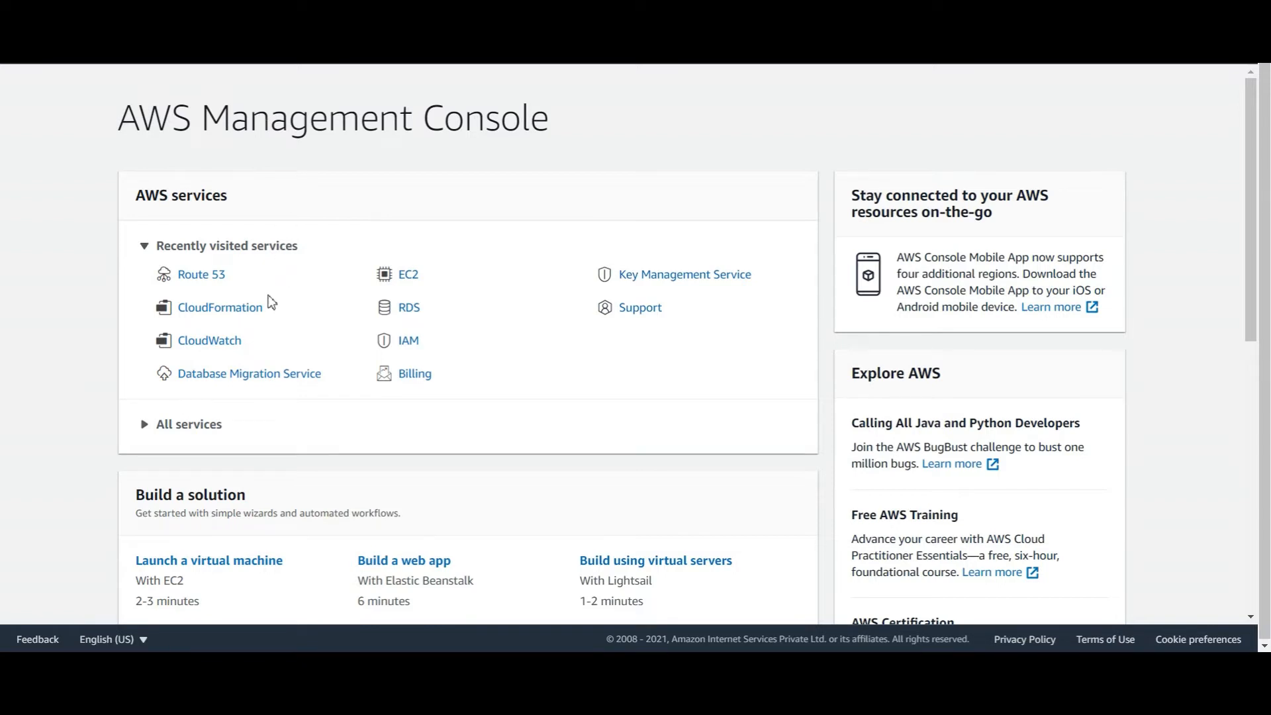
# Start a new CloudFormation stack, trying the S3 URL and upload-template options
pyautogui.click(245, 311)
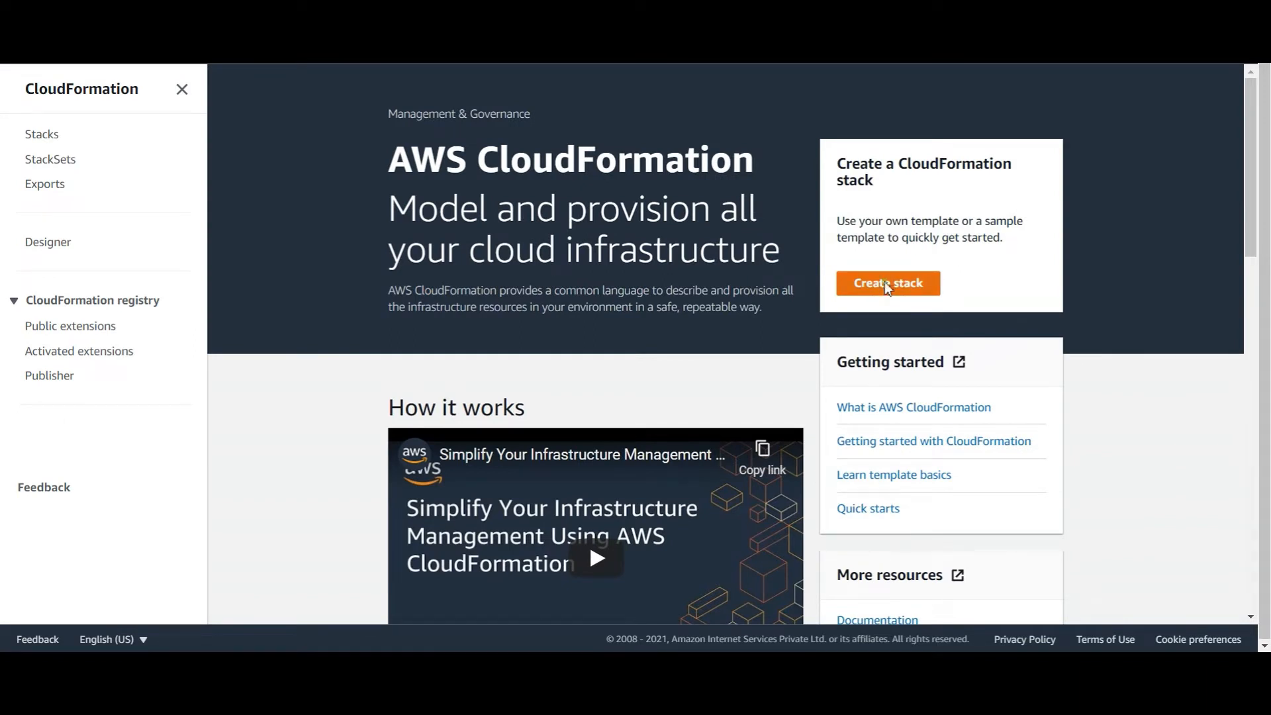
pyautogui.click(887, 284)
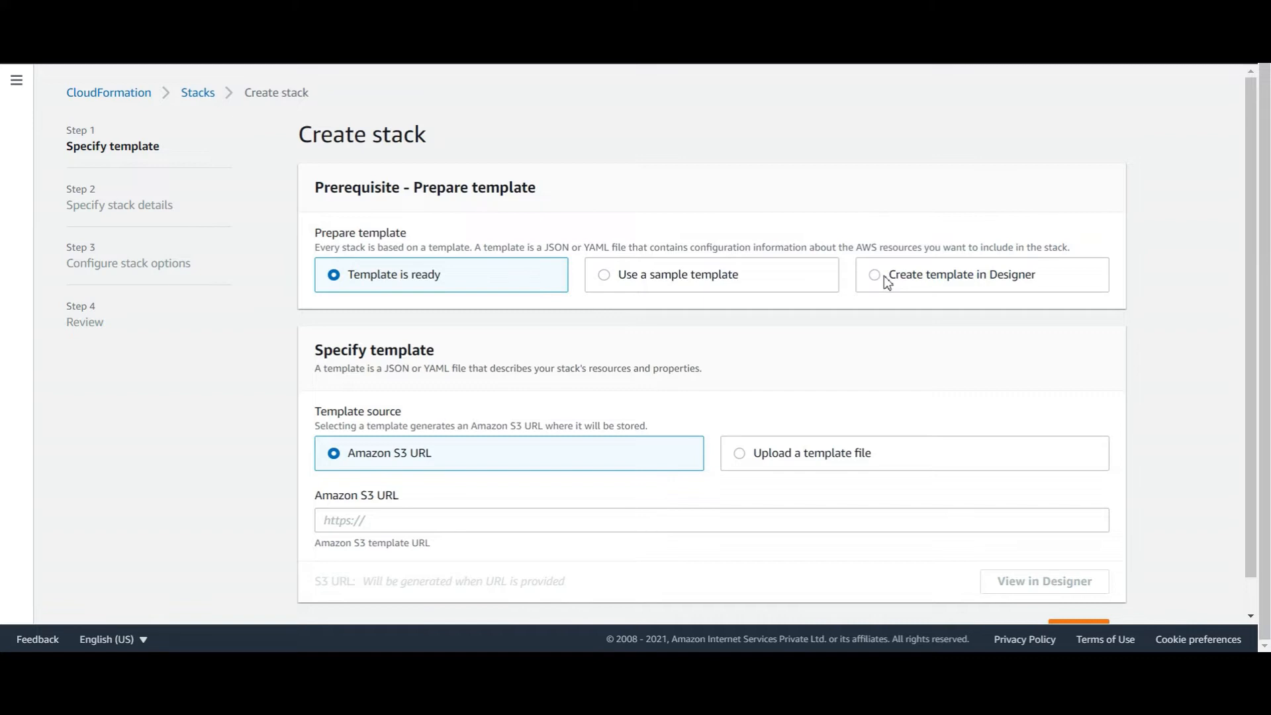
pyautogui.click(420, 522)
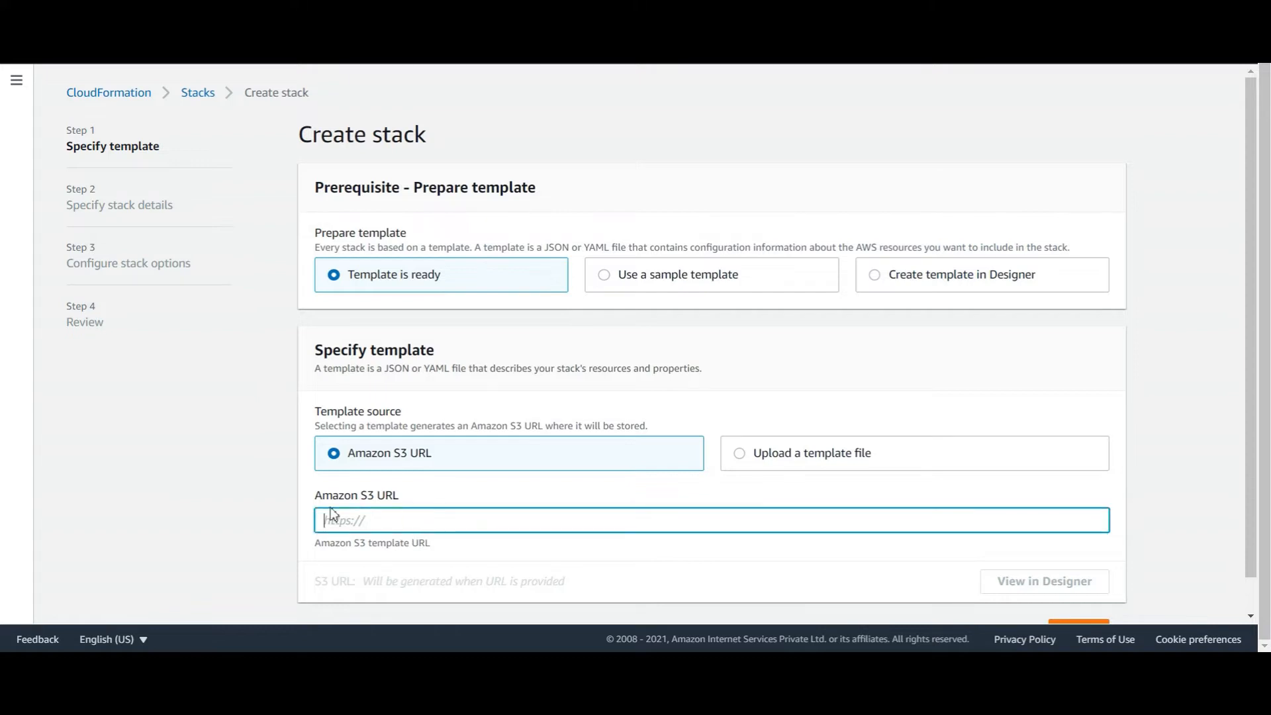
pyautogui.click(766, 457)
pyautogui.scroll(-1, 750, 458)
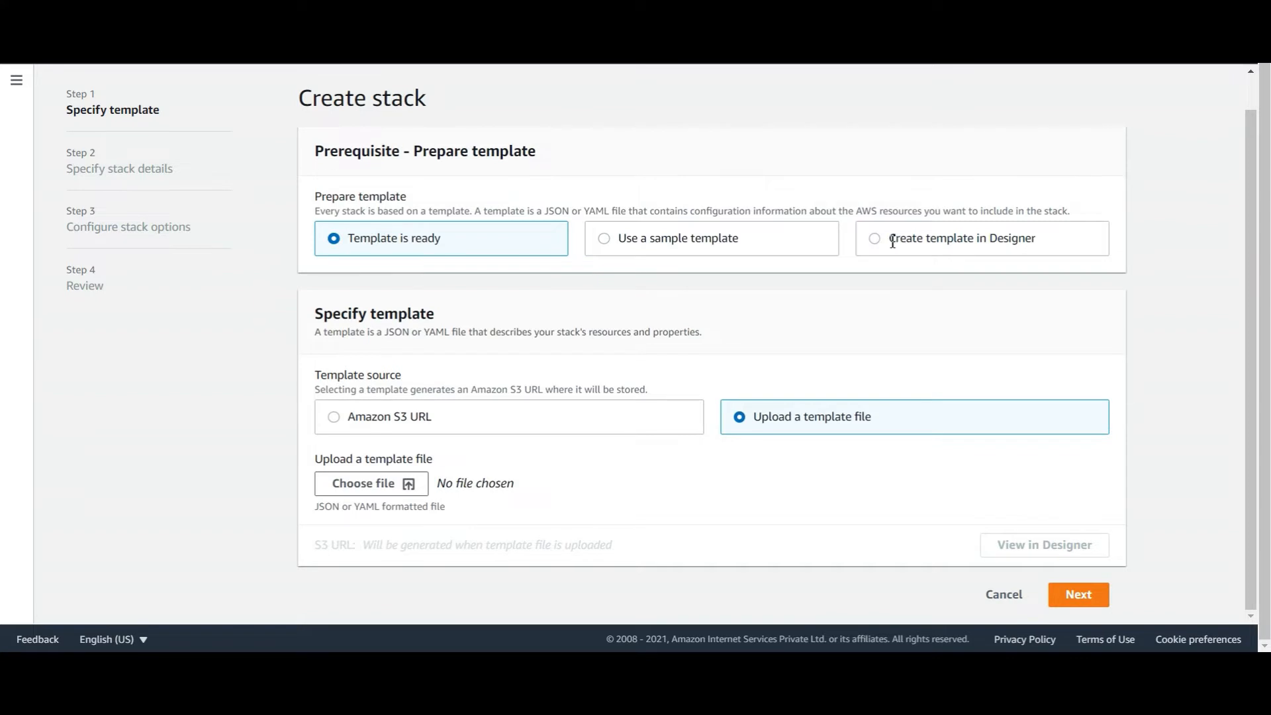
# Glance at the sample templates, then open a blank template in CloudFormation Designer
pyautogui.click(753, 244)
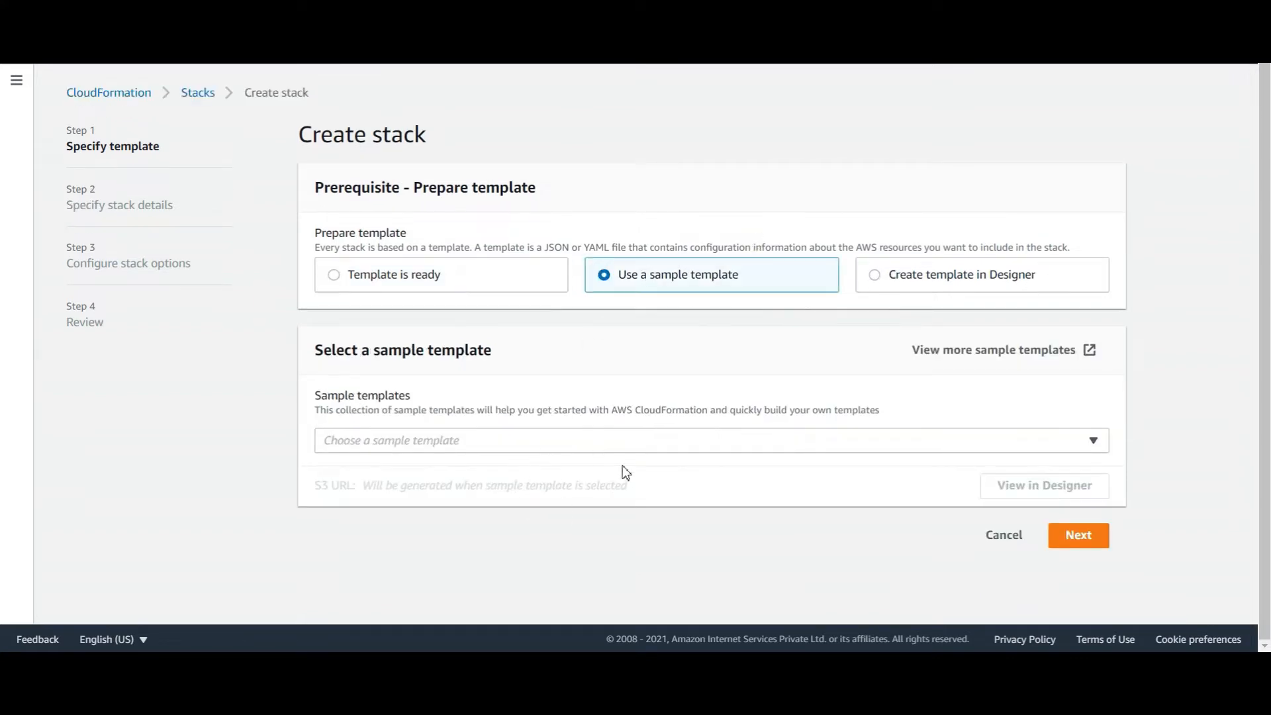
pyautogui.click(692, 442)
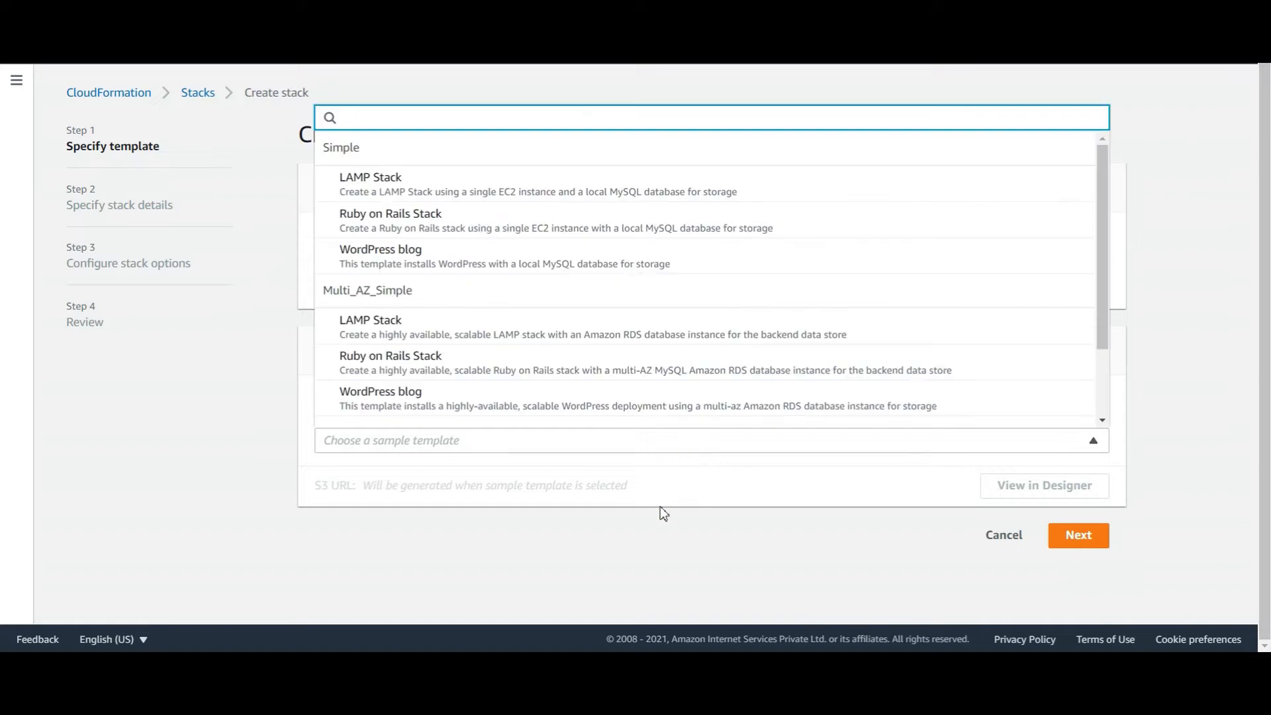
pyautogui.click(654, 562)
pyautogui.click(892, 277)
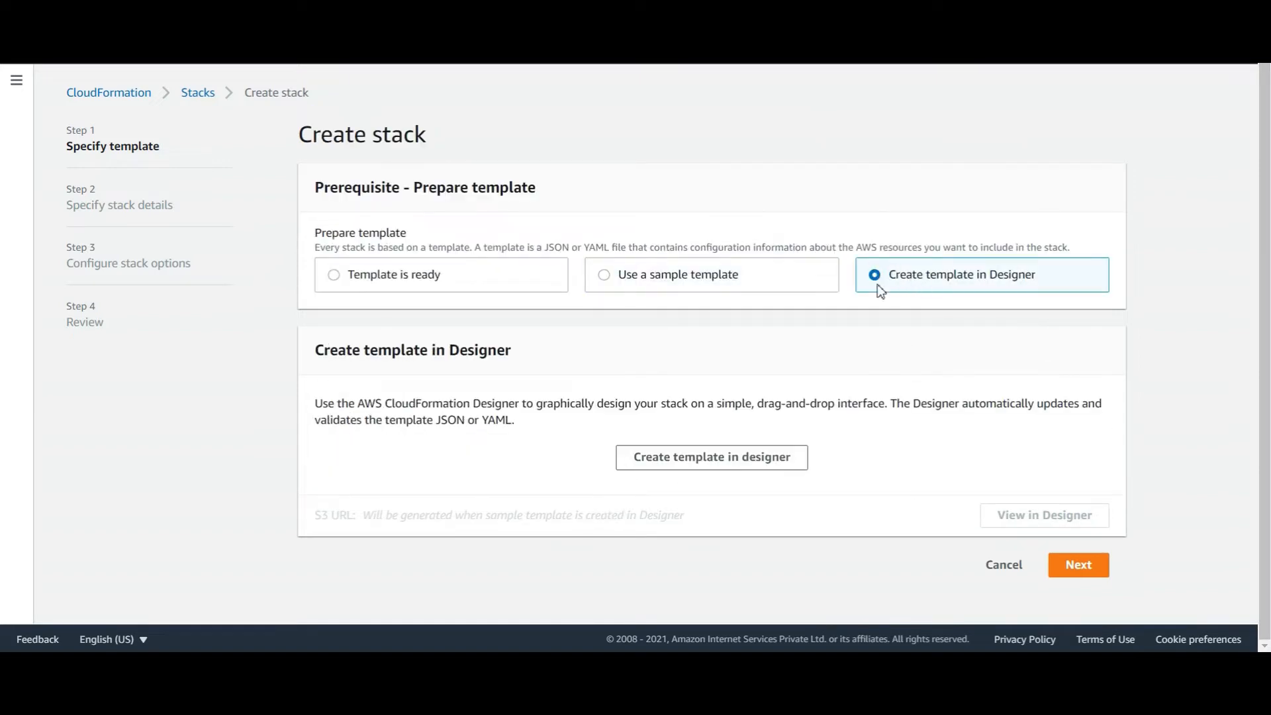
pyautogui.click(689, 458)
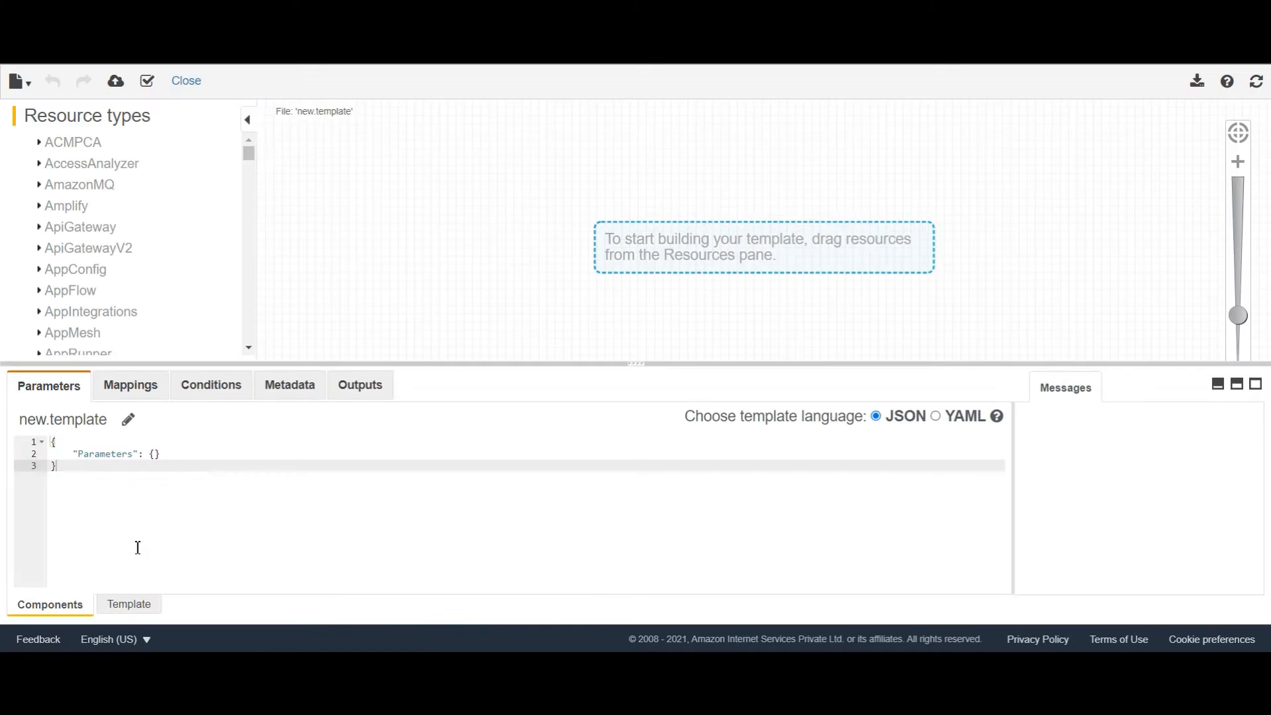
# Paste the MySQL 5.7.31 YAML template, refresh to show MyDB, and proceed to stack creation
pyautogui.click(119, 605)
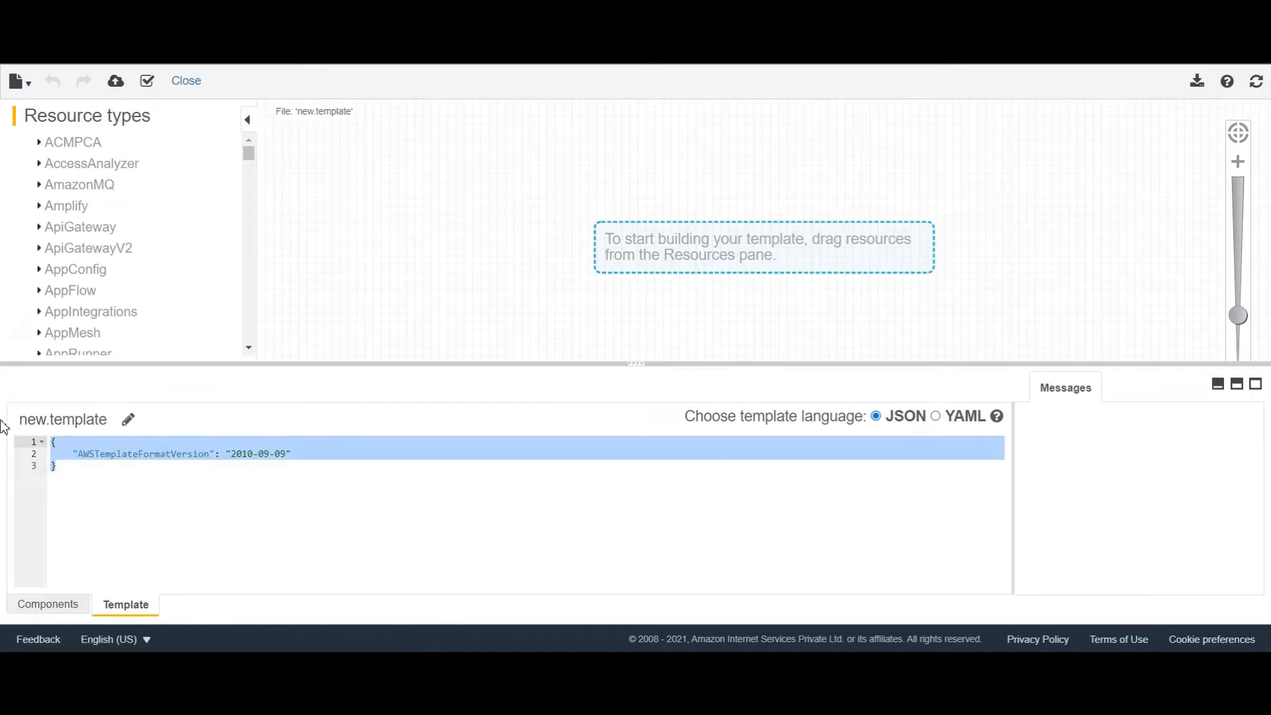
pyautogui.hotkey('ctrl', 'v')
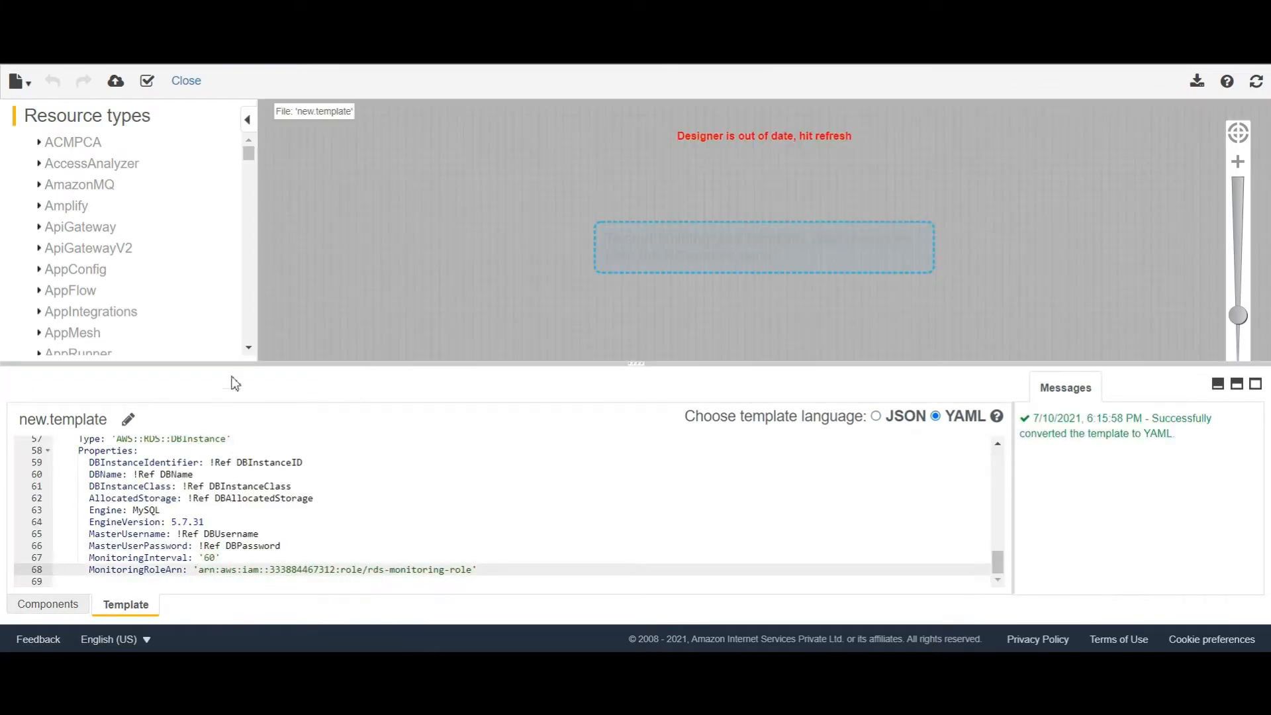
pyautogui.click(1257, 82)
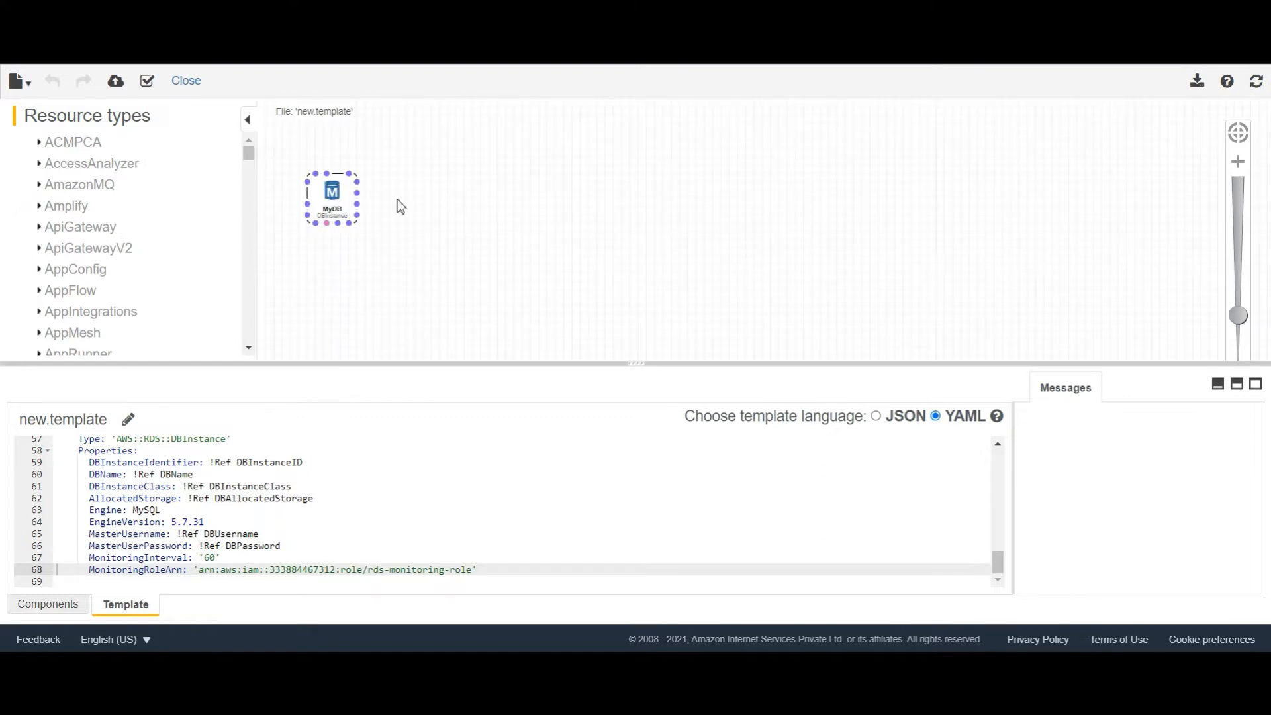
pyautogui.click(117, 84)
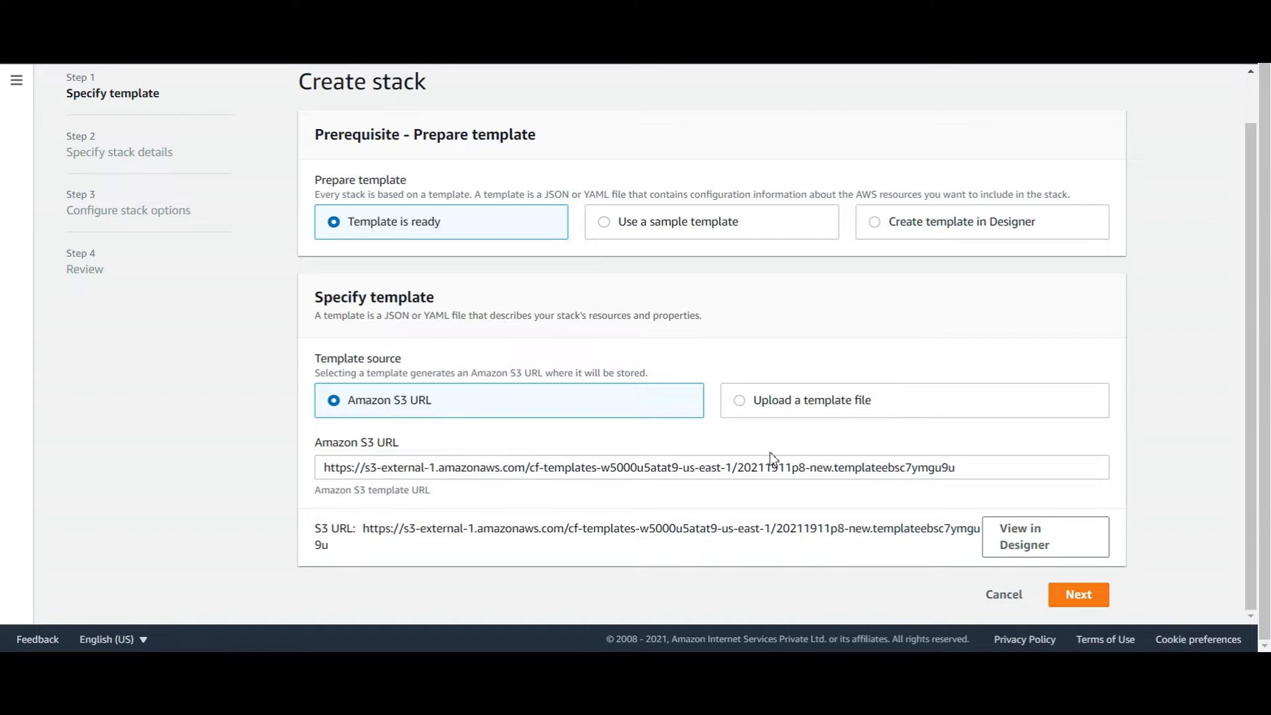
# Check the stack parameters: storage 50, class db.t2.micro, instance ID infra, database infradb
pyautogui.click(1090, 593)
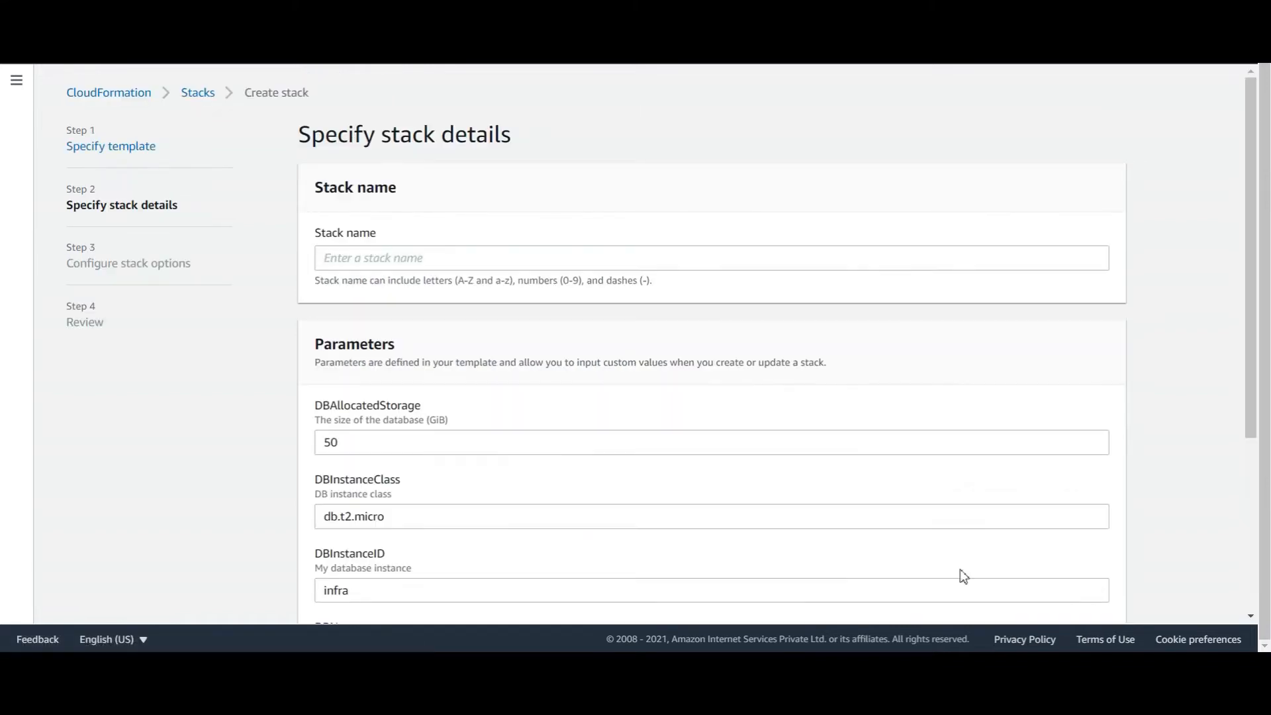
pyautogui.scroll(-3, 533, 536)
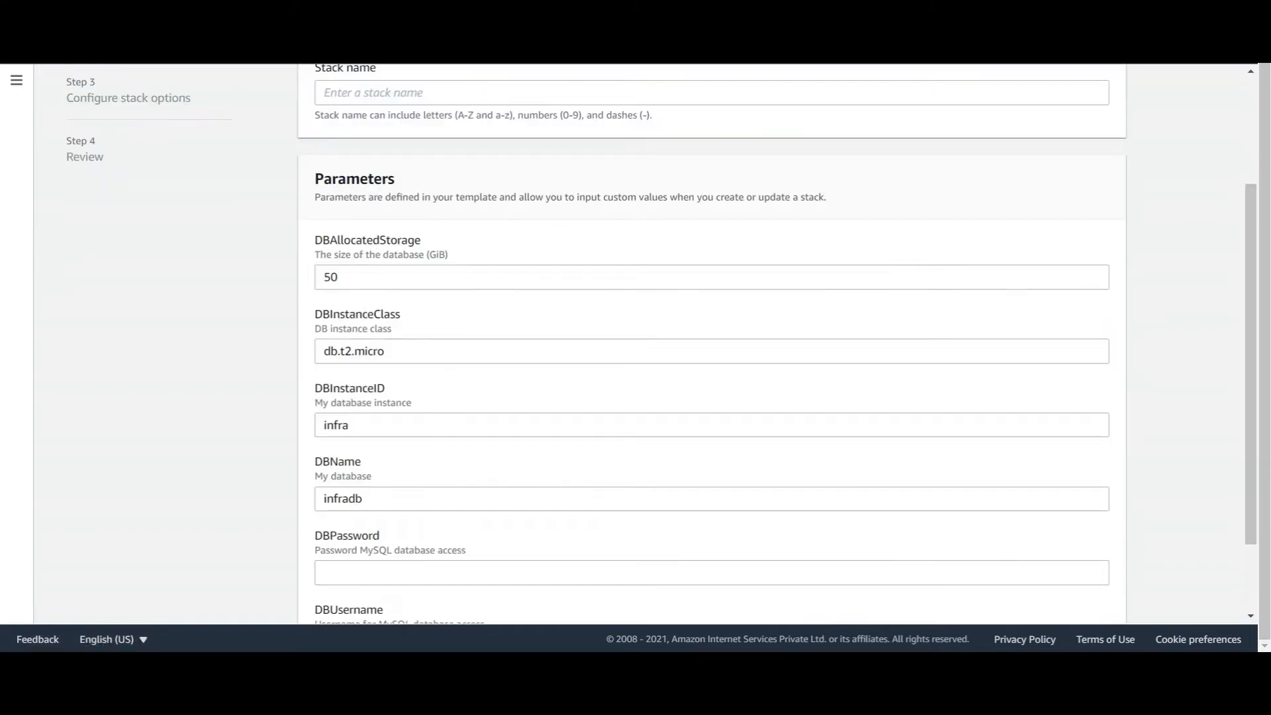
pyautogui.moveTo(341, 275); pyautogui.dragTo(326, 267)
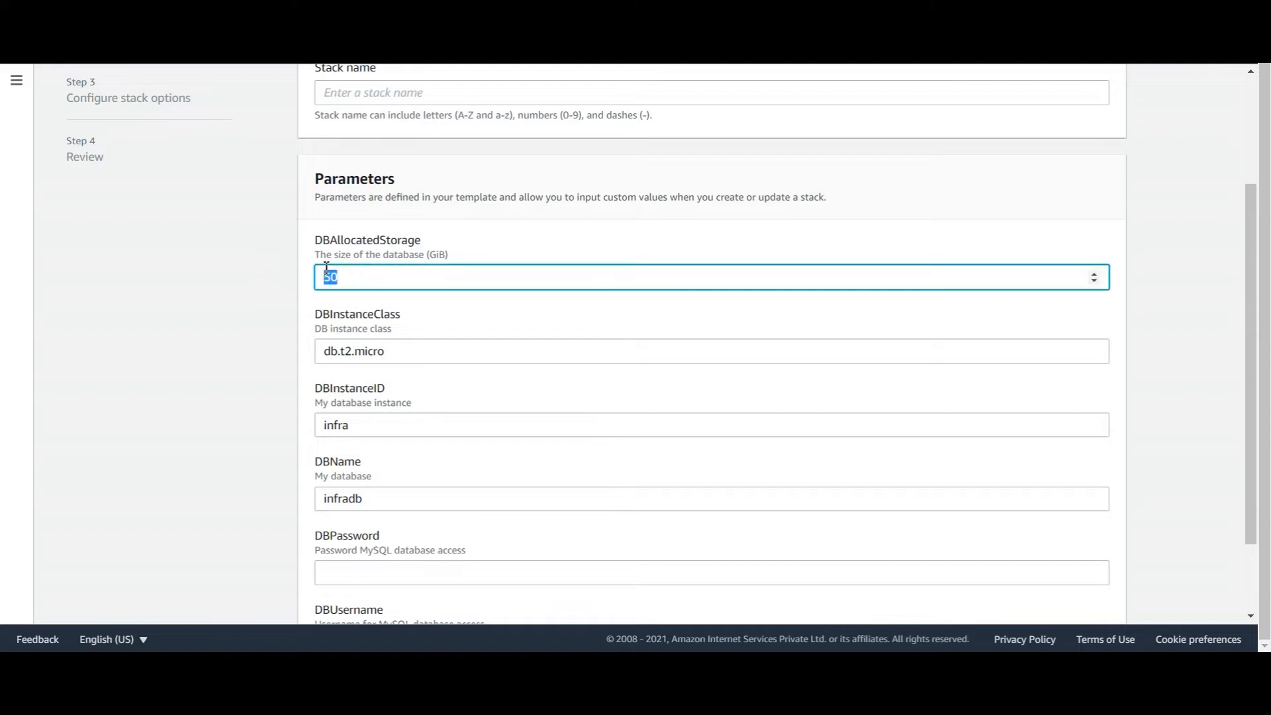
pyautogui.click(346, 274)
pyautogui.moveTo(419, 353); pyautogui.dragTo(295, 344)
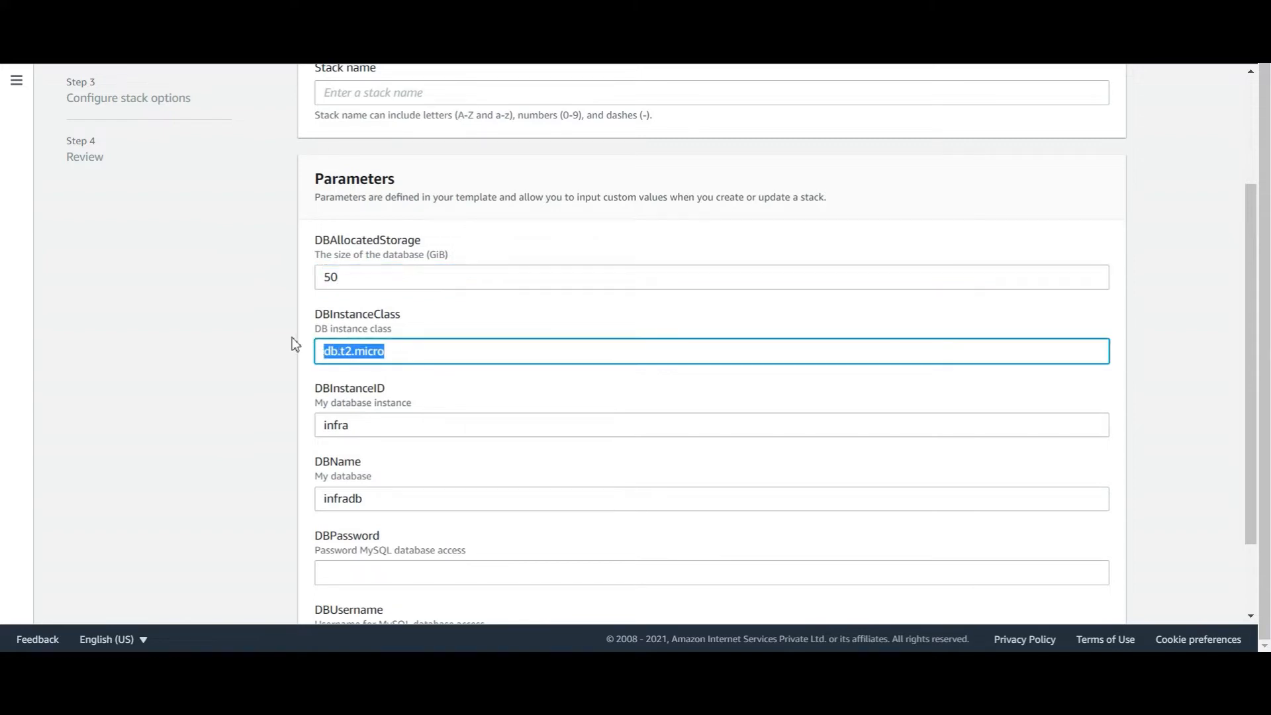
pyautogui.click(369, 420)
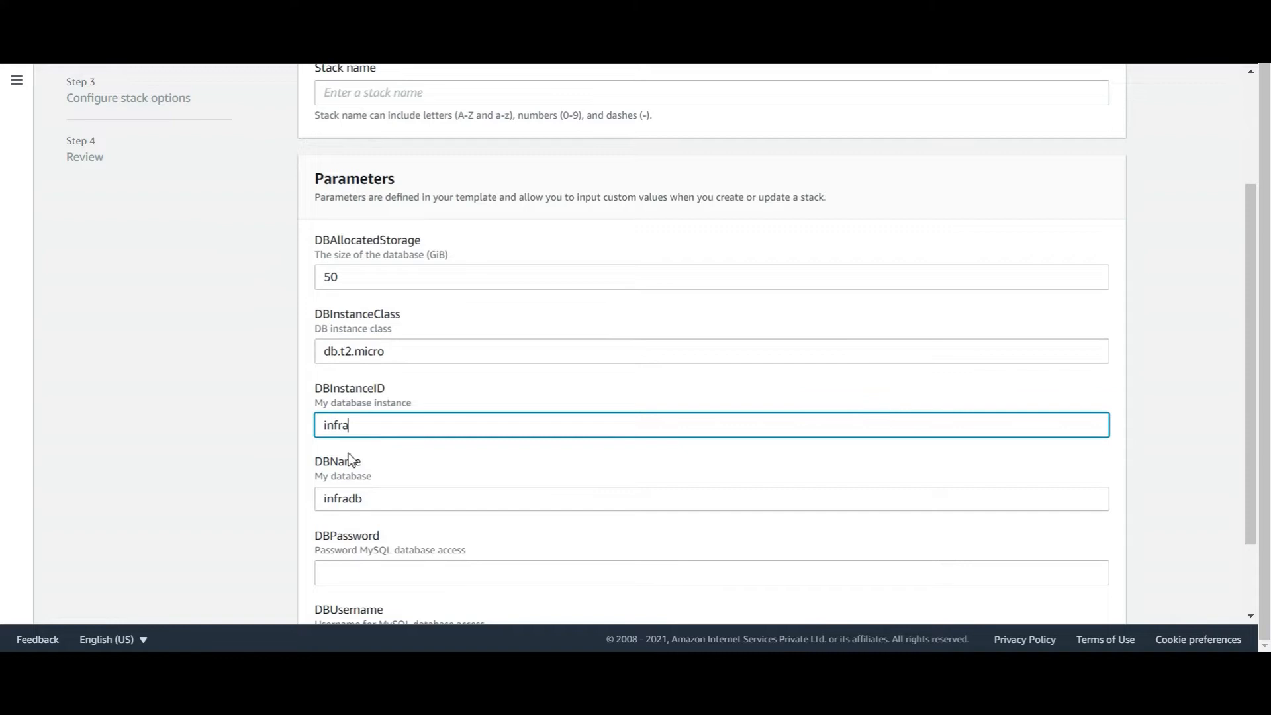
pyautogui.doubleClick(404, 503)
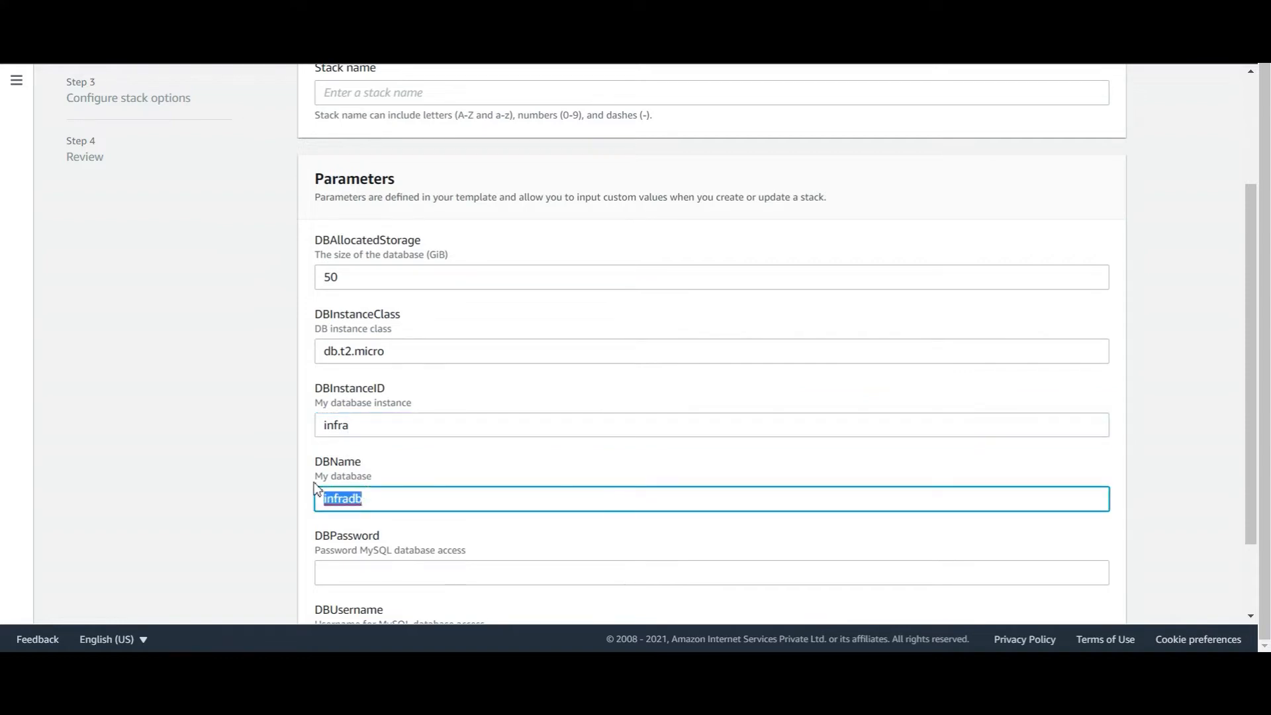
pyautogui.click(449, 498)
# Enter the database password and username, name the stack mYSQL5-7, and advance to Review
pyautogui.click(392, 574)
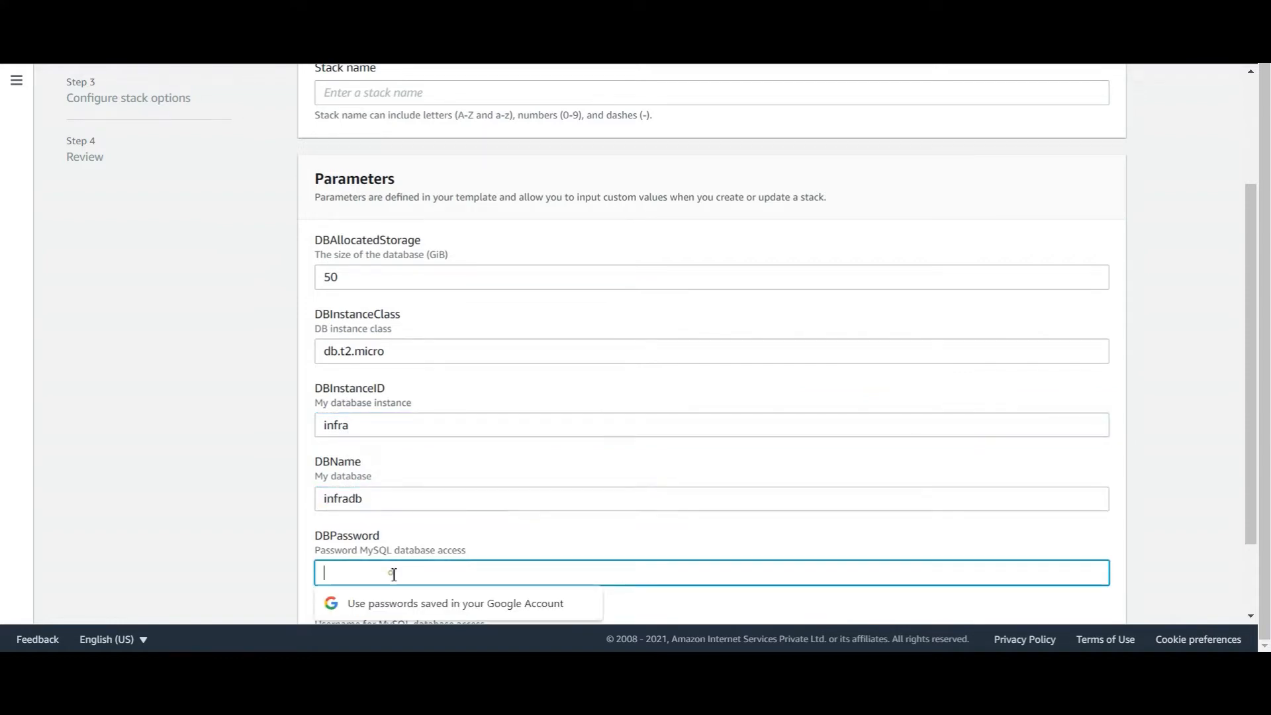
pyautogui.scroll(-2, 410, 456)
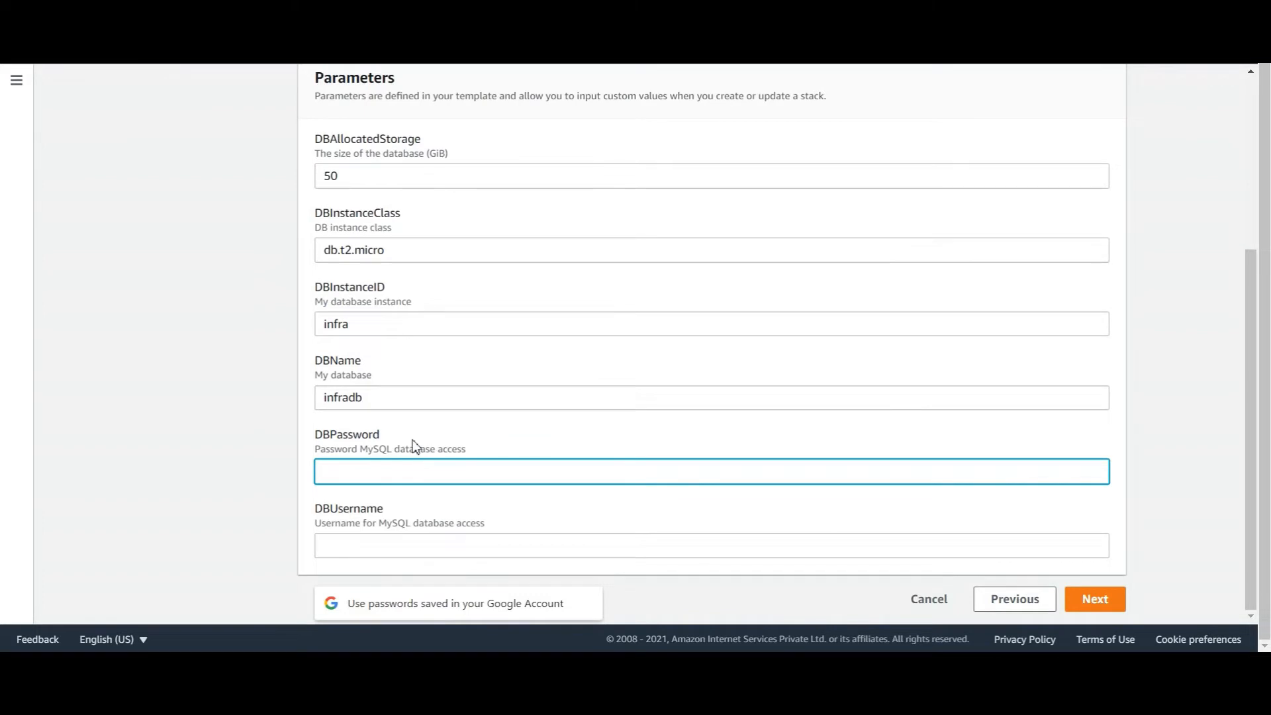
pyautogui.write('••••••••')
pyautogui.click(399, 546)
pyautogui.write('•••')
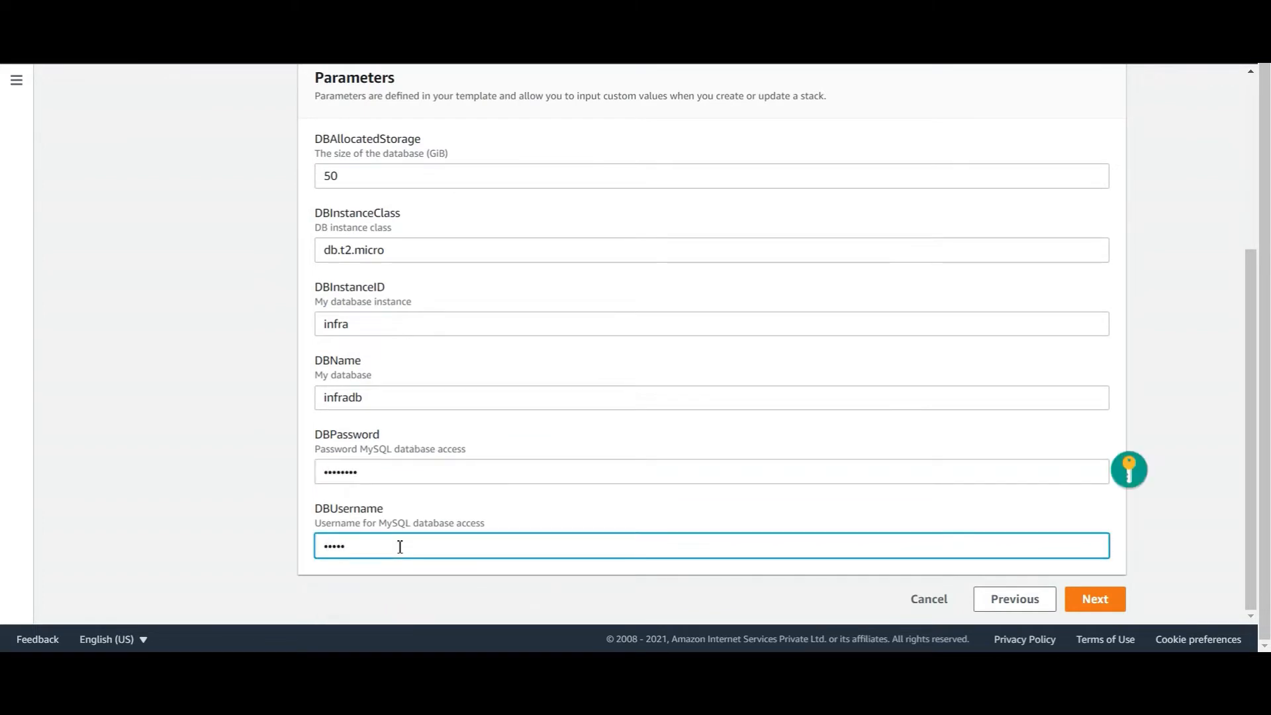
pyautogui.scroll(2, 377, 93)
pyautogui.click(383, 99)
pyautogui.write('mYSQL')
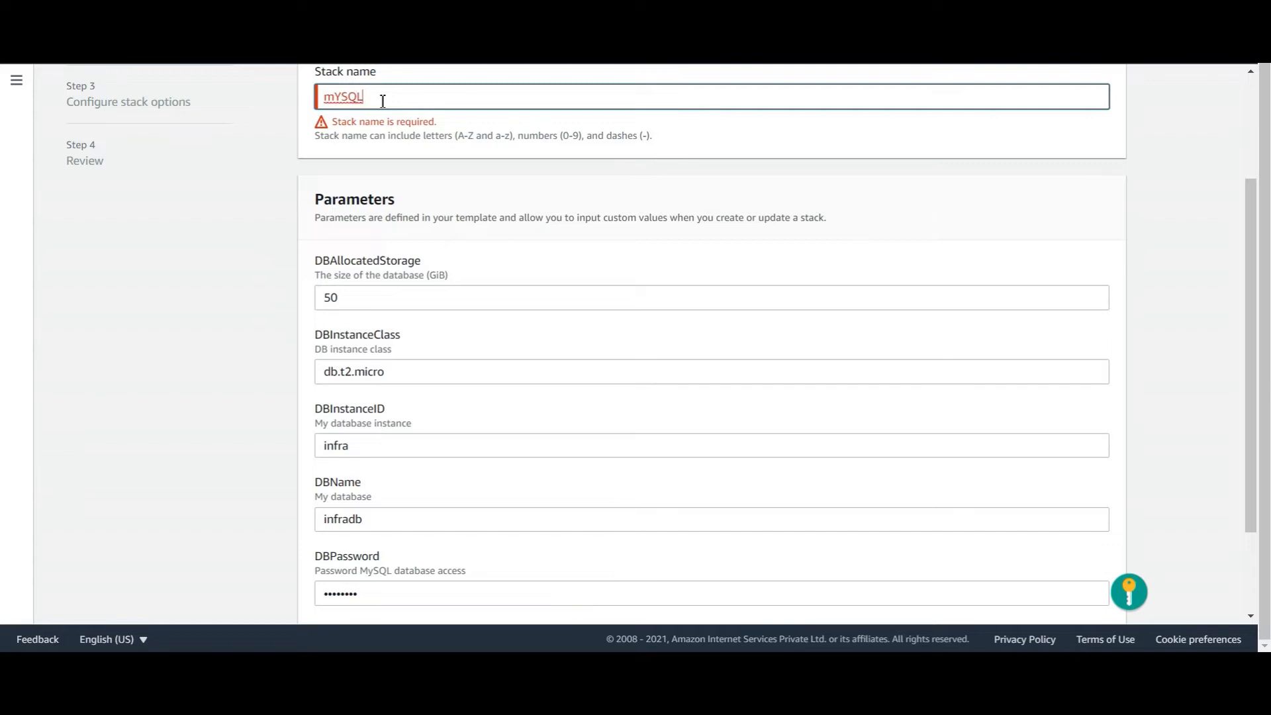
pyautogui.write('5')
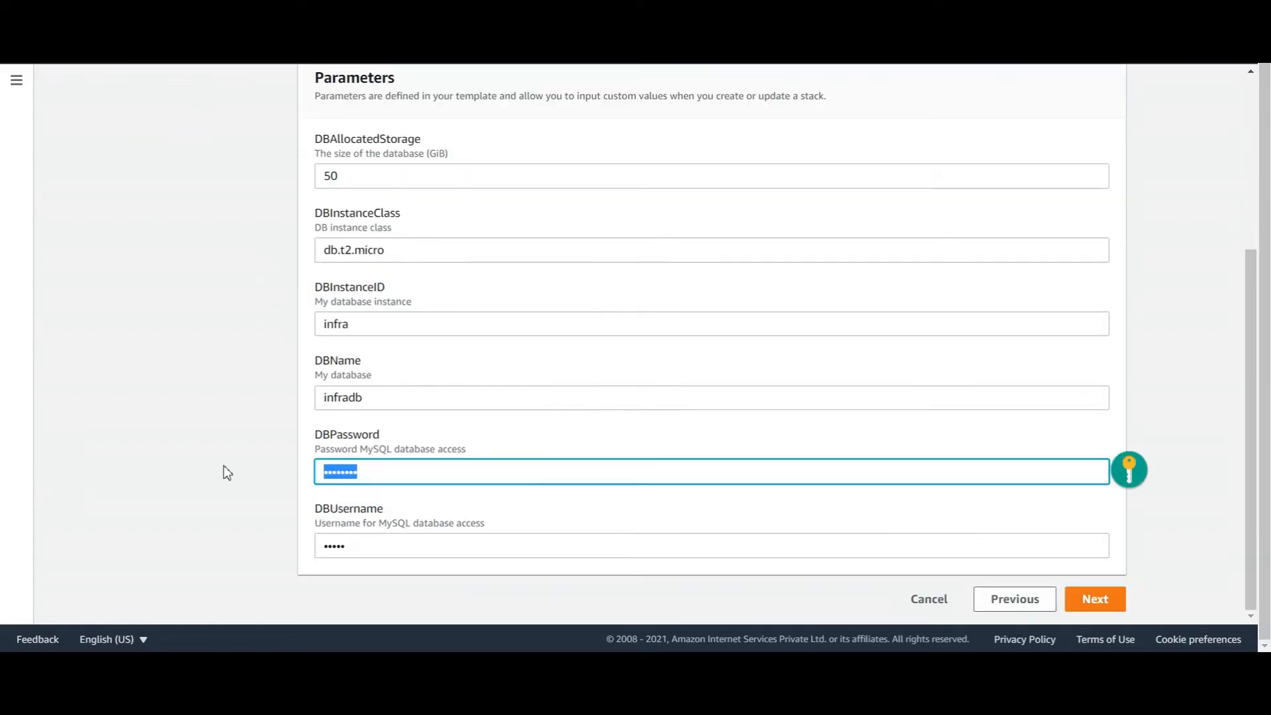
pyautogui.write('•••')
pyautogui.press('Return')
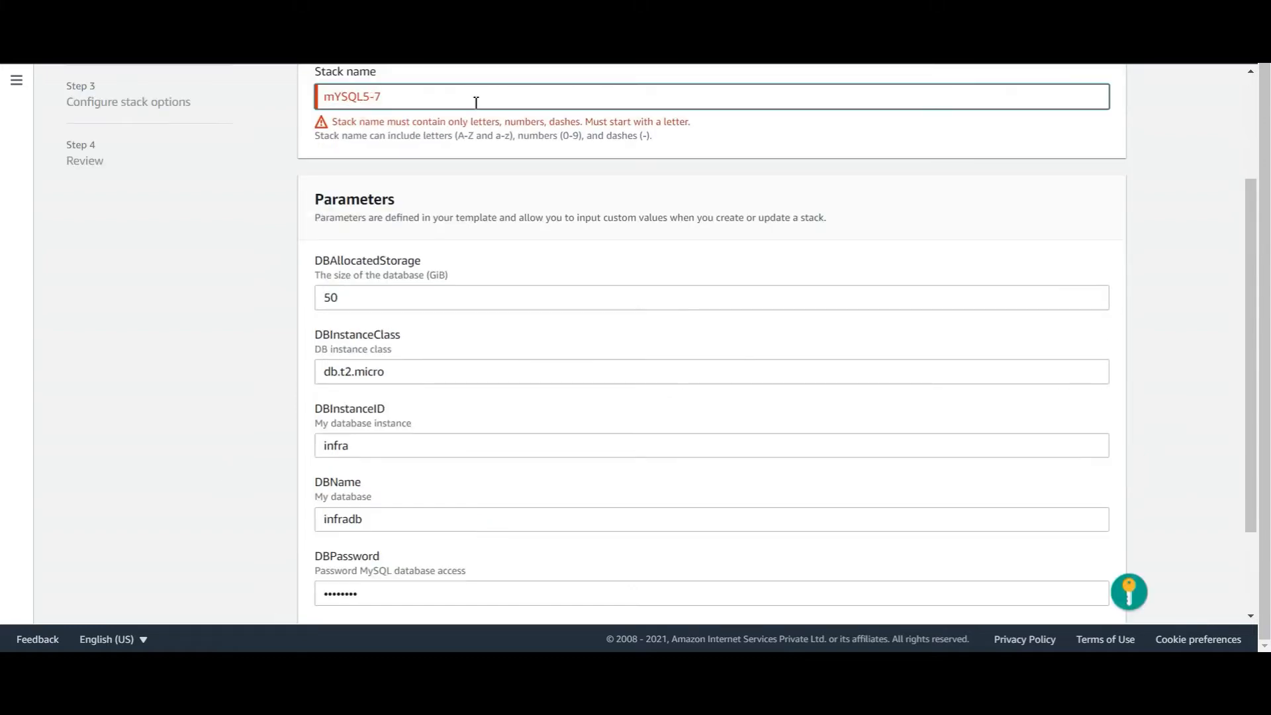
pyautogui.scroll(-5, 1086, 596)
pyautogui.click(1094, 599)
pyautogui.click(1095, 599)
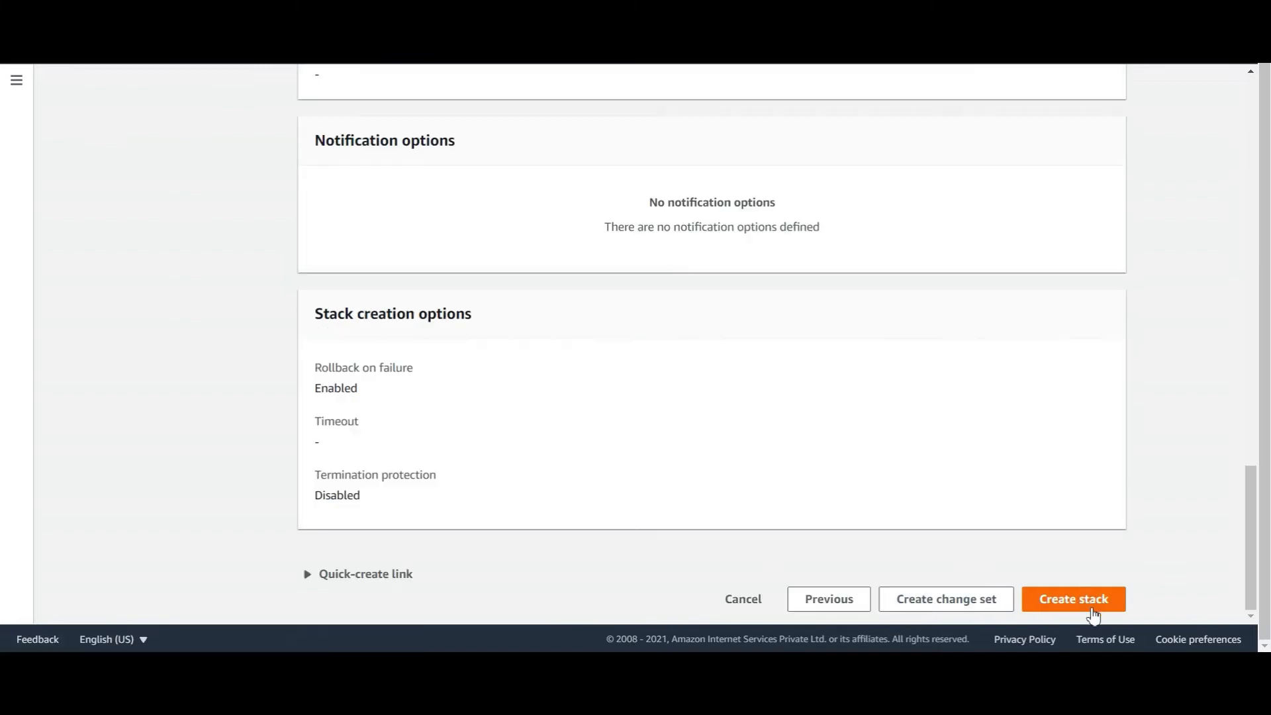
# Create the mYSQL5-7 stack, then return to the Word template notes
pyautogui.click(1085, 600)
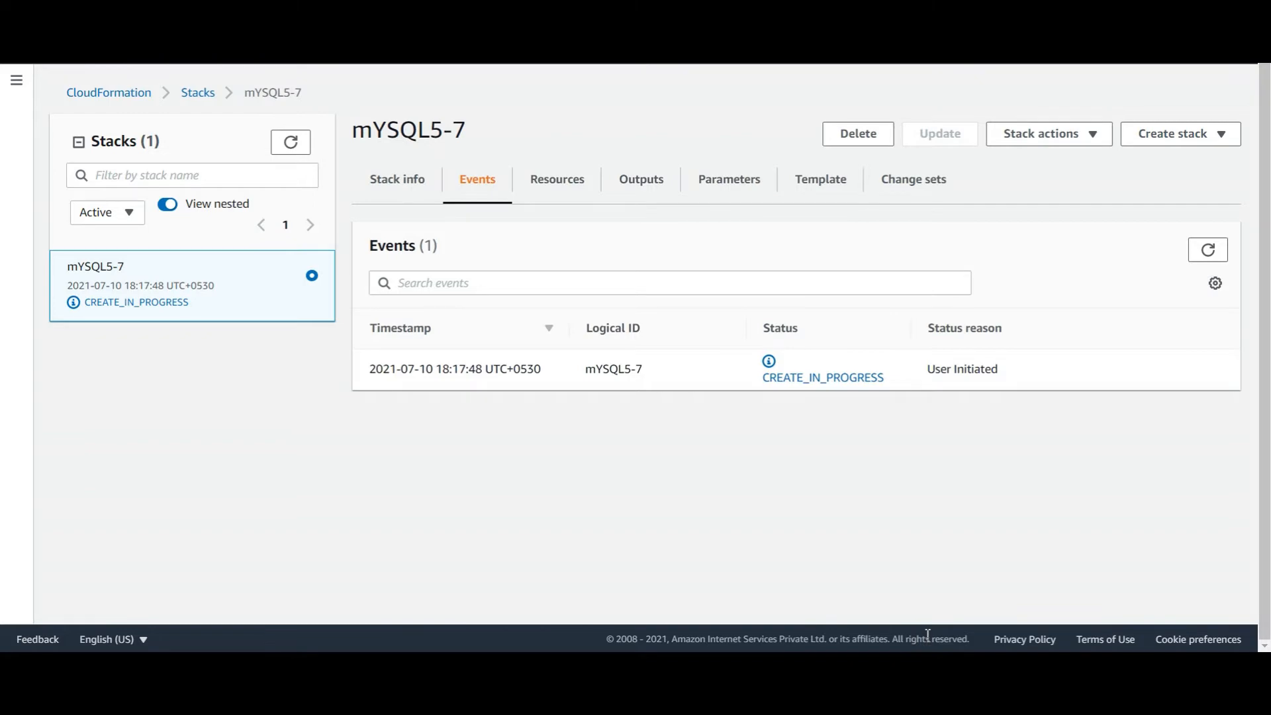
pyautogui.hotkey('alt', 'Tab')
# Select the full Cloud Formation Template for 8.0.21 text in Word, from AWSTemplateFormatVersion to MonitoringRoleArn
pyautogui.scroll(-8, 518, 519)
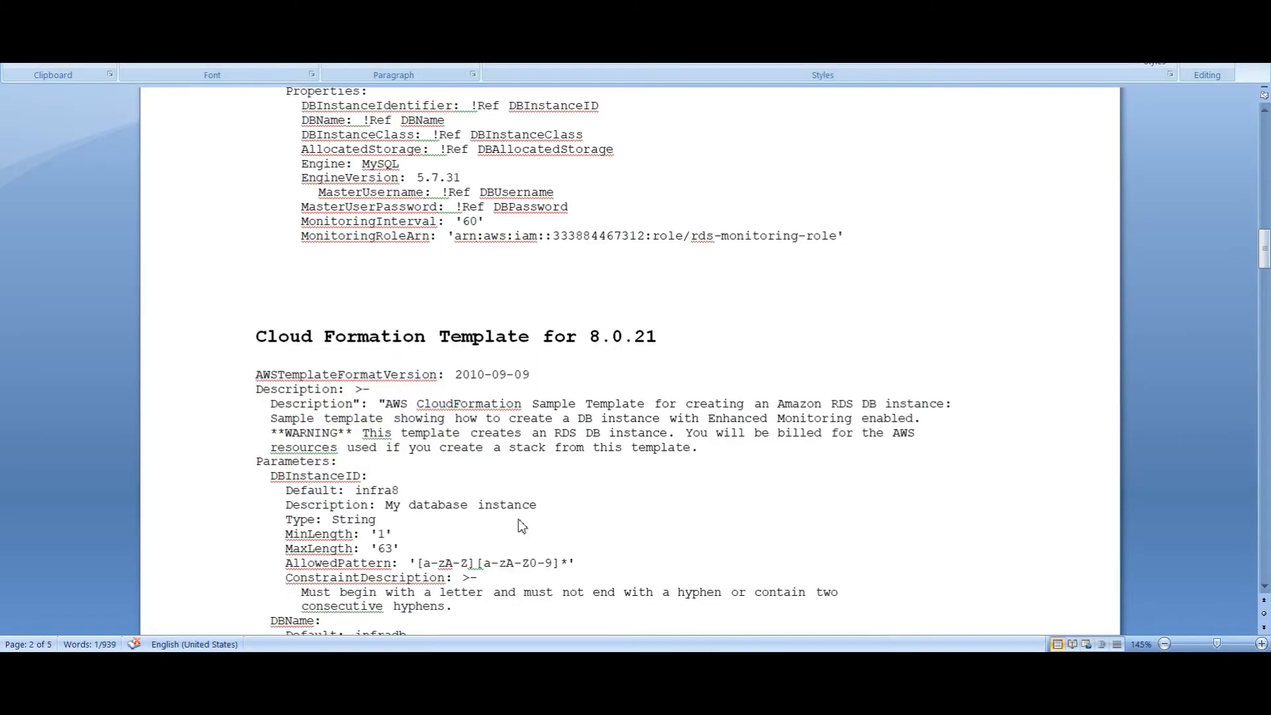
pyautogui.click(258, 260)
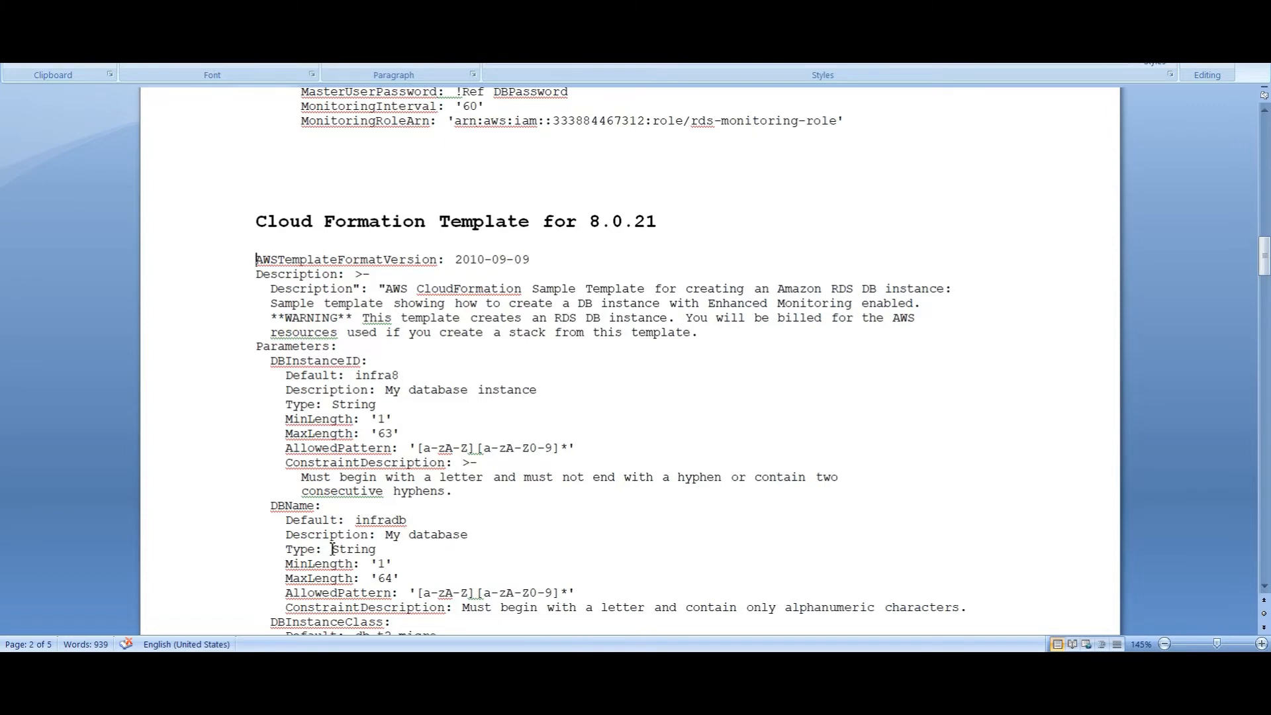
pyautogui.scroll(-1, 332, 550)
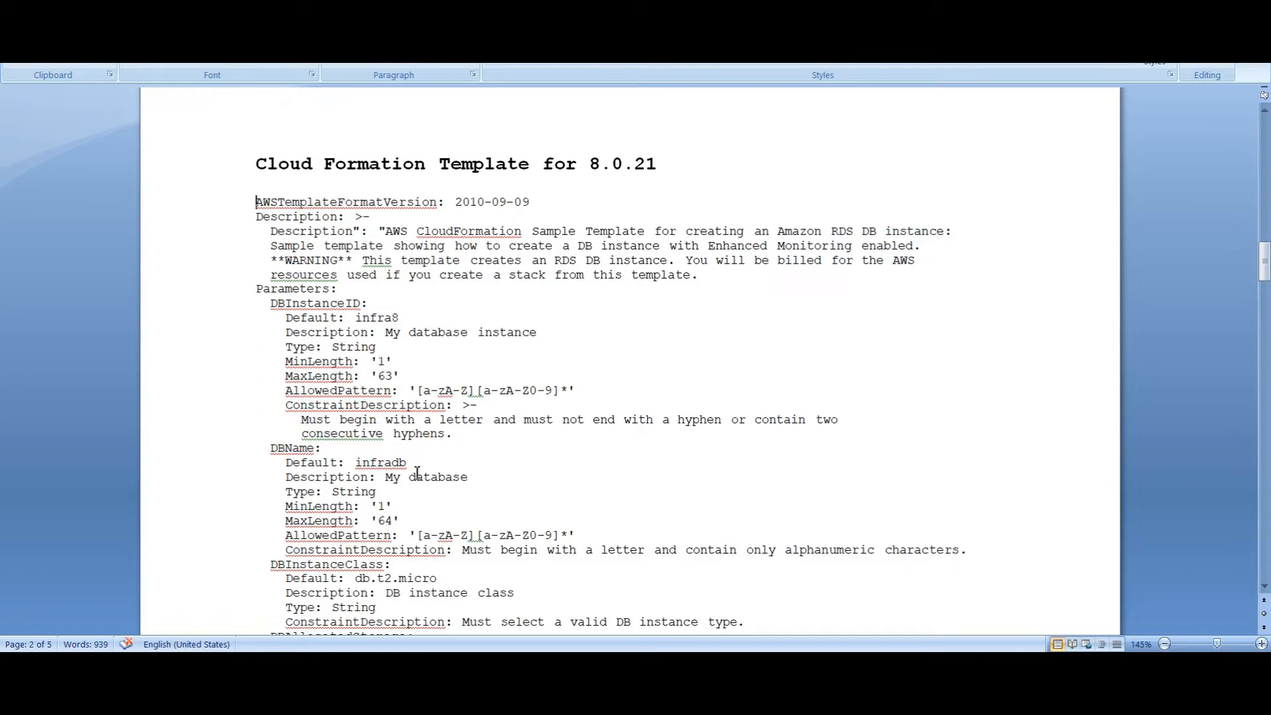
pyautogui.scroll(-15, 417, 472)
pyautogui.keyDown('shift'); pyautogui.click(854, 442); pyautogui.keyUp('shift')
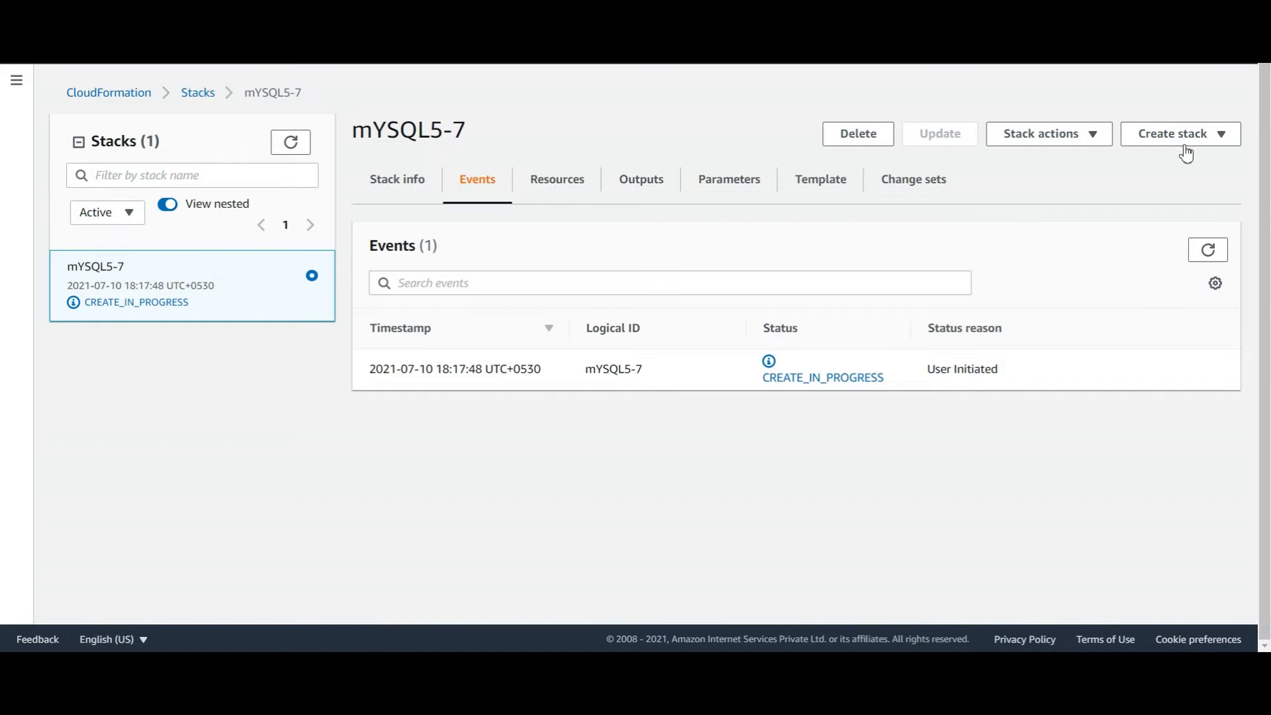
# Start another stack in Designer, paste the MySQL 8.0.21 template over the stub, and refresh
pyautogui.click(1182, 139)
pyautogui.click(1149, 159)
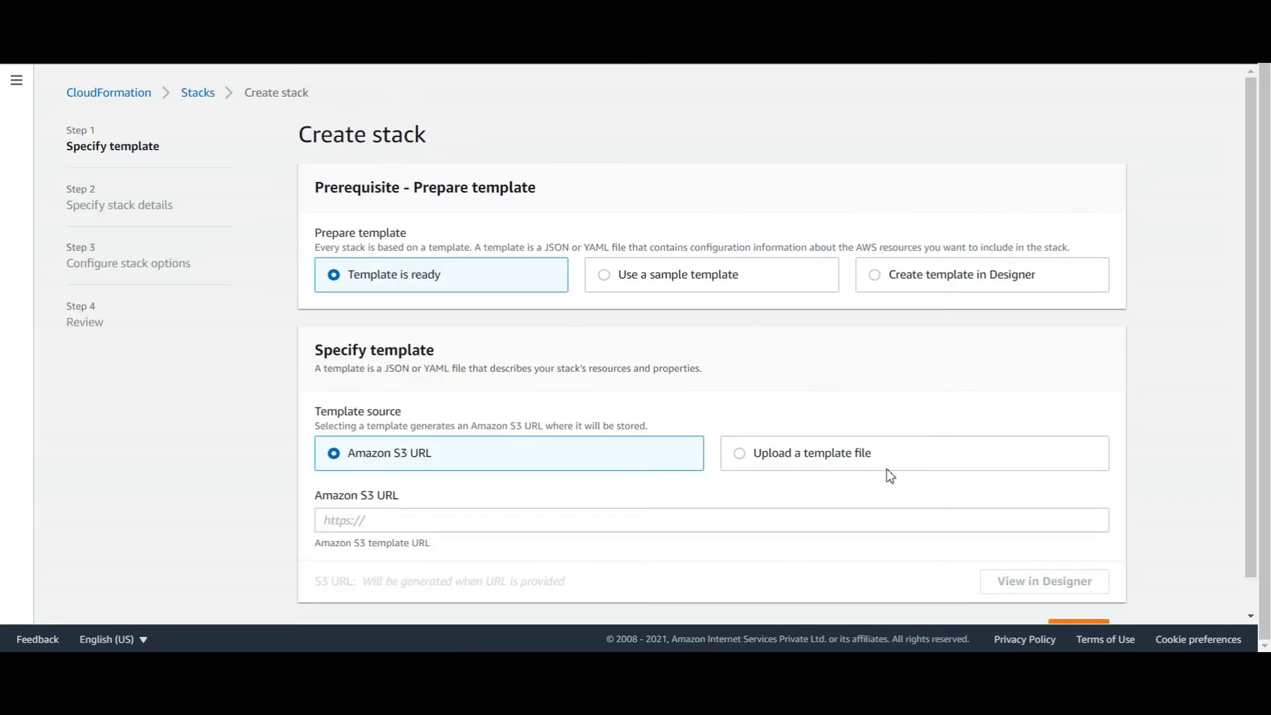
pyautogui.click(888, 282)
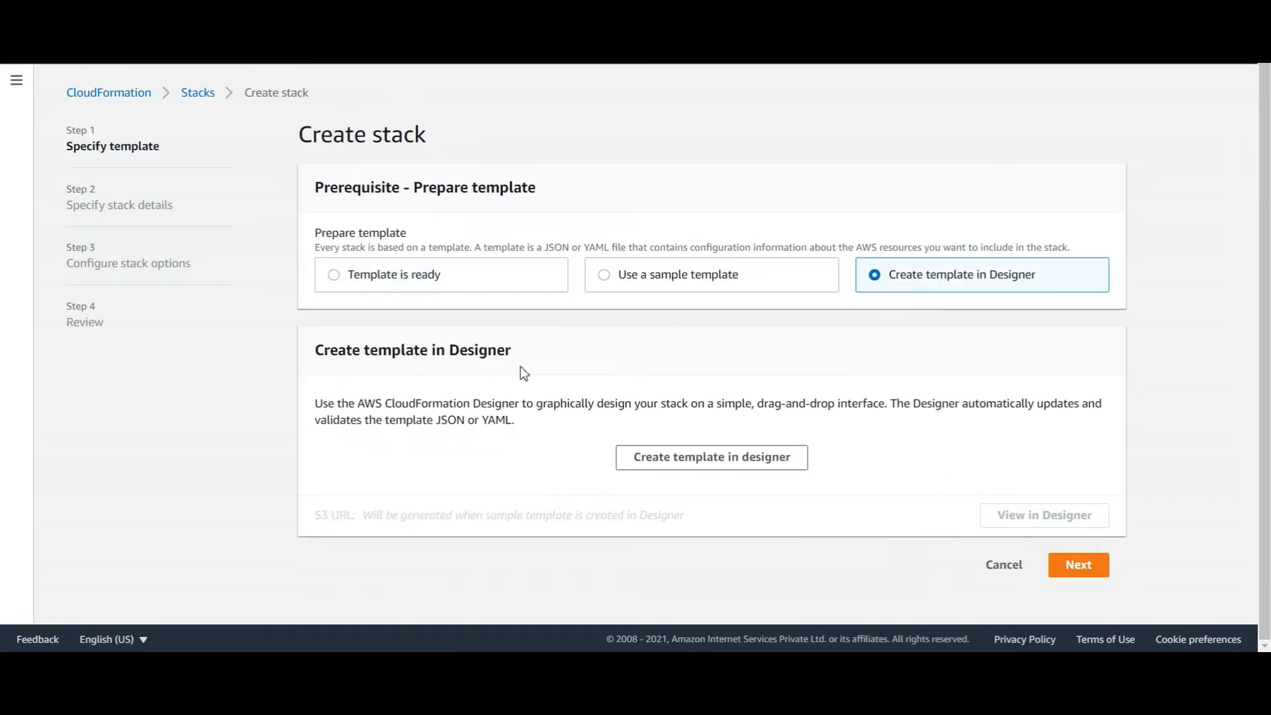
pyautogui.click(680, 469)
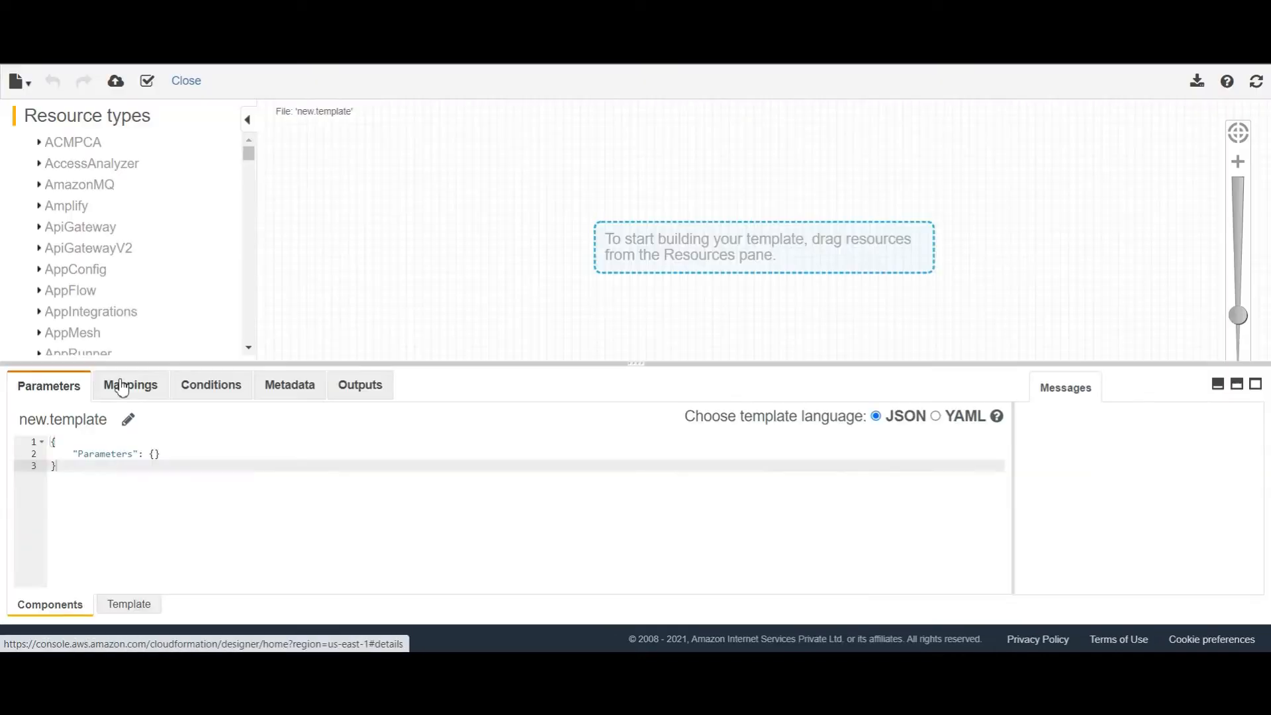
pyautogui.click(116, 605)
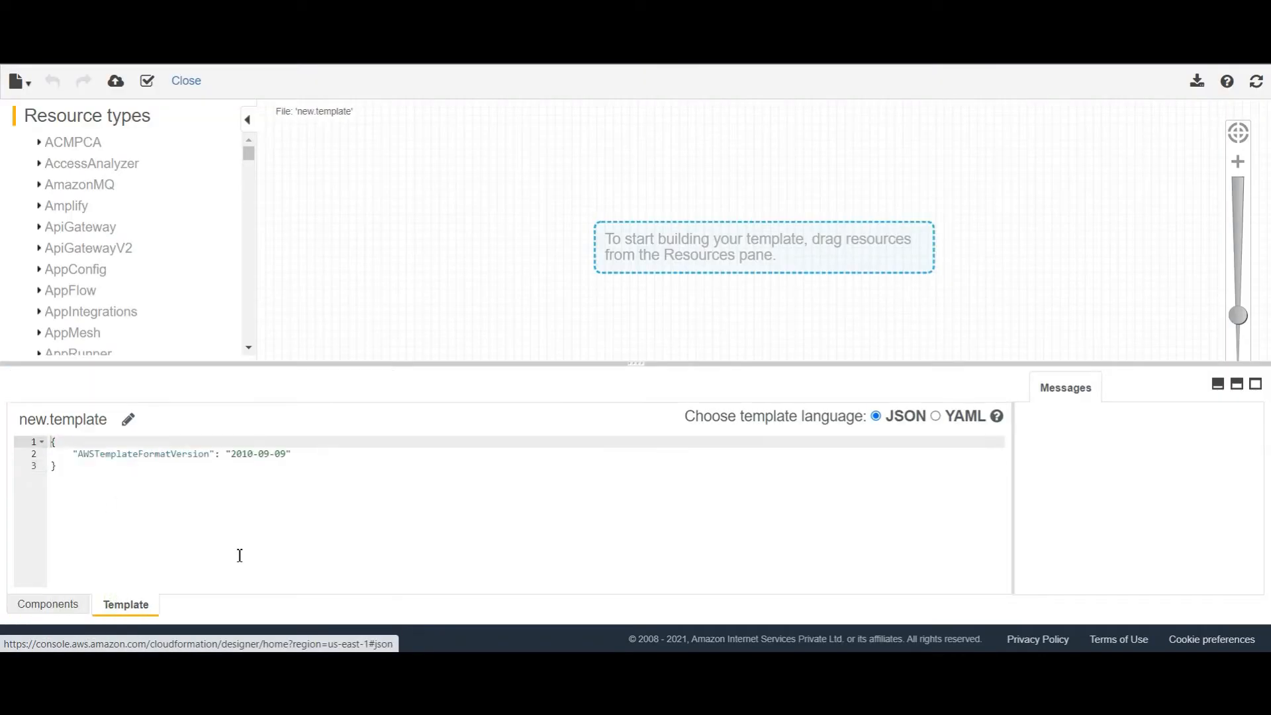
pyautogui.moveTo(343, 522); pyautogui.dragTo(3, 437)
pyautogui.hotkey('ctrl', 'v')
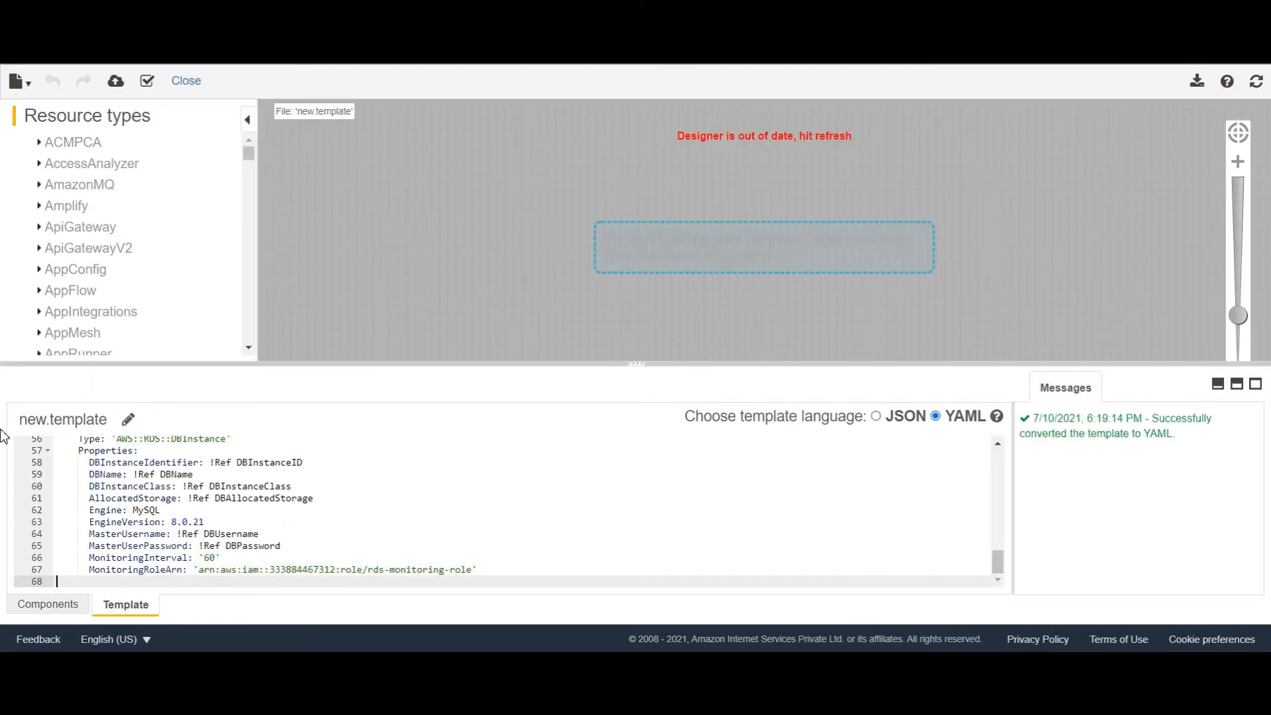
pyautogui.click(1253, 85)
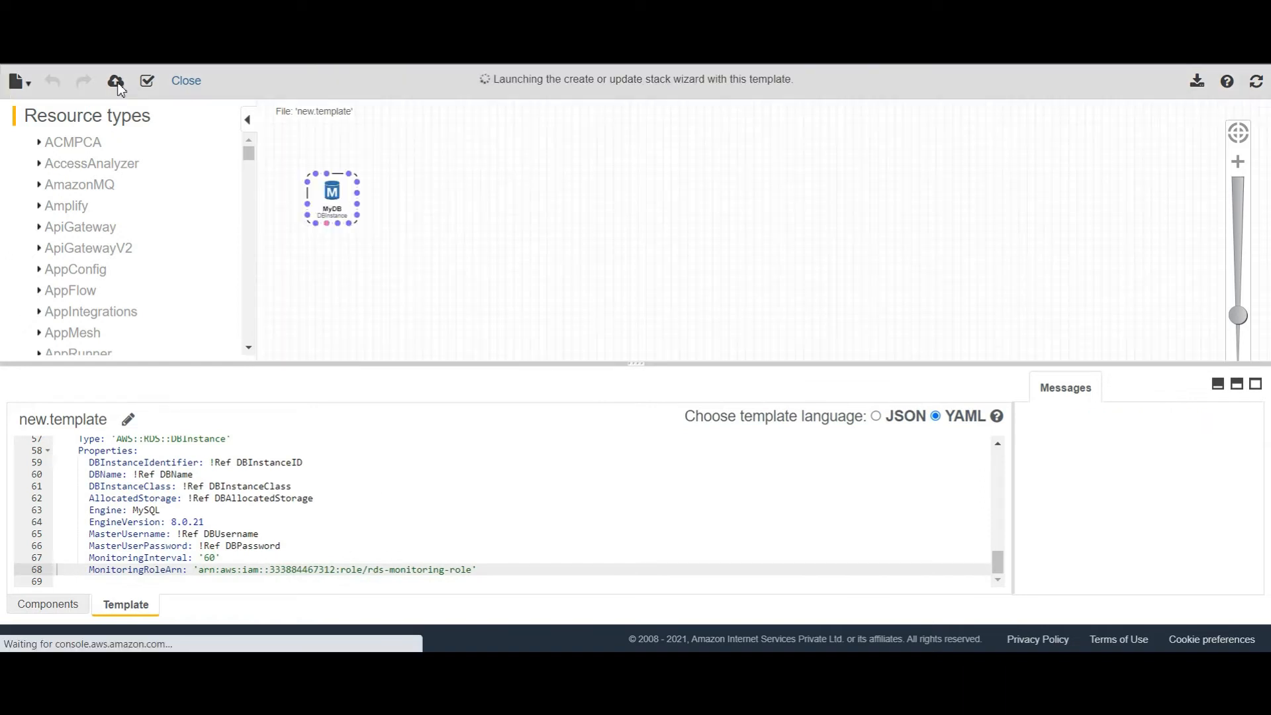
pyautogui.click(116, 83)
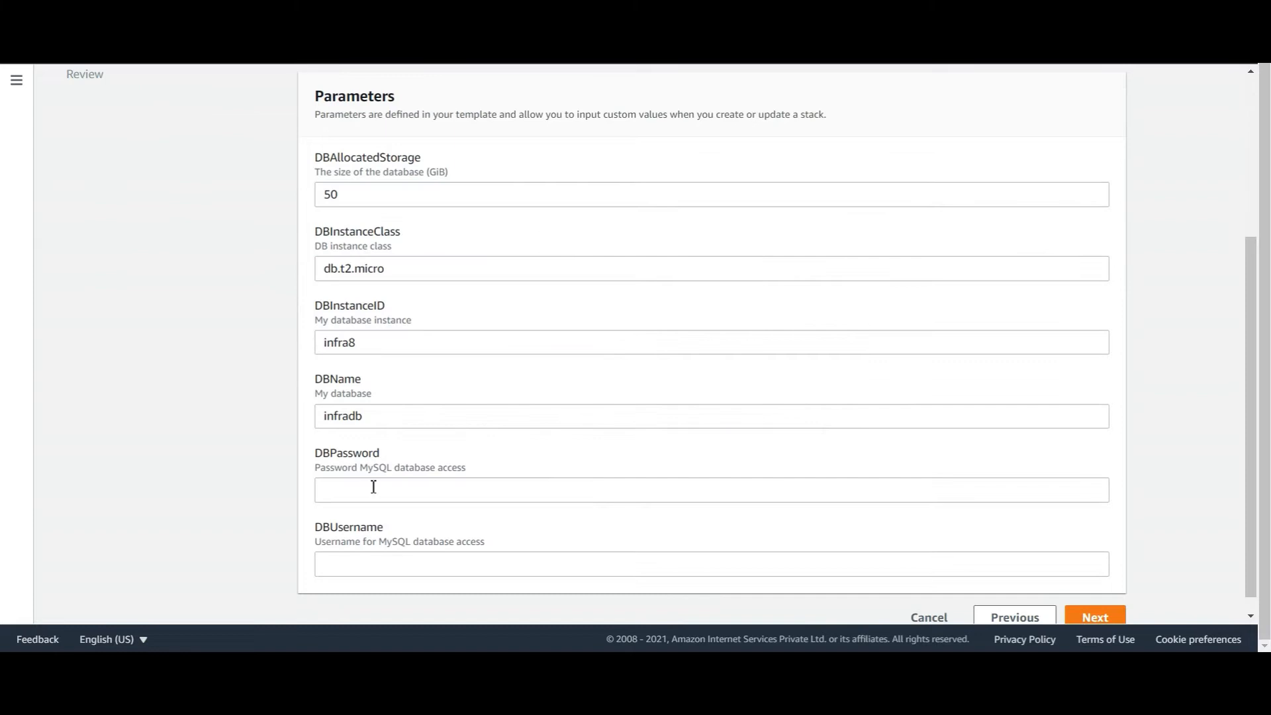
# Enter the database credentials, name the stack mysql8-0-21, and launch its creation
pyautogui.click(374, 487)
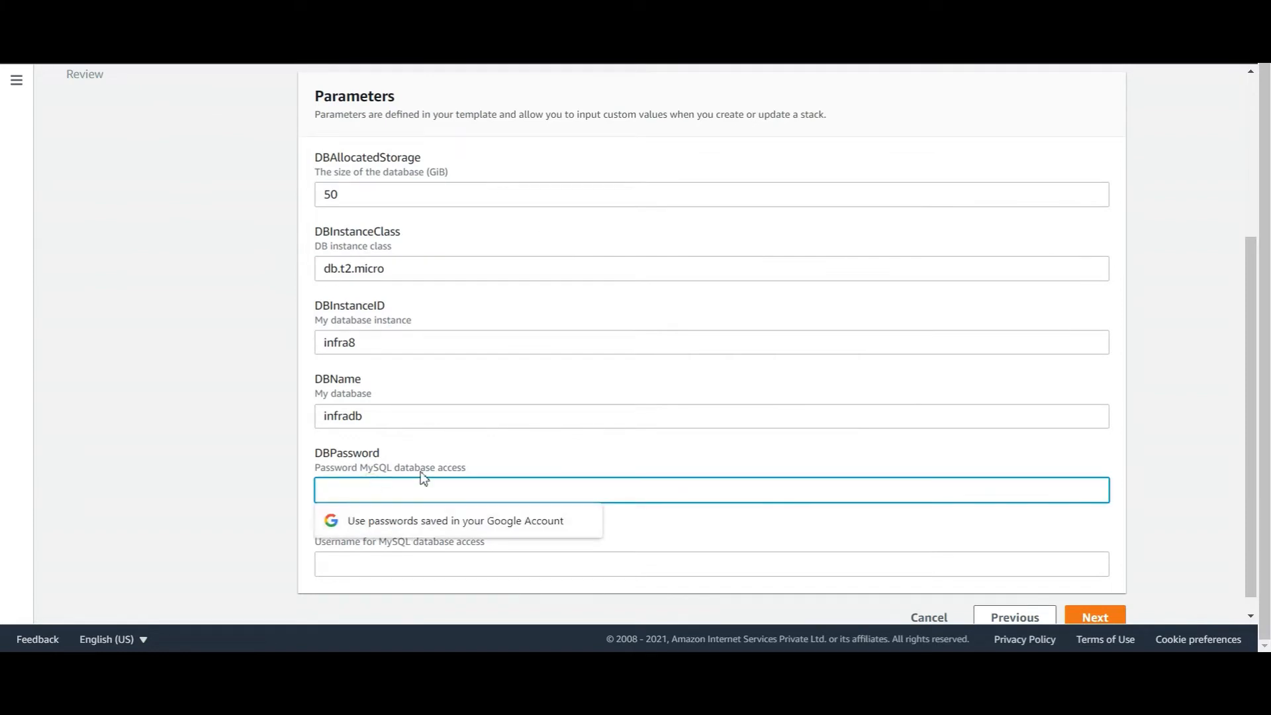
pyautogui.click(410, 563)
pyautogui.write('•••••')
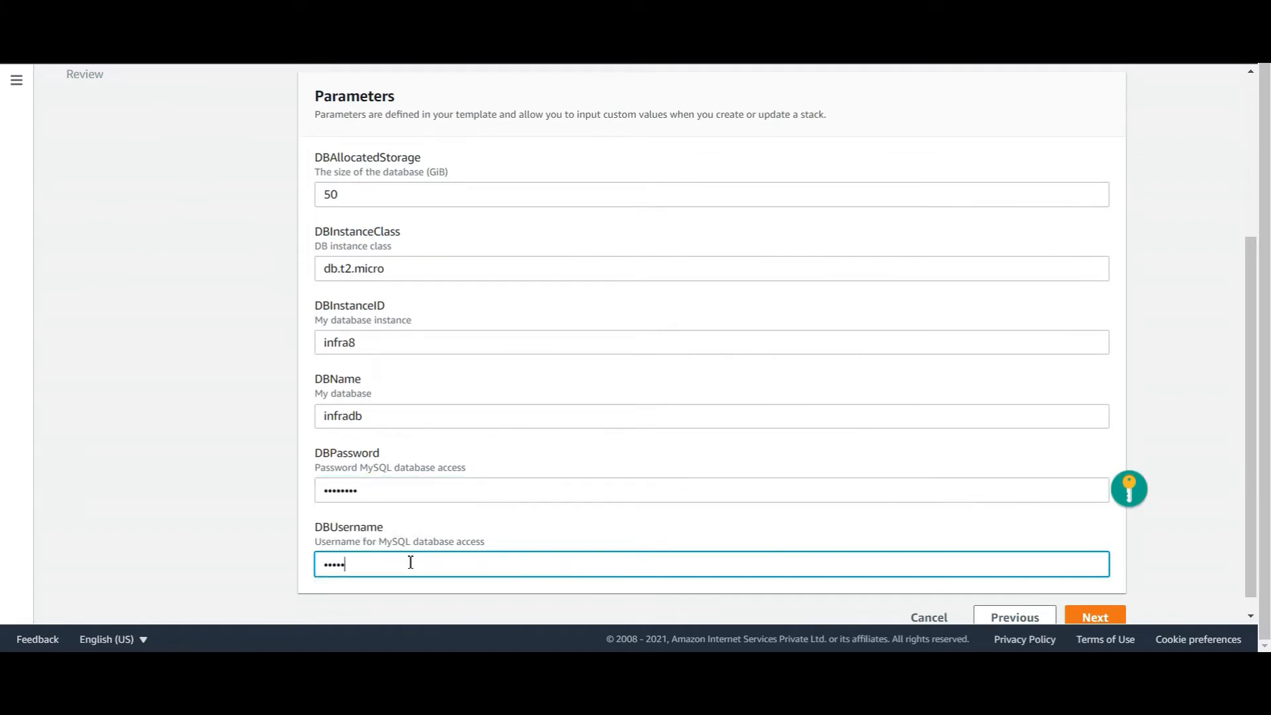
pyautogui.scroll(4, 410, 562)
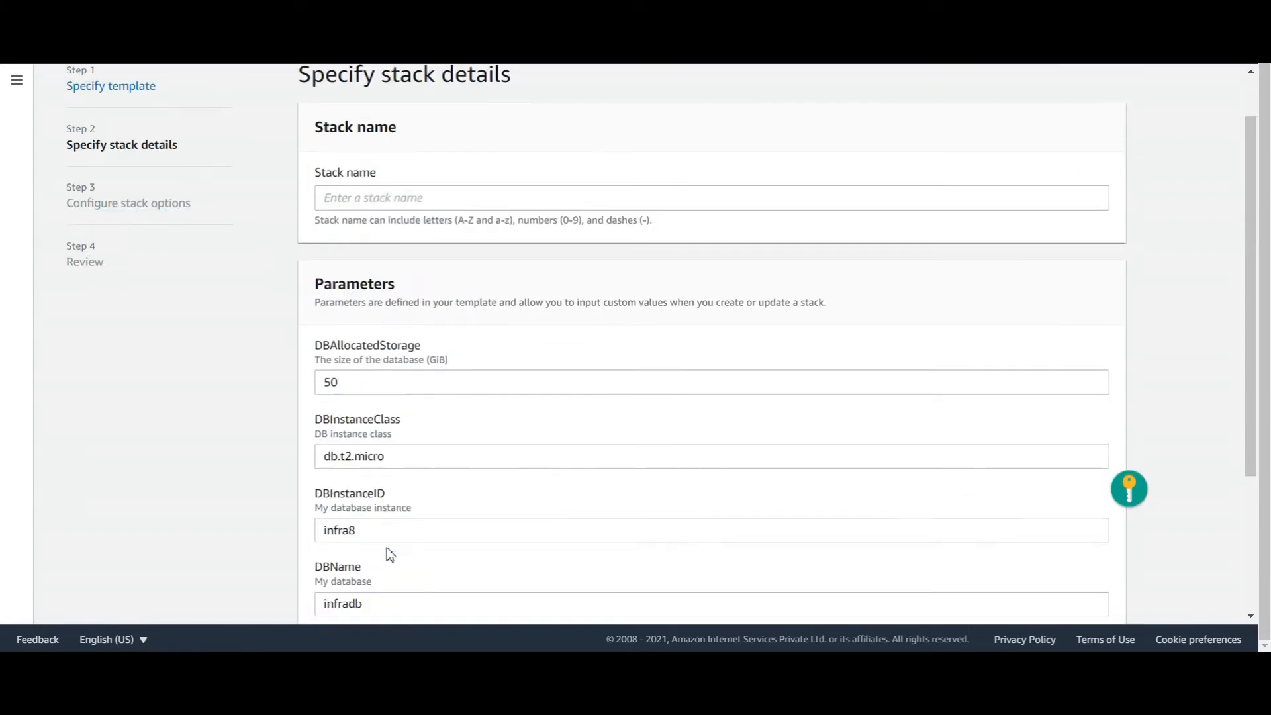
pyautogui.click(404, 264)
pyautogui.write('mysql8')
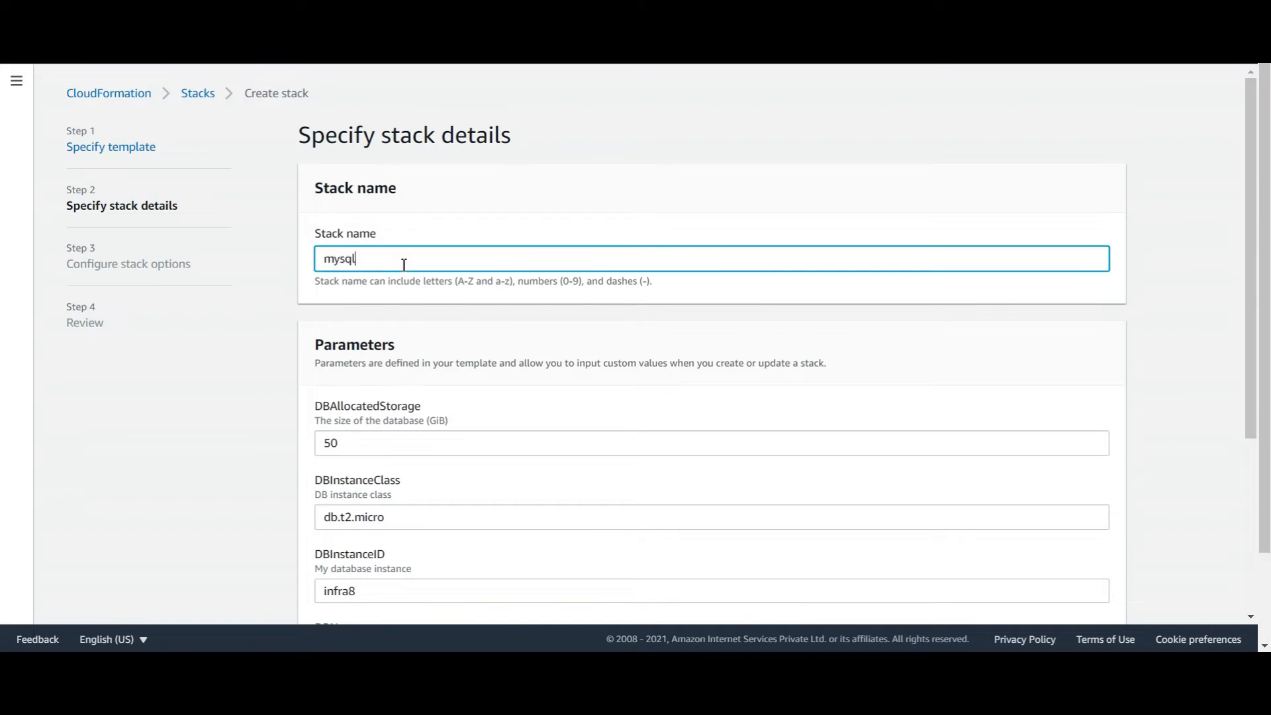
pyautogui.write('-0-25')
pyautogui.click(1086, 598)
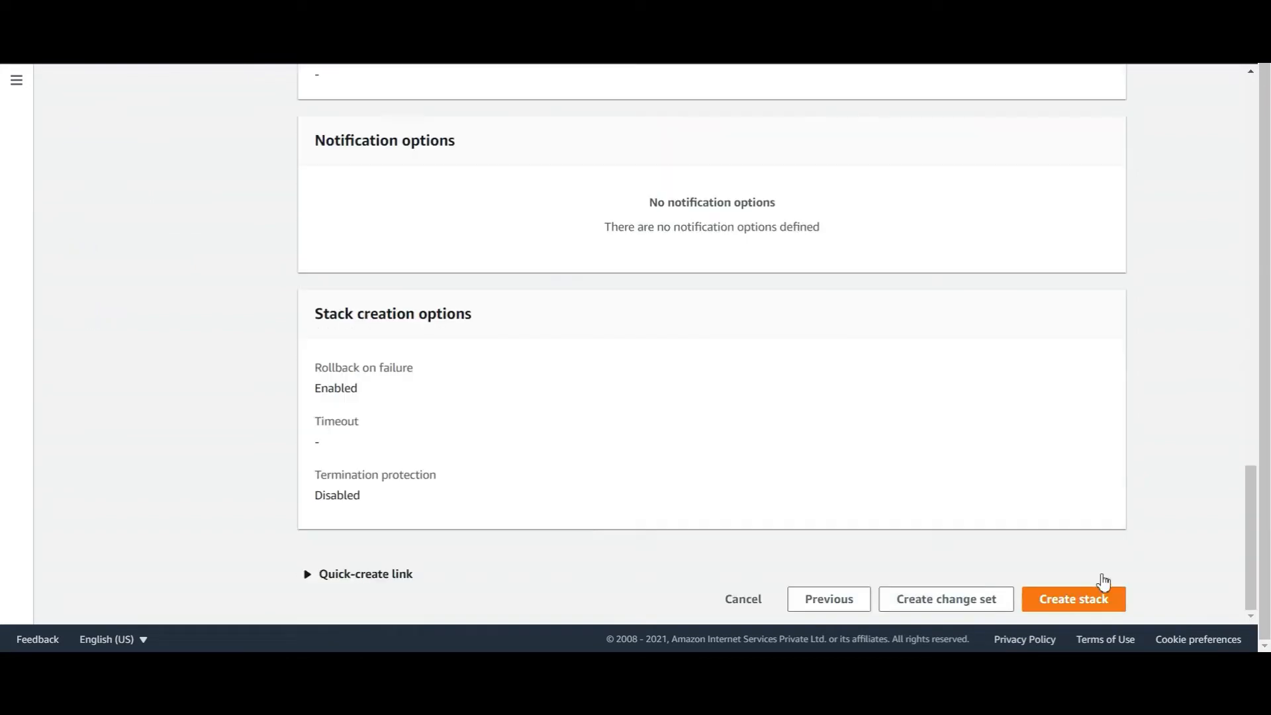
pyautogui.click(1066, 598)
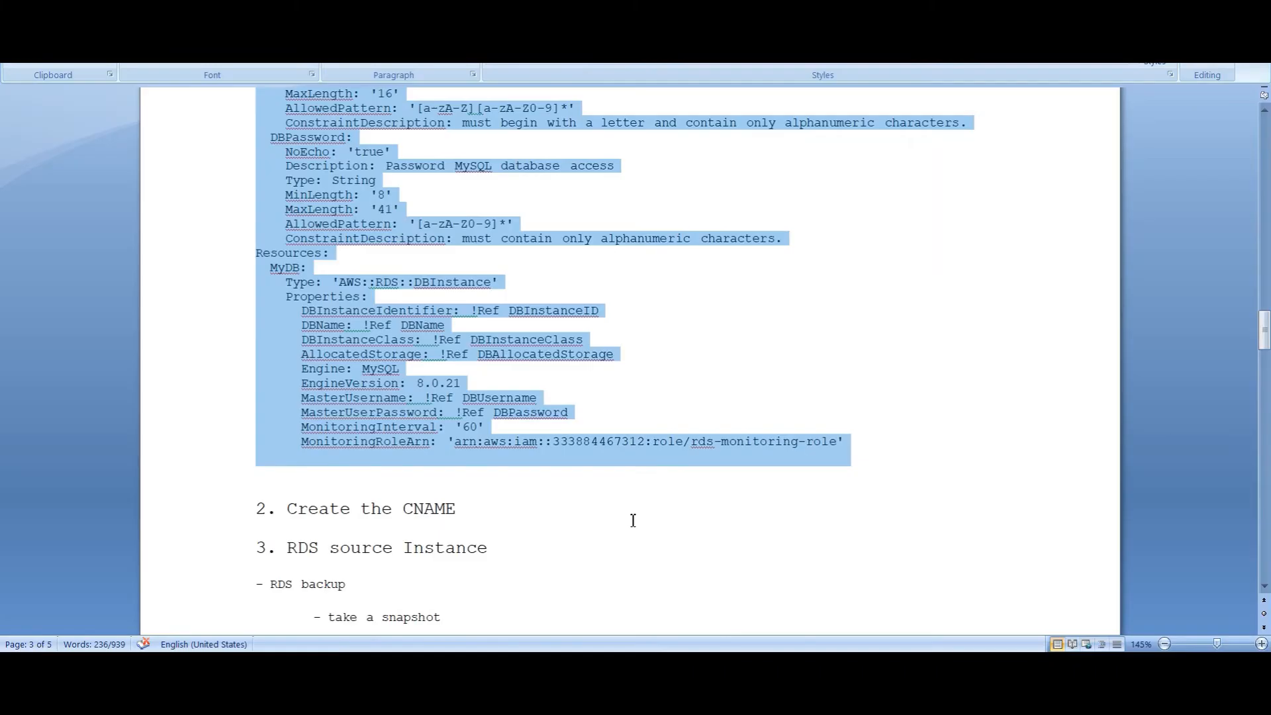
# Clear the code selection in Word and highlight the 'Create the CNAME' heading
pyautogui.click(592, 469)
pyautogui.moveTo(285, 509); pyautogui.dragTo(460, 509)
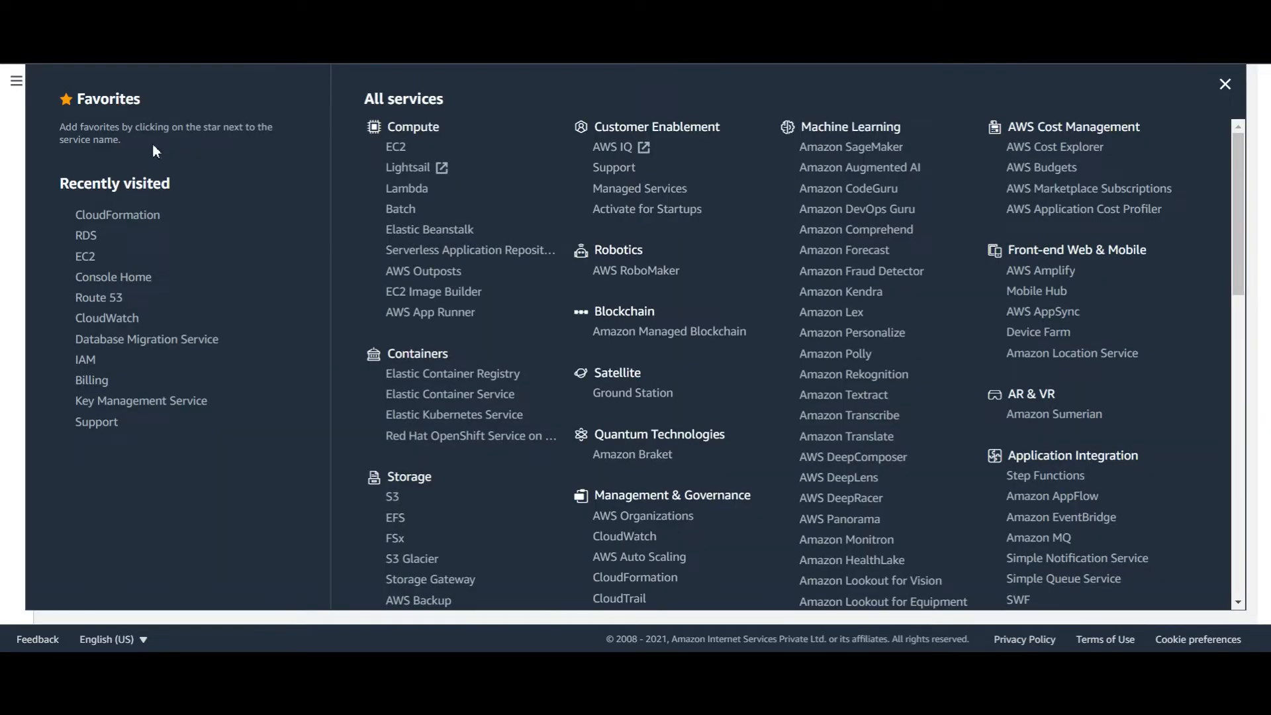
# Create the infraxpertzz.com hosted zone in Route 53 and select its name server values
pyautogui.click(105, 299)
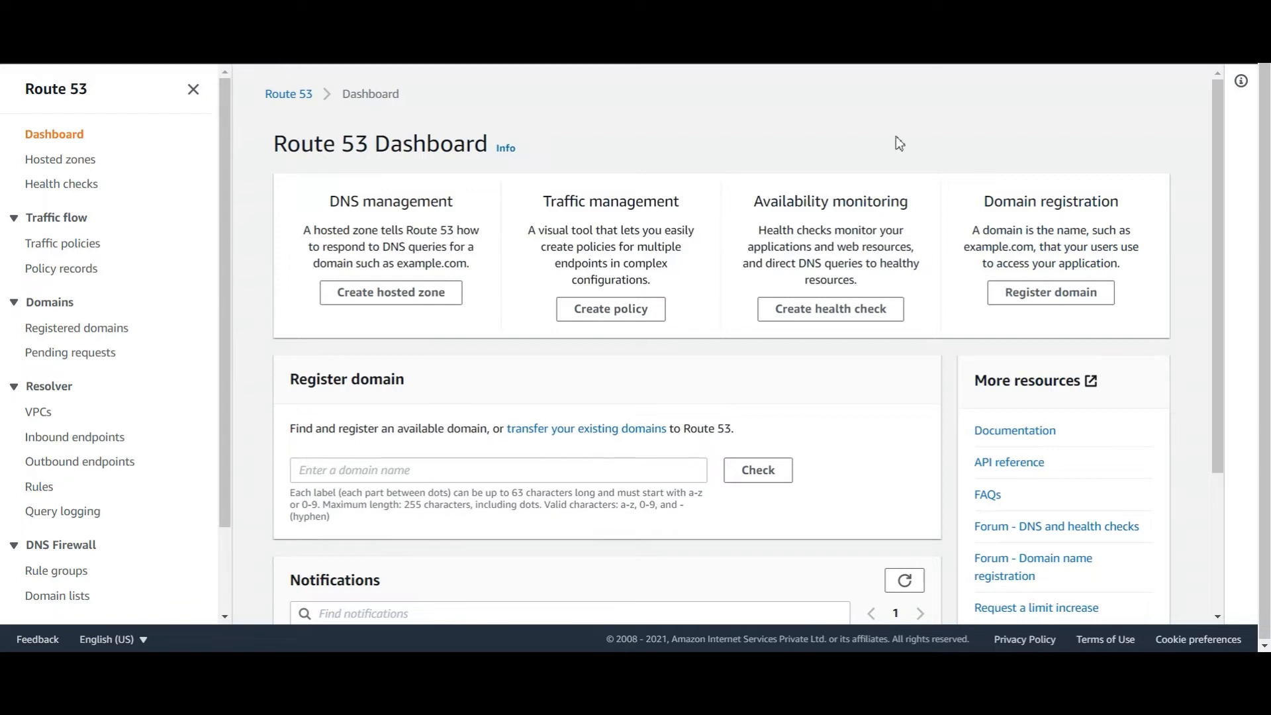
pyautogui.click(438, 298)
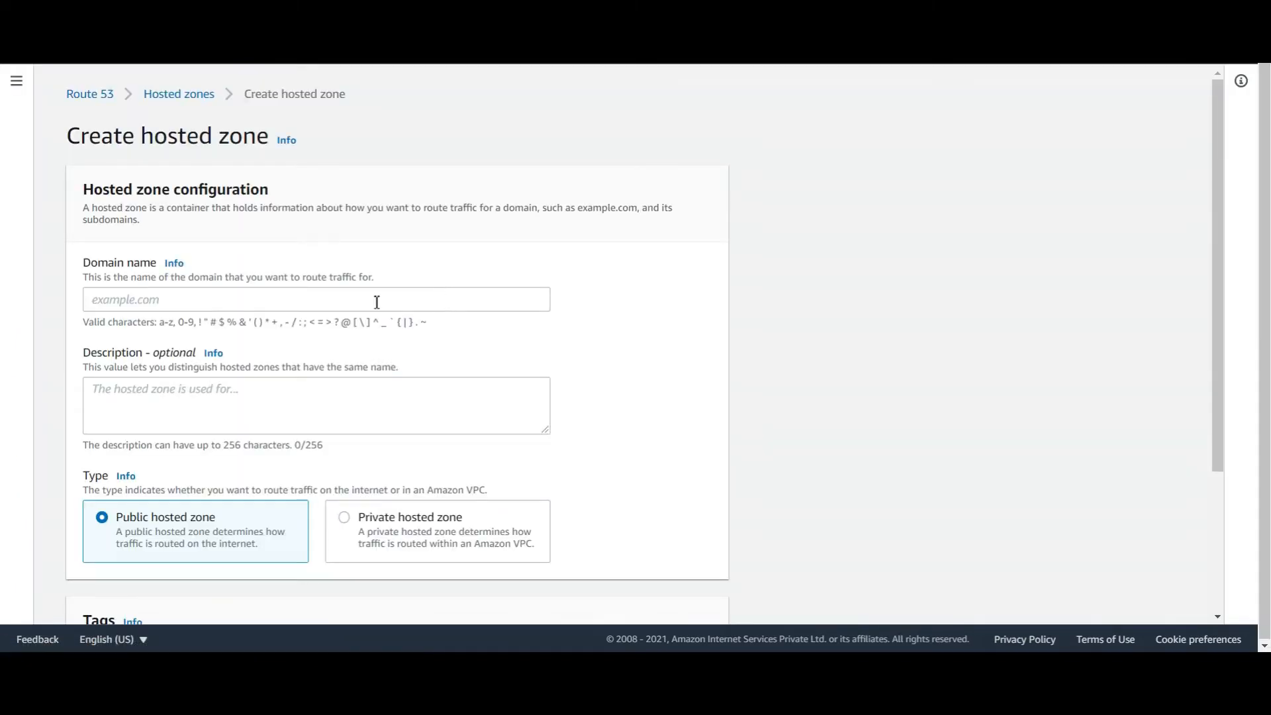
pyautogui.click(181, 299)
pyautogui.write('infraxpertzz.com')
pyautogui.press('Return')
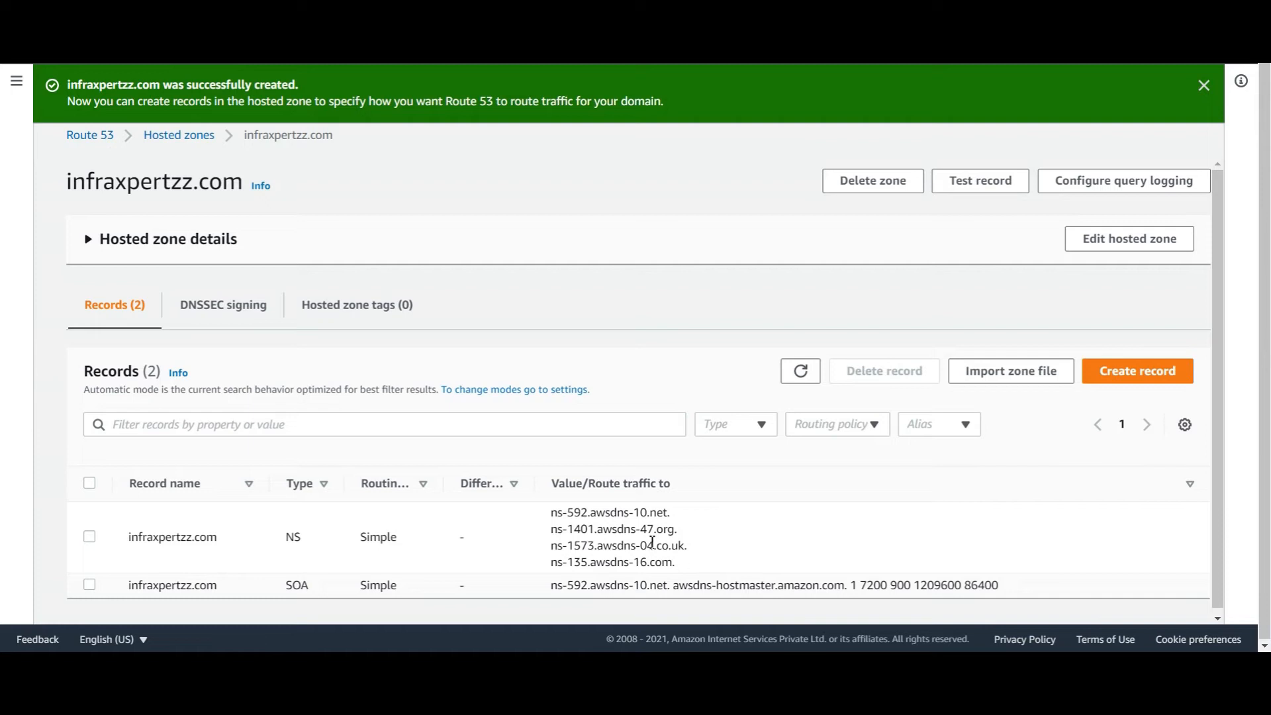
pyautogui.moveTo(550, 510); pyautogui.dragTo(701, 547)
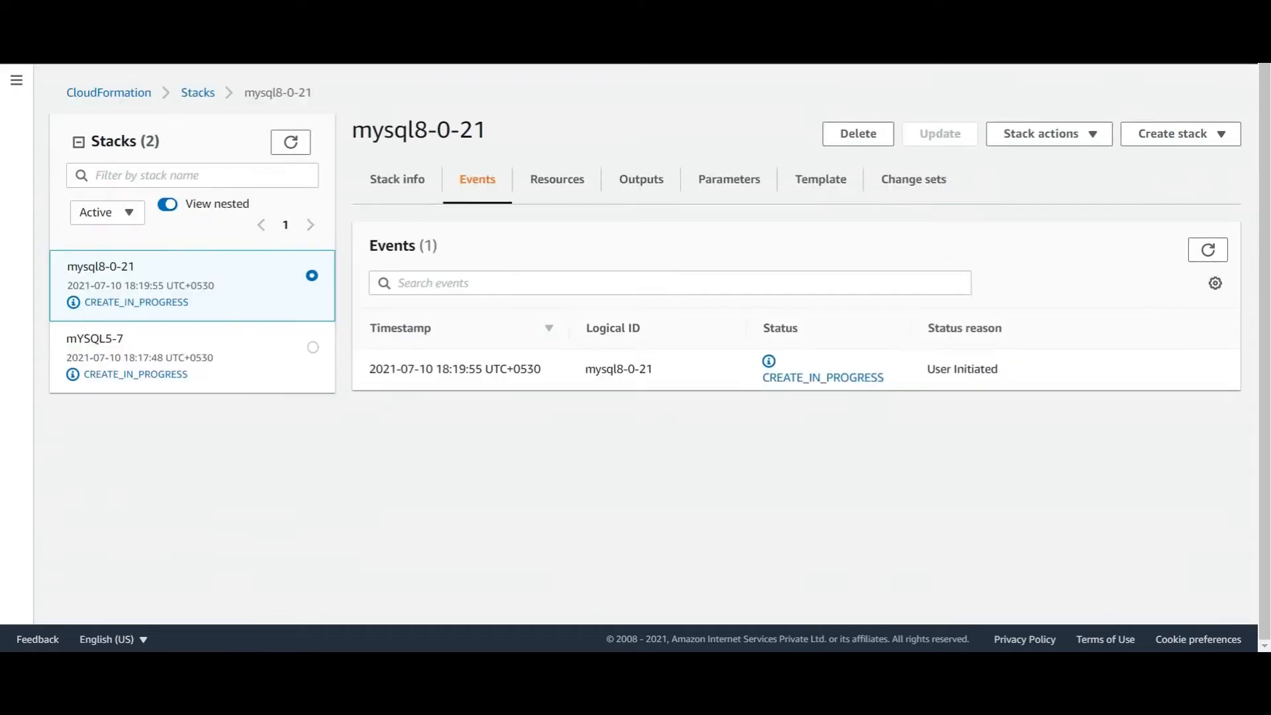
# Refresh stacks and events until mysql8-0-21 reads CREATE_COMPLETE, then view mYSQL5-7's events
pyautogui.click(296, 149)
pyautogui.click(296, 149)
pyautogui.click(296, 148)
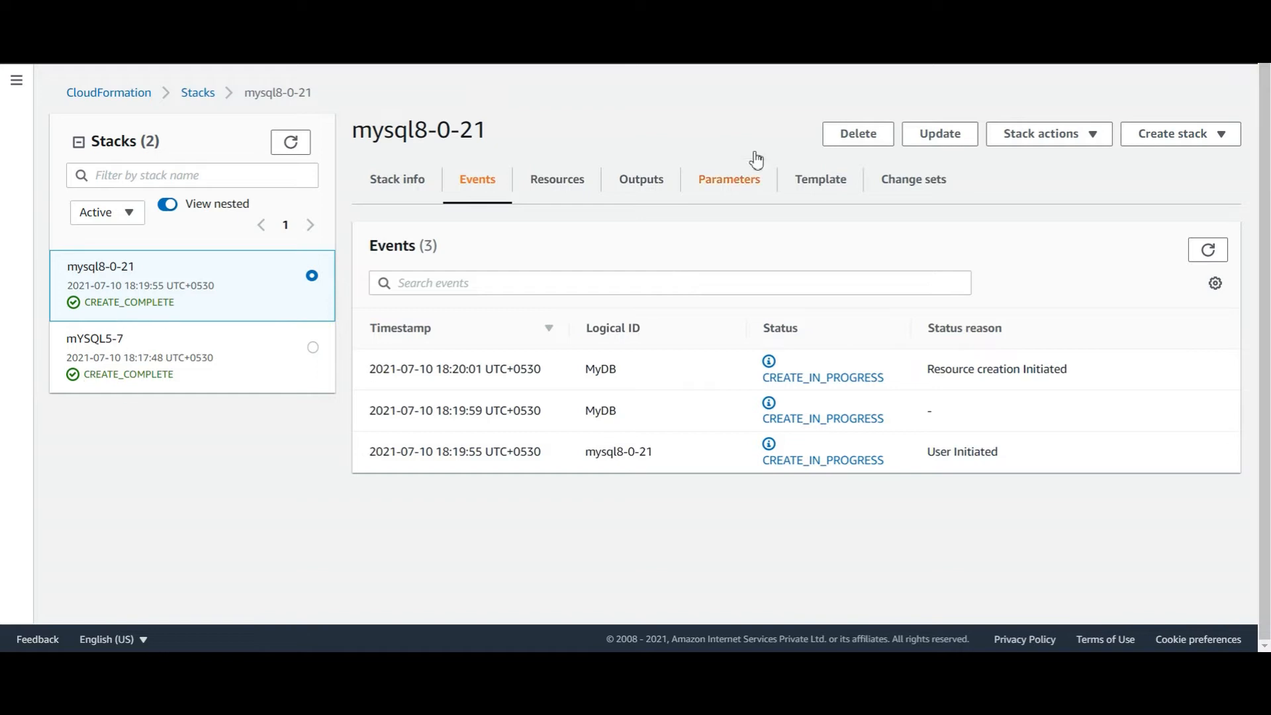
pyautogui.click(1207, 250)
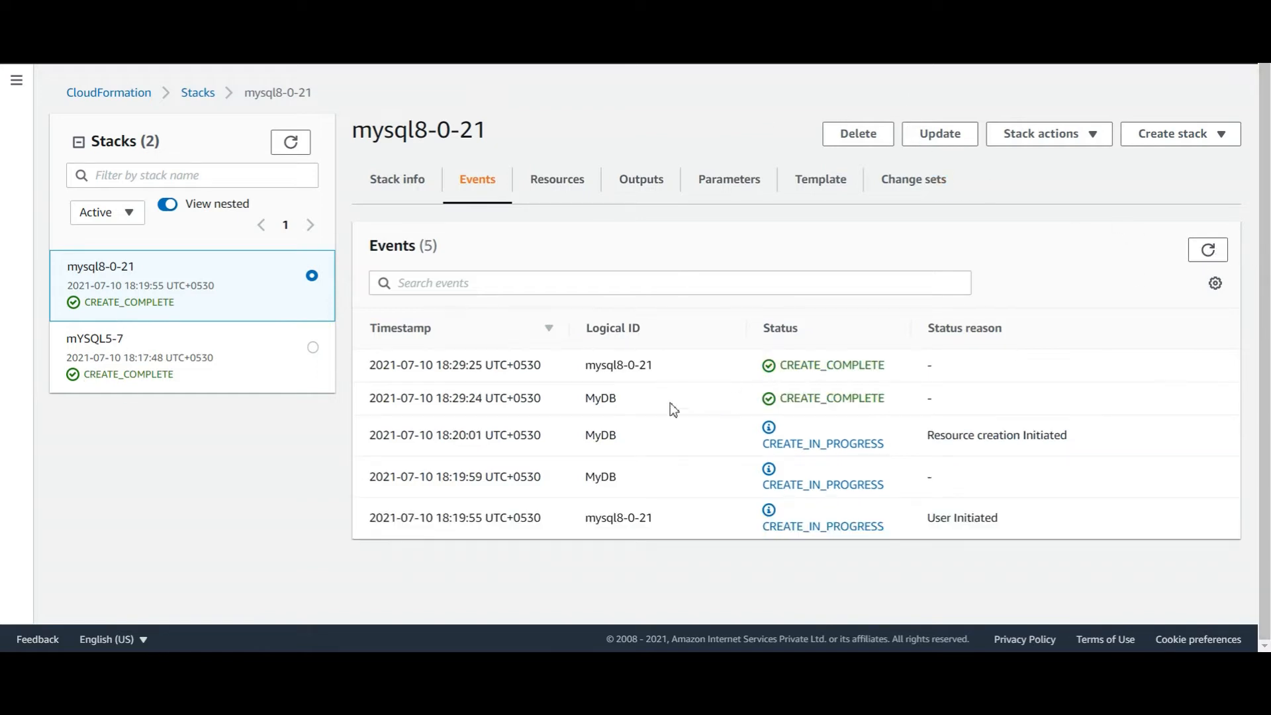
pyautogui.click(143, 372)
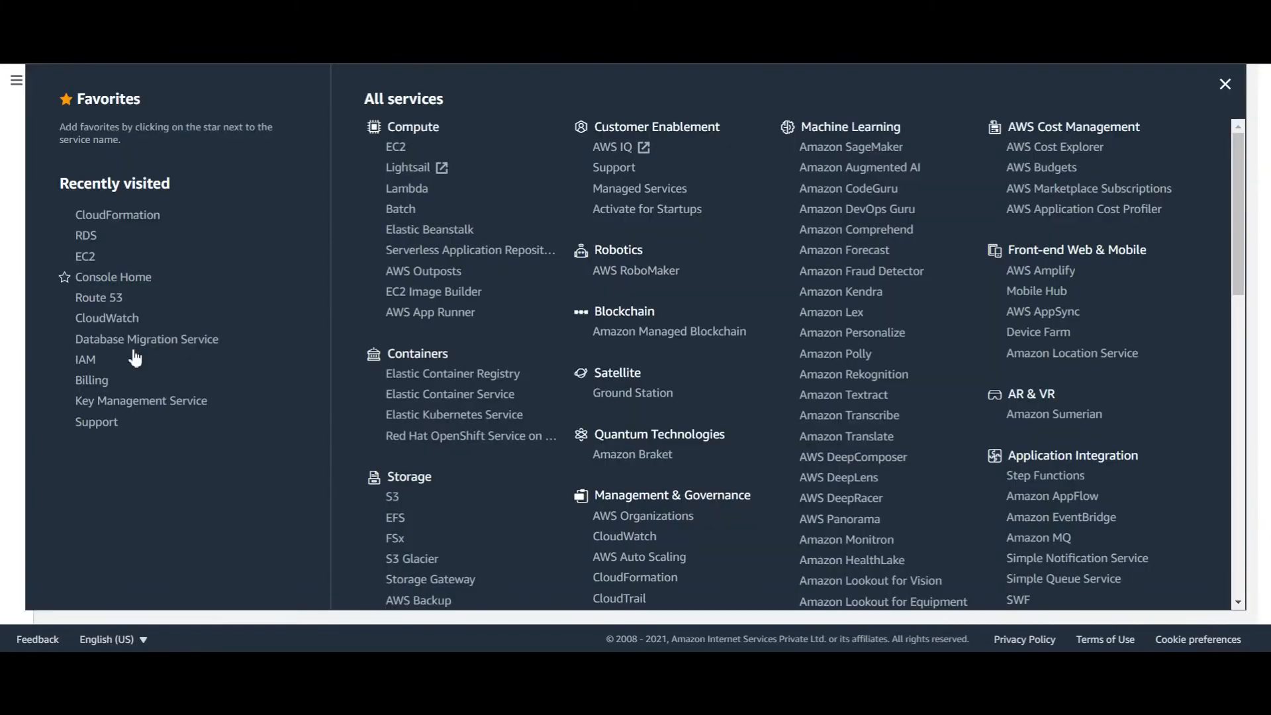
# Open the infra database's details in RDS and select its endpoint address
pyautogui.click(84, 236)
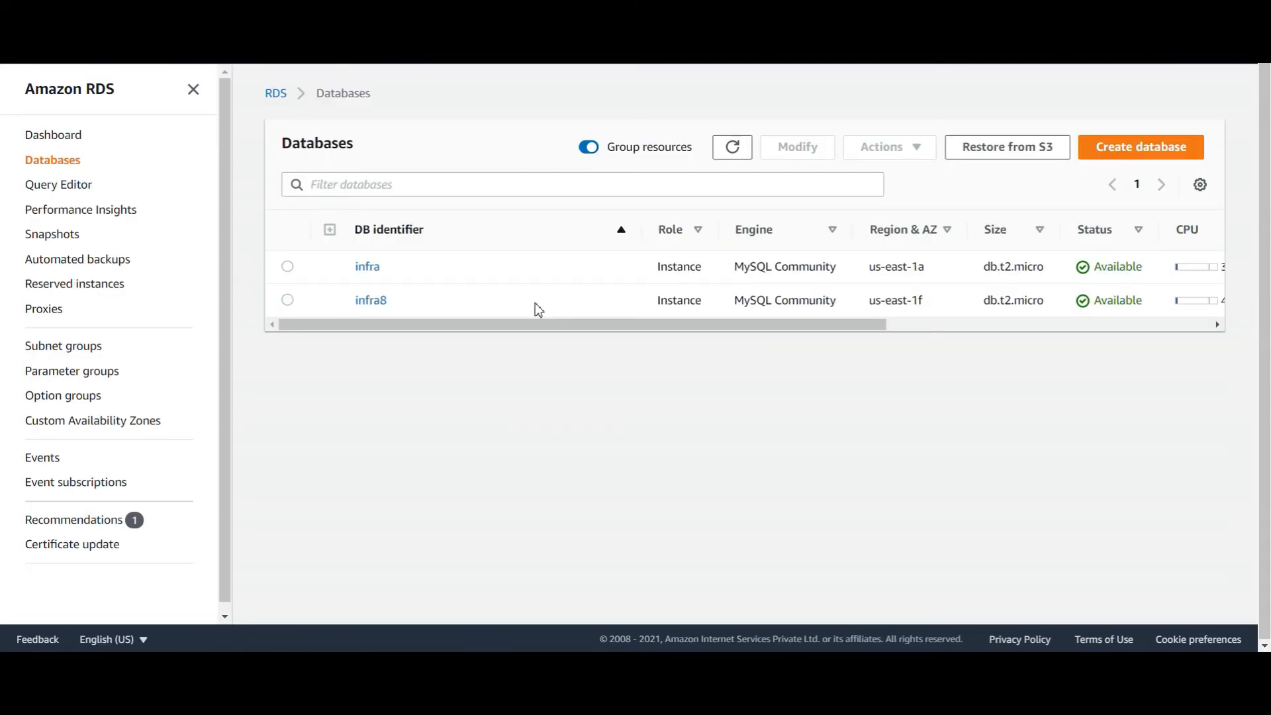
pyautogui.click(370, 267)
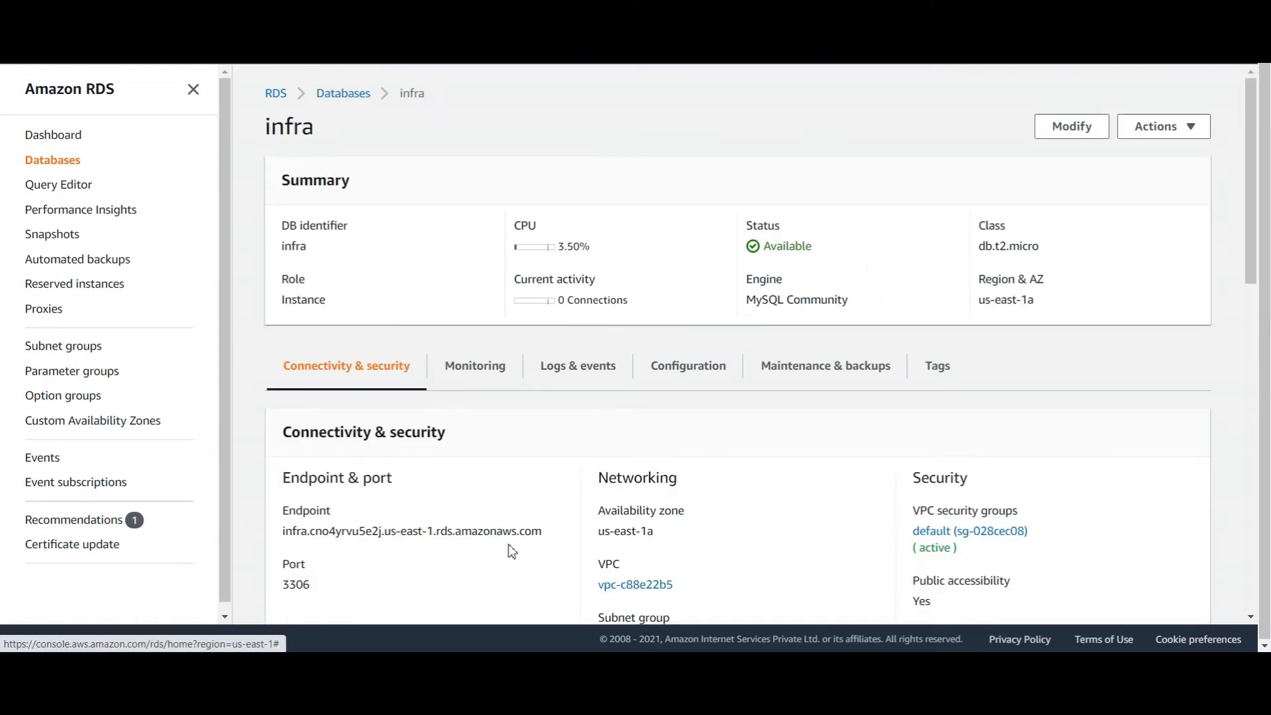
pyautogui.moveTo(547, 531); pyautogui.dragTo(281, 531)
pyautogui.hotkey('ctrl', 'c')
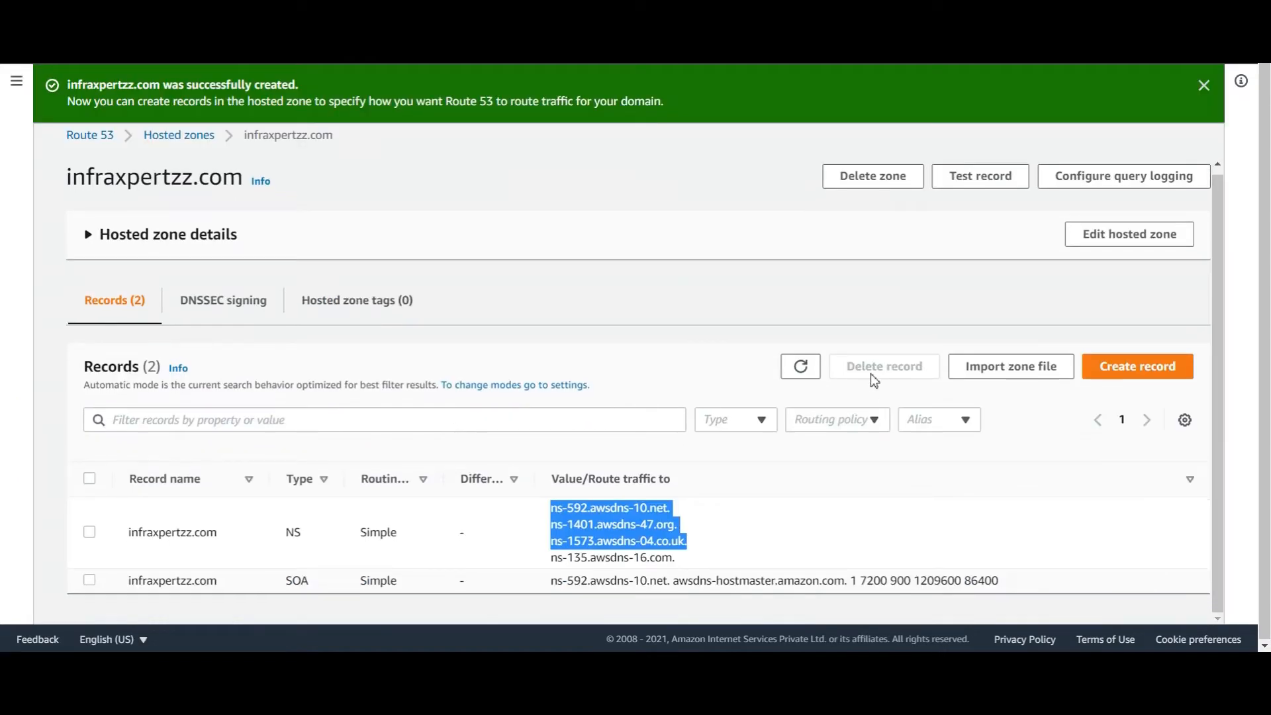
# Create a CNAME record 'infradb' with the pasted infra RDS endpoint as value and TTL 60
pyautogui.click(1133, 368)
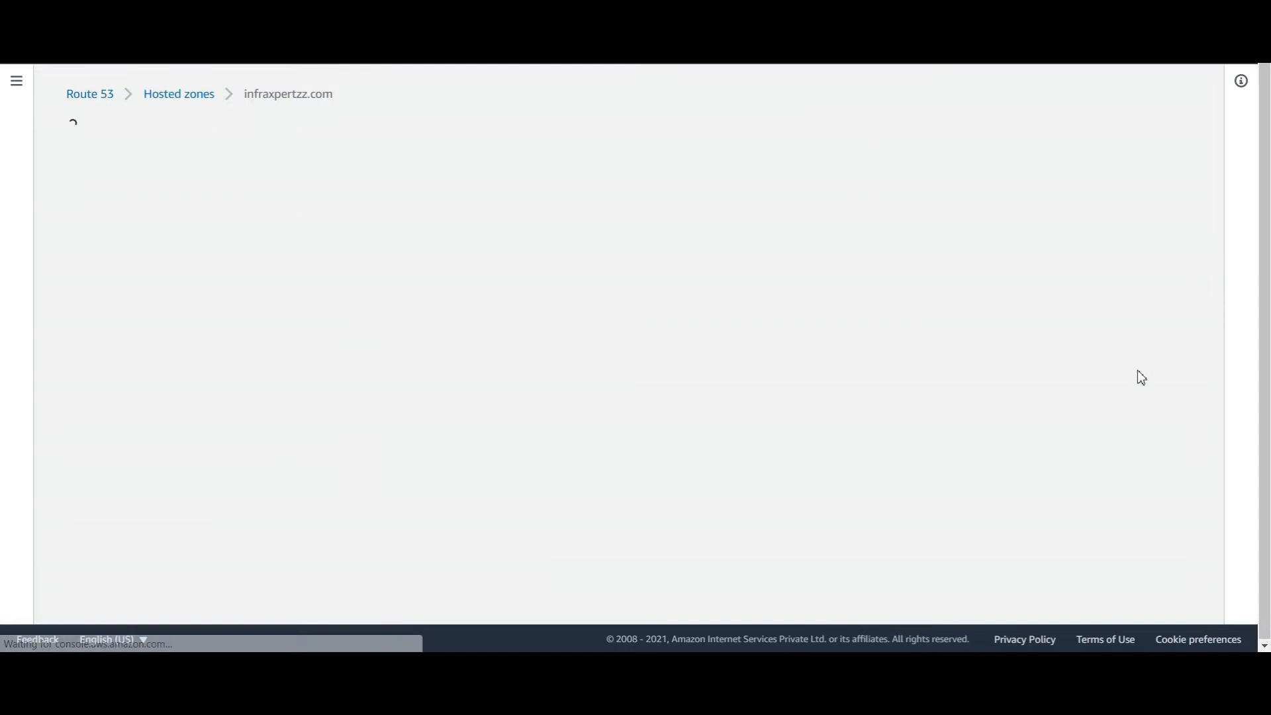
pyautogui.click(174, 256)
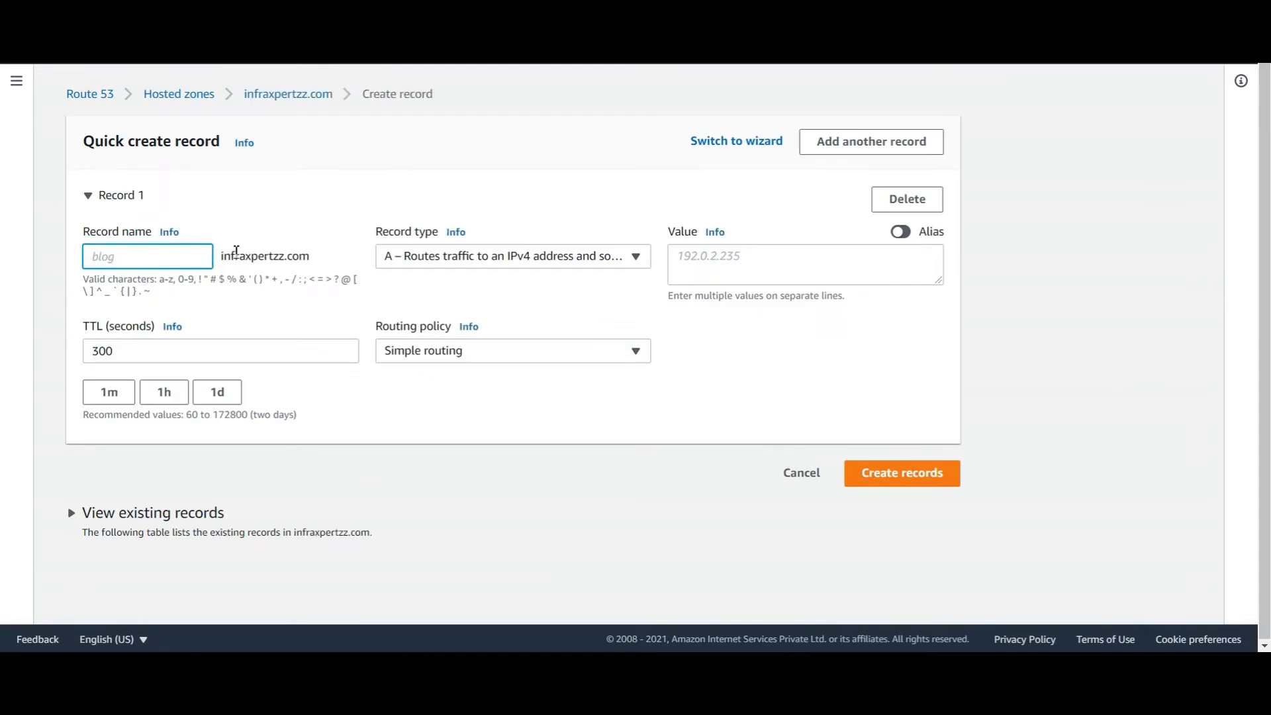
pyautogui.write('infradb')
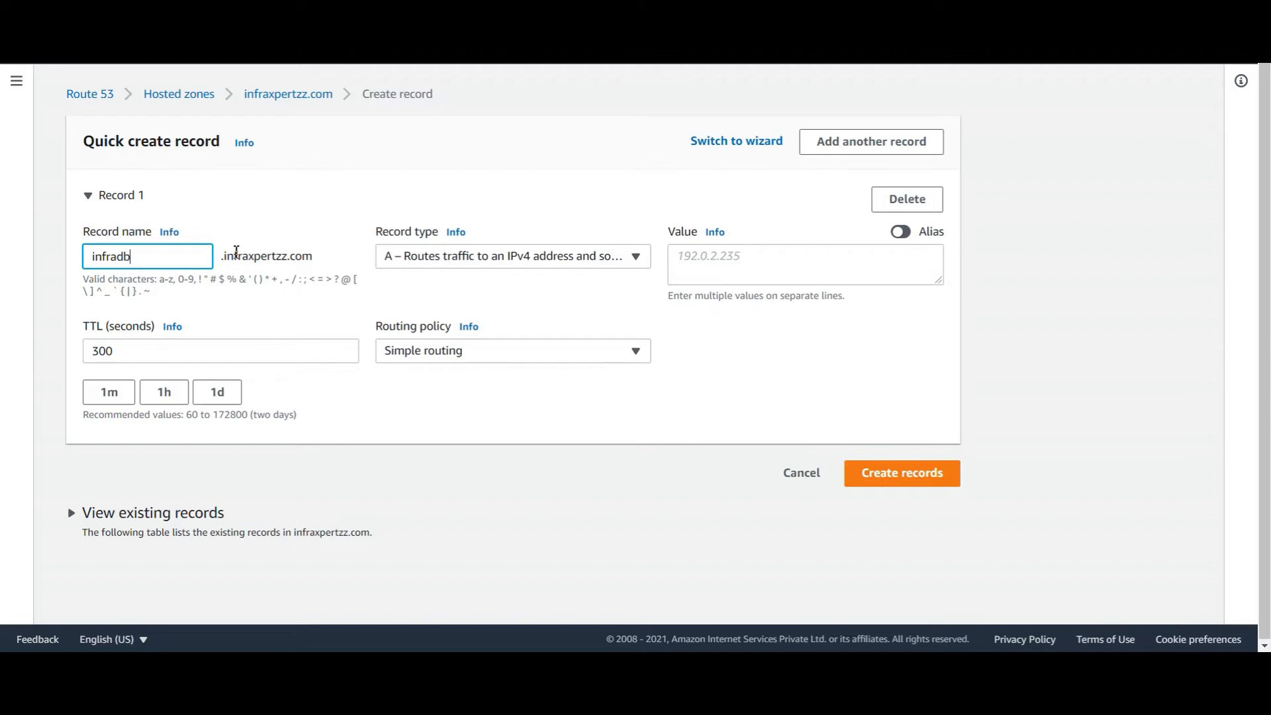
pyautogui.click(537, 241)
pyautogui.click(515, 264)
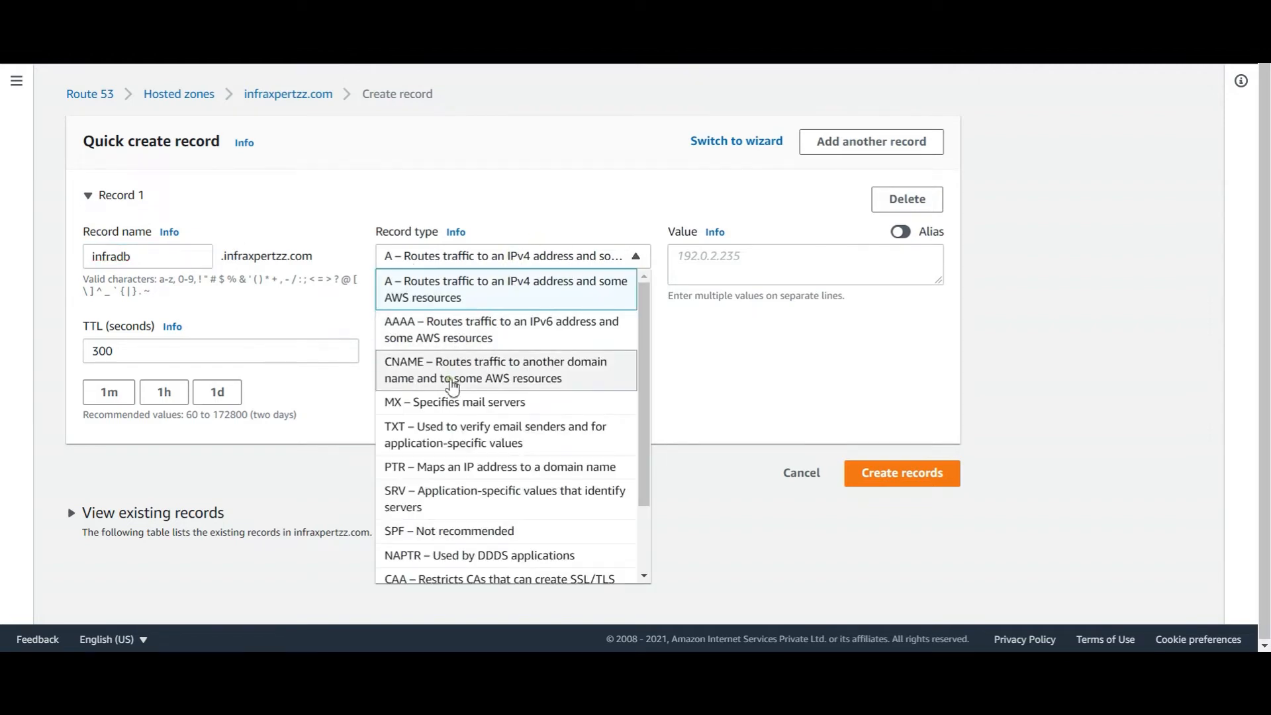
pyautogui.click(454, 379)
pyautogui.click(697, 276)
pyautogui.hotkey('ctrl', 'v')
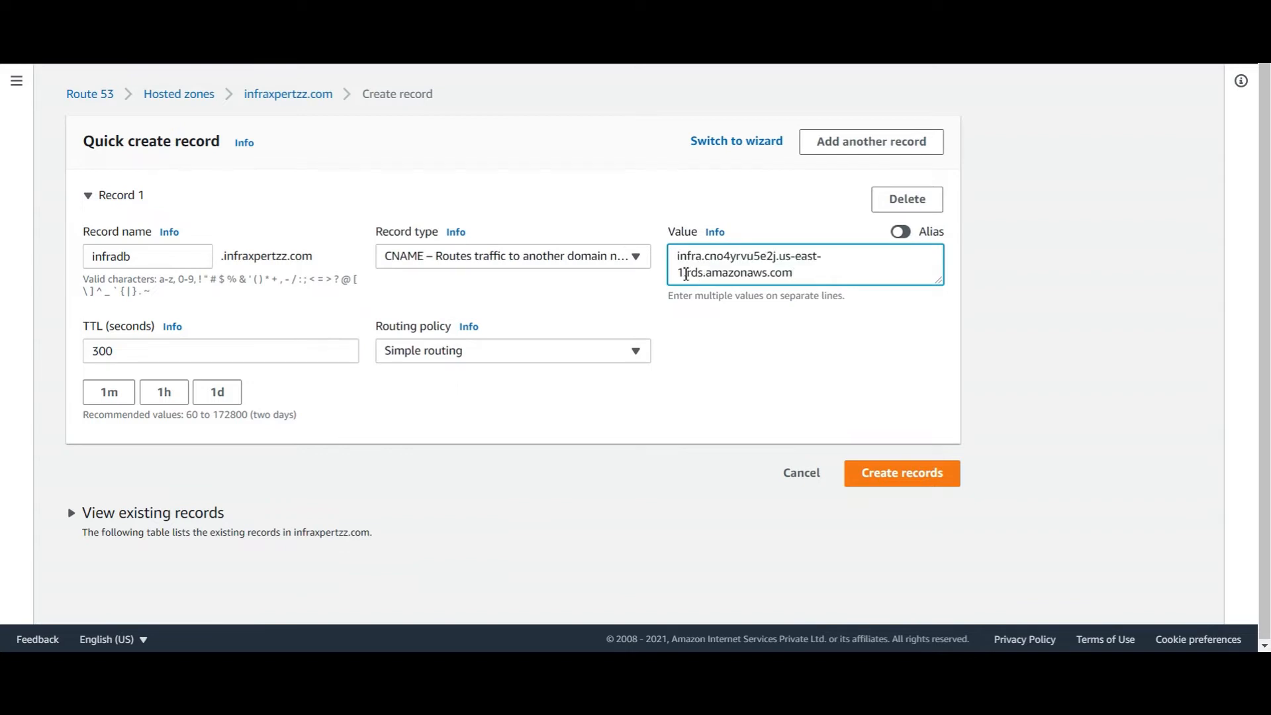
pyautogui.click(103, 396)
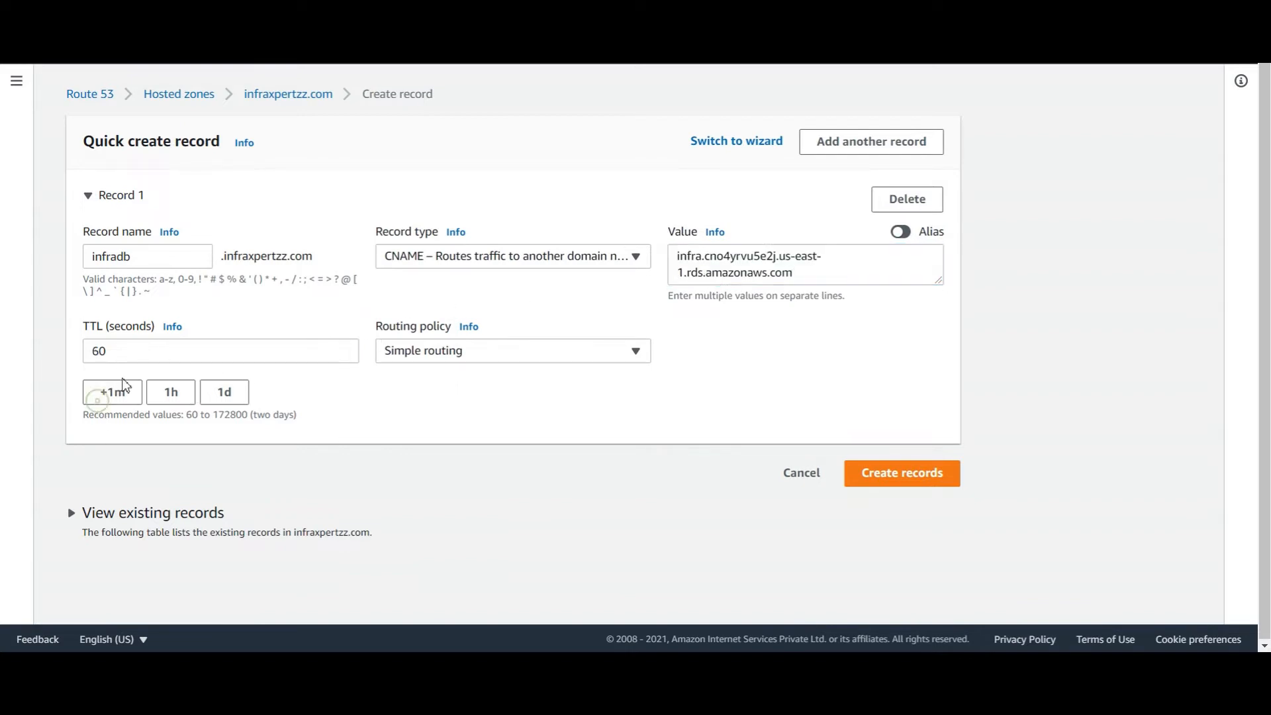
pyautogui.moveTo(129, 357); pyautogui.dragTo(68, 345)
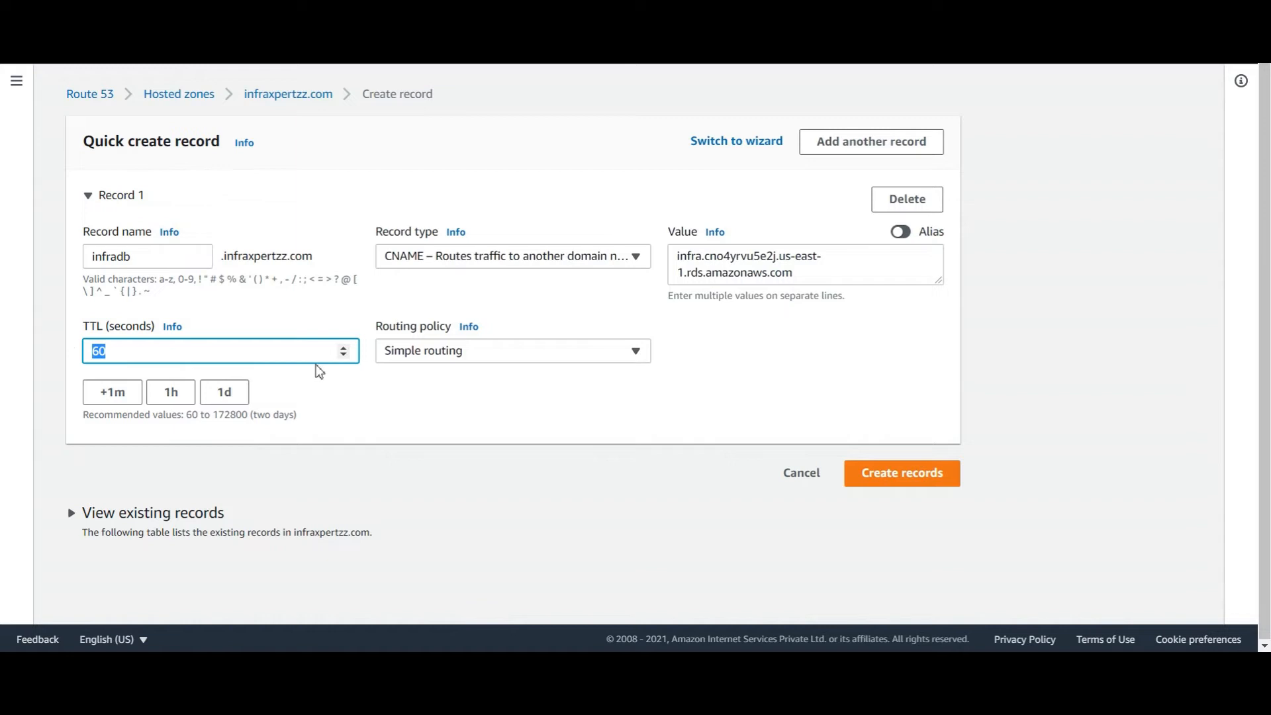
pyautogui.click(935, 479)
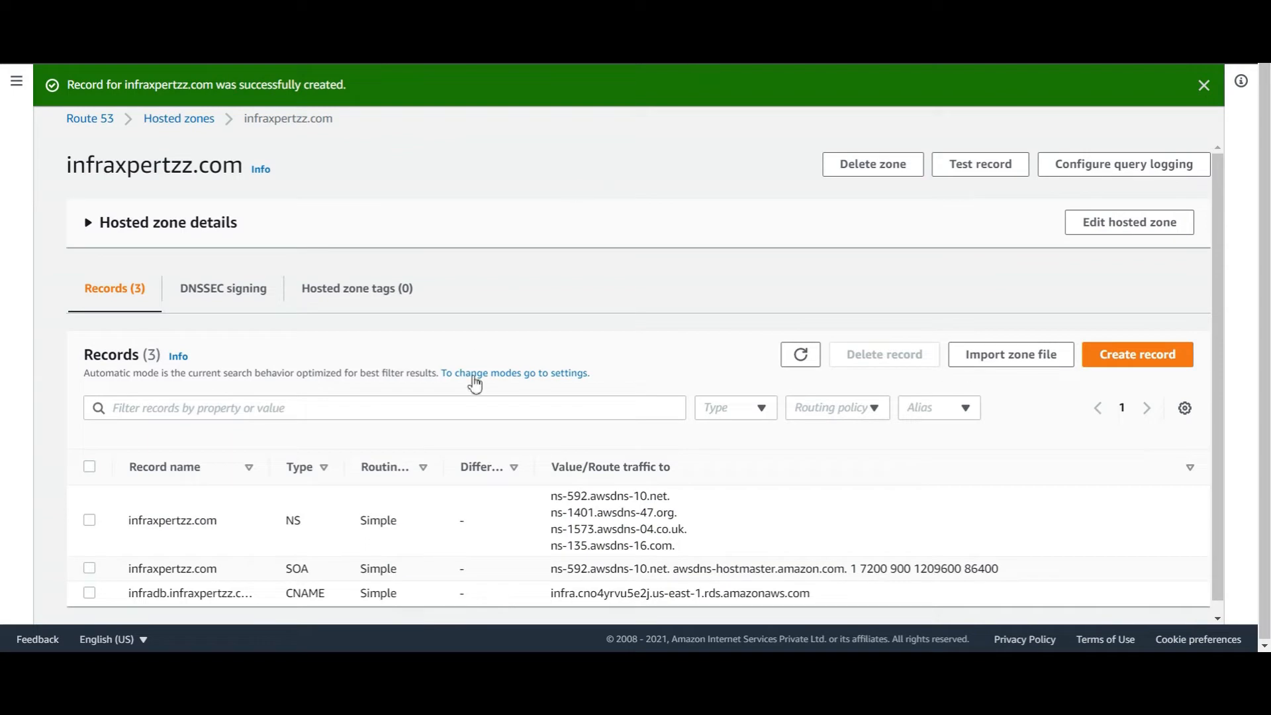
# Reload the infraxpertzz.com records to confirm the new CNAME is listed
pyautogui.click(808, 356)
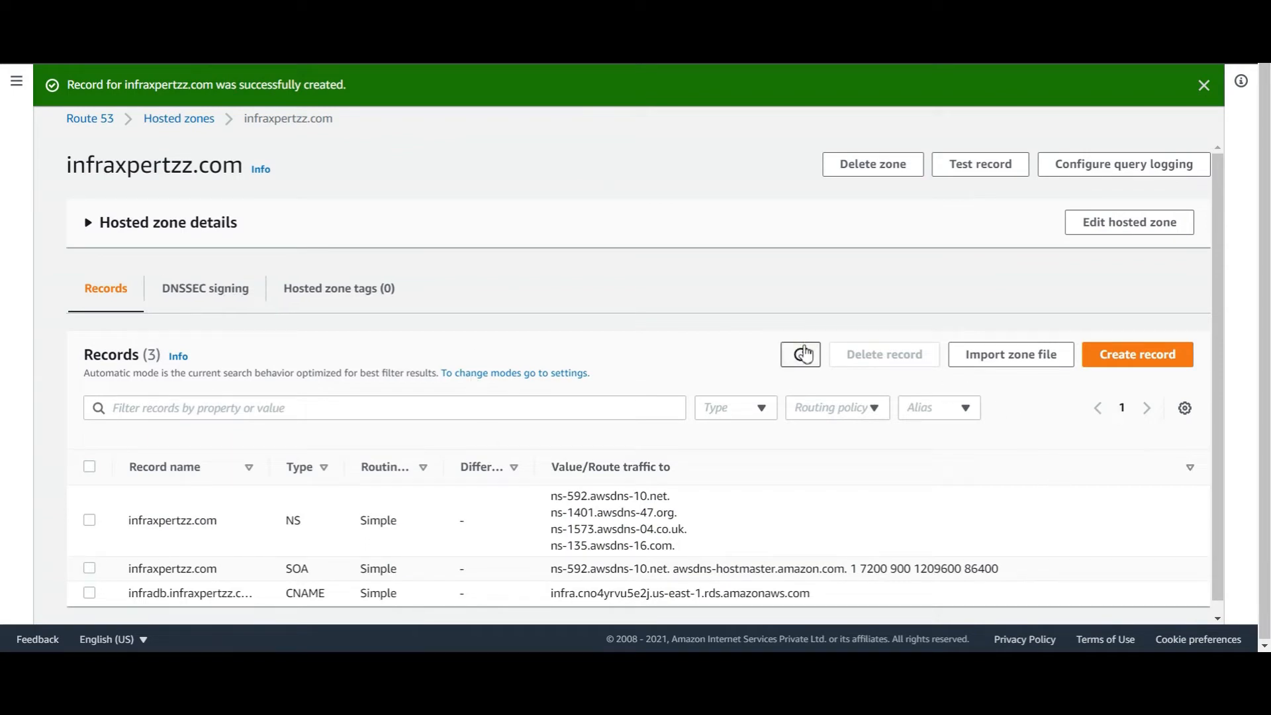
pyautogui.click(805, 355)
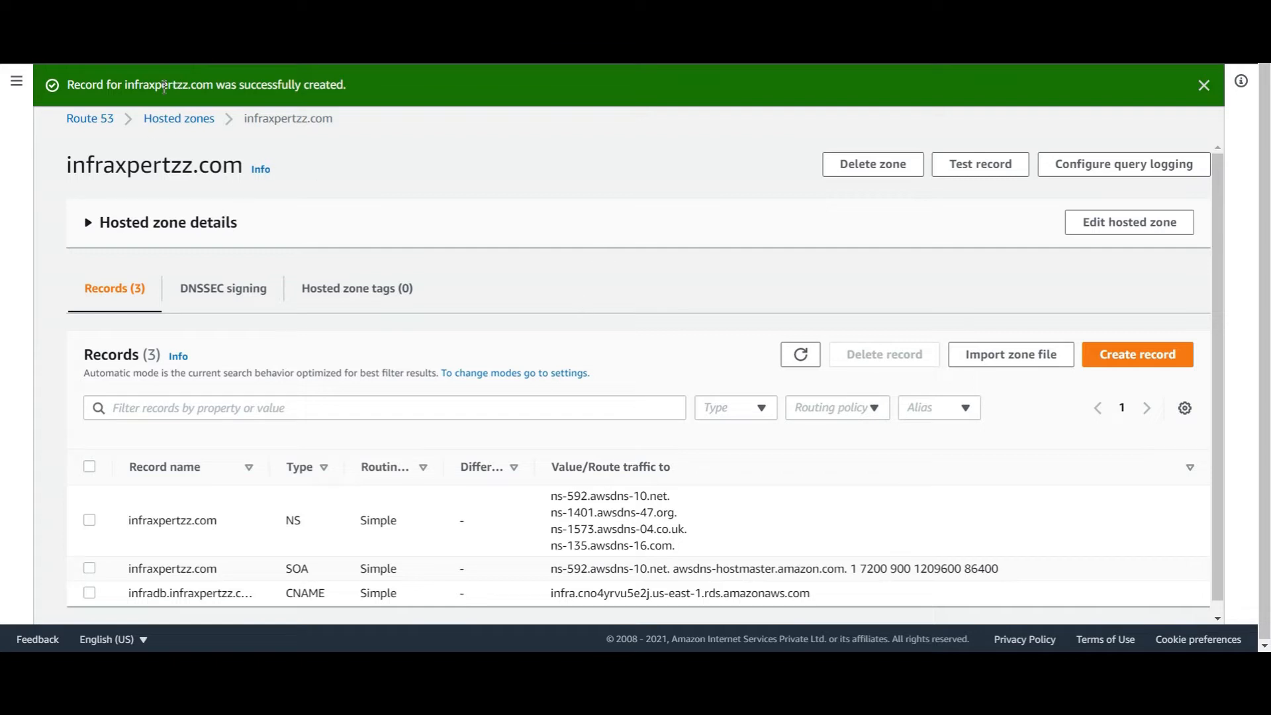
pyautogui.click(122, 69)
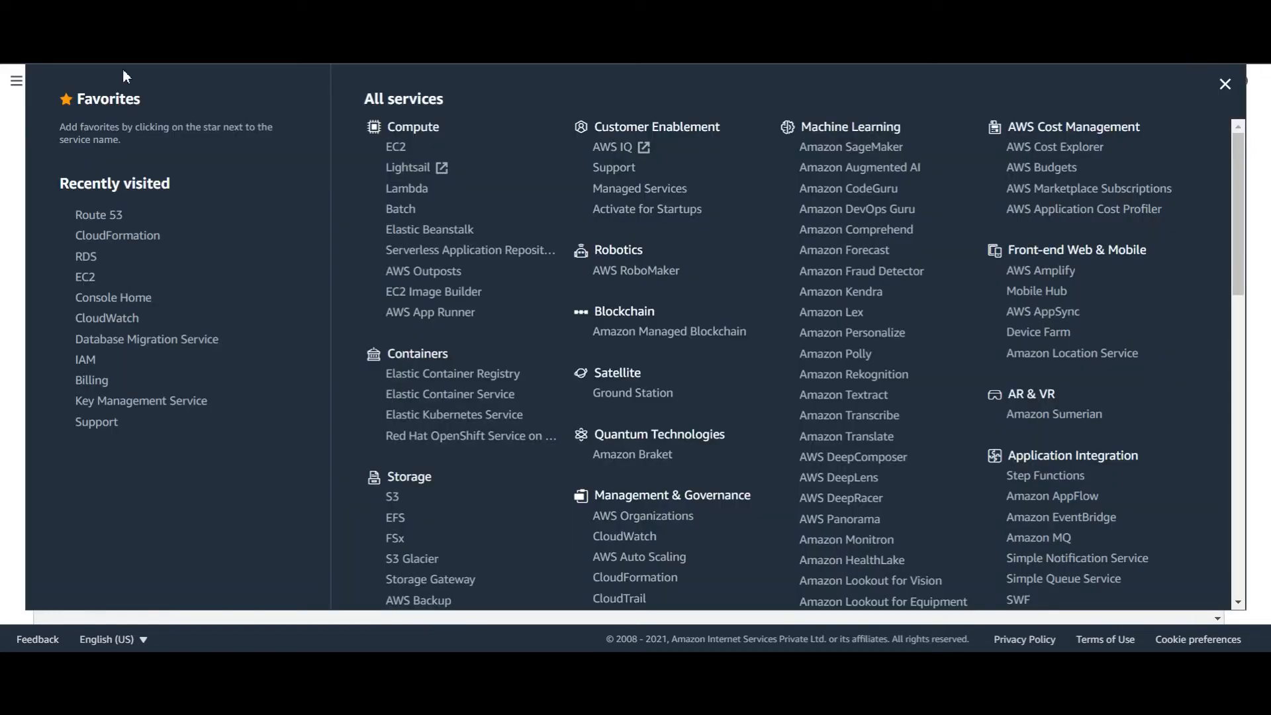
# Show all EC2 instances, pick the t2.micro instance, and copy its public IPv4 DNS name
pyautogui.click(88, 276)
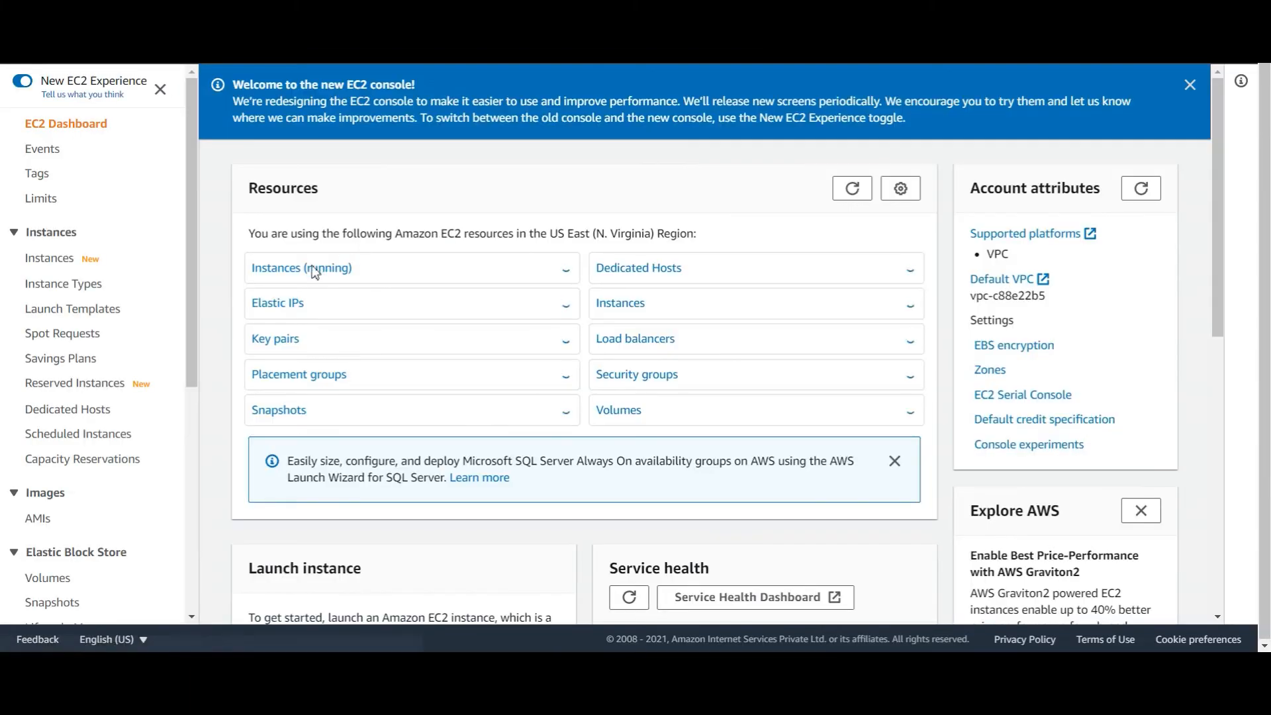
pyautogui.click(311, 276)
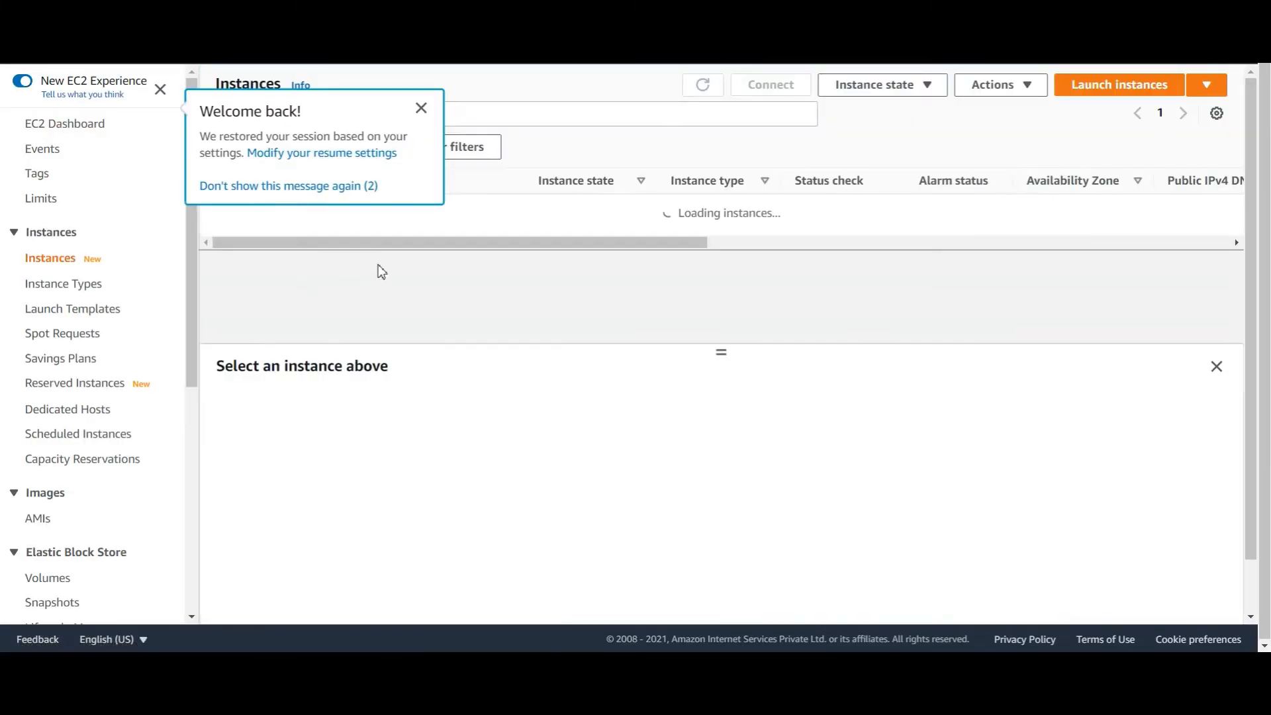
pyautogui.click(421, 108)
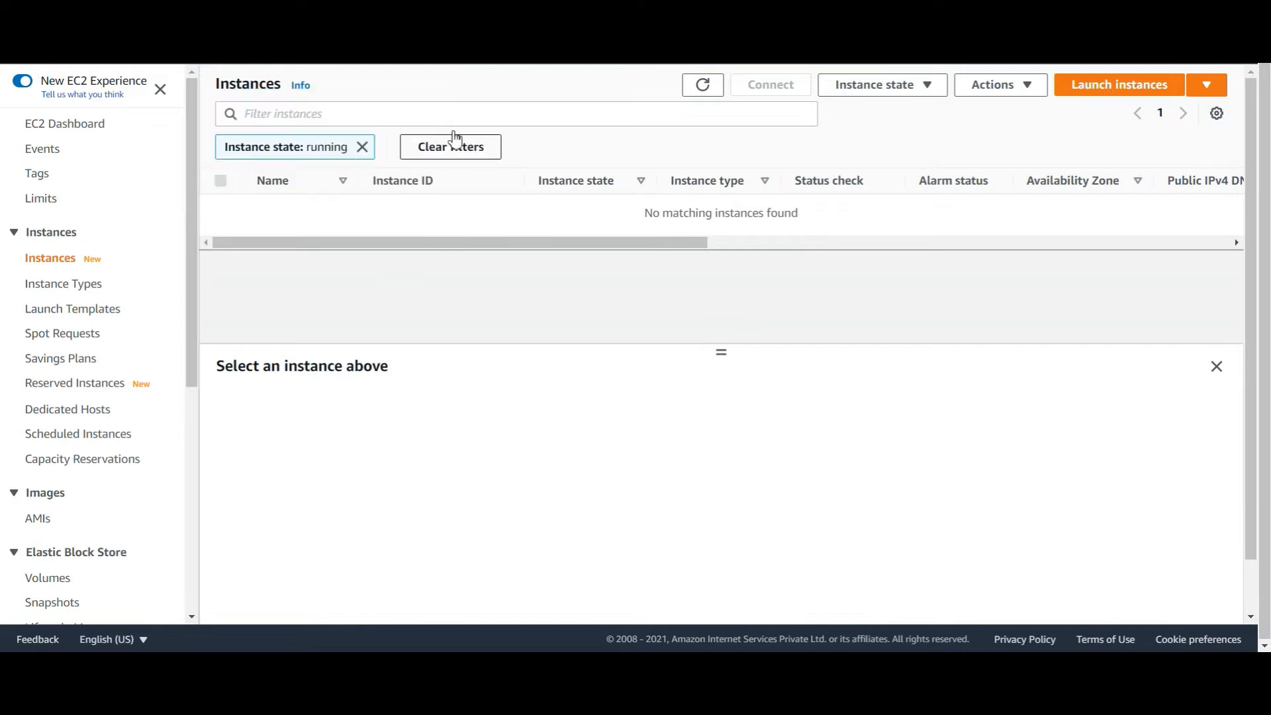
pyautogui.click(362, 147)
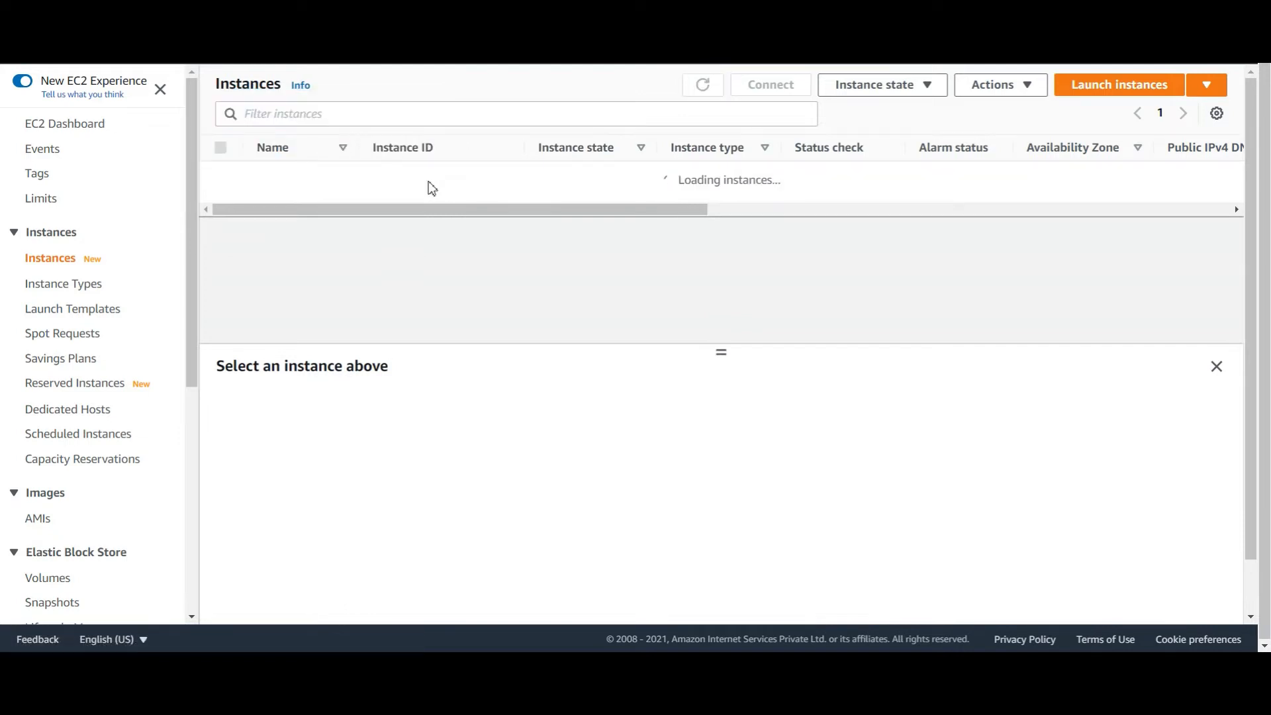
pyautogui.click(221, 174)
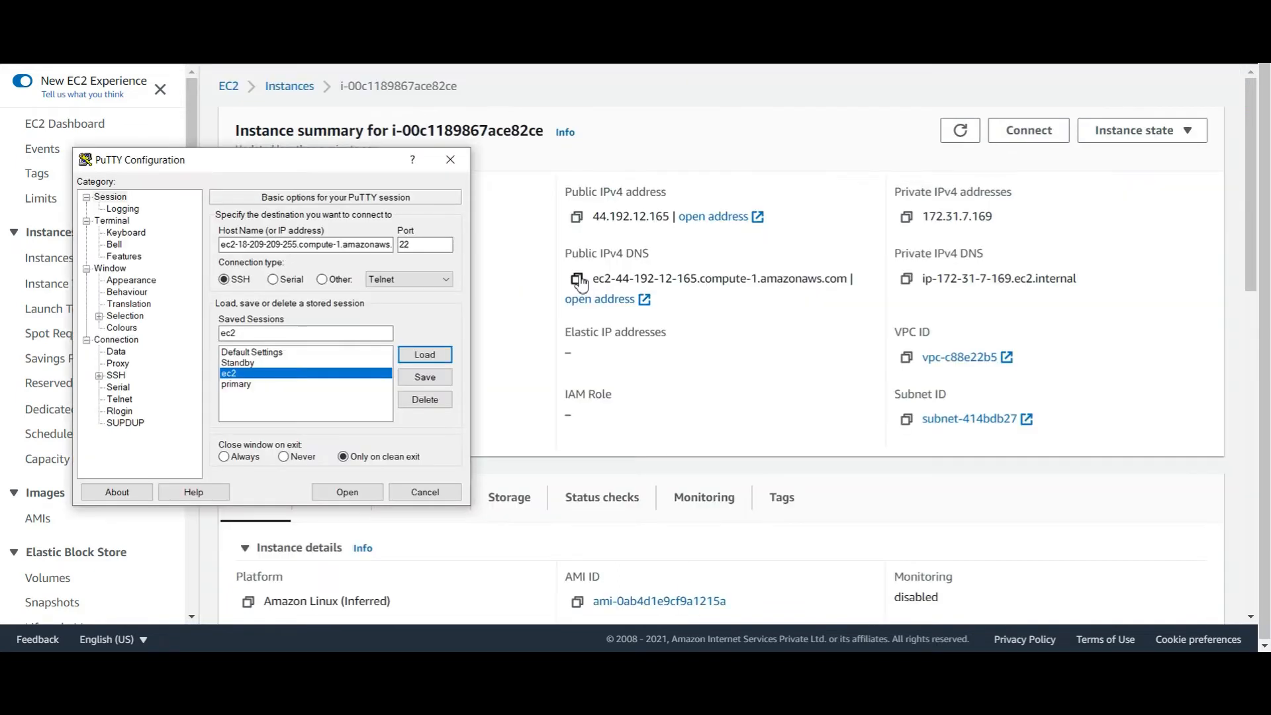
pyautogui.click(576, 278)
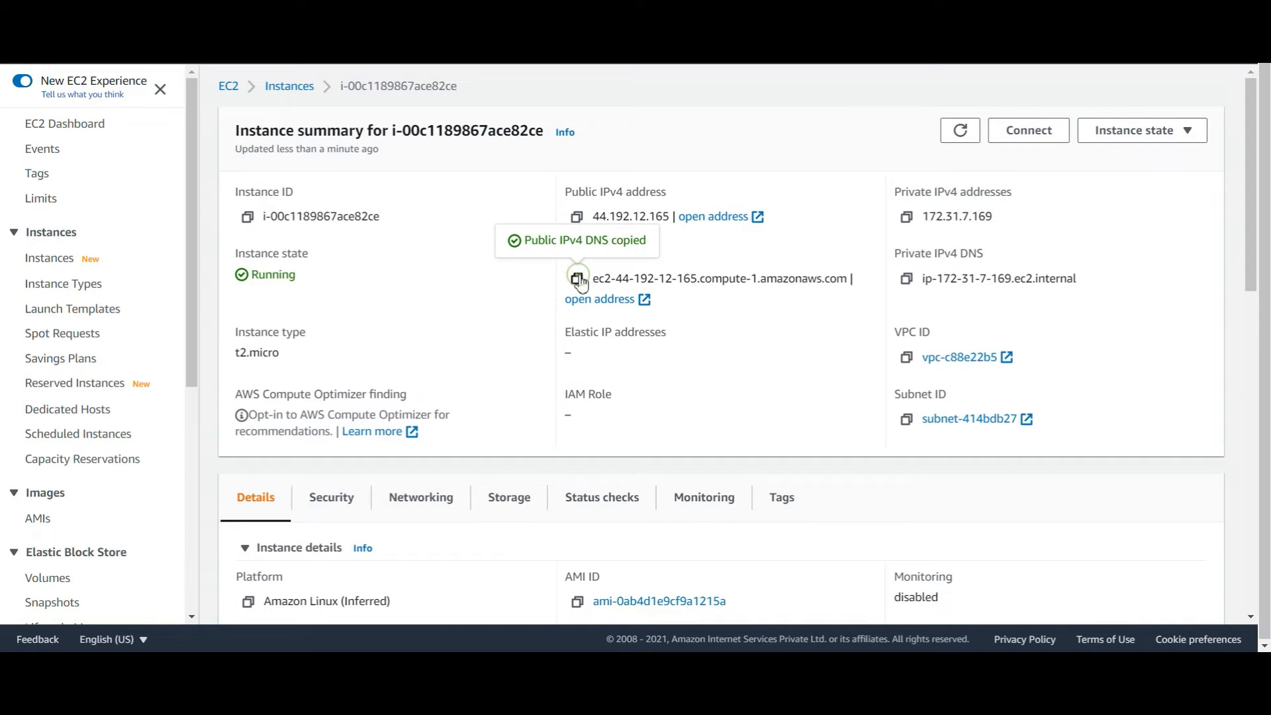
pyautogui.hotkey('alt', 'Tab')
# Open the SSH session to the instance and log in as ec2-user
pyautogui.click(346, 492)
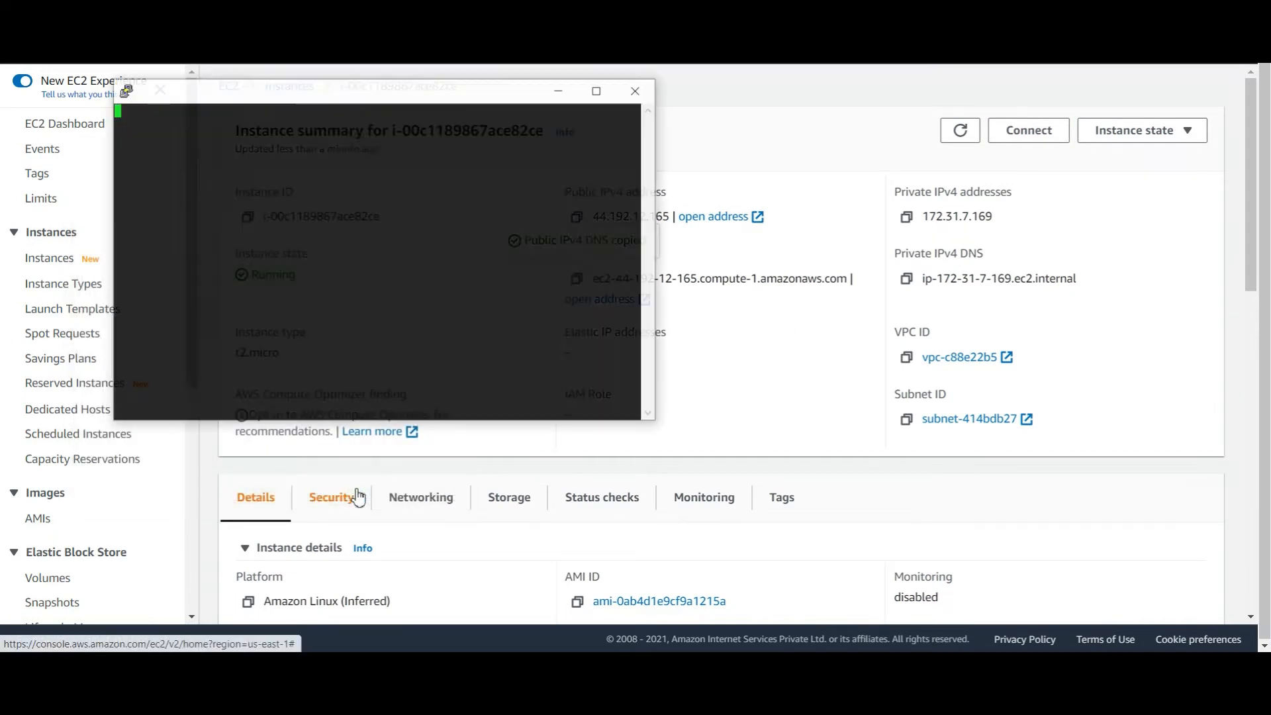
pyautogui.write('ec20')
pyautogui.press('BackSpace')
pyautogui.write('-user')
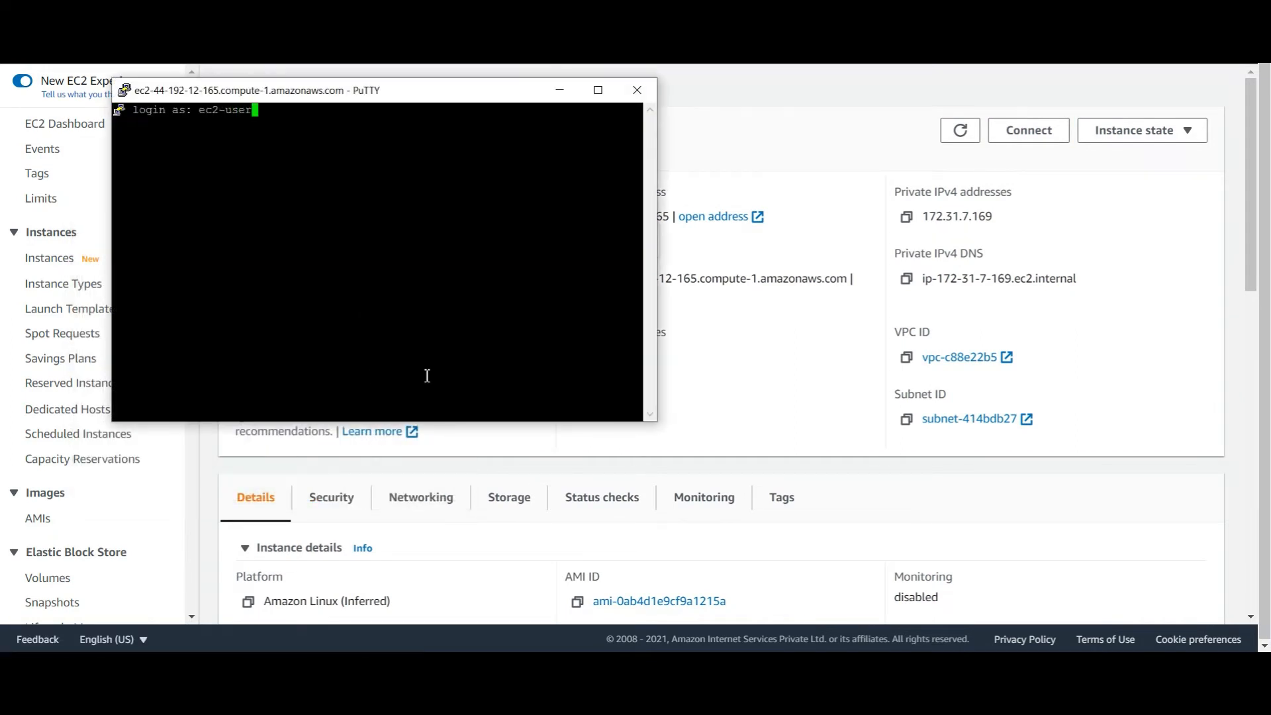
pyautogui.press('Return')
pyautogui.moveTo(318, 90); pyautogui.dragTo(917, 176)
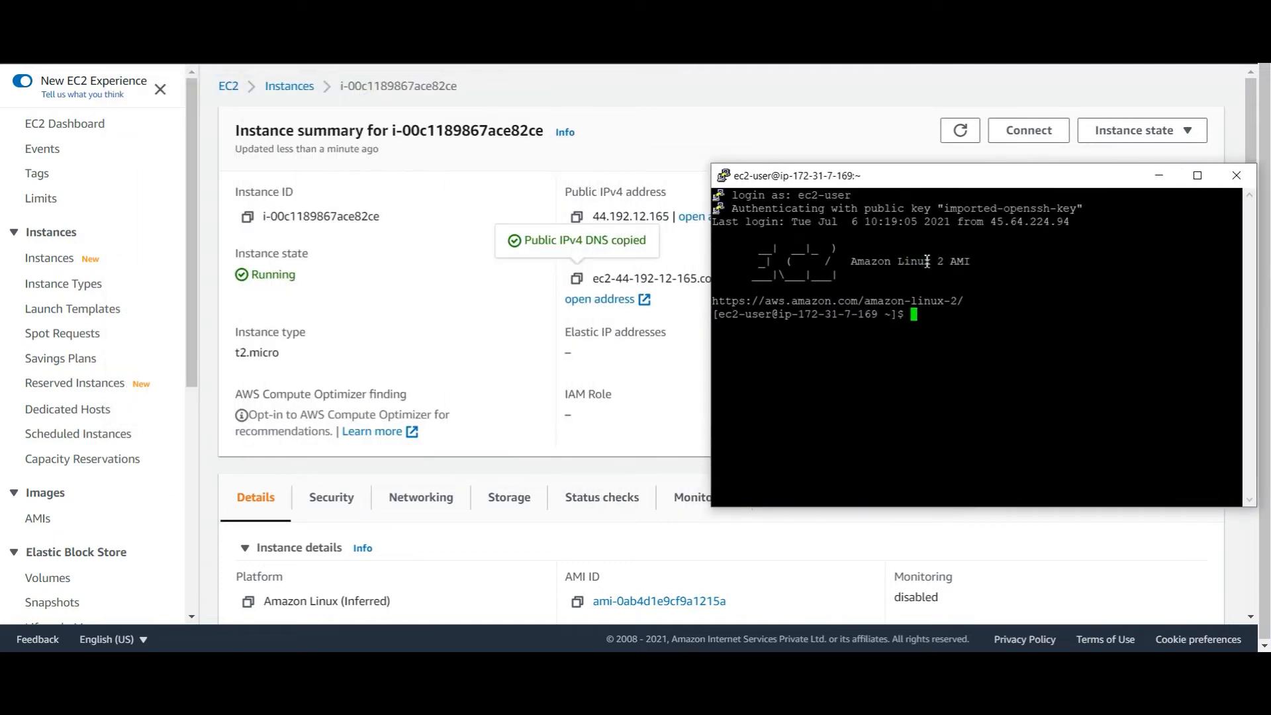
# Maximize the terminal and run nslookup infradb.infraxpertzz.com to confirm it resolves
pyautogui.write('nslookup infradb.ifr')
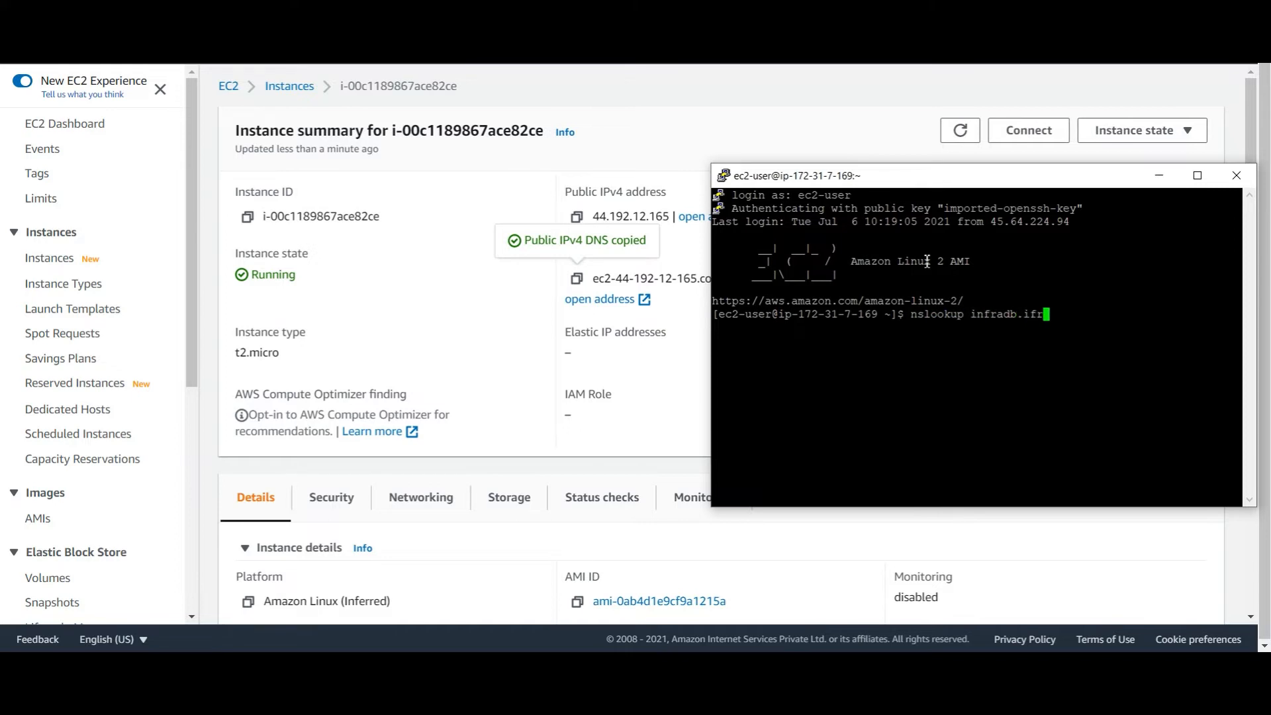
pyautogui.press('BackSpace')
pyautogui.press('BackSpace')
pyautogui.rightClick(991, 181)
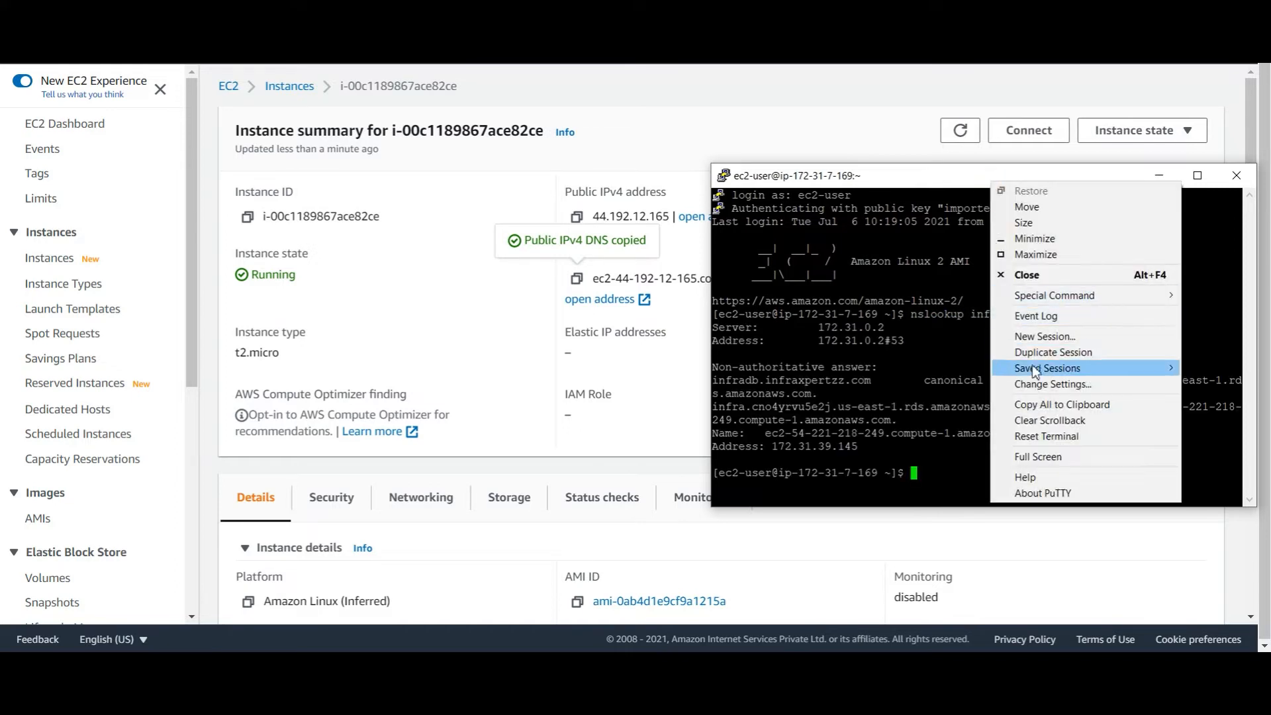
pyautogui.click(1042, 391)
pyautogui.click(788, 490)
pyautogui.moveTo(953, 176); pyautogui.dragTo(538, 156)
pyautogui.click(782, 156)
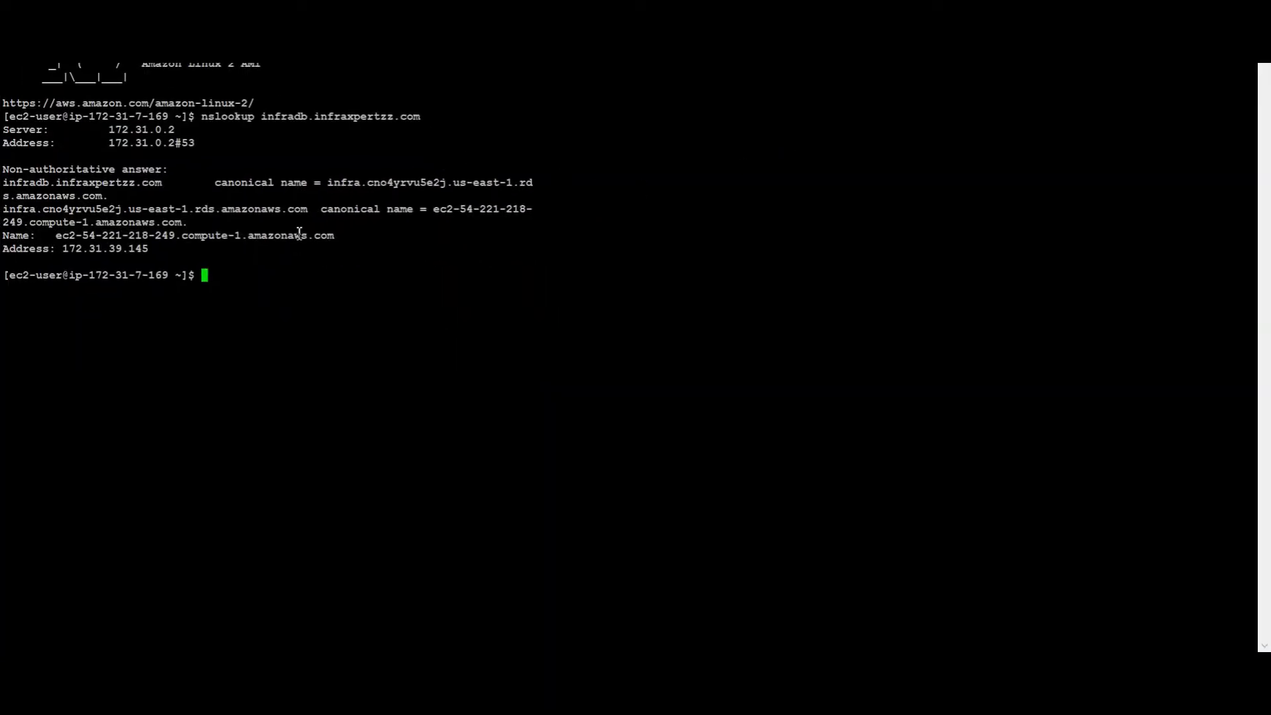
pyautogui.press('Up')
pyautogui.press('Return')
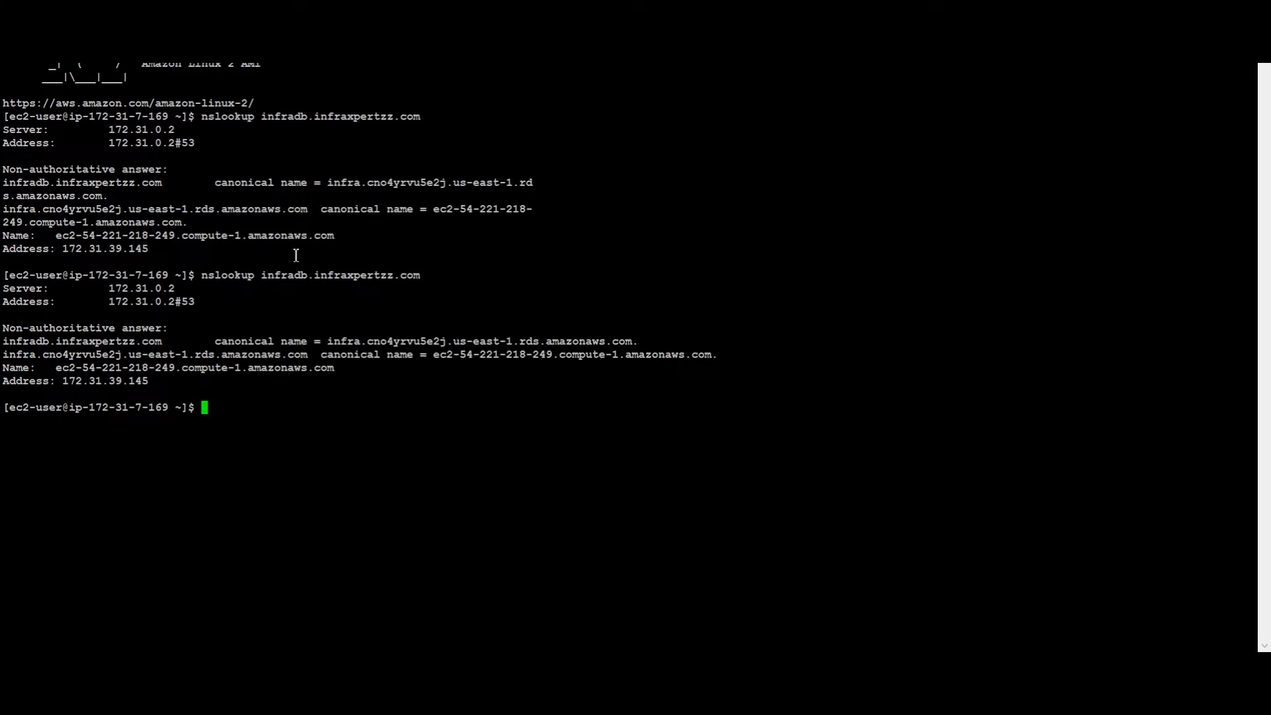
# Run mysql -h infradb.infraxpertzz.com -uadmin -p to connect to the database
pyautogui.write('mysql -h')
pyautogui.doubleClick(302, 274)
pyautogui.rightClick(768, 254)
pyautogui.write('-uadmin -p')
pyautogui.press('Return')
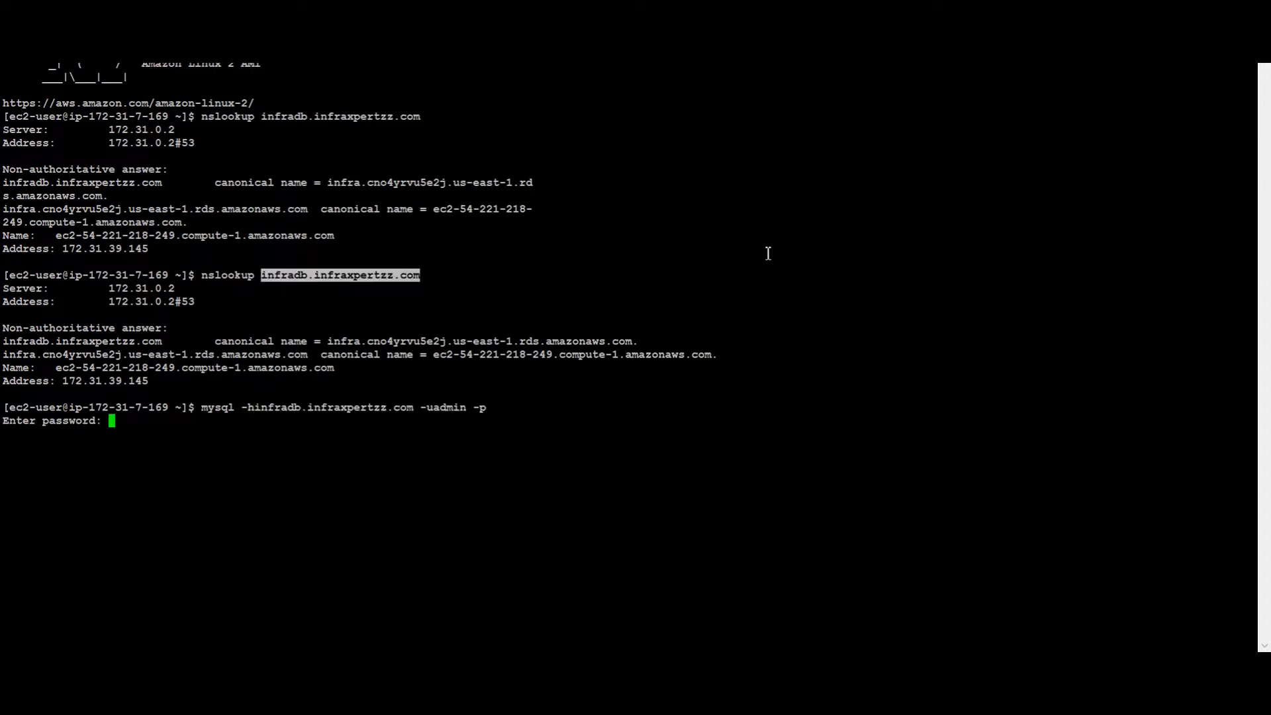
# Enter the password to log into the MySQL 5.7.31 server
pyautogui.press('Return')
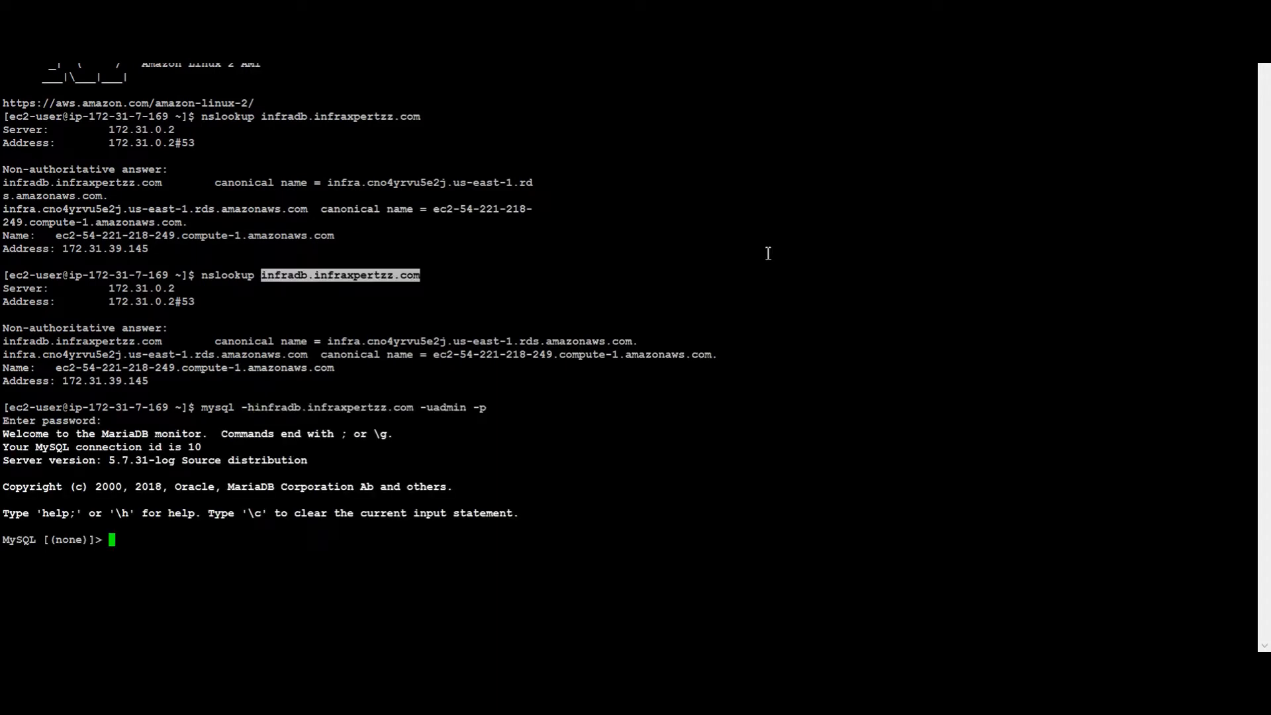
pyautogui.moveTo(109, 460); pyautogui.dragTo(155, 458)
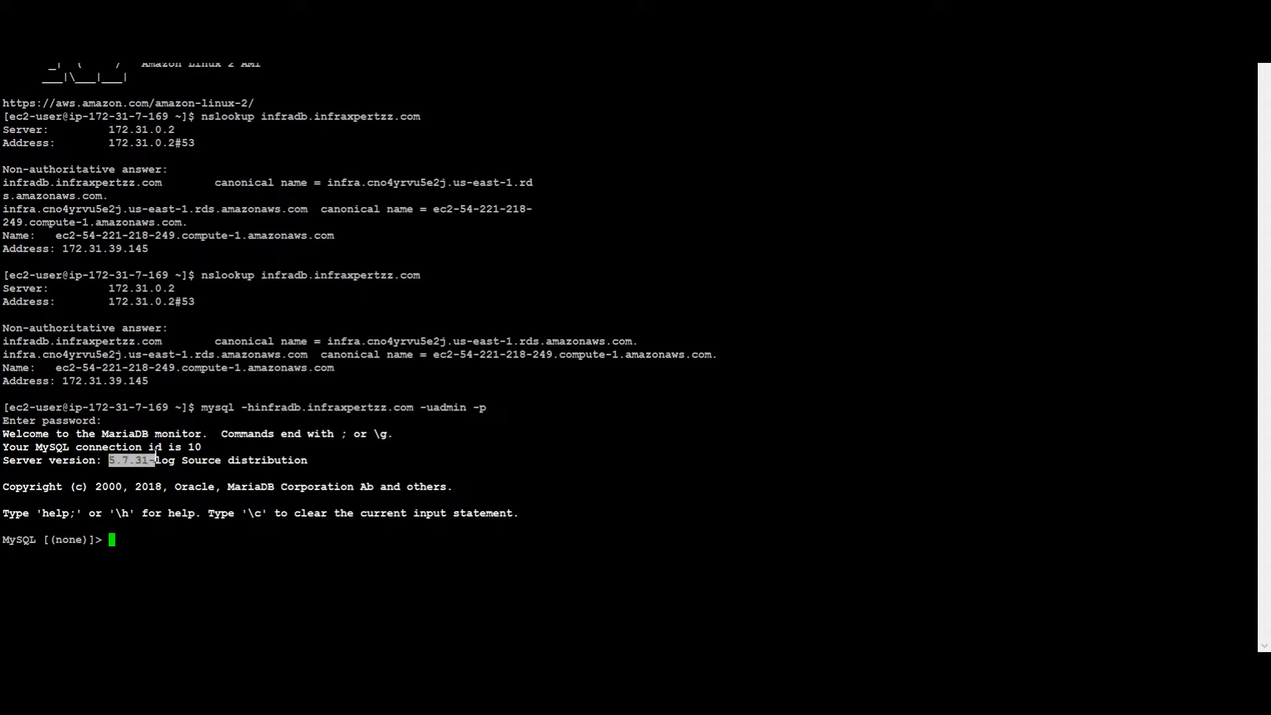
pyautogui.click(224, 450)
# List the databases with show databases; and switch to infradb with use infradb;
pyautogui.write('show database')
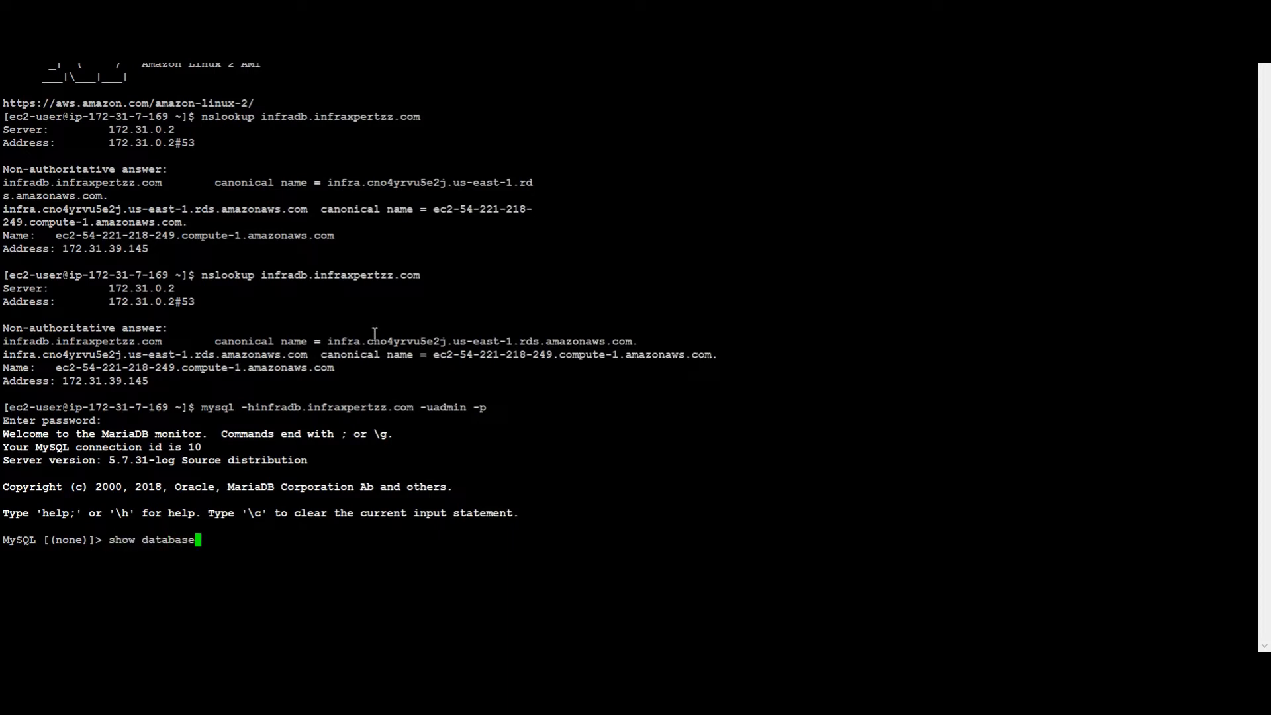
pyautogui.write('s;')
pyautogui.press('Return')
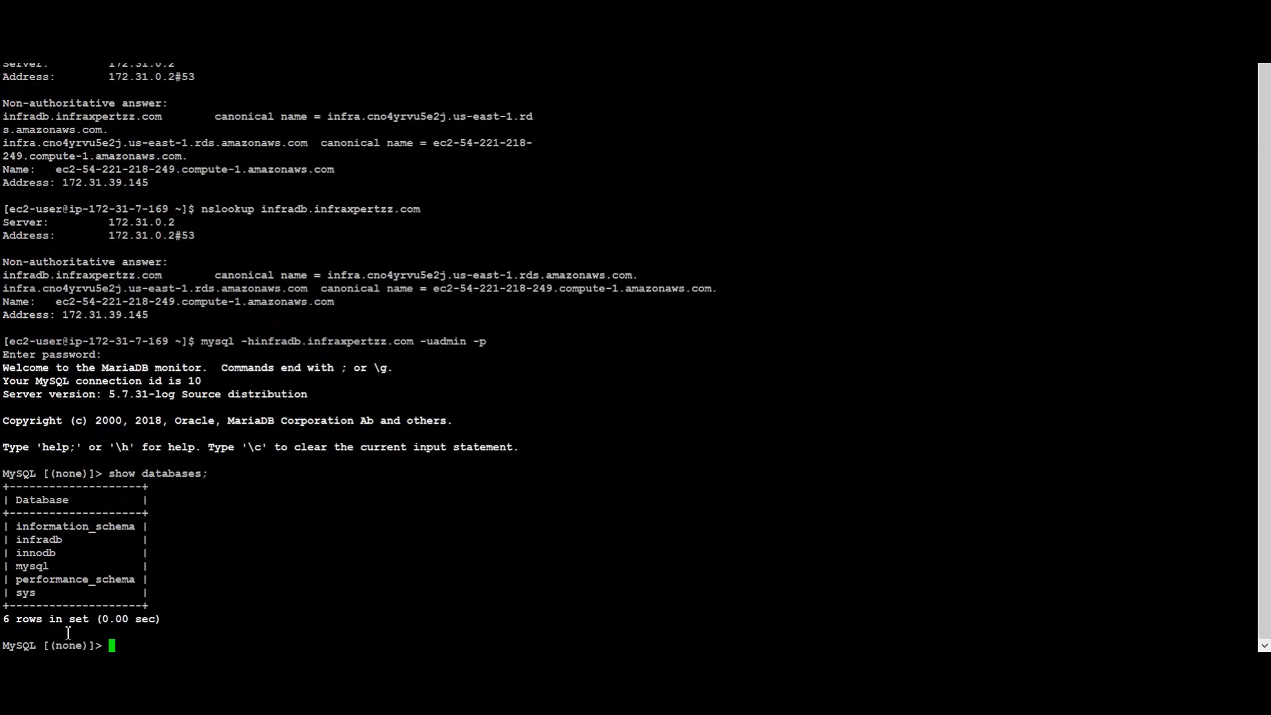
pyautogui.doubleClick(49, 541)
pyautogui.hotkey('ctrl', 'c')
pyautogui.write('use')
pyautogui.rightClick(596, 310)
pyautogui.write(';')
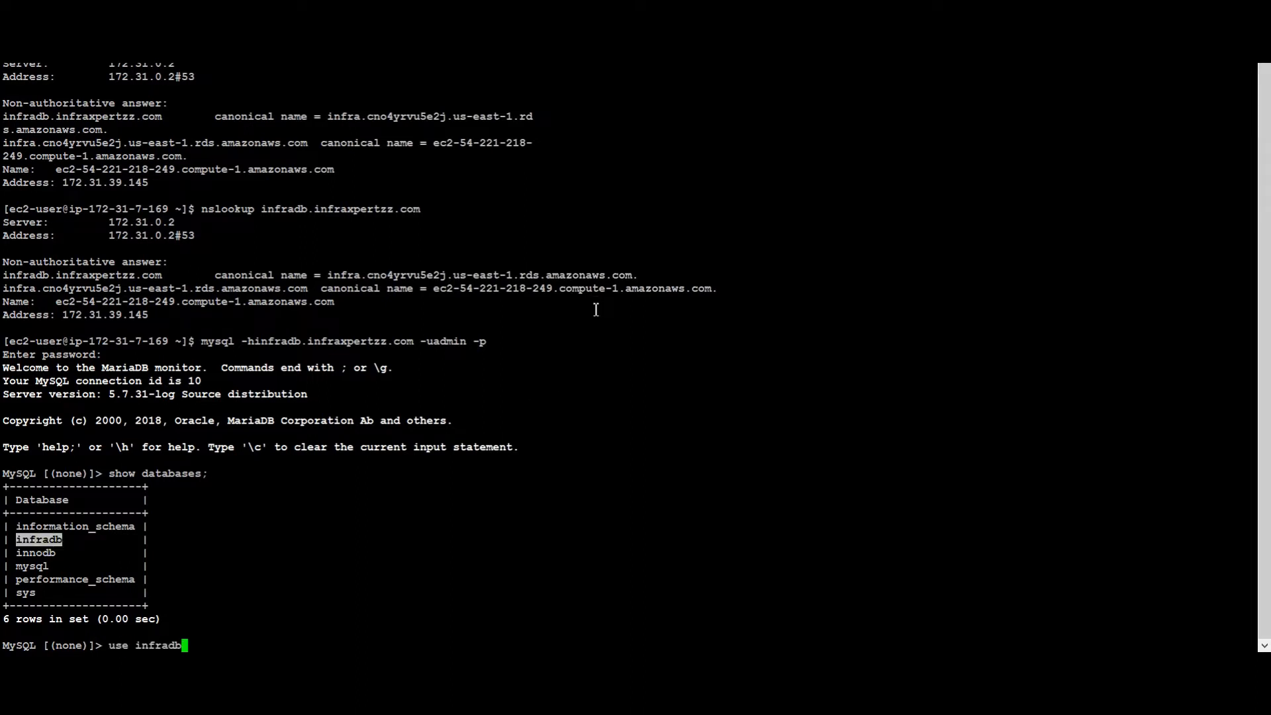
pyautogui.press('Return')
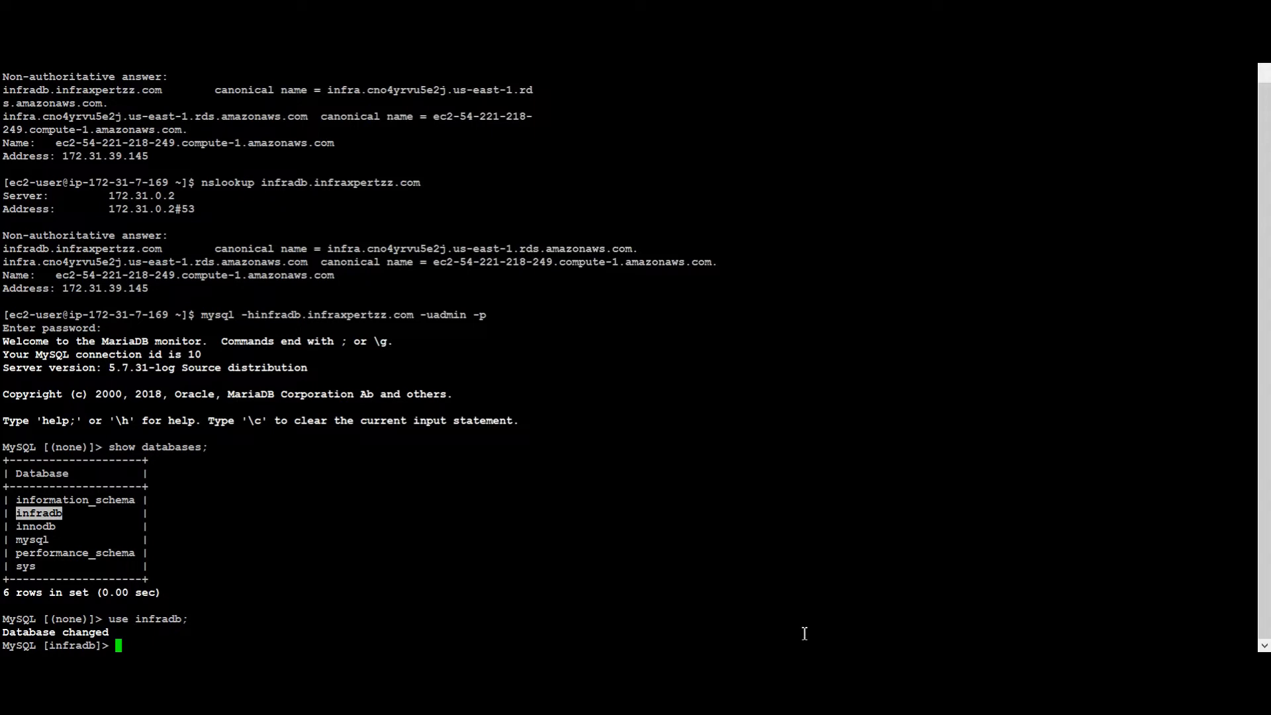
# Take the CREATE TABLE Persons statement from Word and verify infradb's tables with show tables;
pyautogui.hotkey('alt', 'Tab')
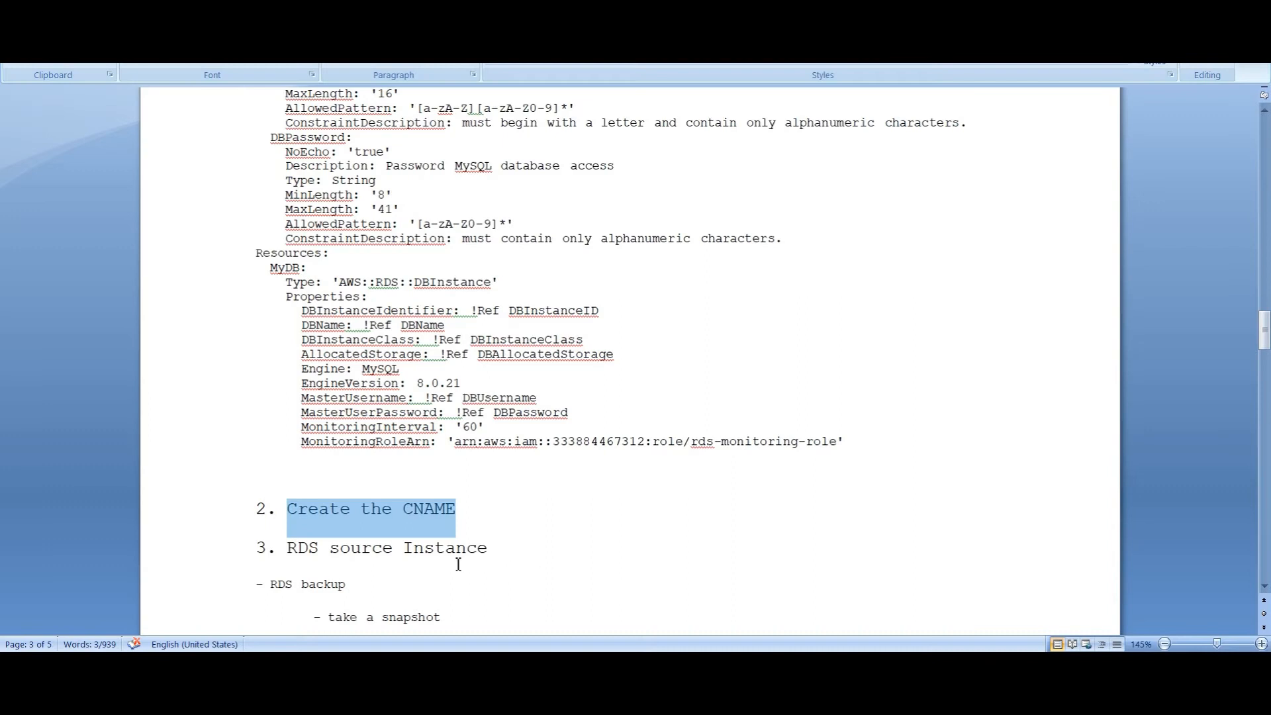
pyautogui.scroll(-8, 419, 549)
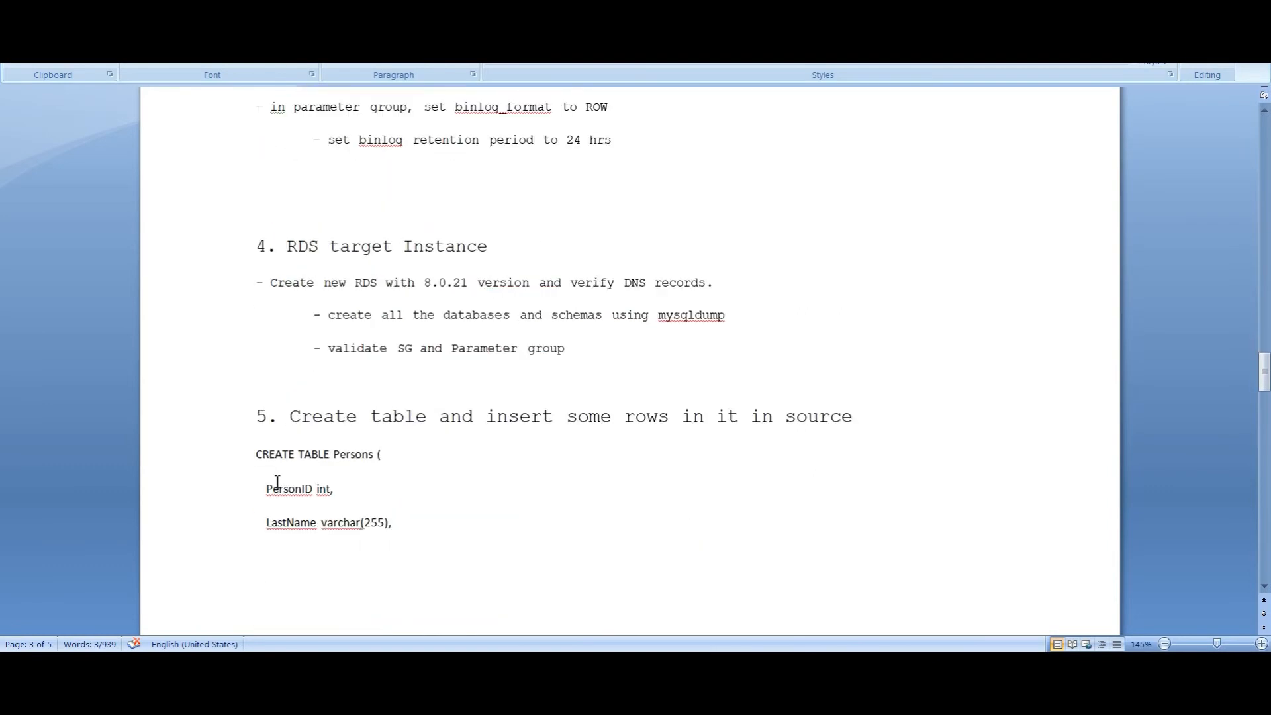
pyautogui.click(259, 455)
pyautogui.scroll(-3, 360, 556)
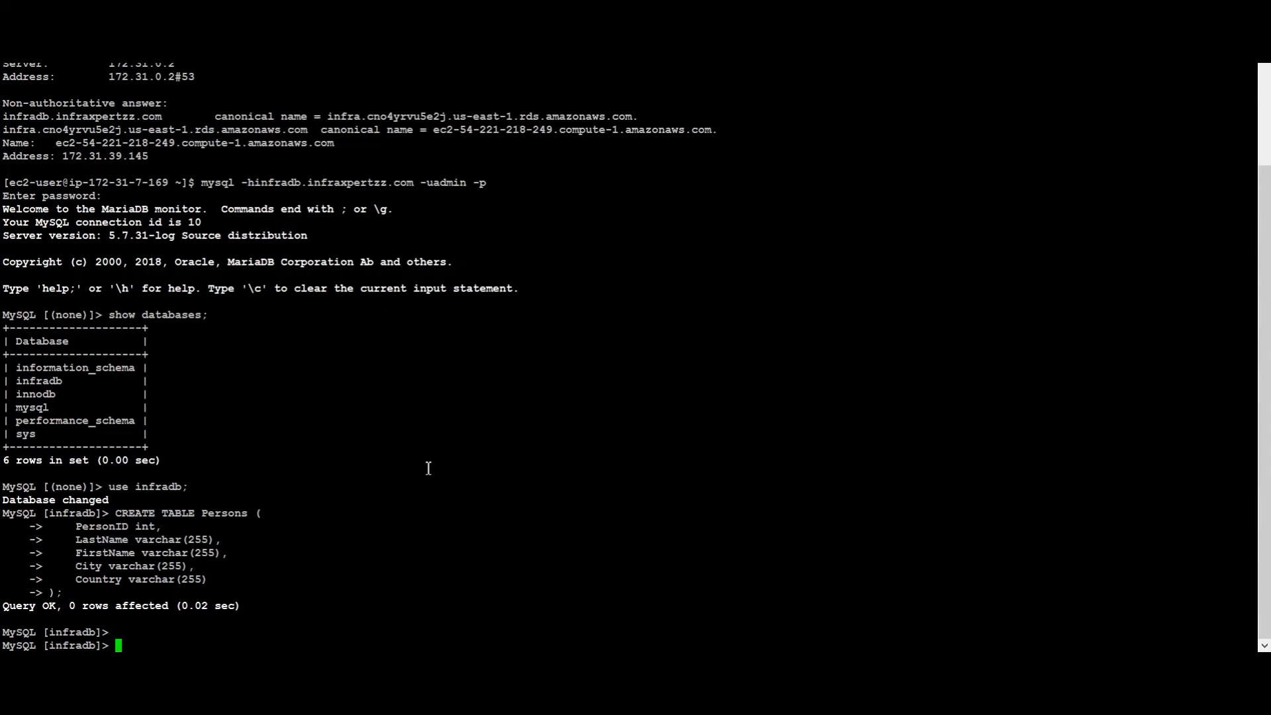
pyautogui.write('show tables;')
pyautogui.press('Return')
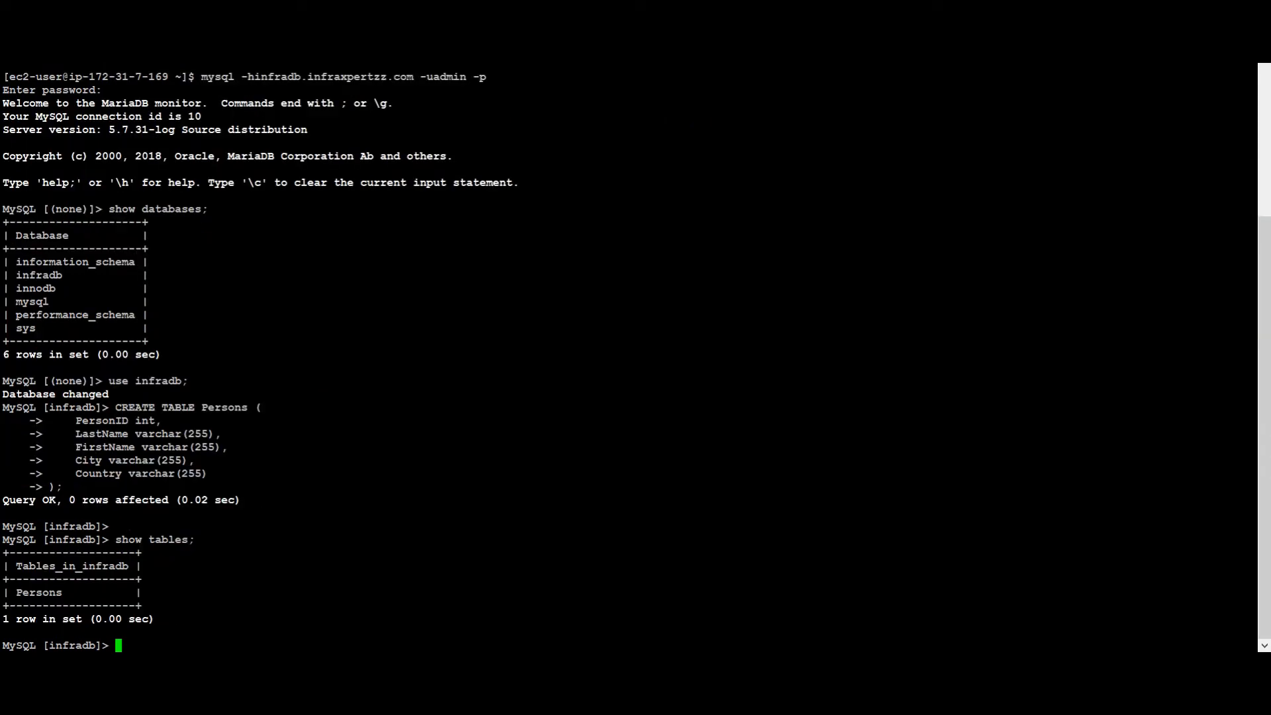
# Select the first three Persons INSERT statements in the Word notes
pyautogui.click(765, 666)
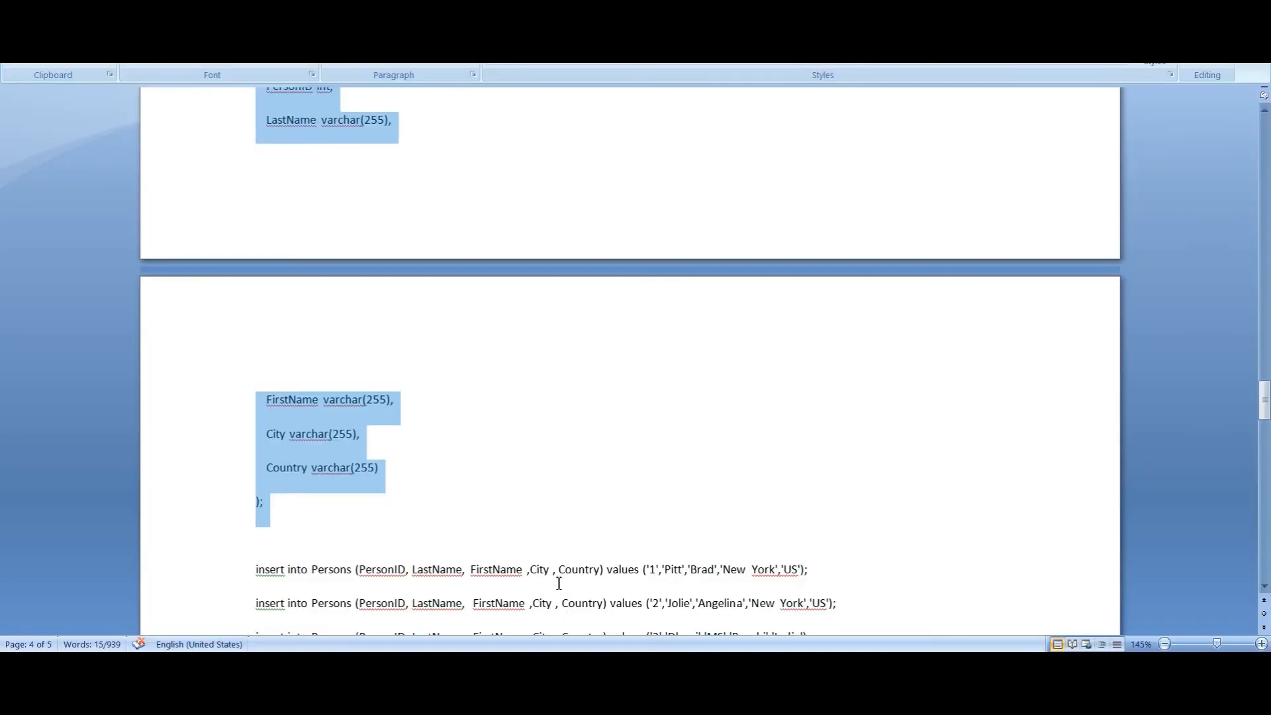
pyautogui.scroll(-5, 559, 582)
pyautogui.click(257, 339)
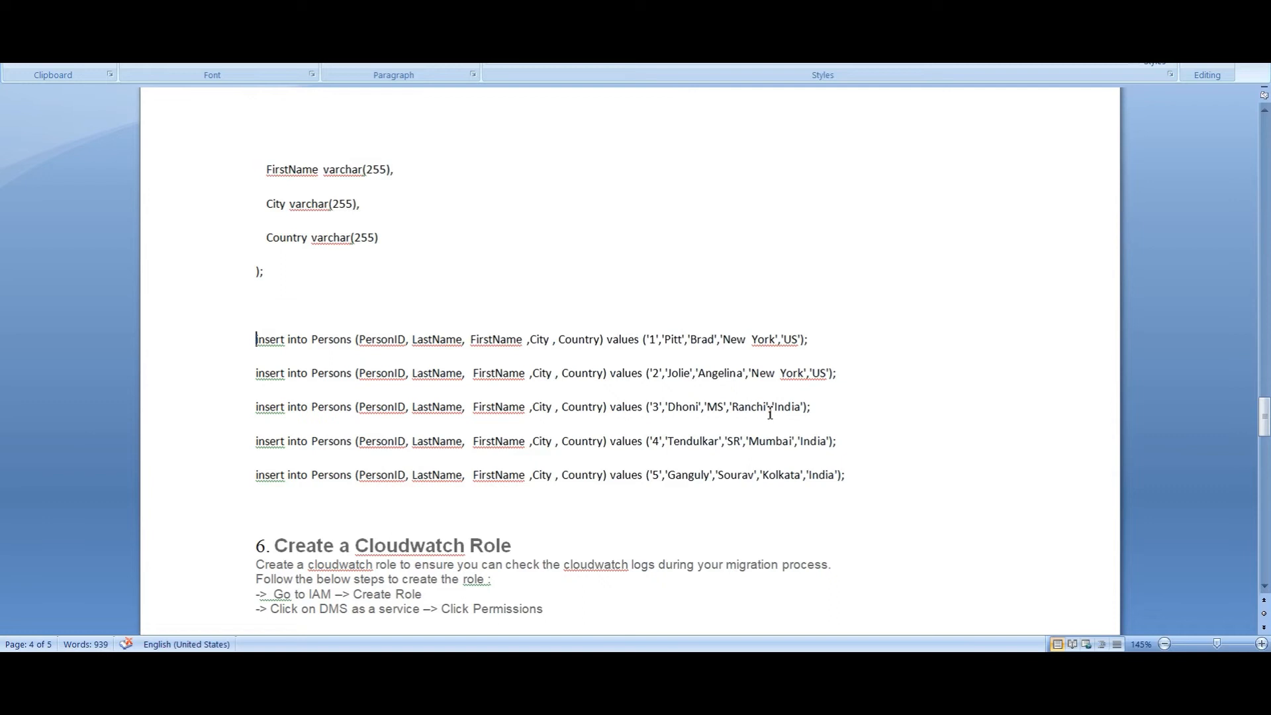
pyautogui.keyDown('shift'); pyautogui.click(820, 409); pyautogui.keyUp('shift')
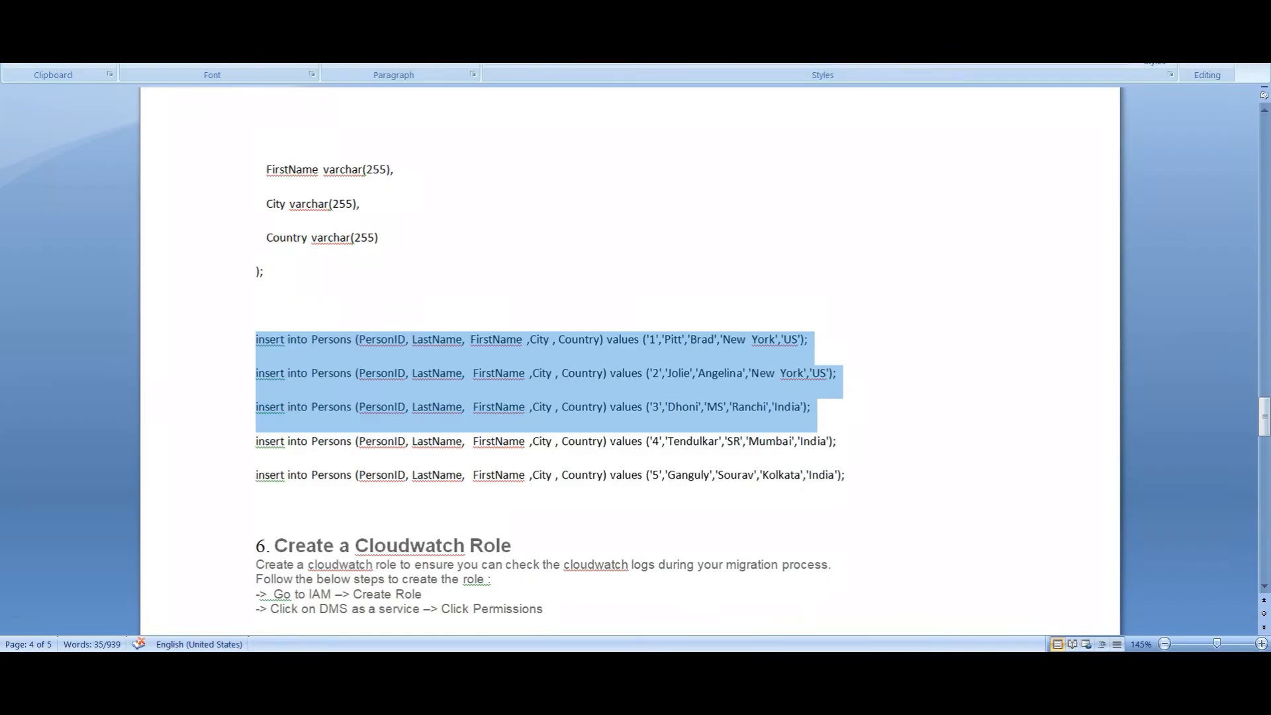
pyautogui.scroll(8, 596, 459)
pyautogui.scroll(5, 583, 454)
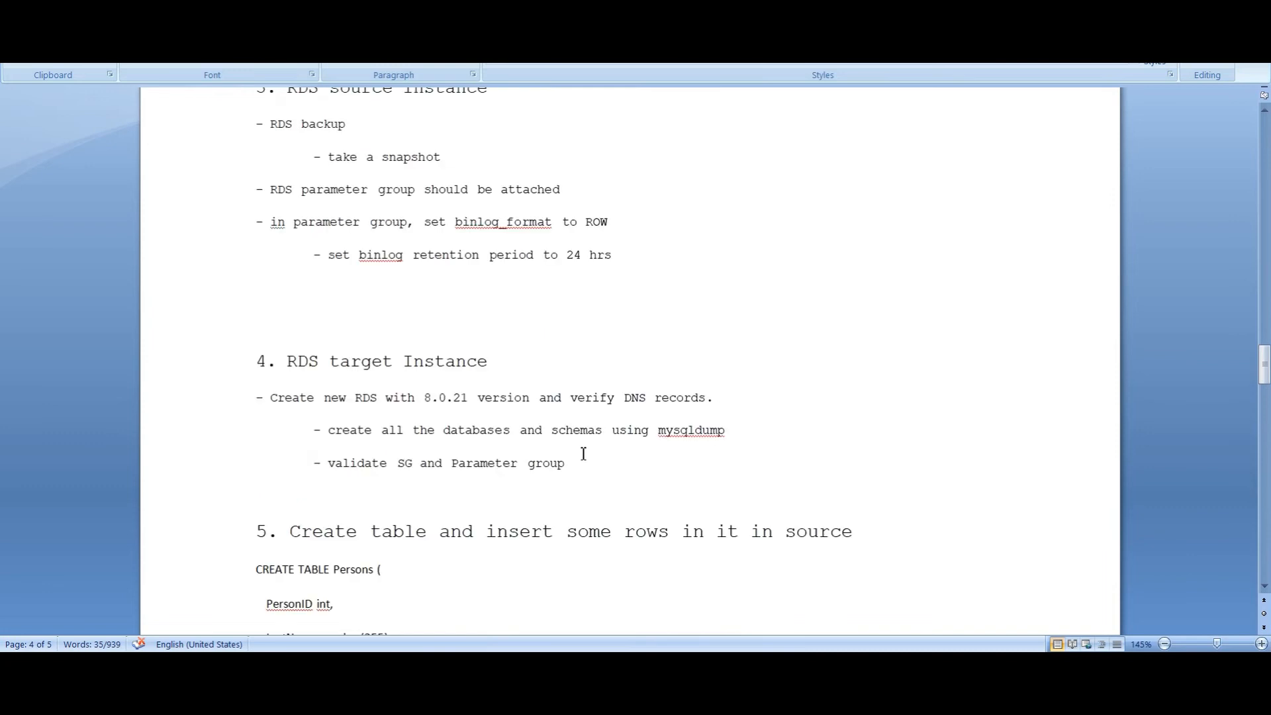
# Review the notes on attaching a parameter group, binlog_format ROW, and binlog retention
pyautogui.scroll(-5, 406, 581)
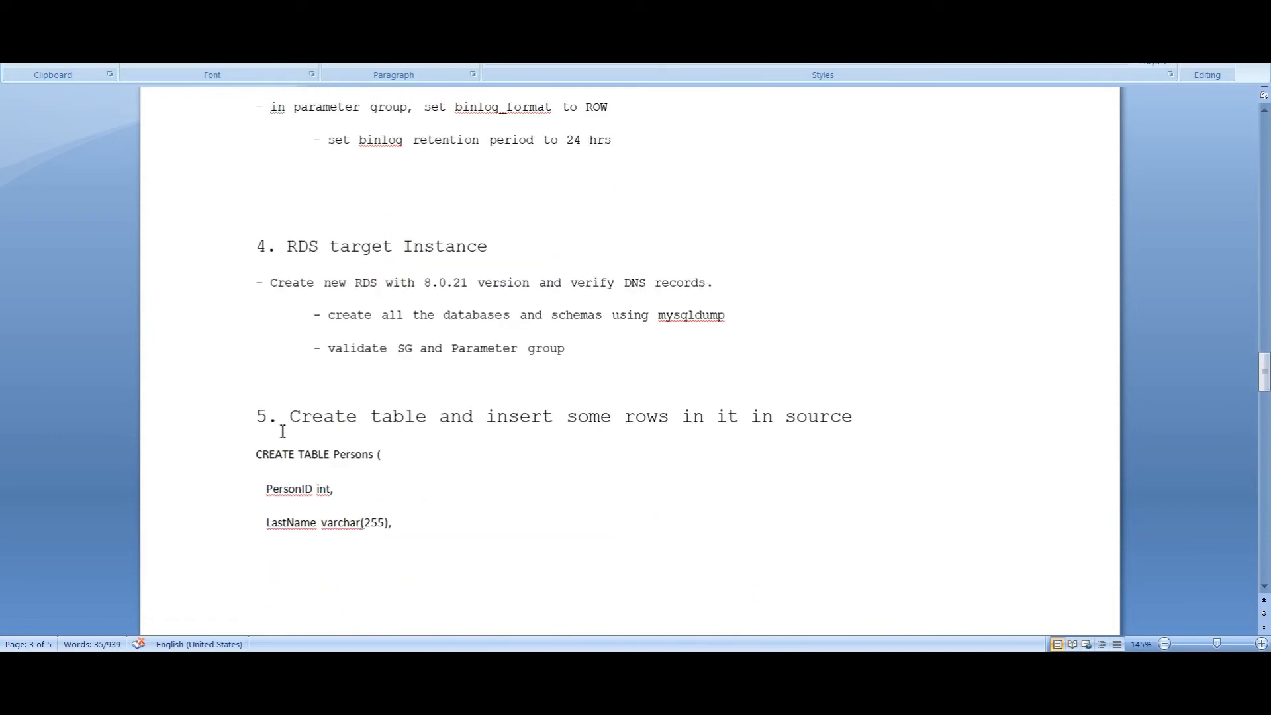
pyautogui.click(239, 414)
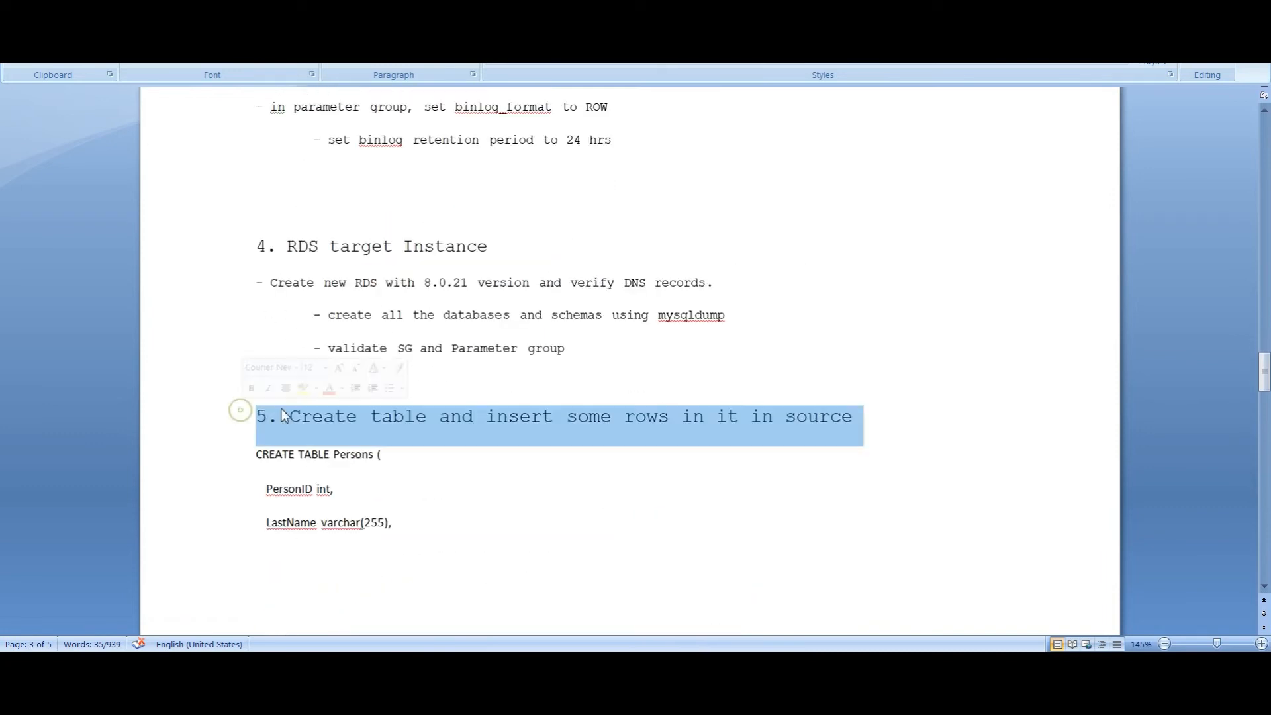
pyautogui.click(576, 316)
pyautogui.scroll(5, 562, 368)
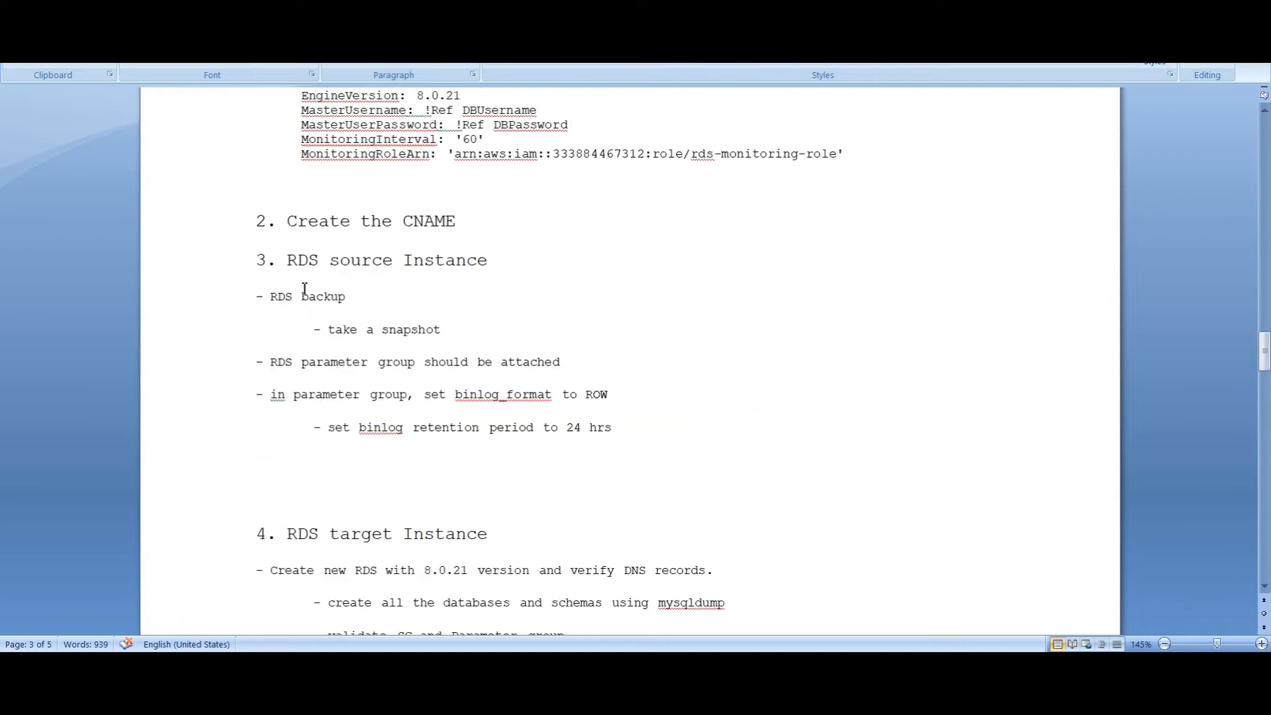
pyautogui.moveTo(272, 363); pyautogui.dragTo(574, 366)
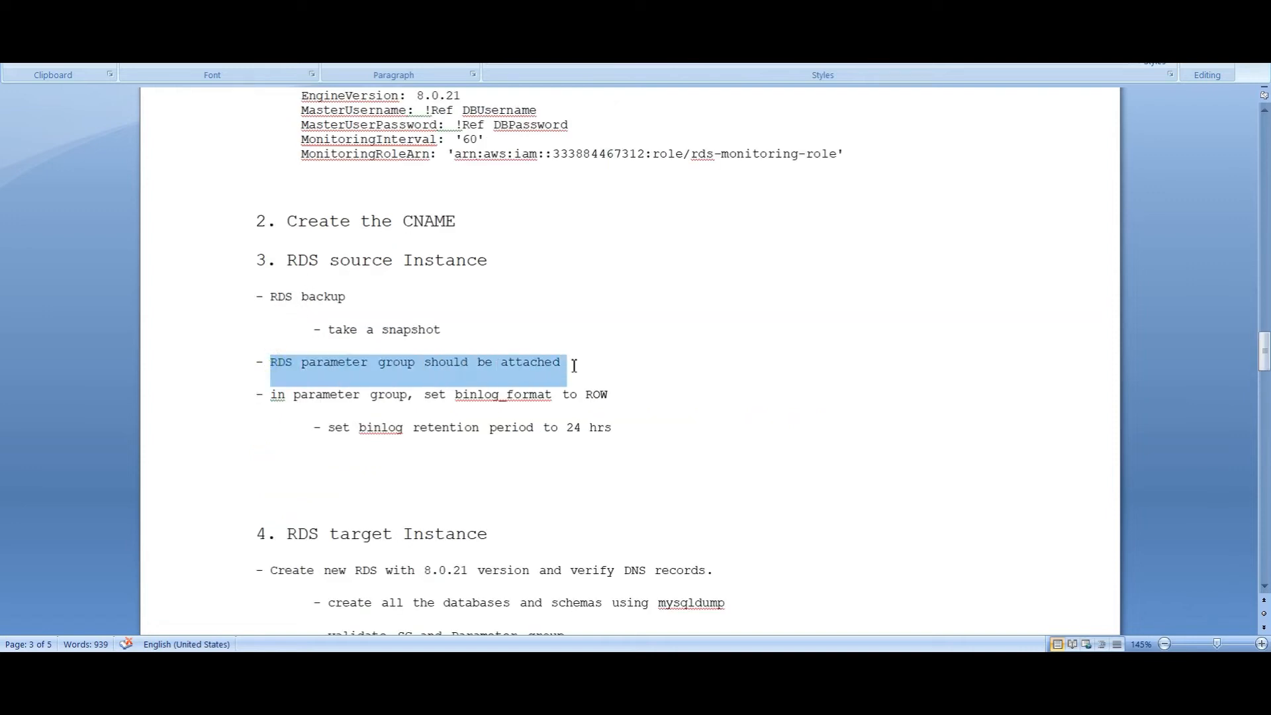
pyautogui.moveTo(271, 395); pyautogui.dragTo(397, 402)
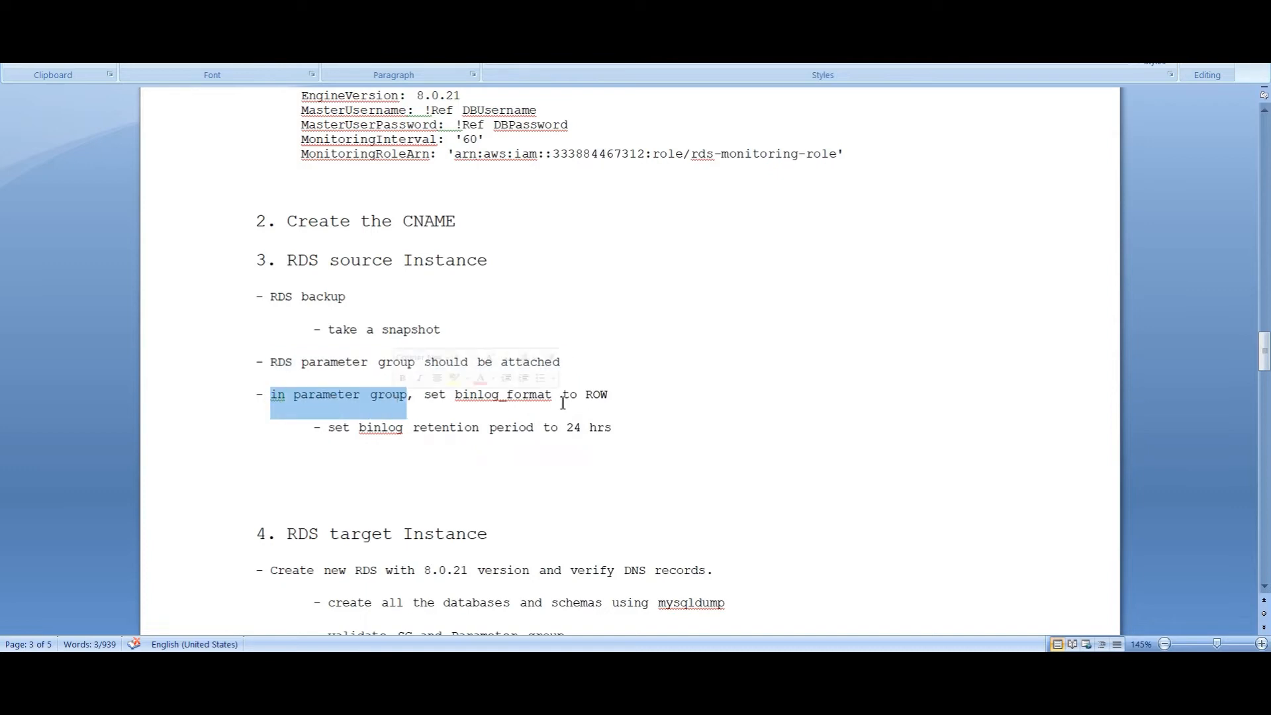
pyautogui.moveTo(609, 396); pyautogui.dragTo(590, 391)
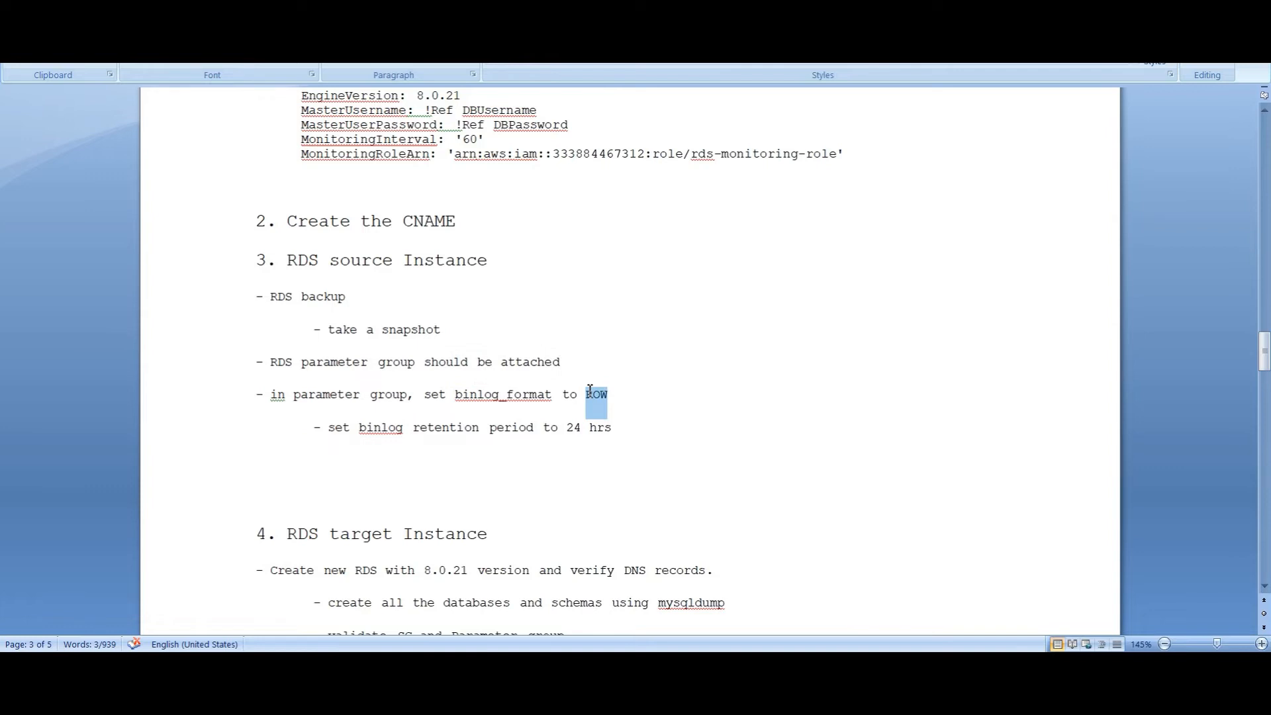
pyautogui.moveTo(318, 429); pyautogui.dragTo(615, 434)
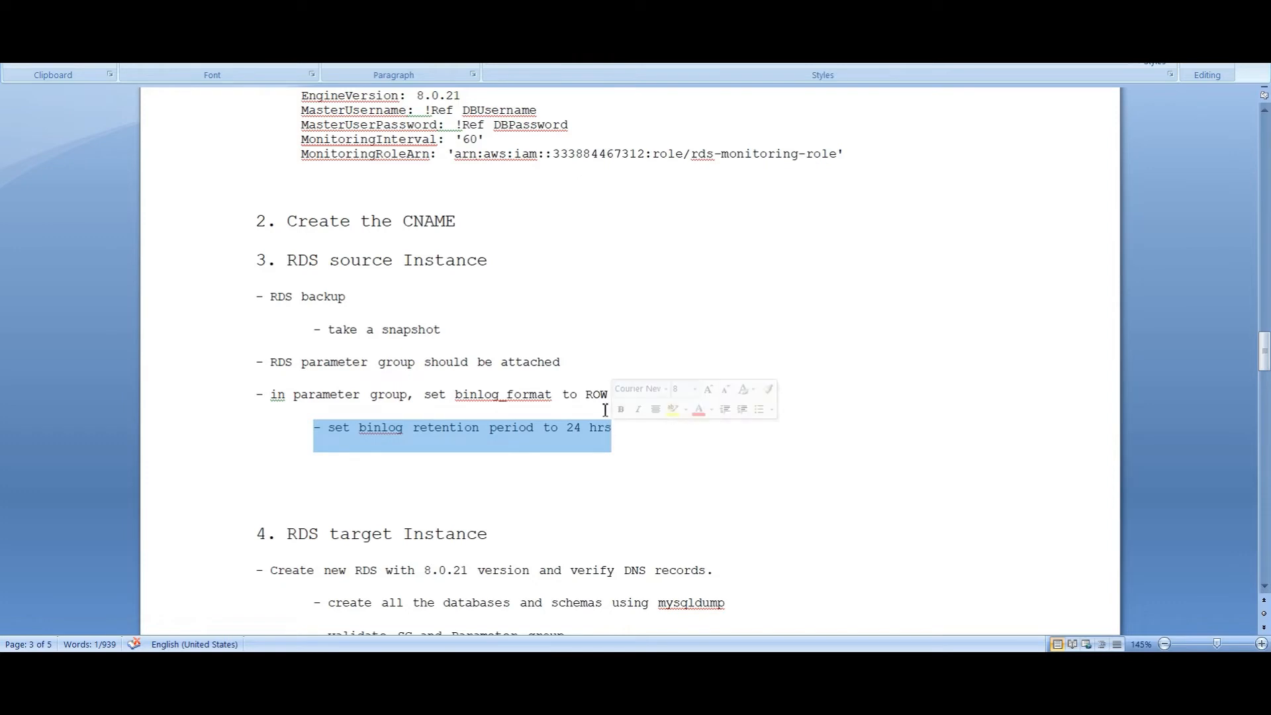
pyautogui.click(608, 396)
pyautogui.moveTo(608, 396); pyautogui.dragTo(585, 393)
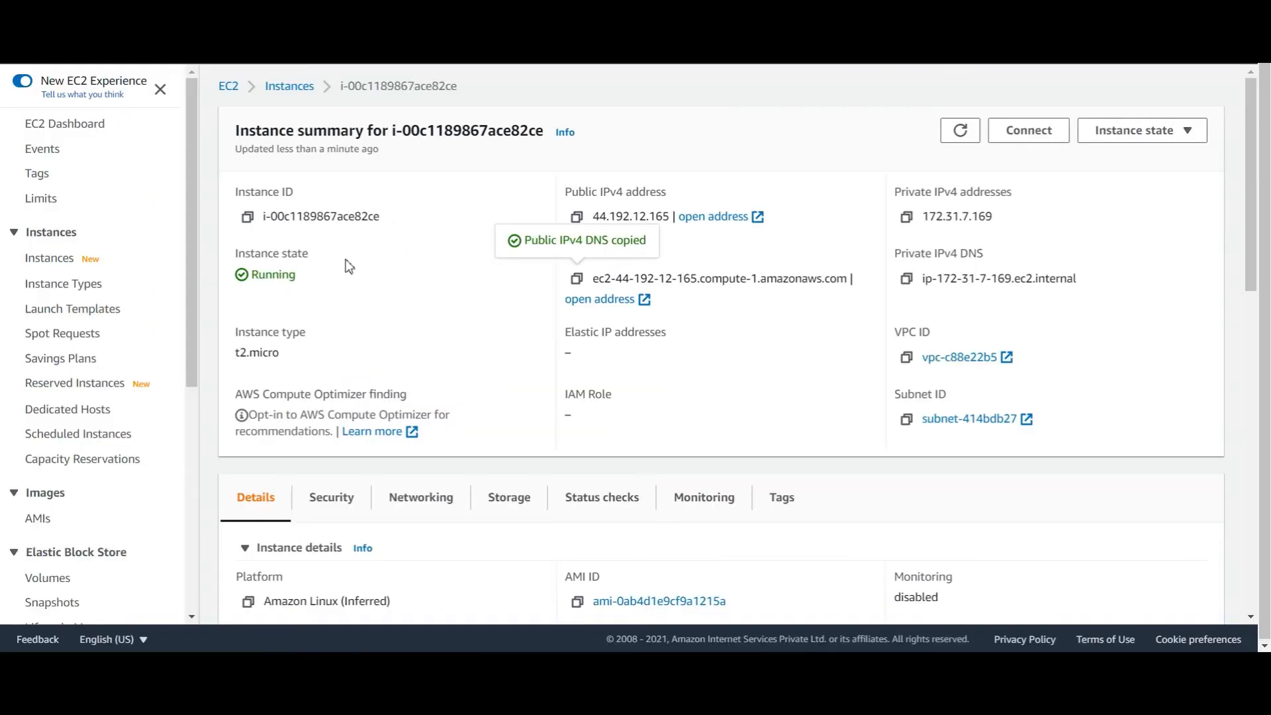
pyautogui.scroll(-5, 586, 331)
pyautogui.scroll(3, 586, 279)
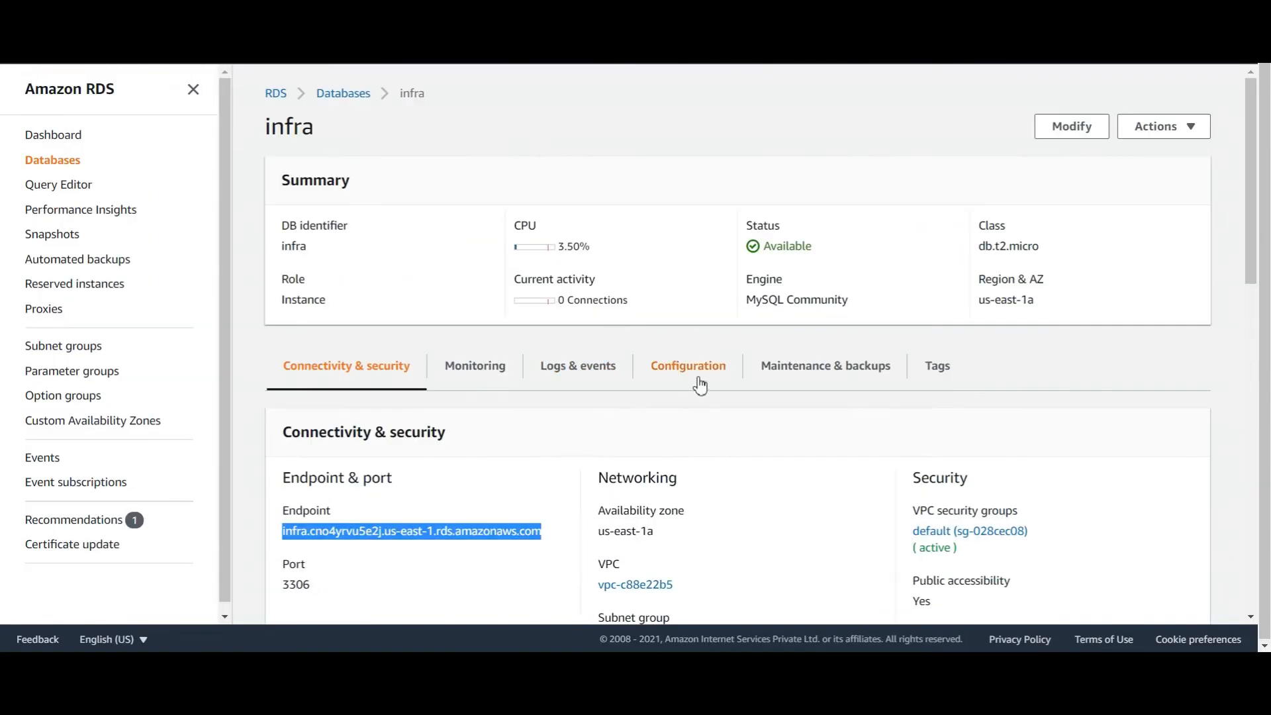
# Open the param5-7 parameter group for editing from the Parameter groups list
pyautogui.click(695, 372)
pyautogui.scroll(-5, 337, 437)
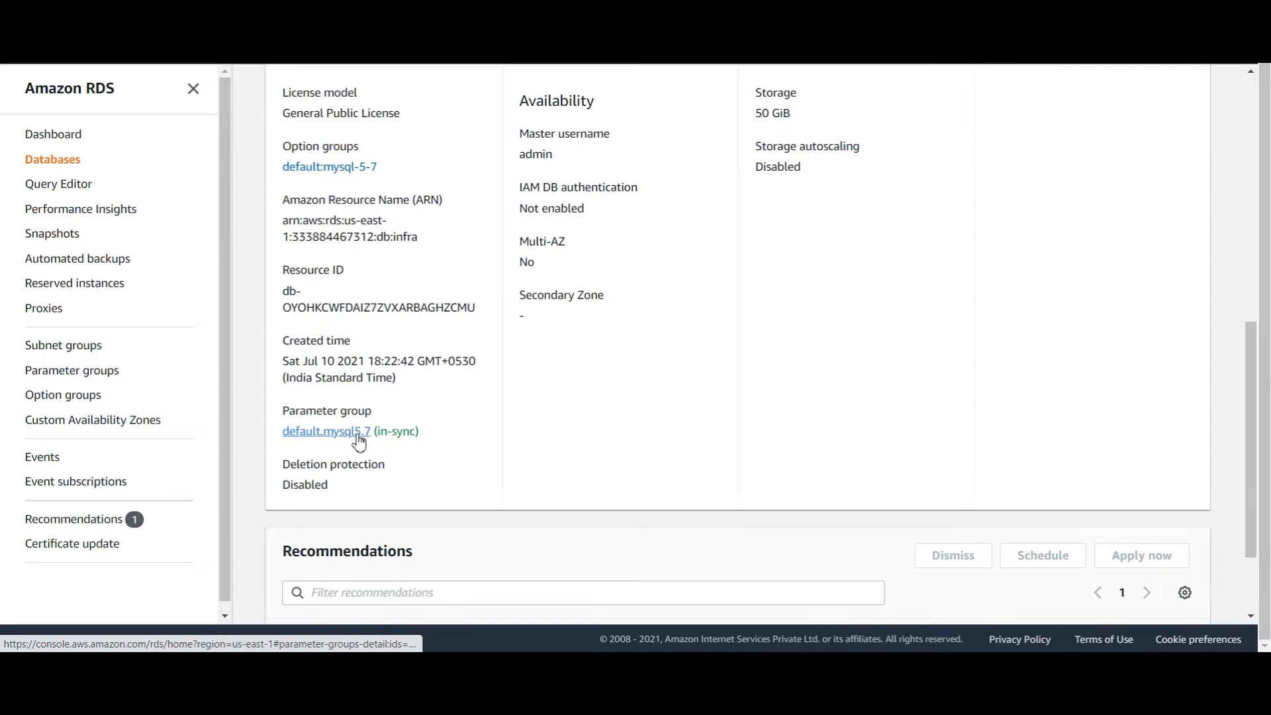
pyautogui.click(96, 372)
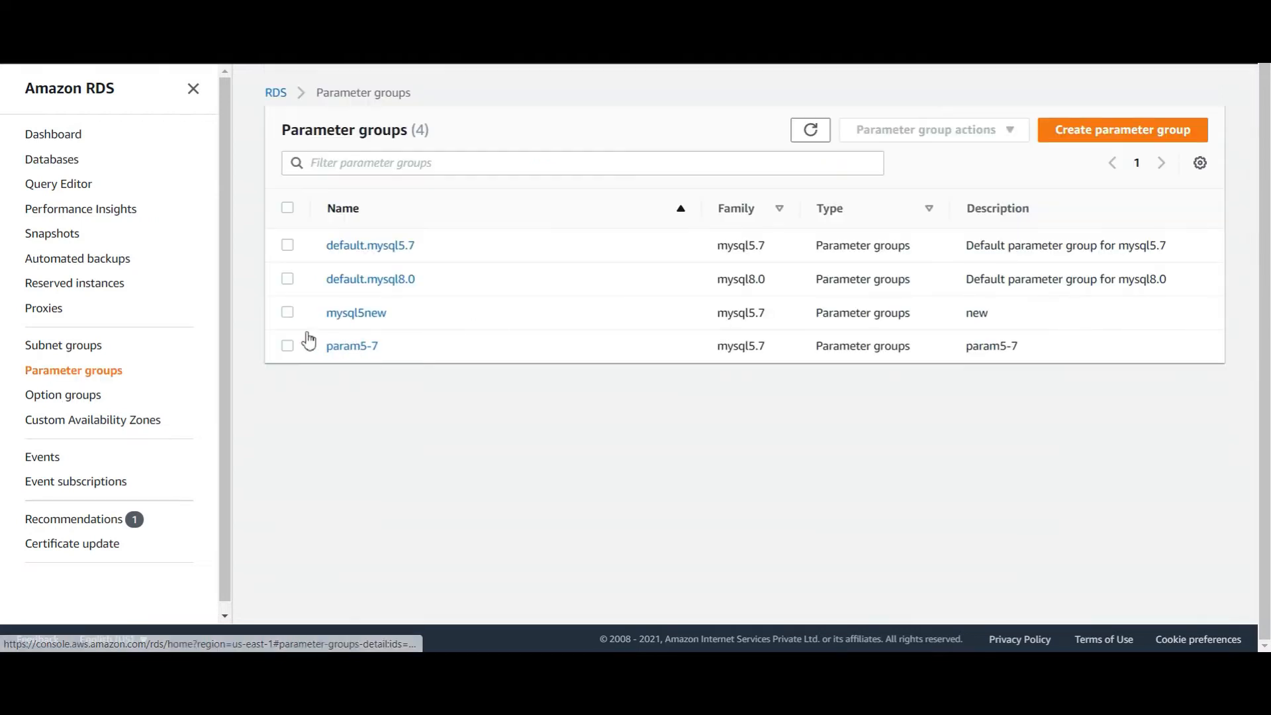
pyautogui.click(287, 345)
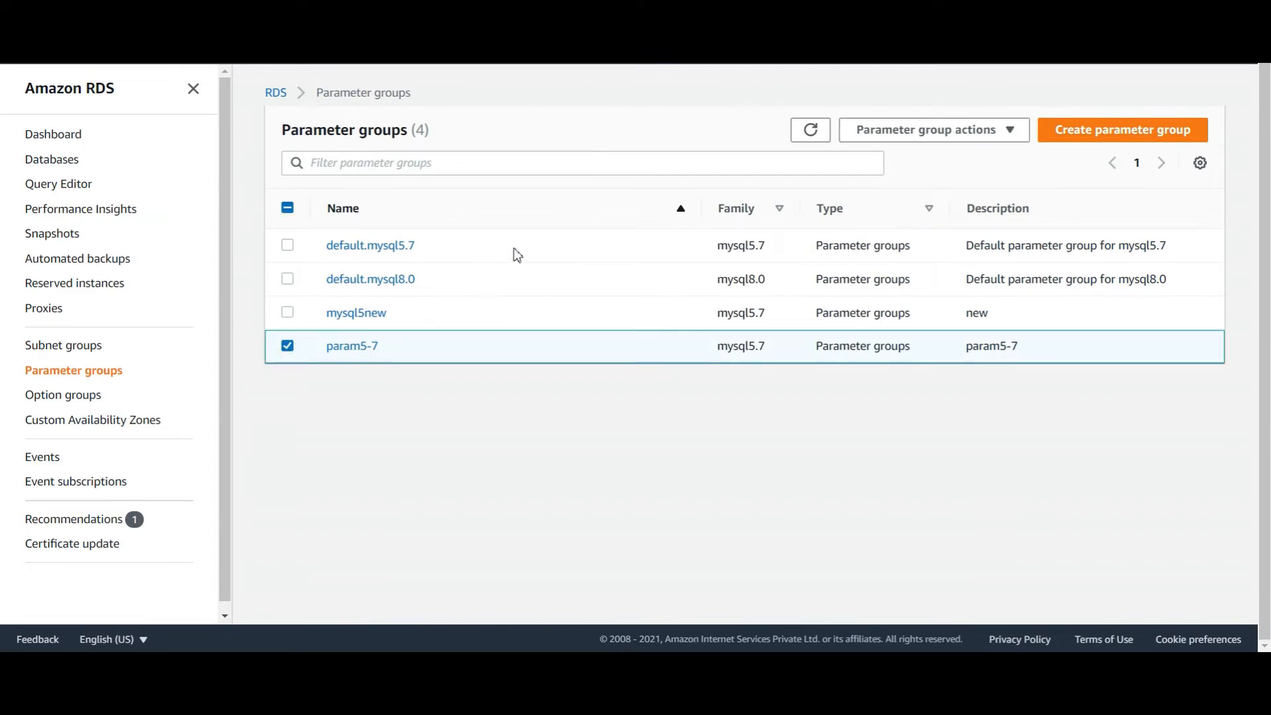
pyautogui.click(965, 137)
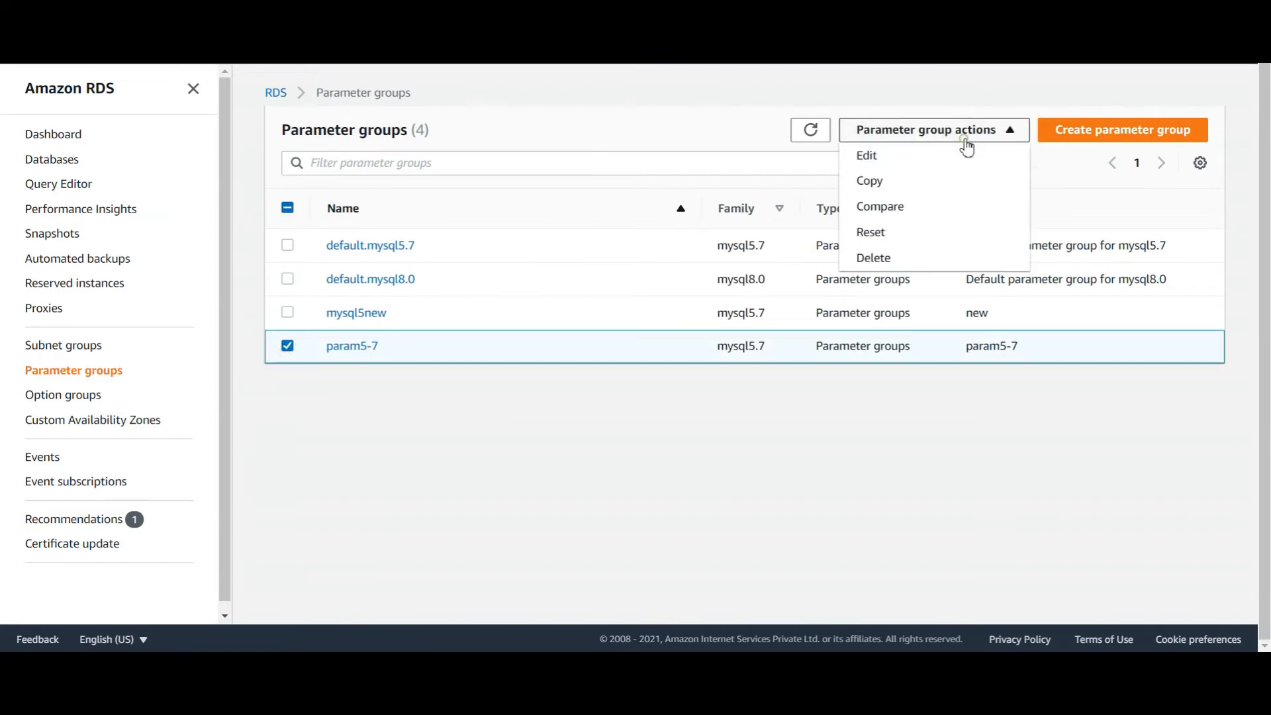
pyautogui.click(905, 161)
# Filter the parameters for 'bin' to confirm binlog_format is ROW
pyautogui.click(381, 212)
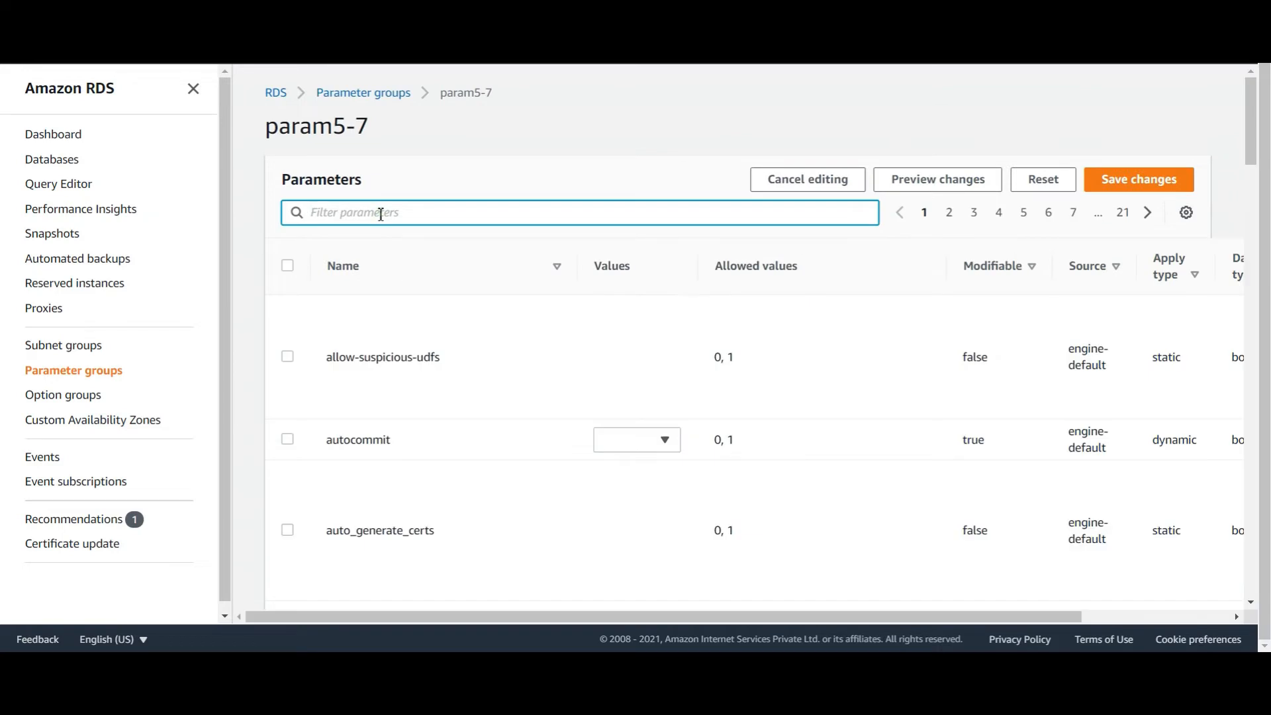
pyautogui.write('binl')
pyautogui.scroll(-3, 397, 459)
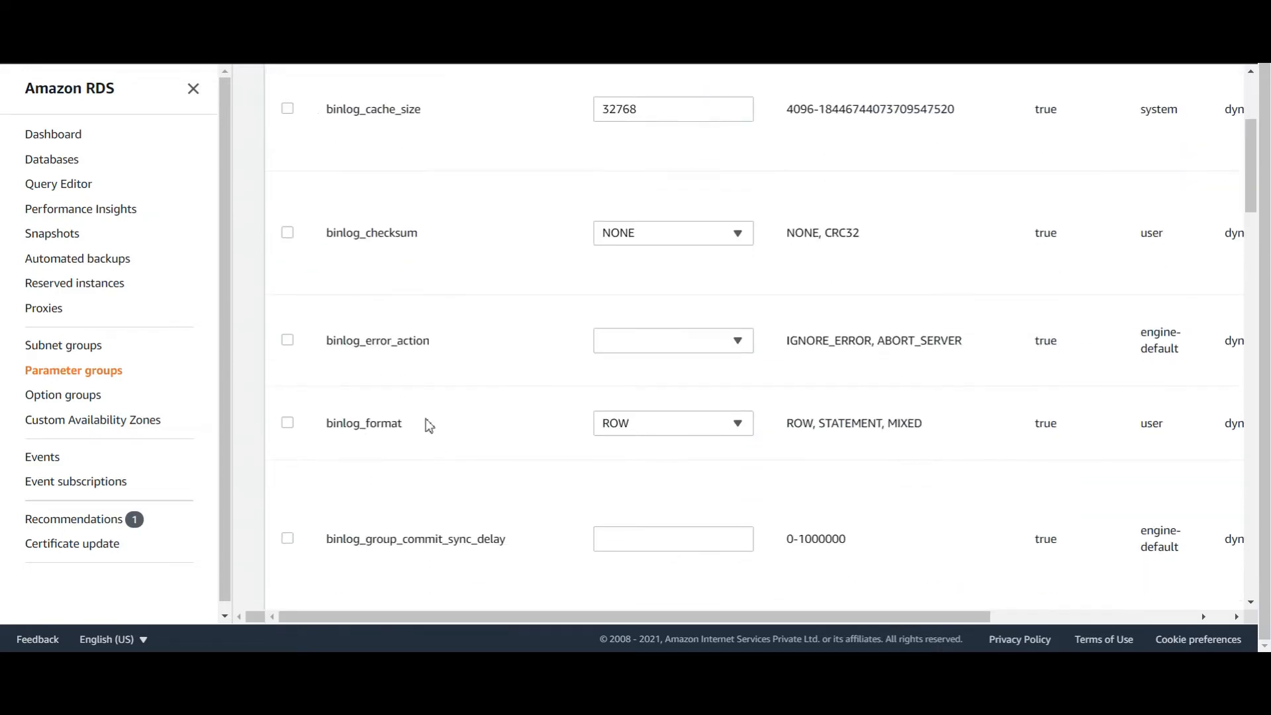
pyautogui.scroll(4, 525, 442)
pyautogui.moveTo(370, 129); pyautogui.dragTo(265, 123)
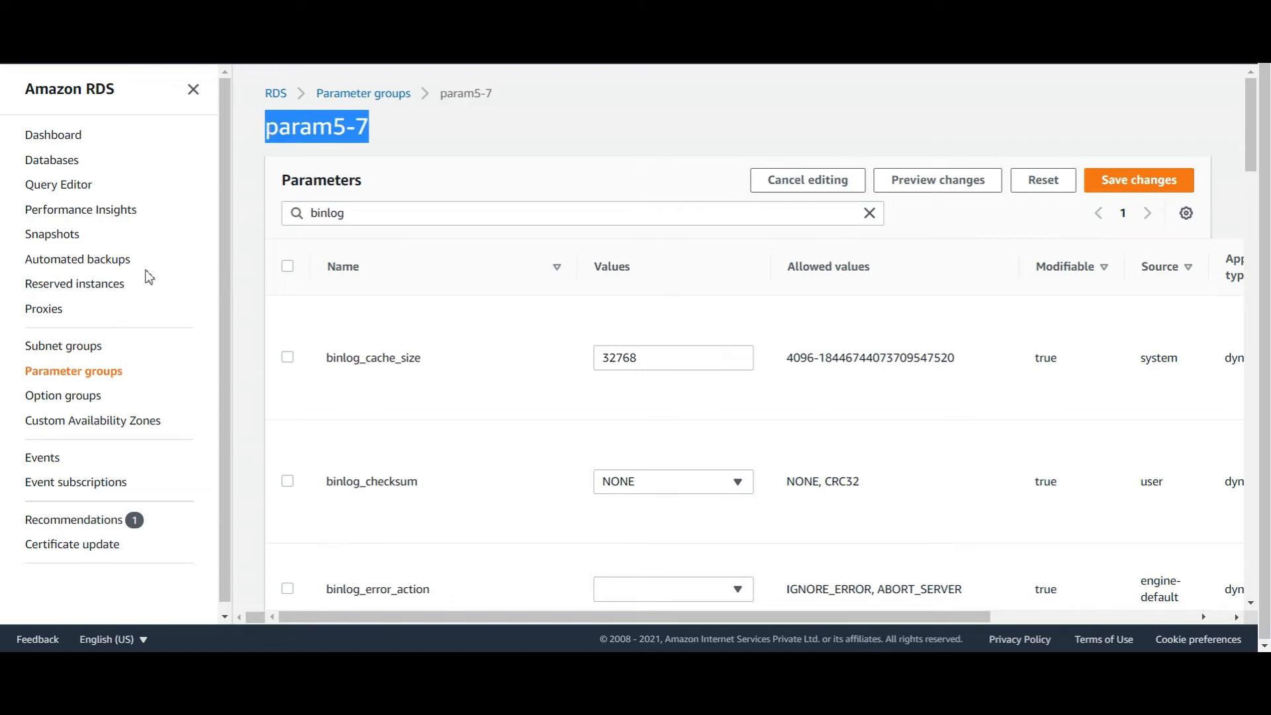
pyautogui.click(67, 171)
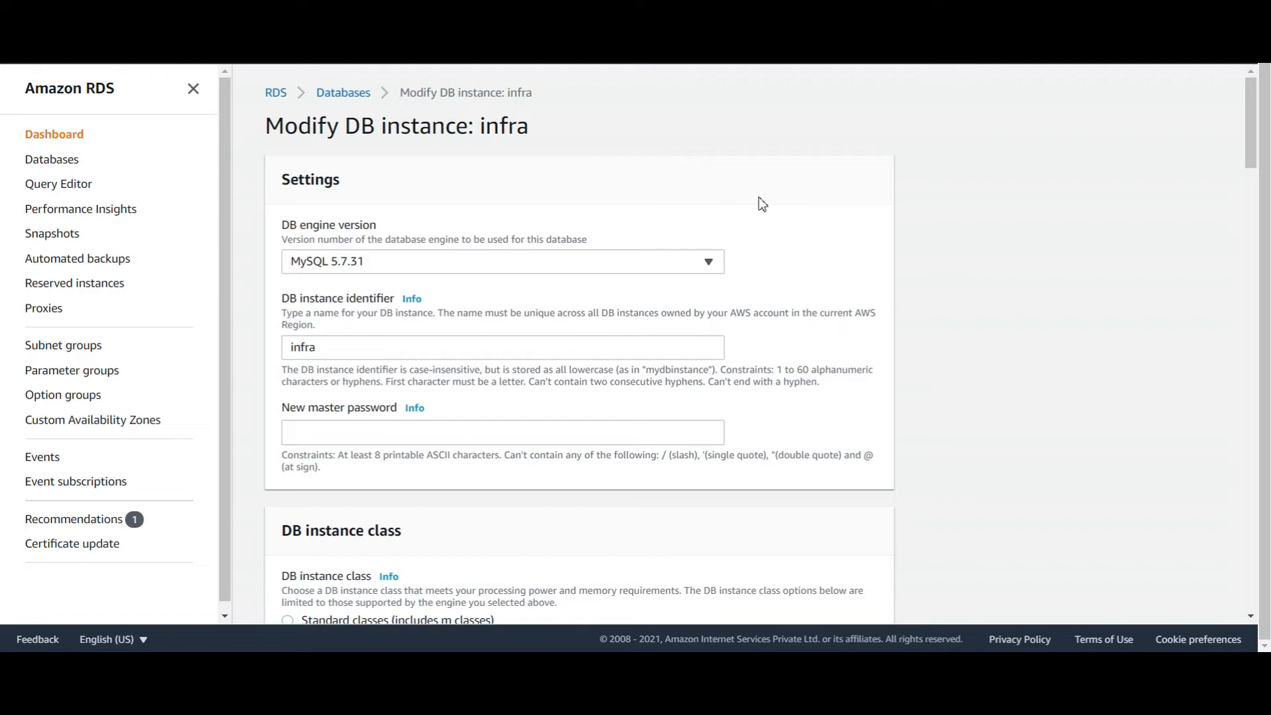
# Change infra's DB parameter group to param5-7 and apply the modification immediately
pyautogui.scroll(-20, 468, 459)
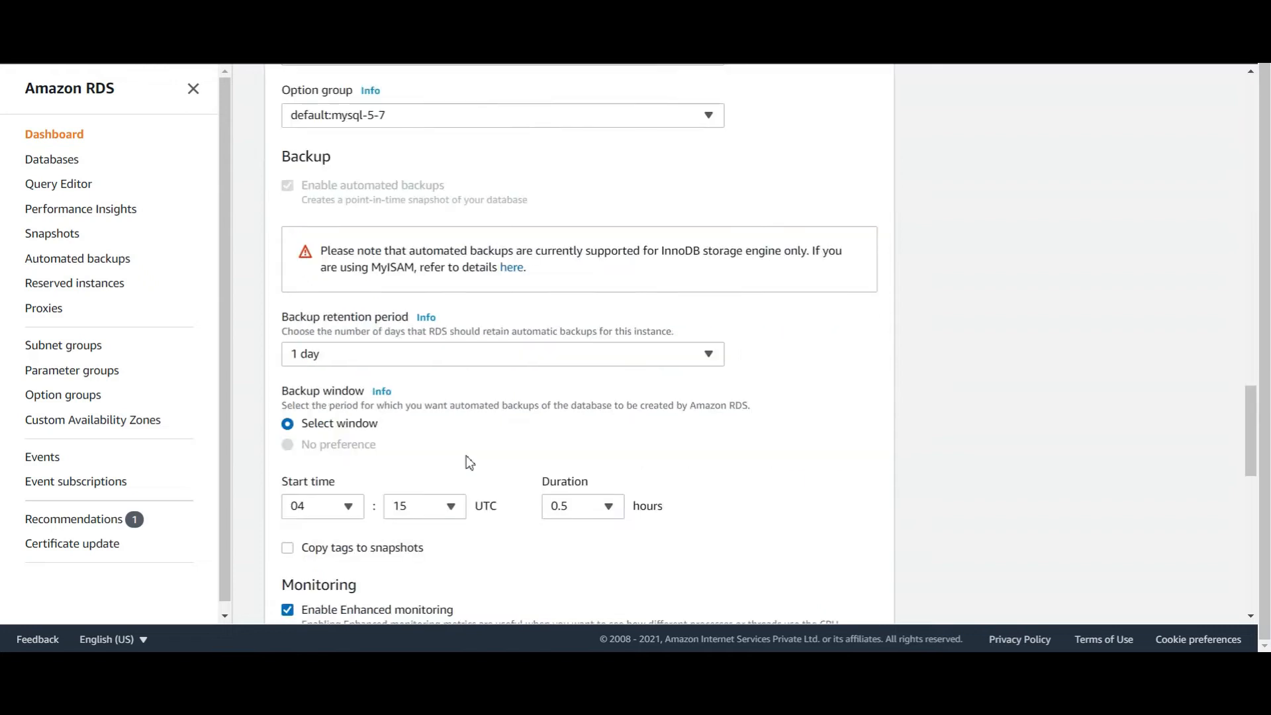
pyautogui.scroll(3, 466, 456)
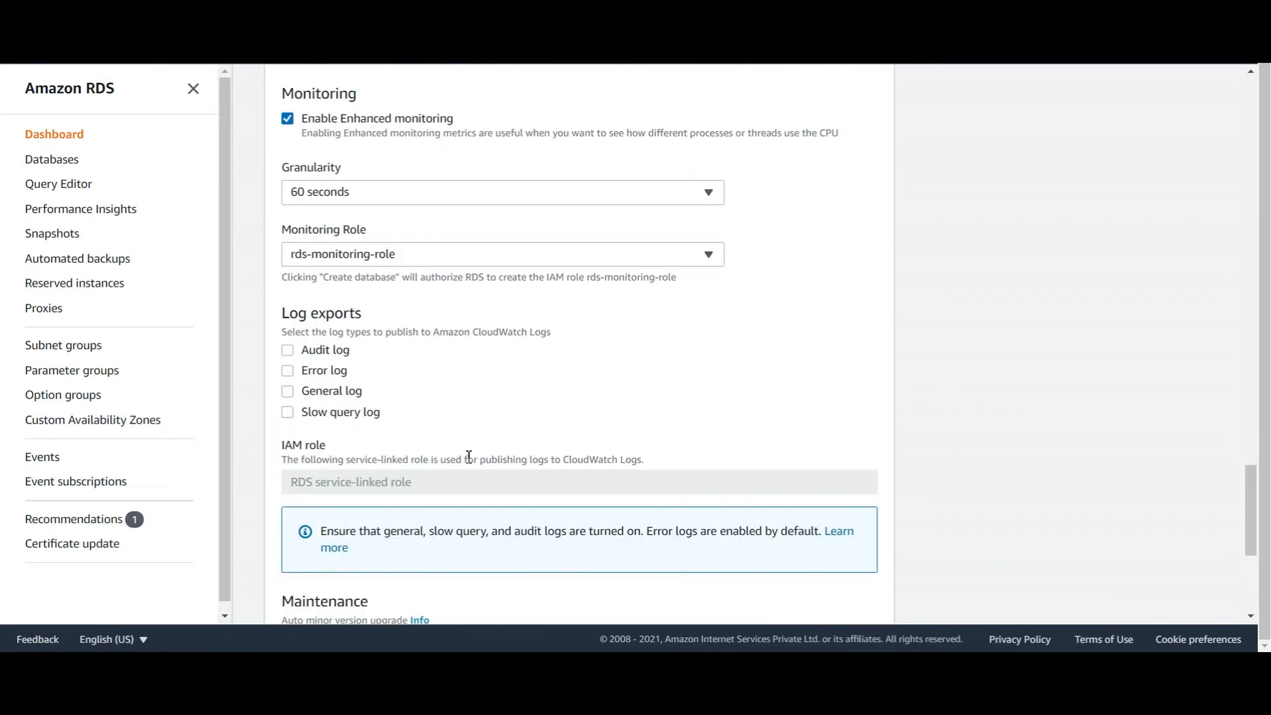
pyautogui.scroll(-4, 468, 371)
pyautogui.scroll(8, 468, 457)
pyautogui.scroll(7, 469, 456)
pyautogui.click(440, 306)
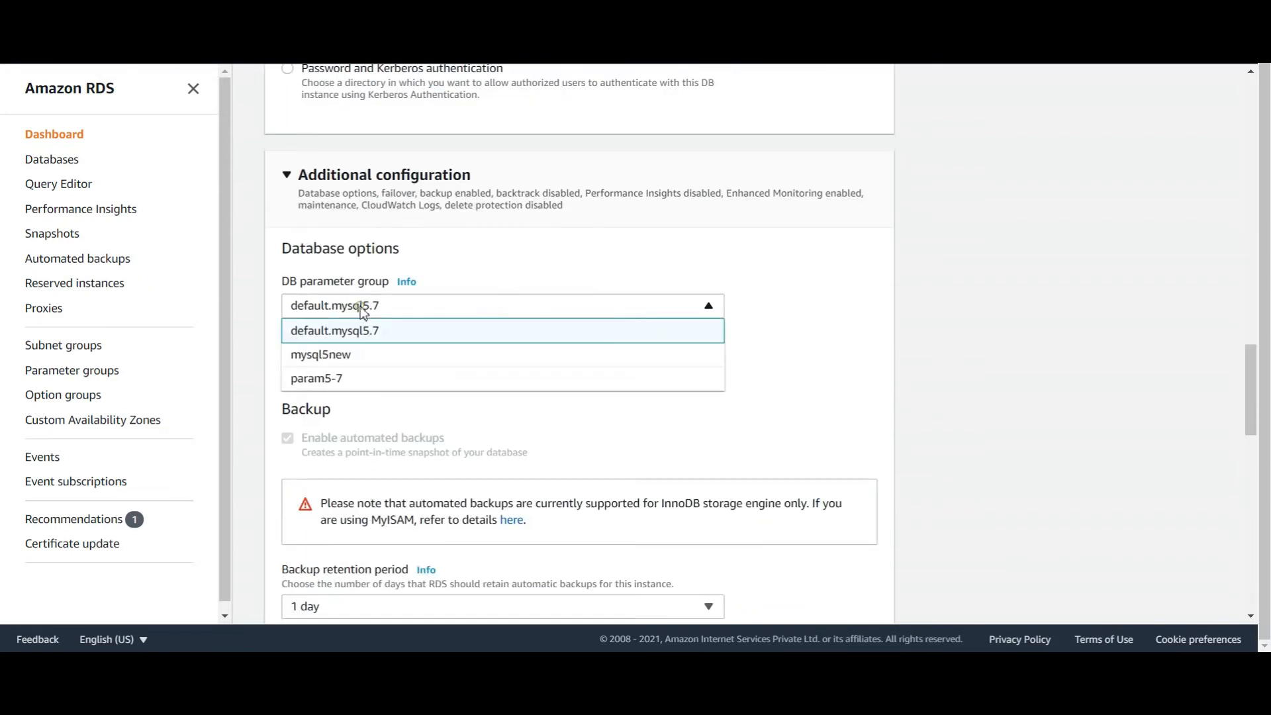
pyautogui.click(334, 374)
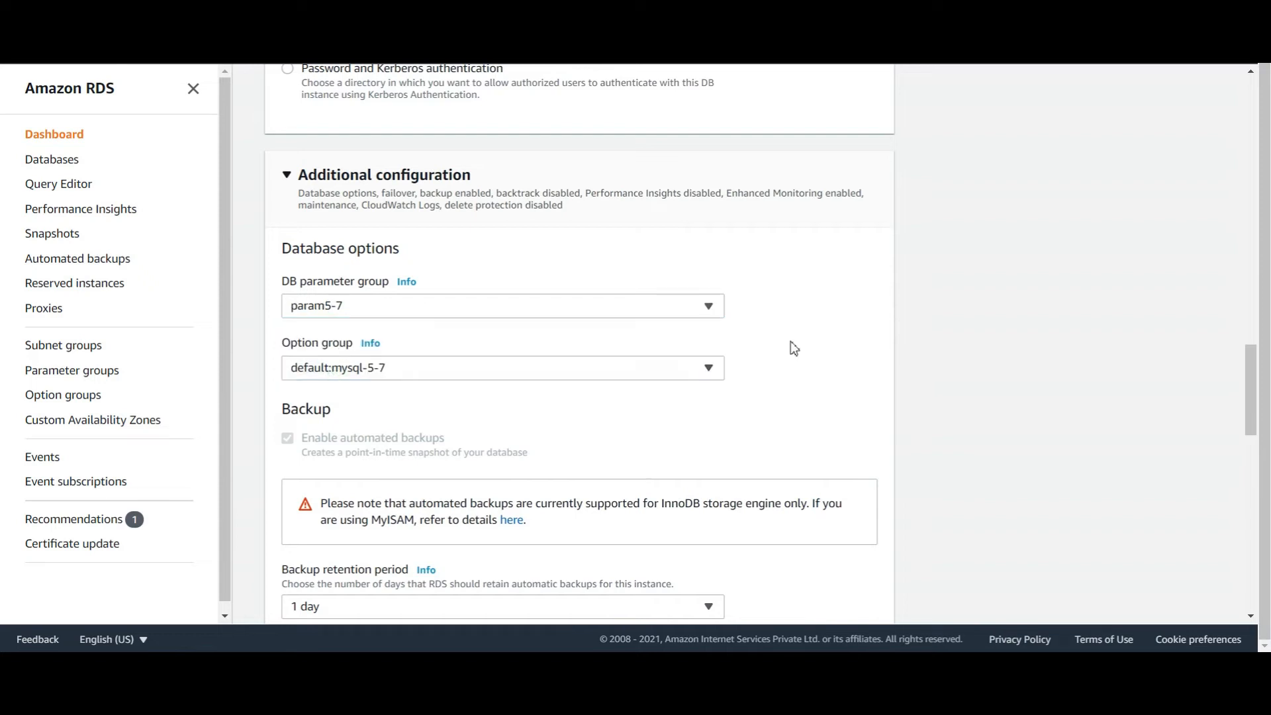
pyautogui.scroll(-15, 788, 349)
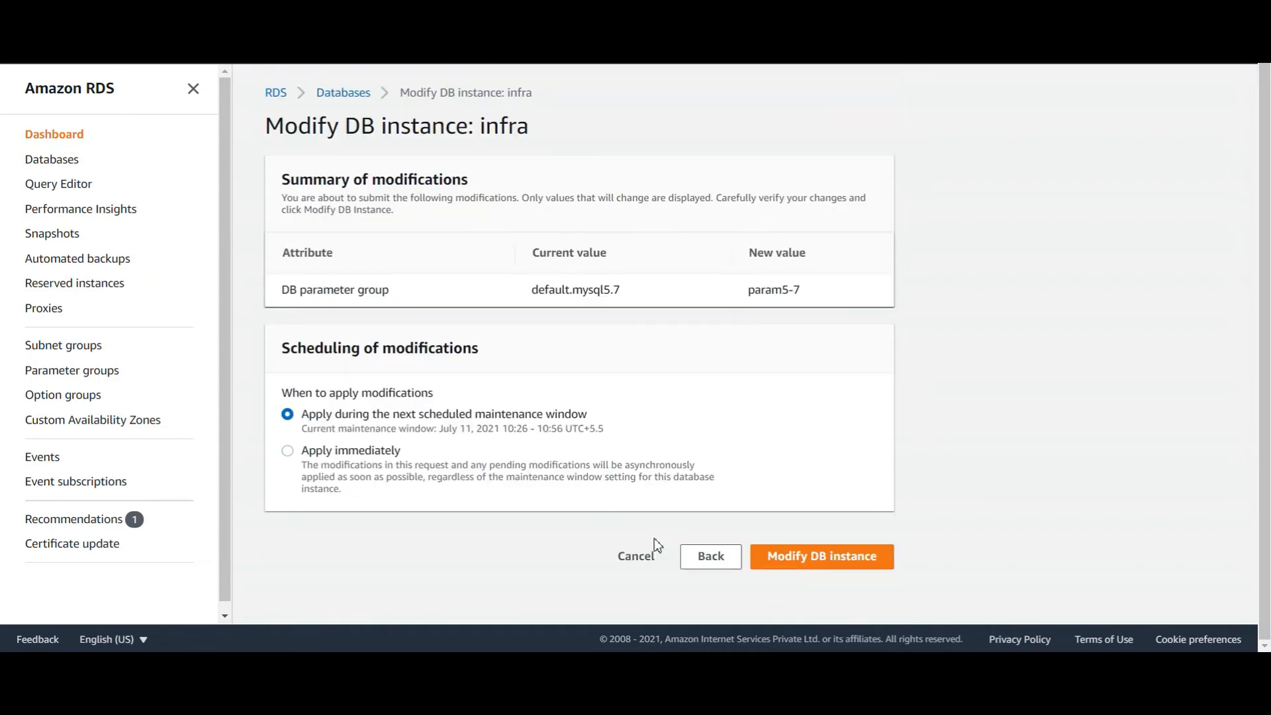
pyautogui.click(315, 450)
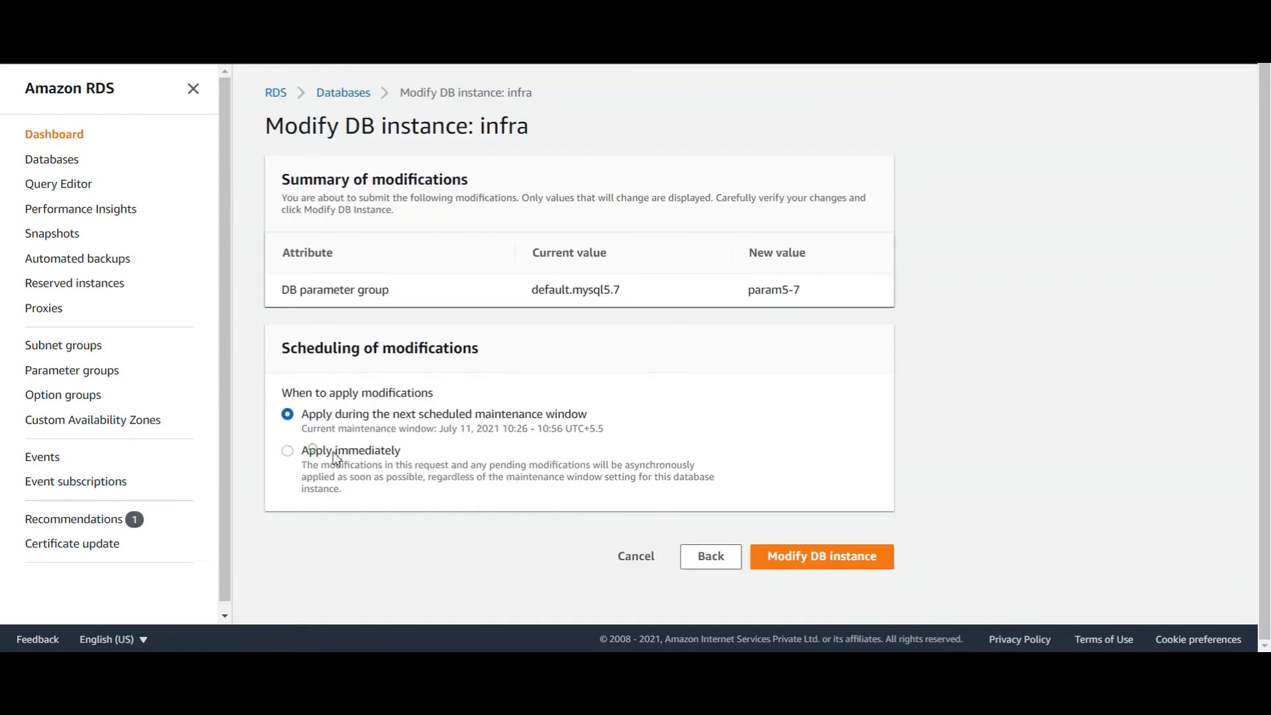
pyautogui.click(807, 561)
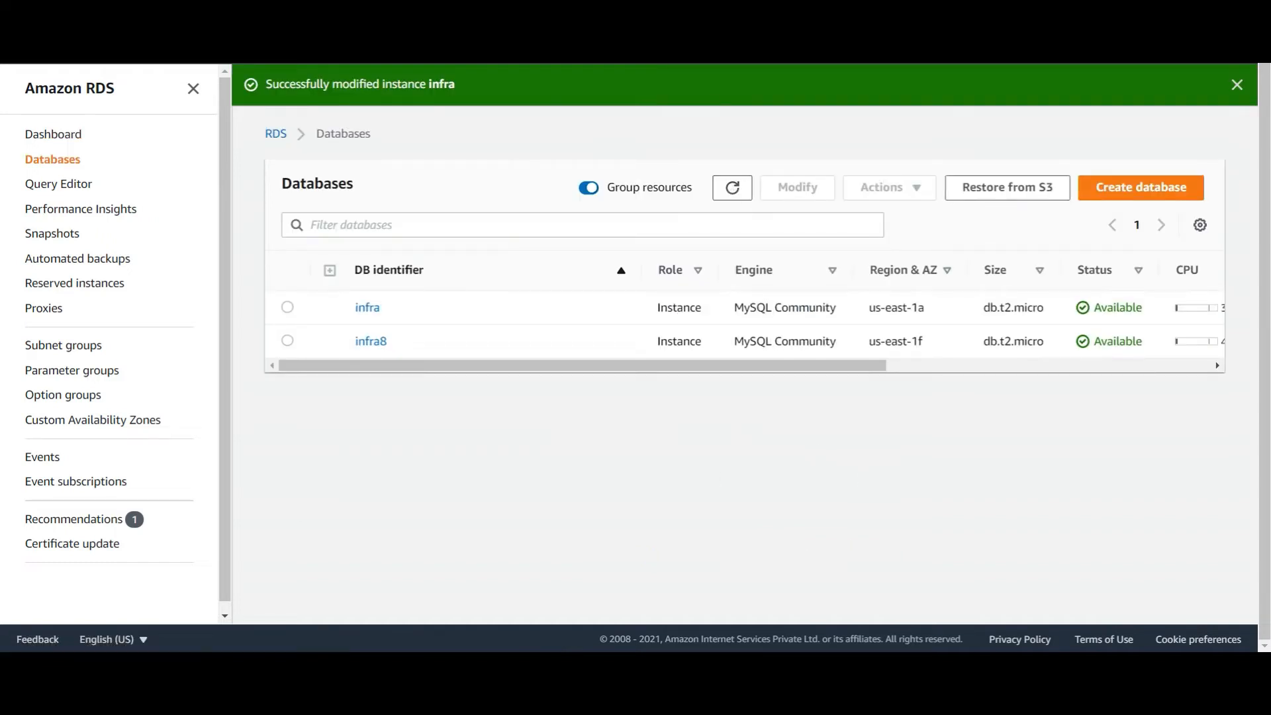
# Refresh the databases list and check the Actions menus for infra8 and infra
pyautogui.click(734, 189)
pyautogui.click(736, 188)
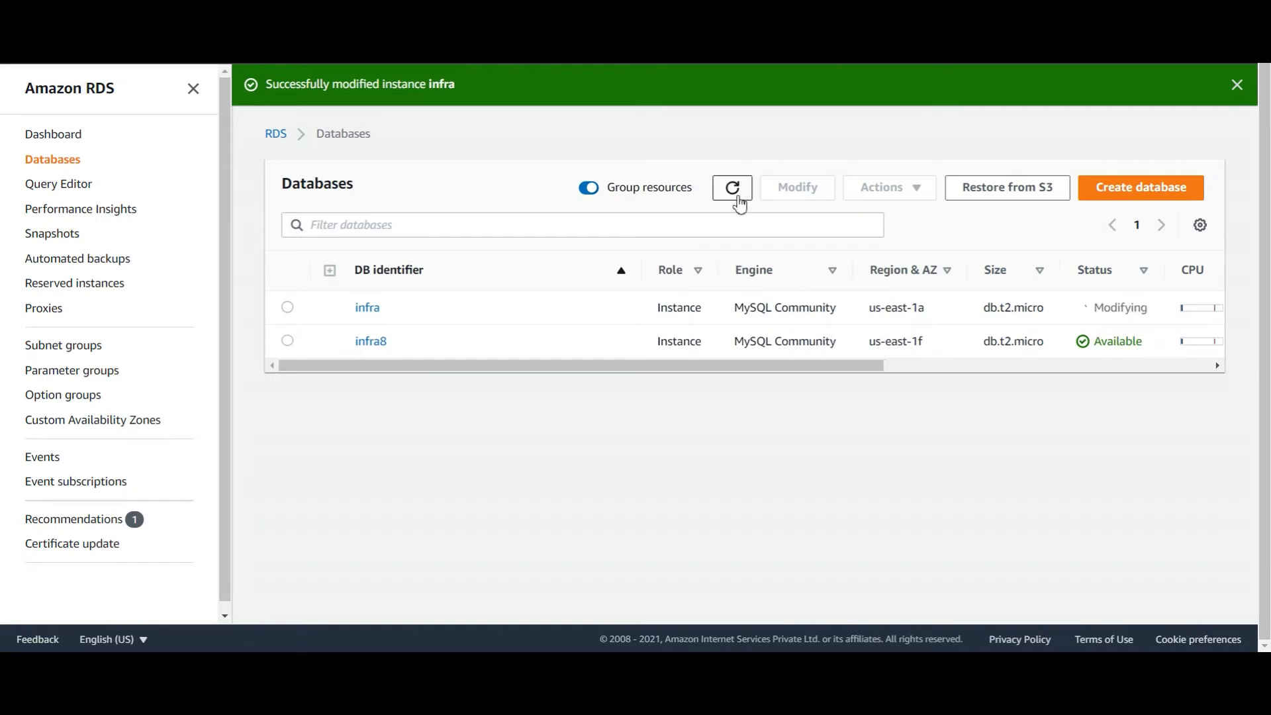
pyautogui.click(737, 197)
pyautogui.click(287, 340)
pyautogui.click(902, 188)
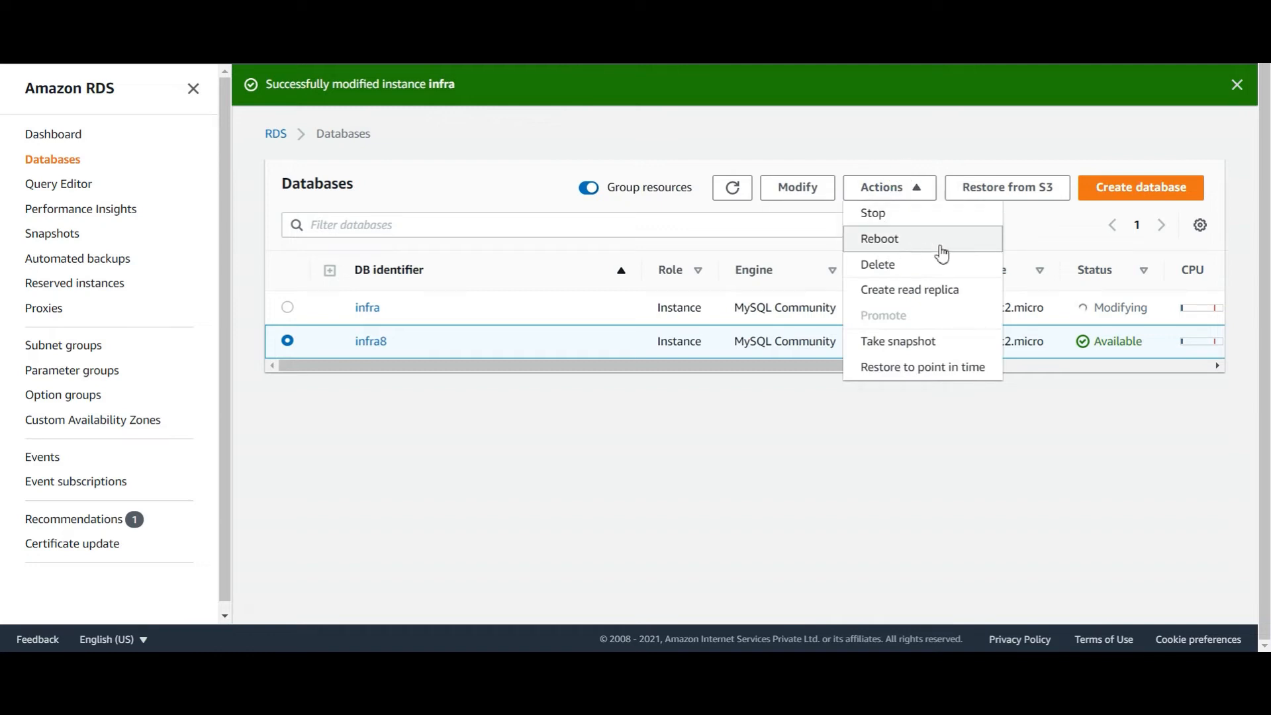
pyautogui.click(288, 308)
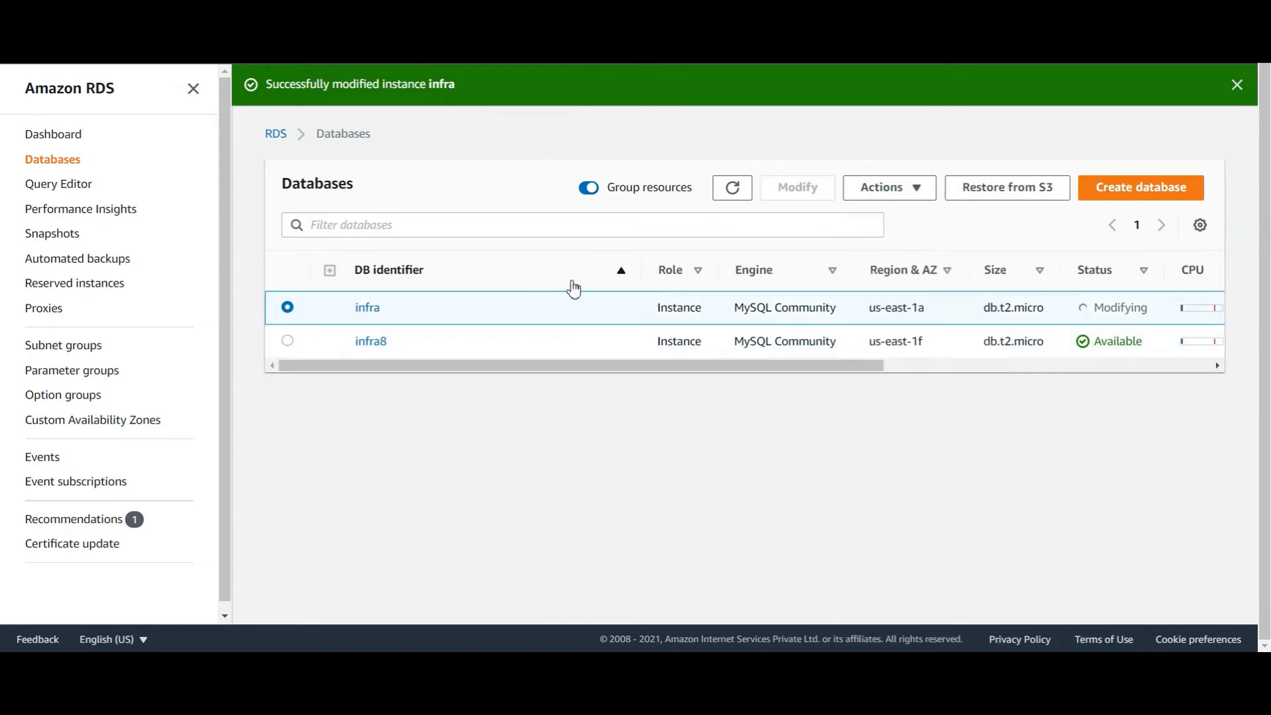
pyautogui.click(911, 197)
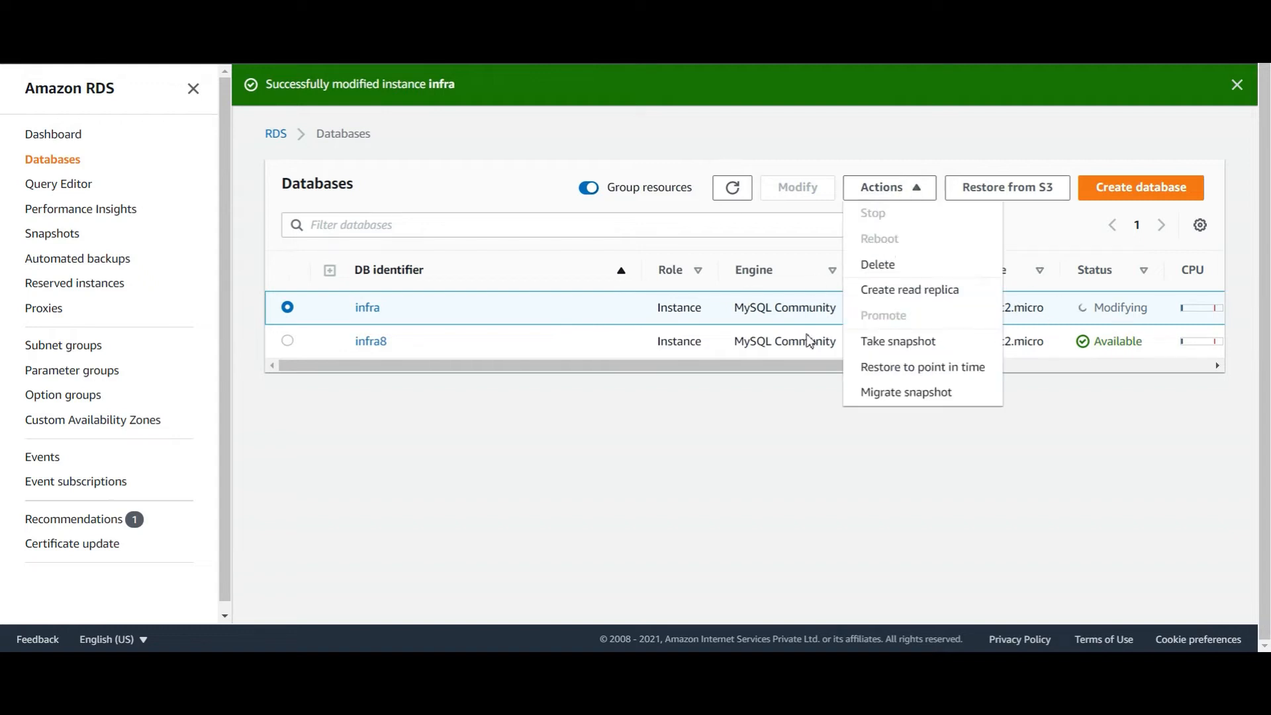
pyautogui.click(749, 367)
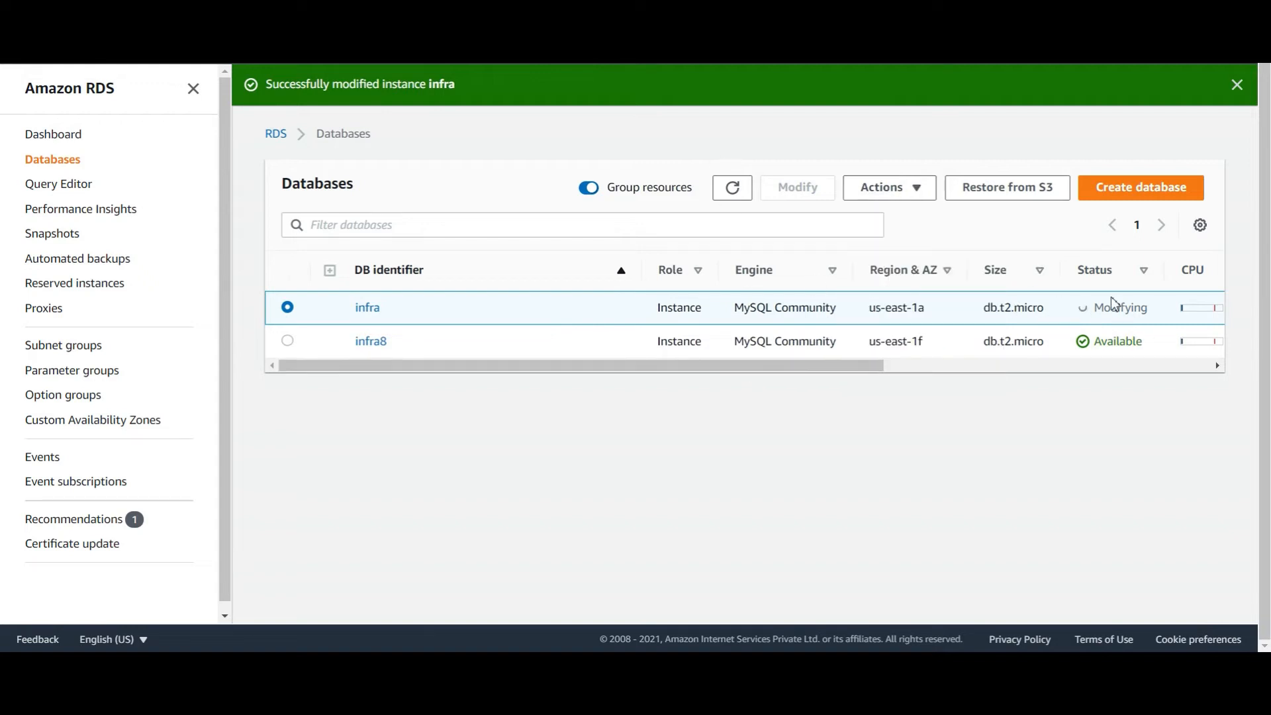
# Confirm the infra database's status now reads Modifying
pyautogui.moveTo(1154, 306); pyautogui.dragTo(1079, 305)
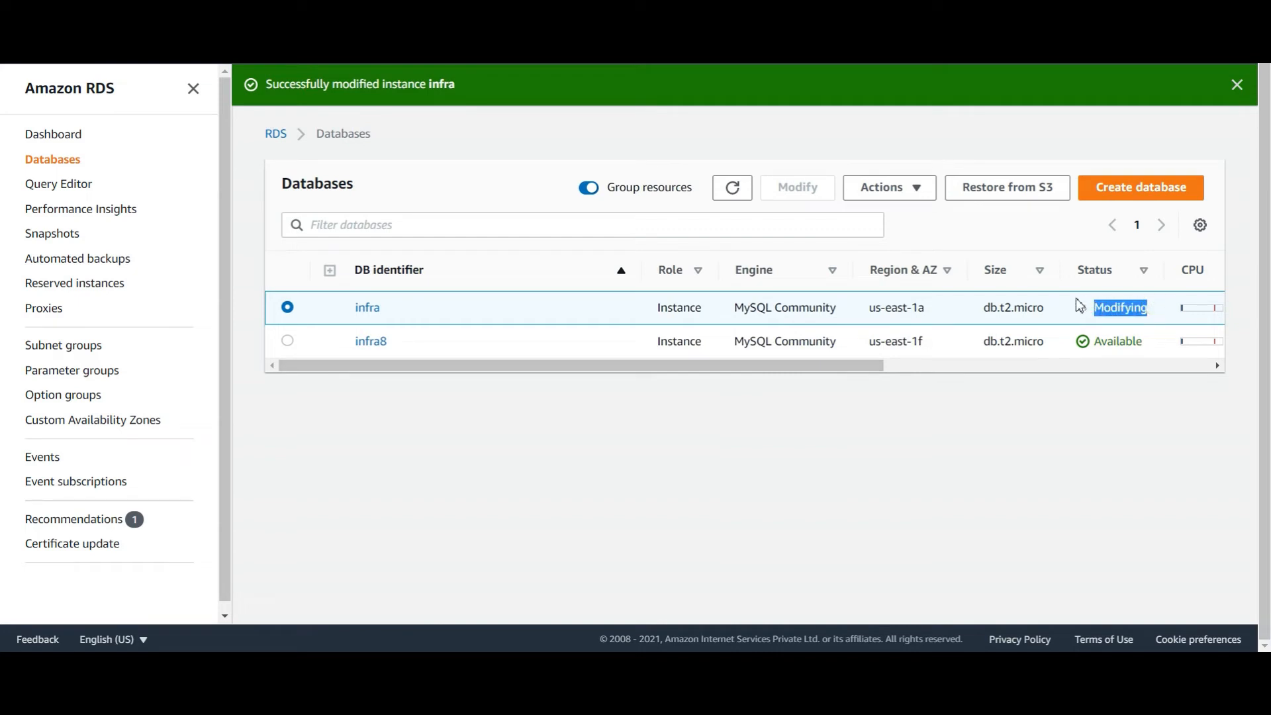
pyautogui.click(1116, 308)
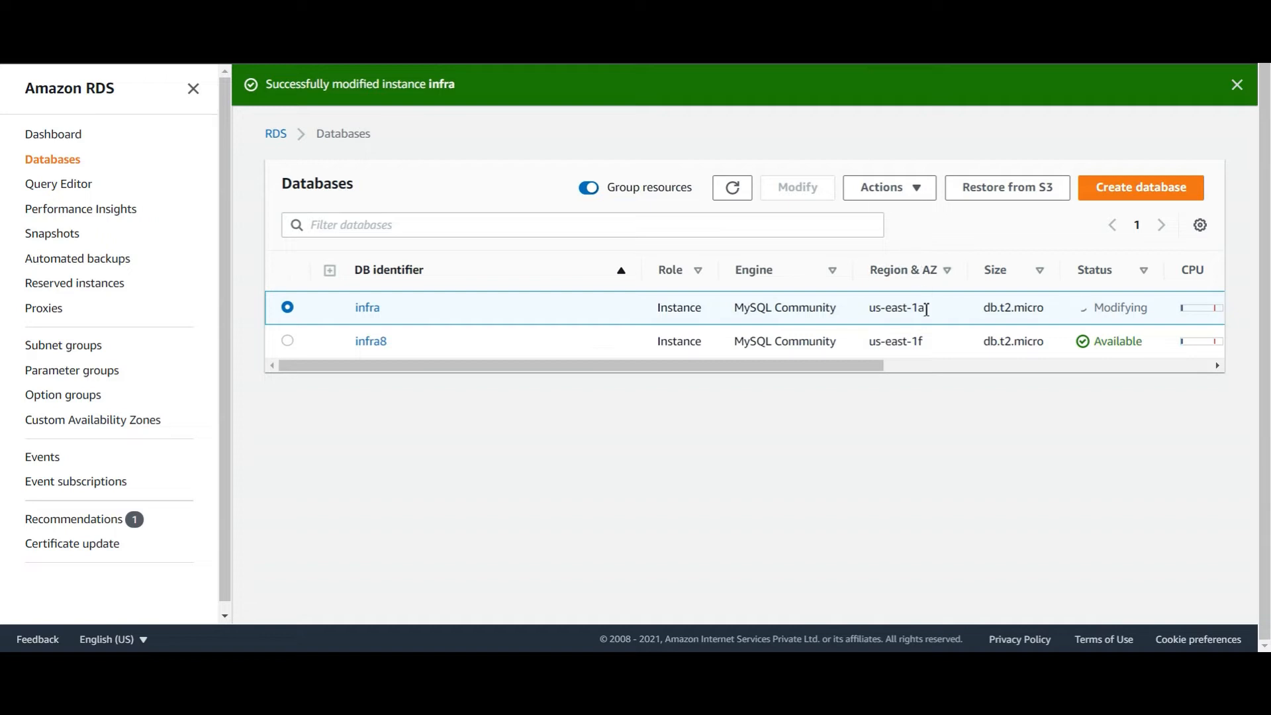
pyautogui.moveTo(1155, 309); pyautogui.dragTo(1092, 305)
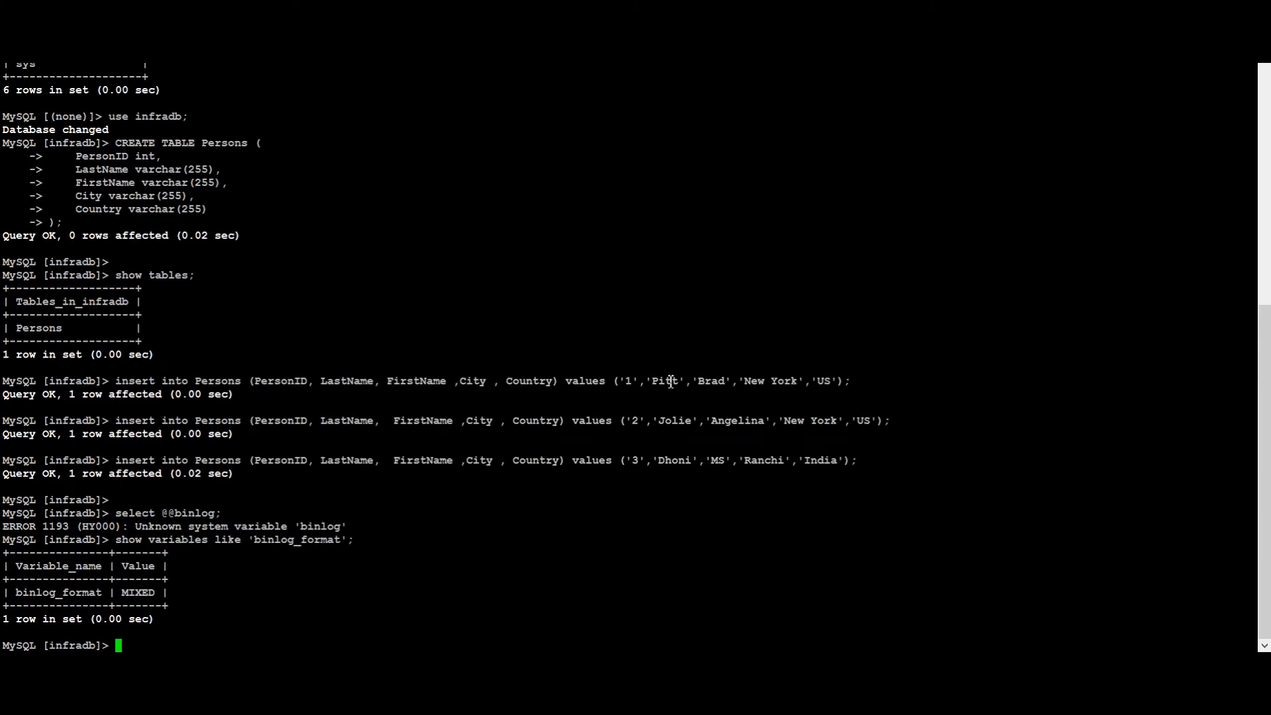
# Refresh the RDS databases list until the infra instance reads Available
pyautogui.moveTo(6, 590); pyautogui.dragTo(155, 598)
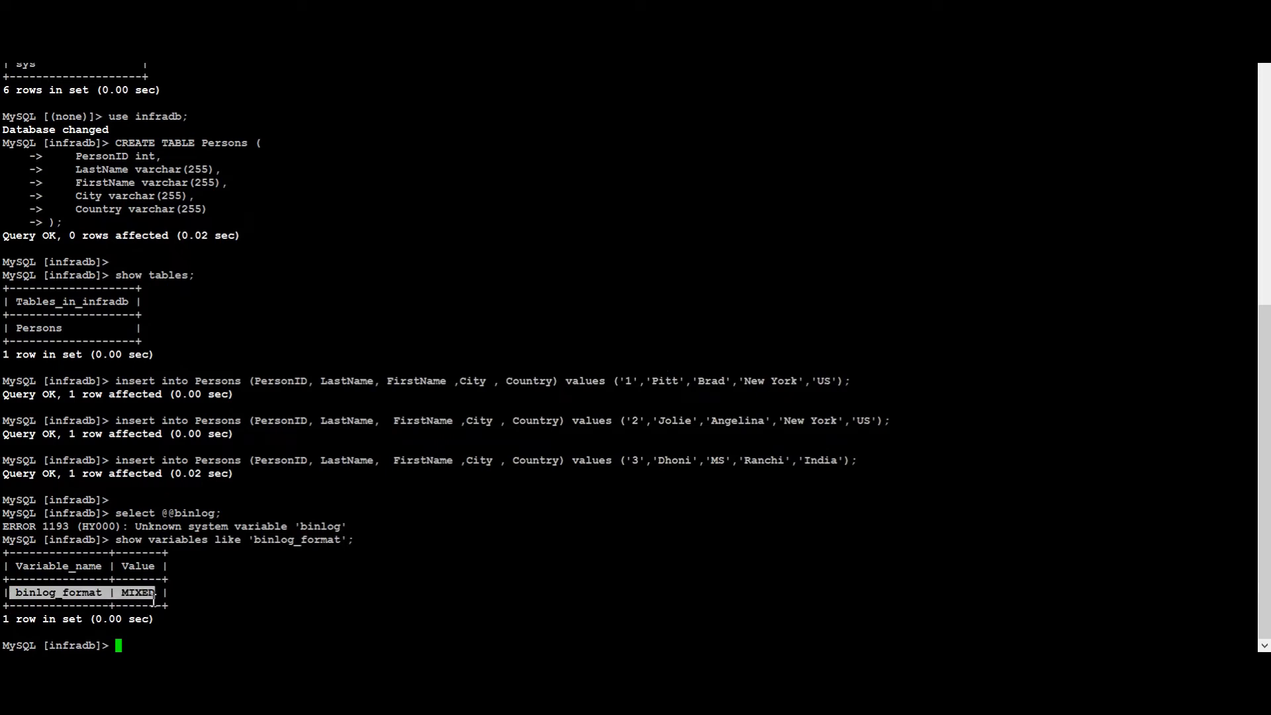
pyautogui.click(154, 598)
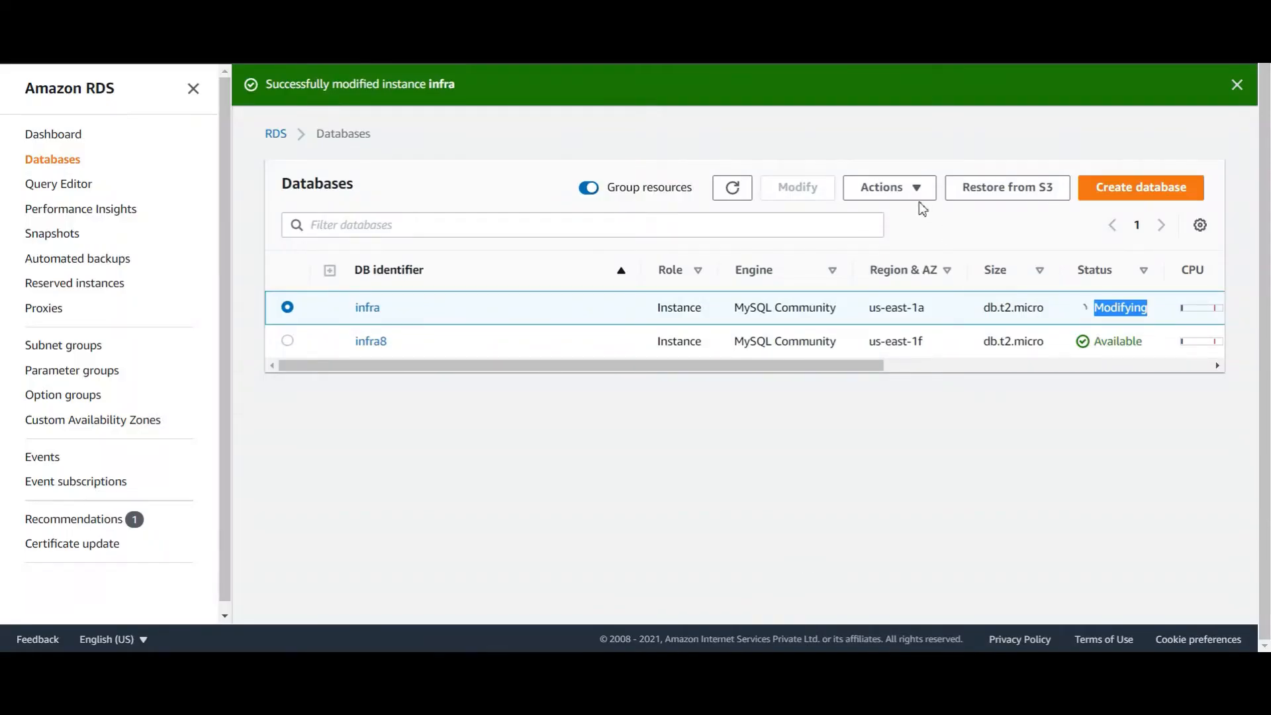
pyautogui.click(731, 189)
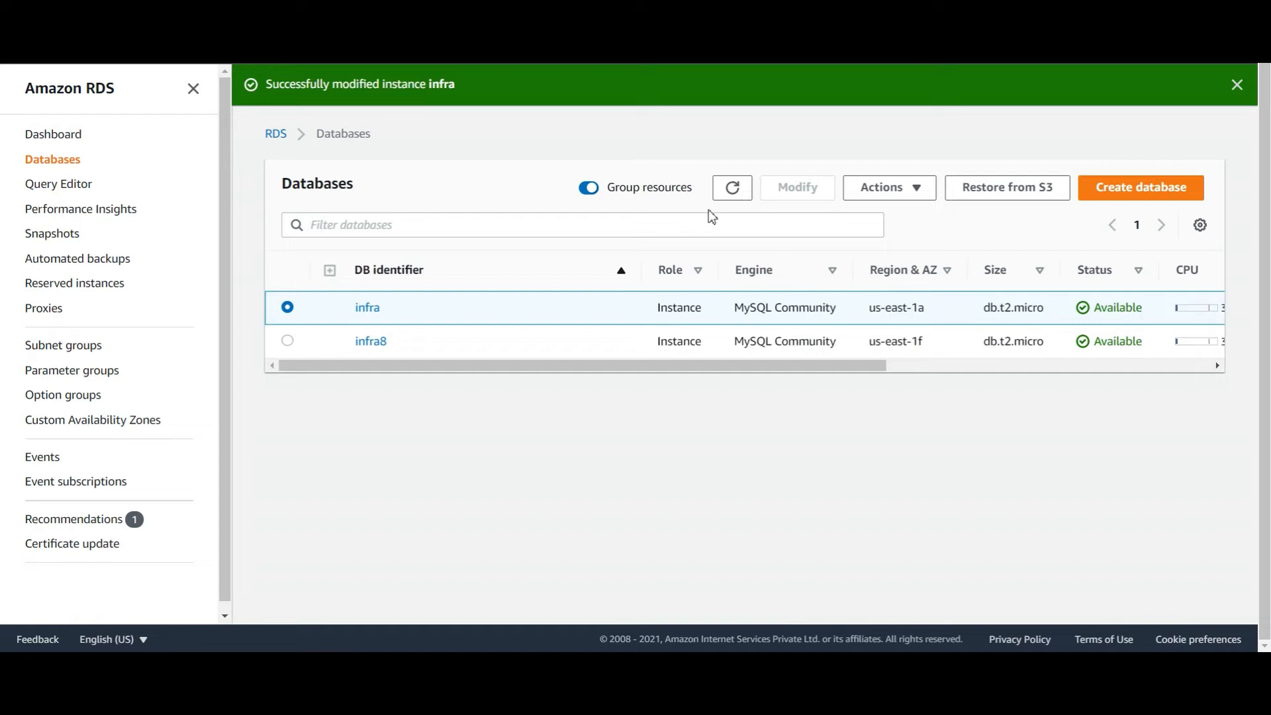
pyautogui.click(733, 196)
# Rerun the binlog_format query in MySQL, which still shows MIXED, then exit the client
pyautogui.moveTo(920, 669)
pyautogui.click(920, 596)
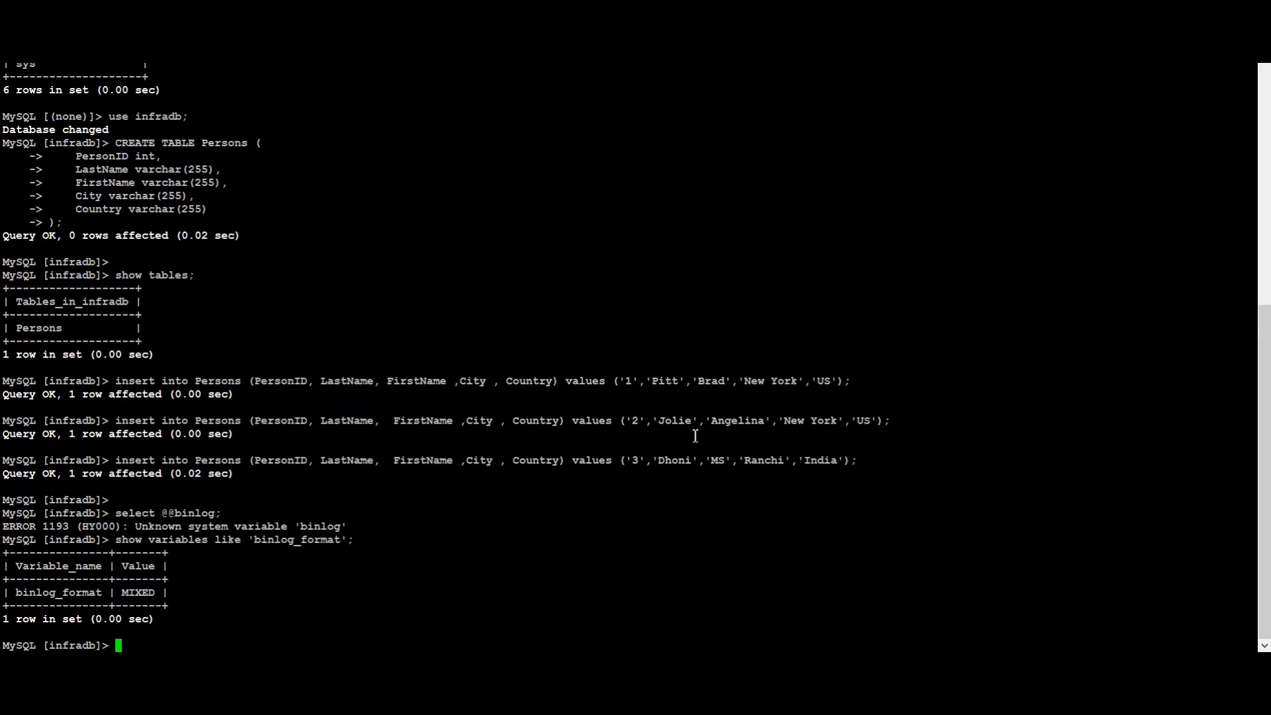
pyautogui.press('Up')
pyautogui.press('Return')
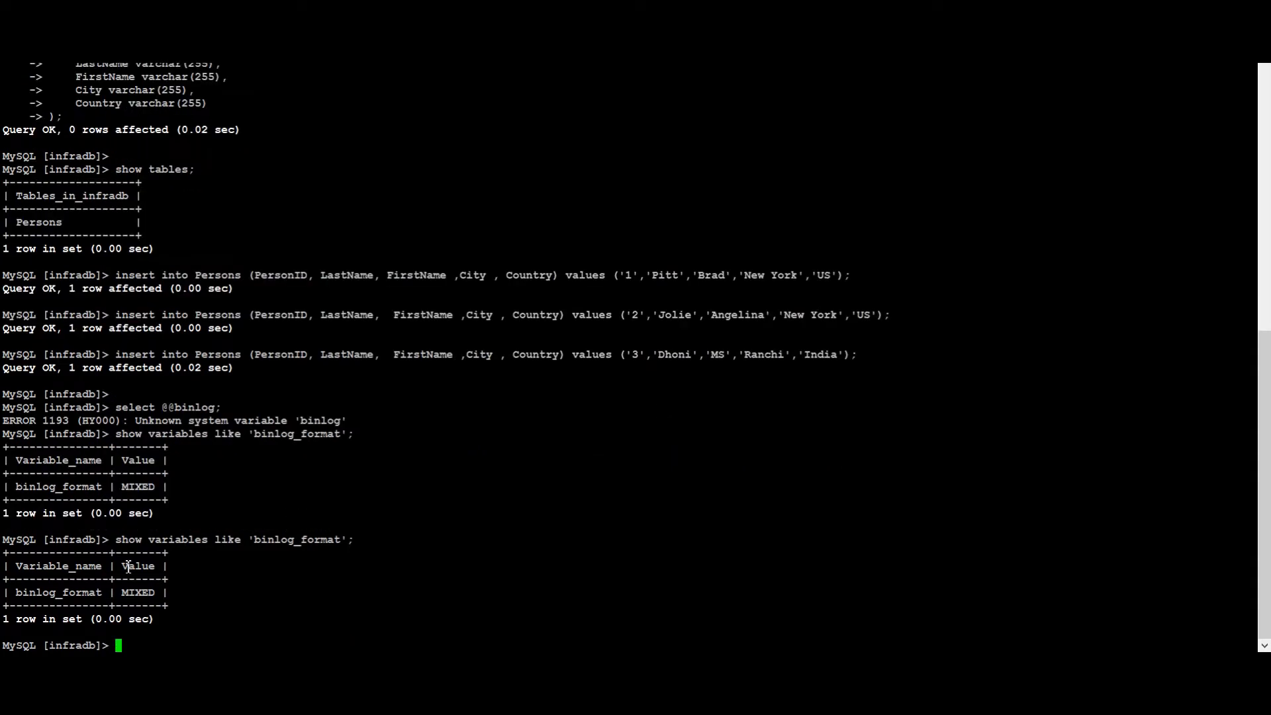
pyautogui.hotkey('ctrl', 'd')
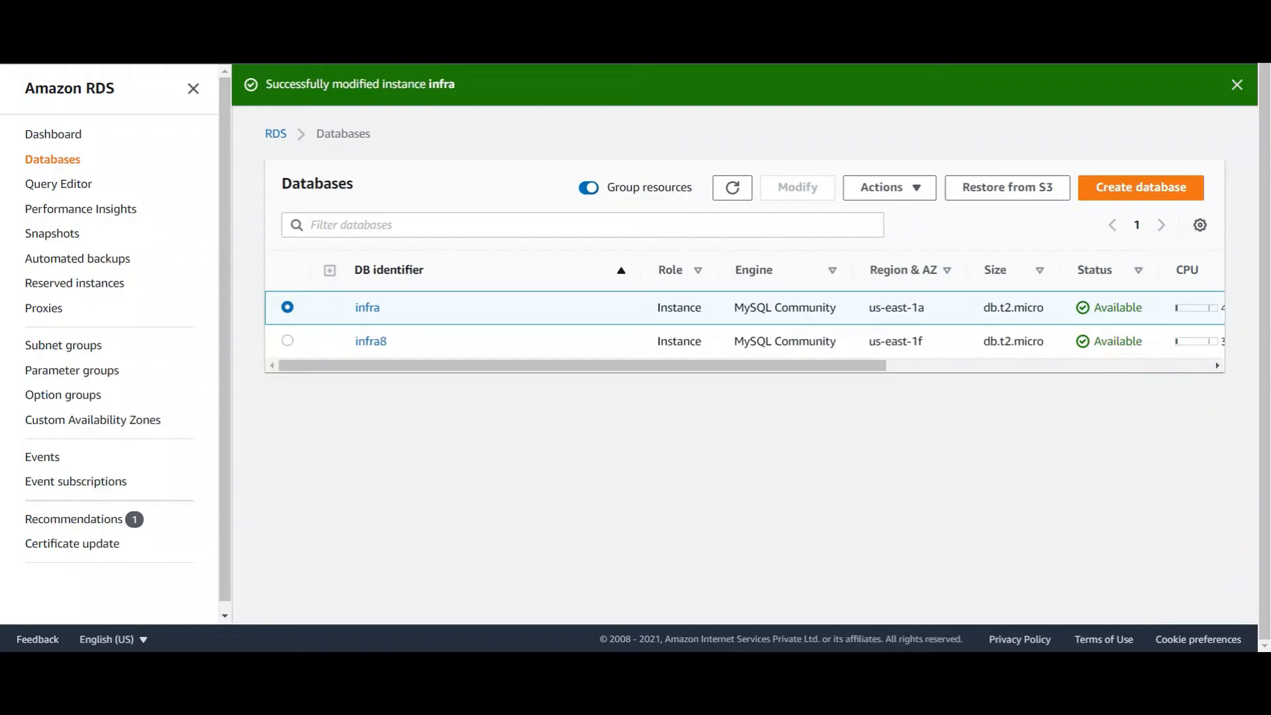
# Reboot the infra database instance and log back in to the infradb MySQL server
pyautogui.click(893, 188)
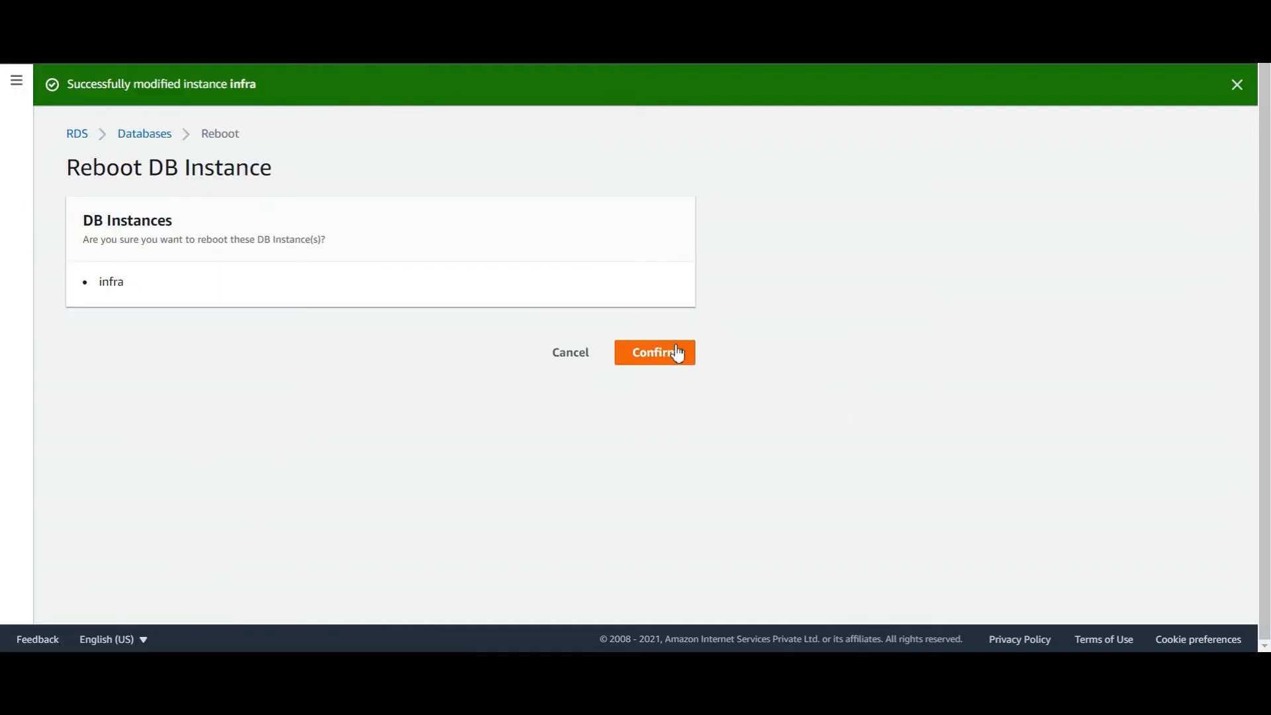
pyautogui.click(682, 351)
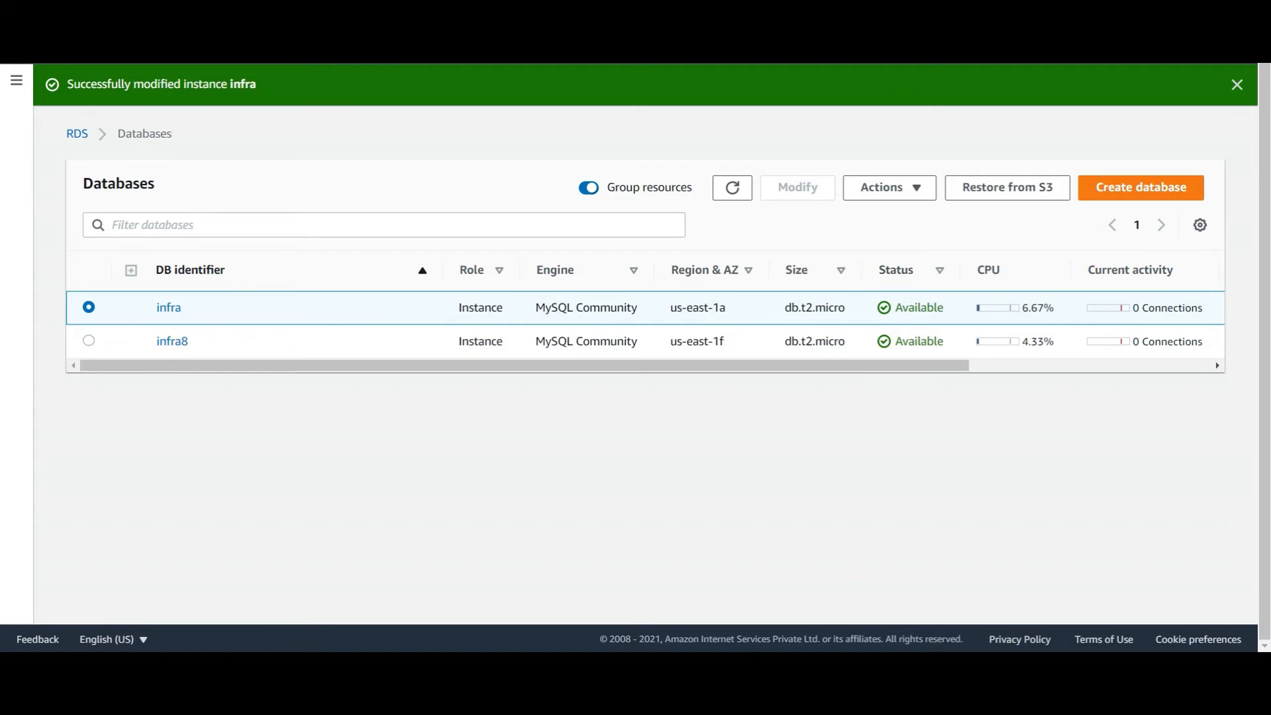
pyautogui.hotkey('alt', 'Tab')
pyautogui.press('Up')
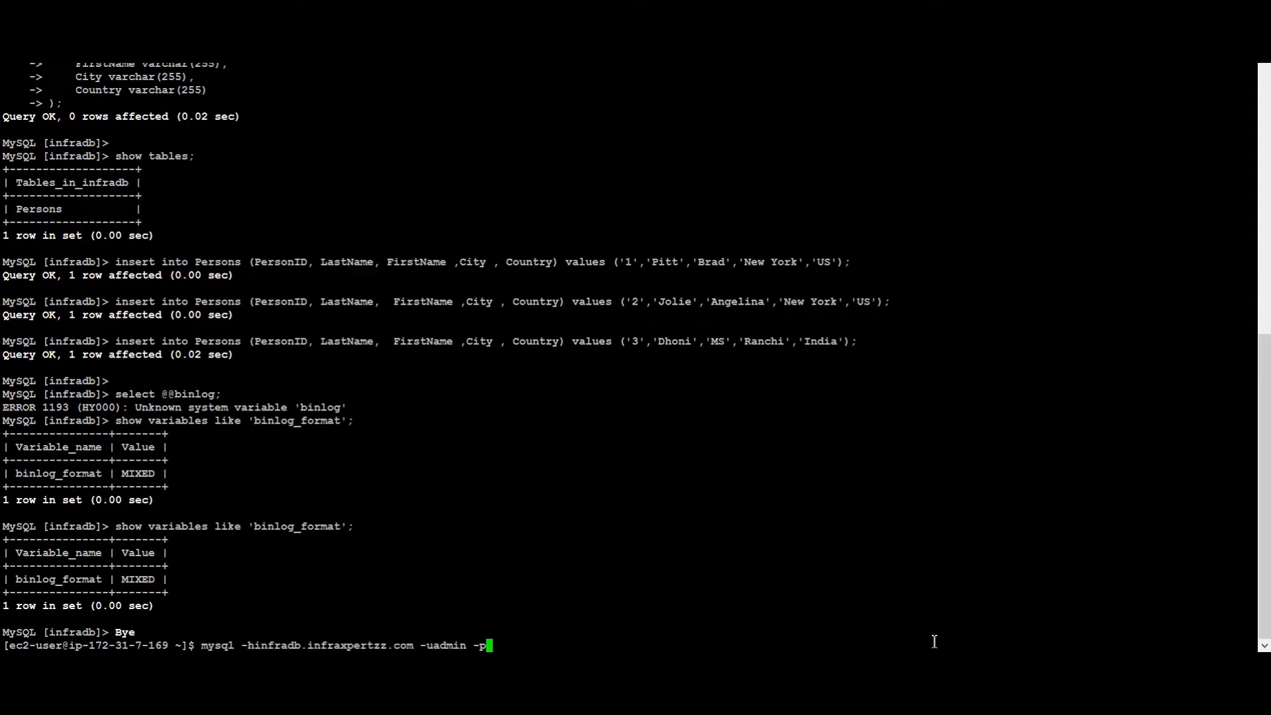
pyautogui.press('Return')
pyautogui.press('Return')
# Confirm binlog_format now reads ROW, exit MySQL, and return to the Word migration notes
pyautogui.press('Up')
pyautogui.press('Up')
pyautogui.press('Up')
pyautogui.press('Up')
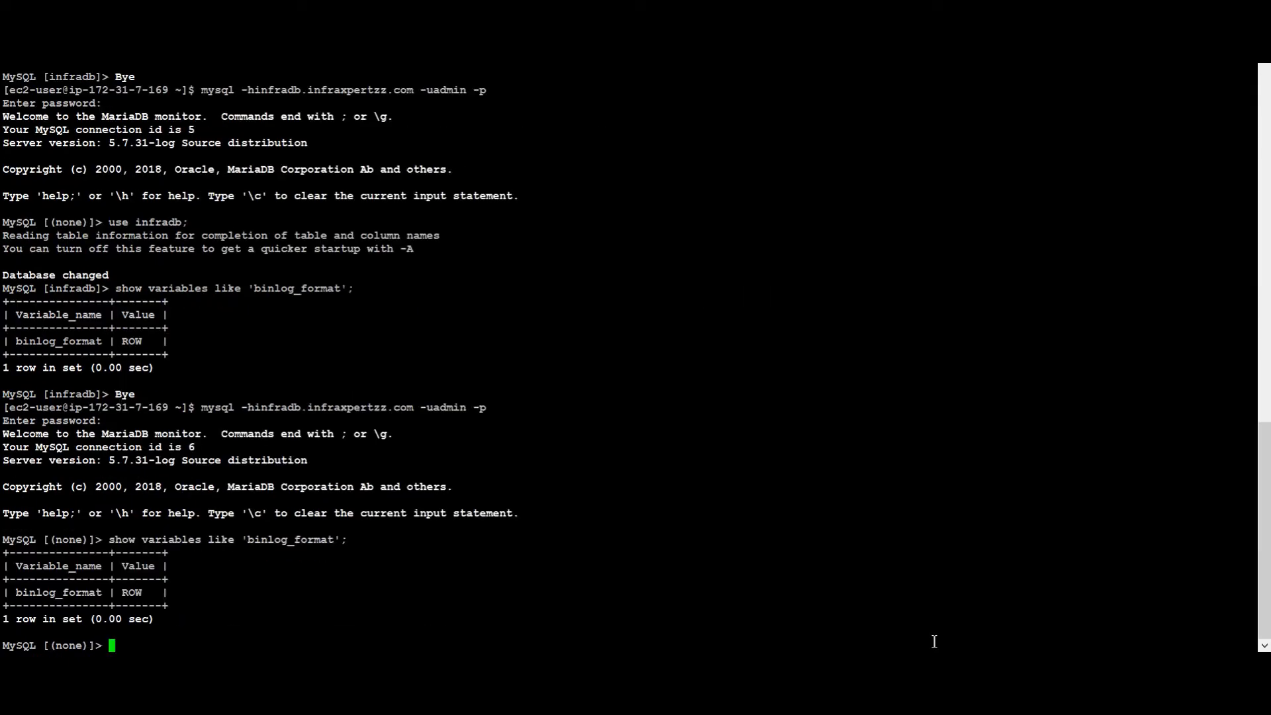
pyautogui.moveTo(164, 599); pyautogui.dragTo(24, 566)
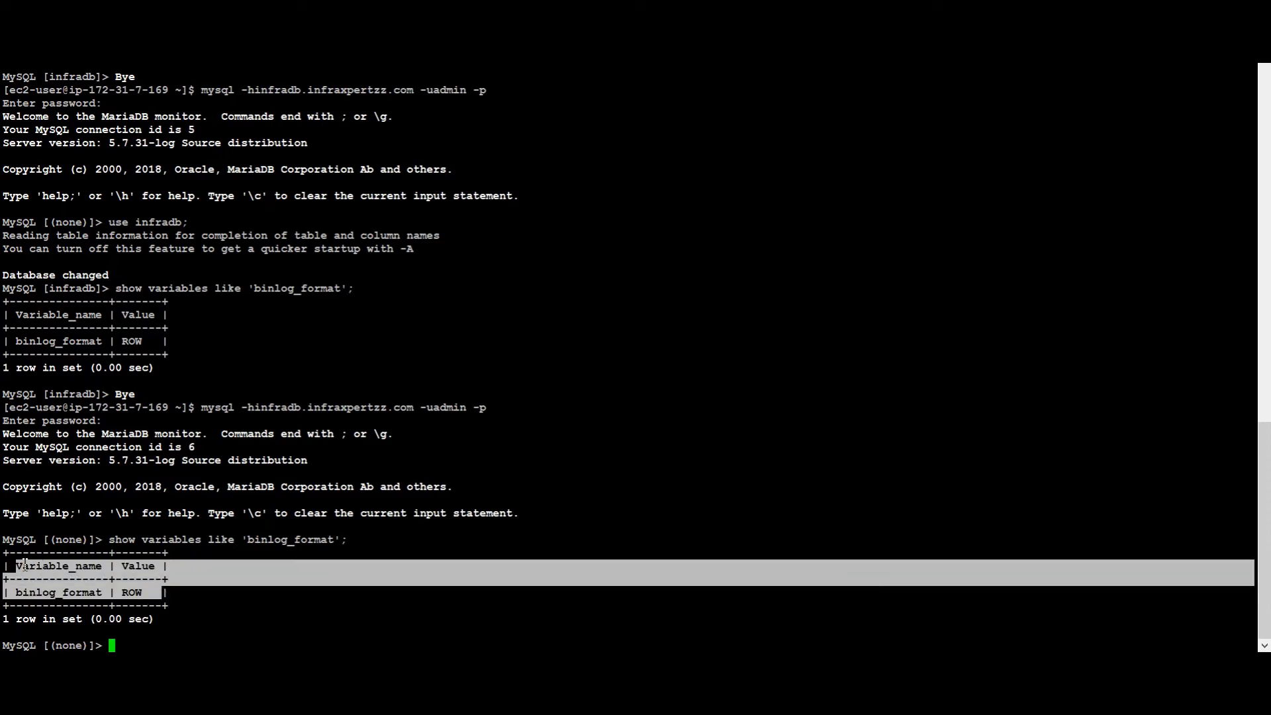
pyautogui.hotkey('ctrl', 'd')
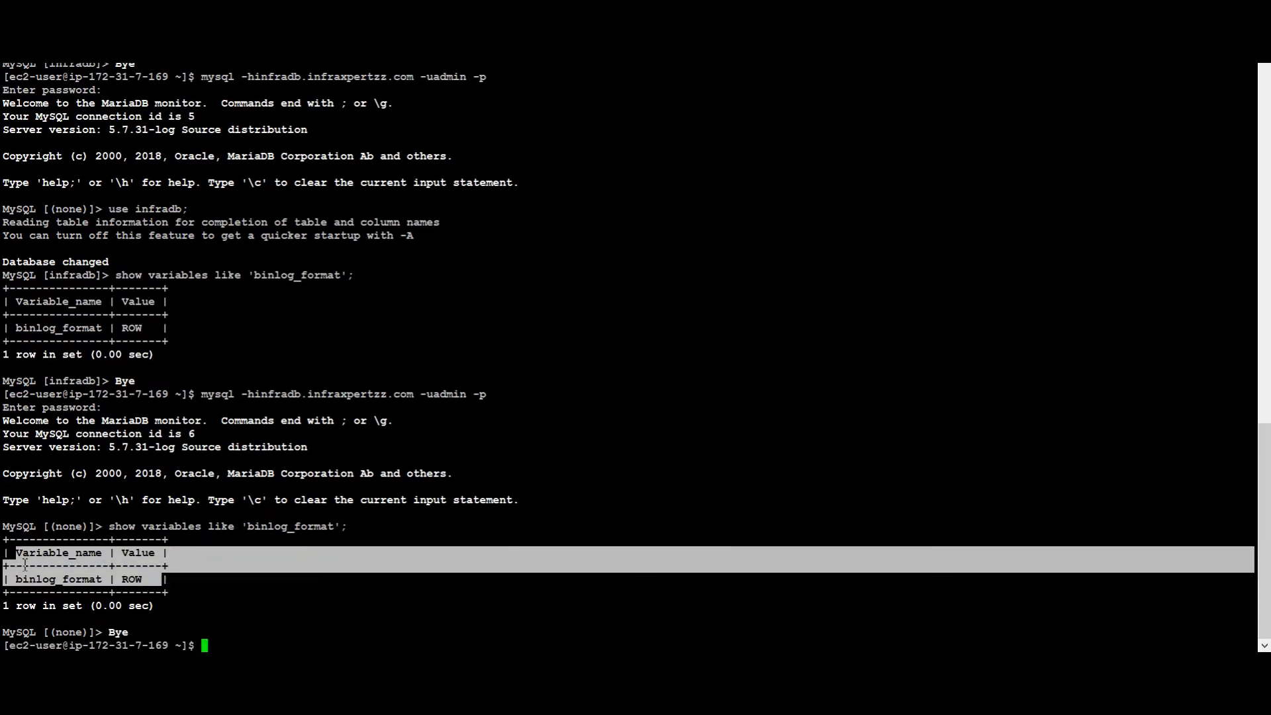
pyautogui.hotkey('alt', 'Tab')
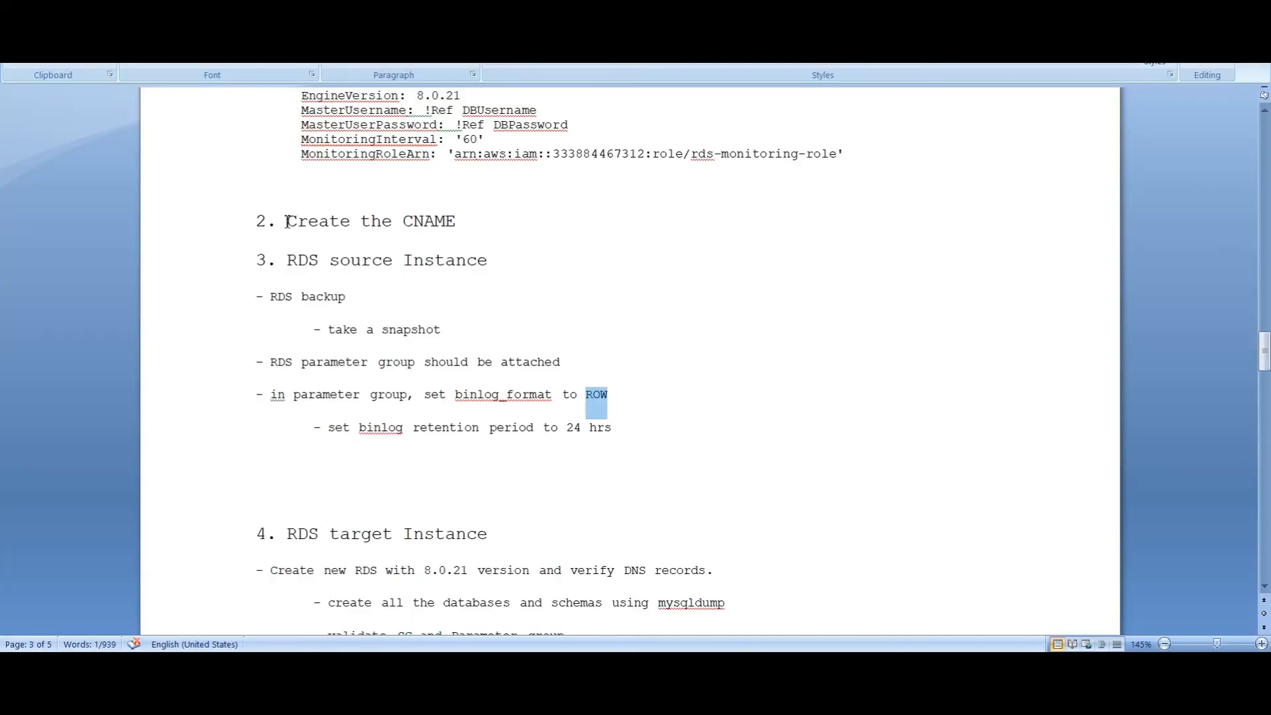
# Highlight the Create the CNAME, RDS source Instance and RDS target Instance headings in the notes
pyautogui.moveTo(287, 221); pyautogui.dragTo(442, 237)
pyautogui.moveTo(290, 262); pyautogui.dragTo(463, 272)
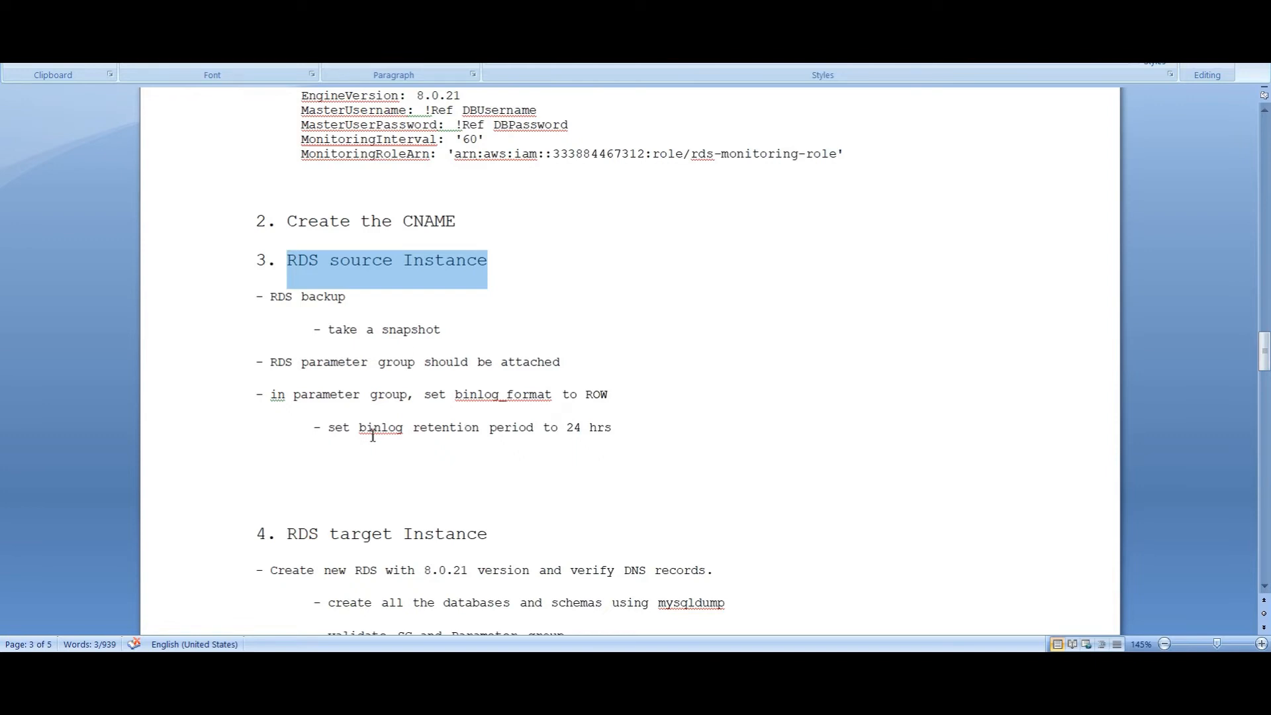
pyautogui.scroll(-3, 332, 510)
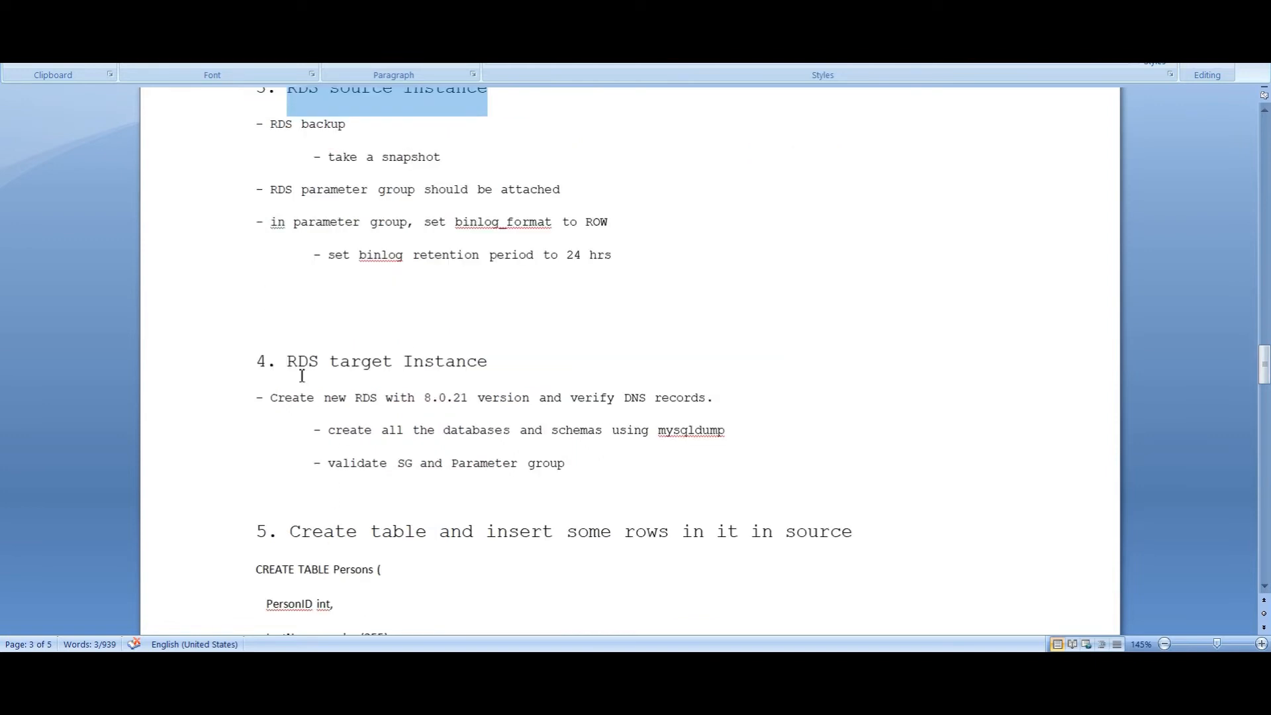
pyautogui.moveTo(295, 362); pyautogui.dragTo(487, 367)
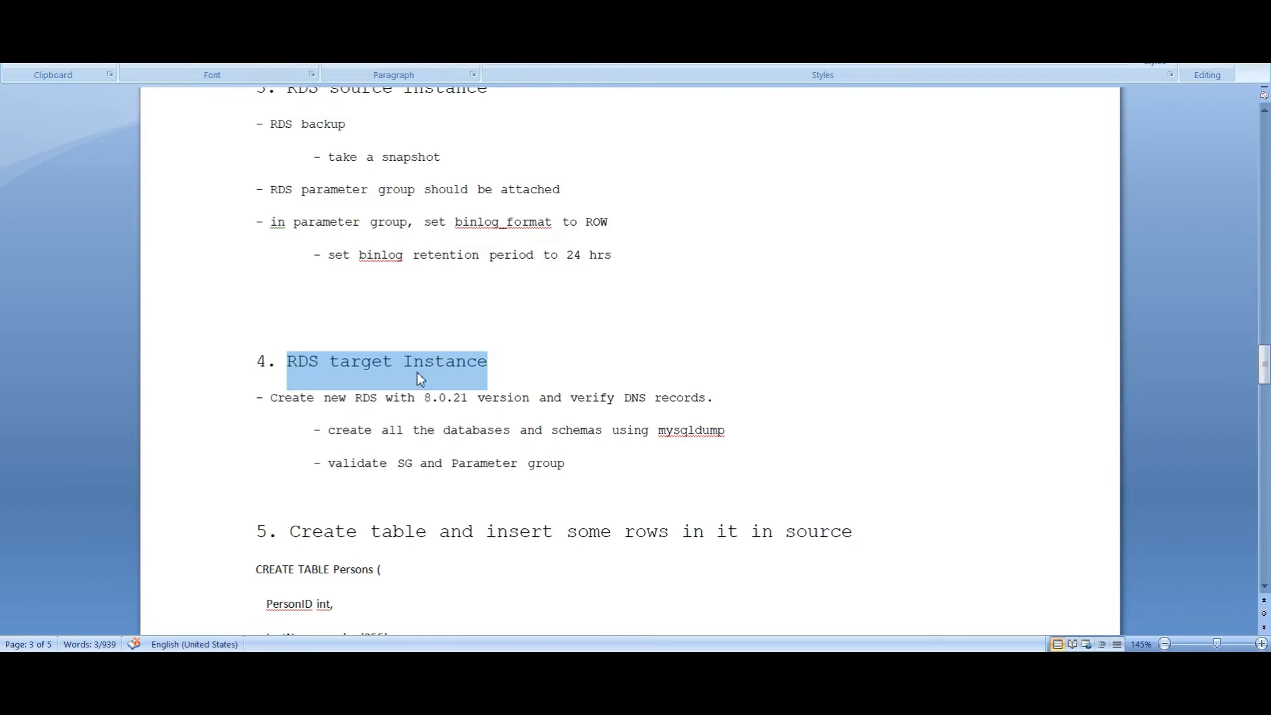
pyautogui.moveTo(288, 407); pyautogui.dragTo(688, 401)
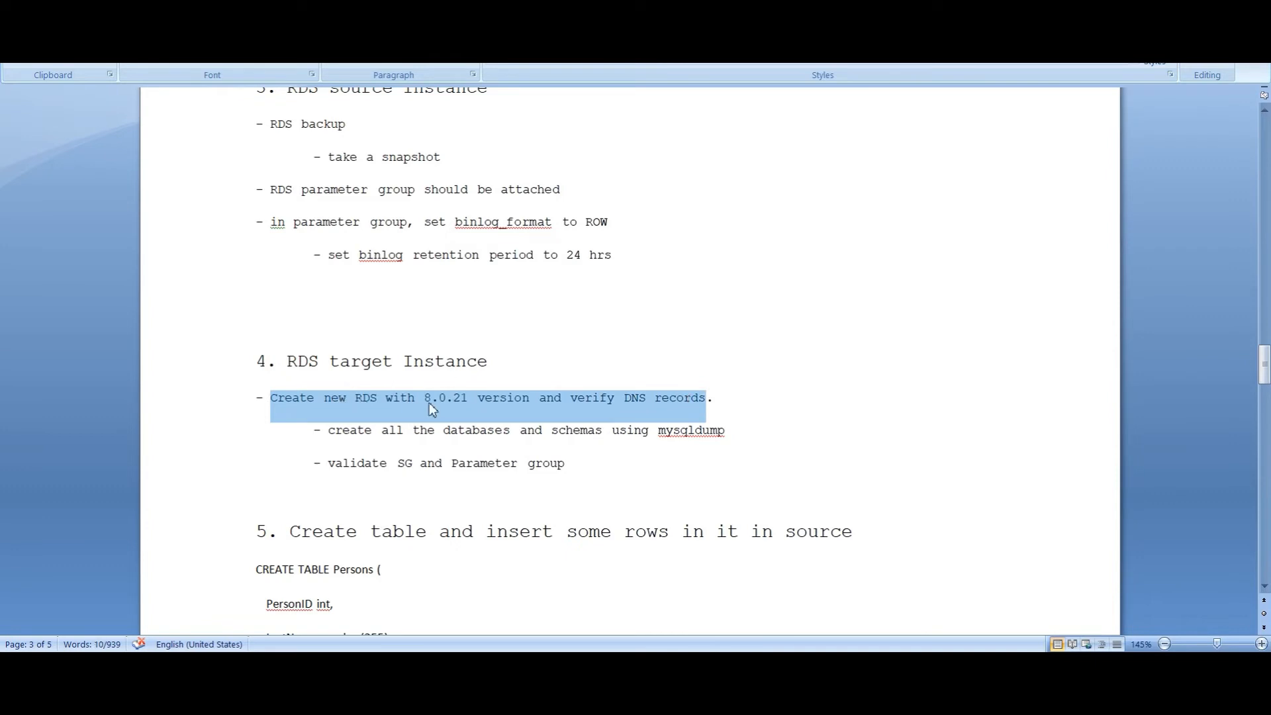
pyautogui.scroll(20, 480, 393)
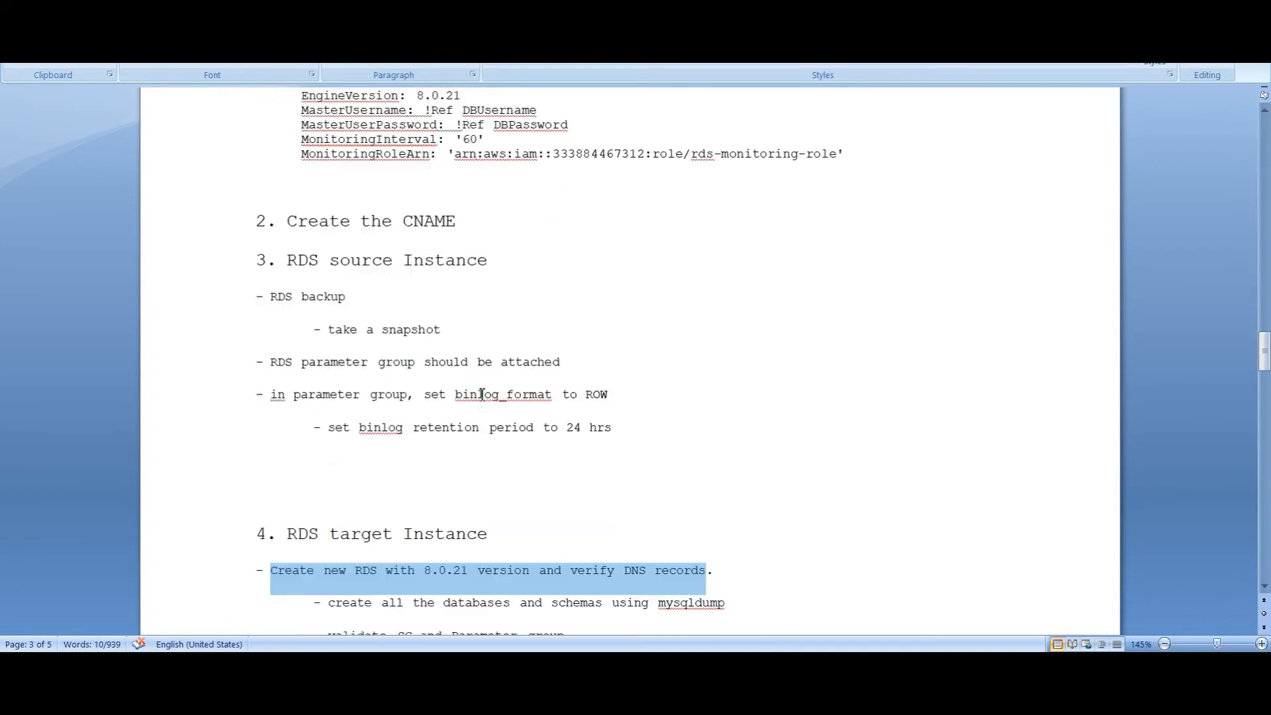
pyautogui.scroll(5, 480, 393)
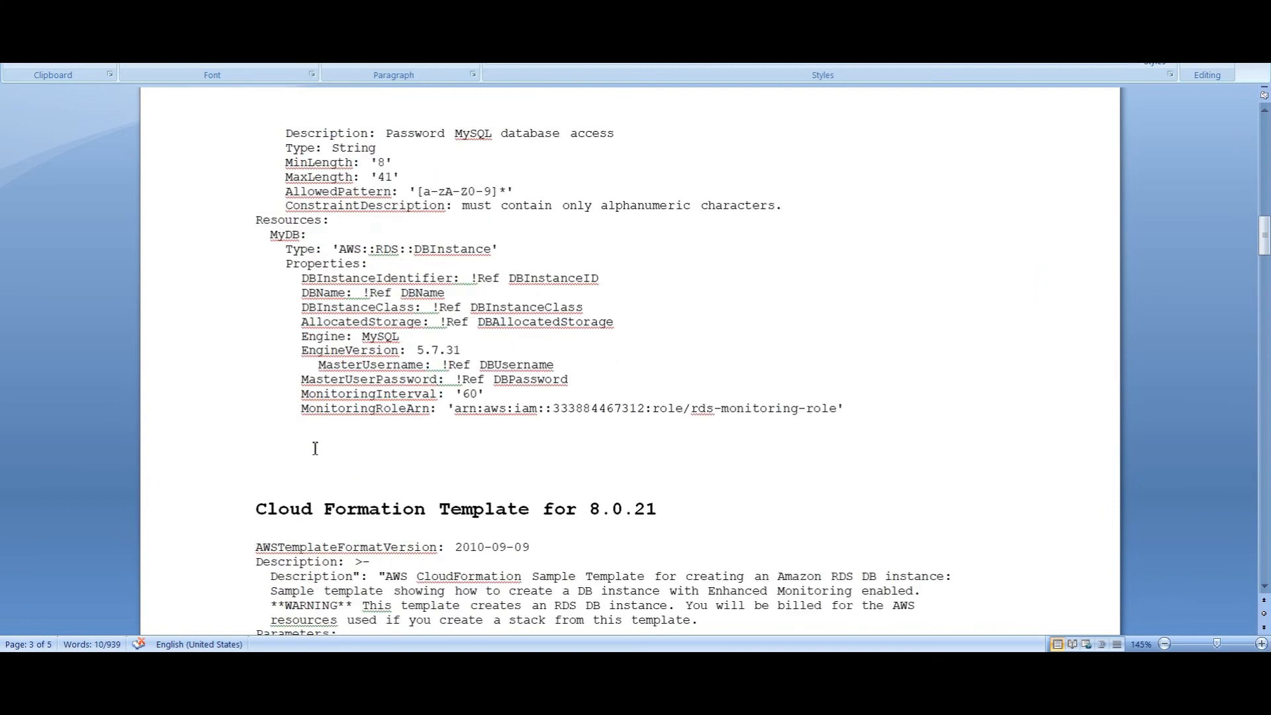
# Scroll past the Persons insert statements to the section 6 Create a Cloudwatch Role heading
pyautogui.moveTo(255, 510); pyautogui.dragTo(675, 515)
pyautogui.scroll(-18, 675, 503)
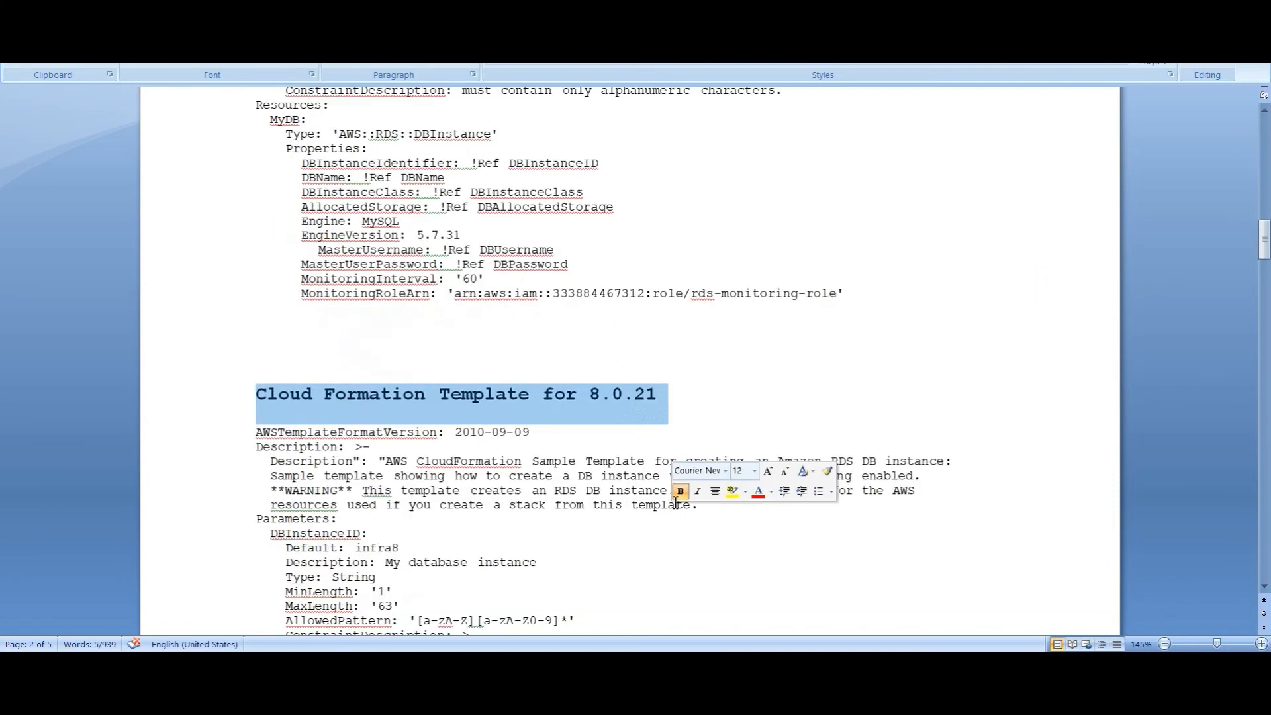
pyautogui.scroll(-7, 675, 501)
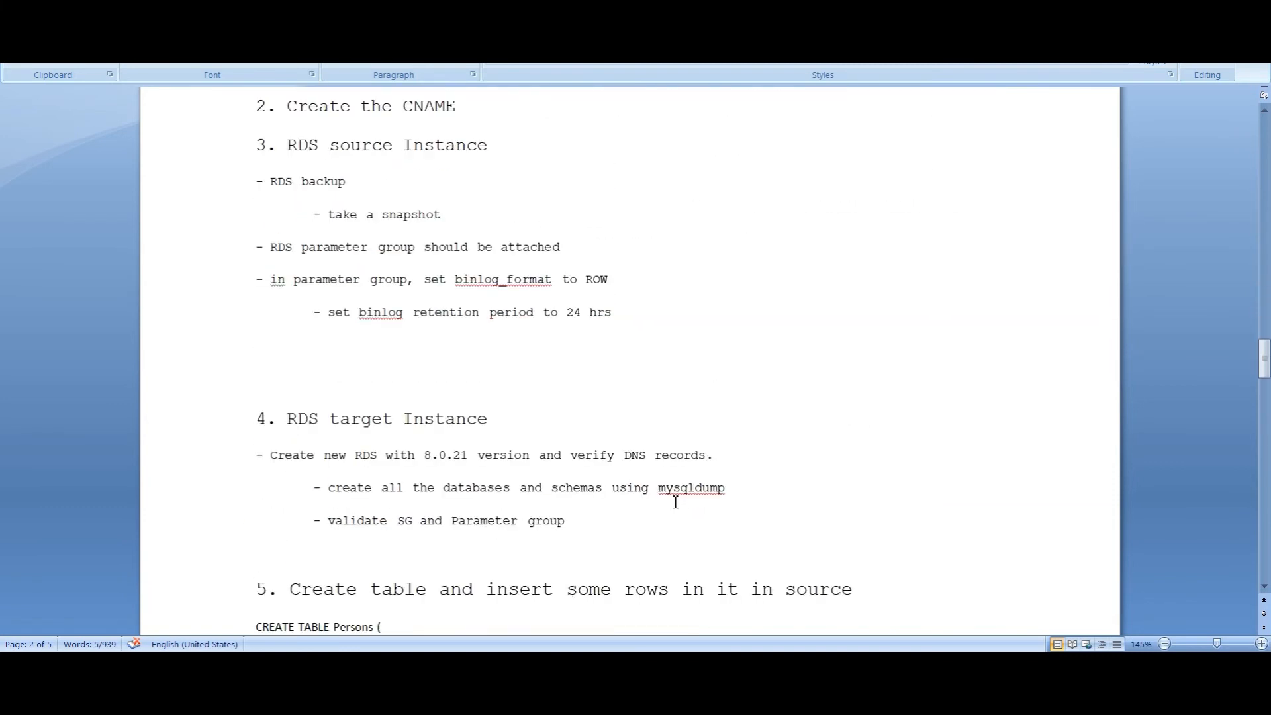
pyautogui.scroll(-3, 675, 502)
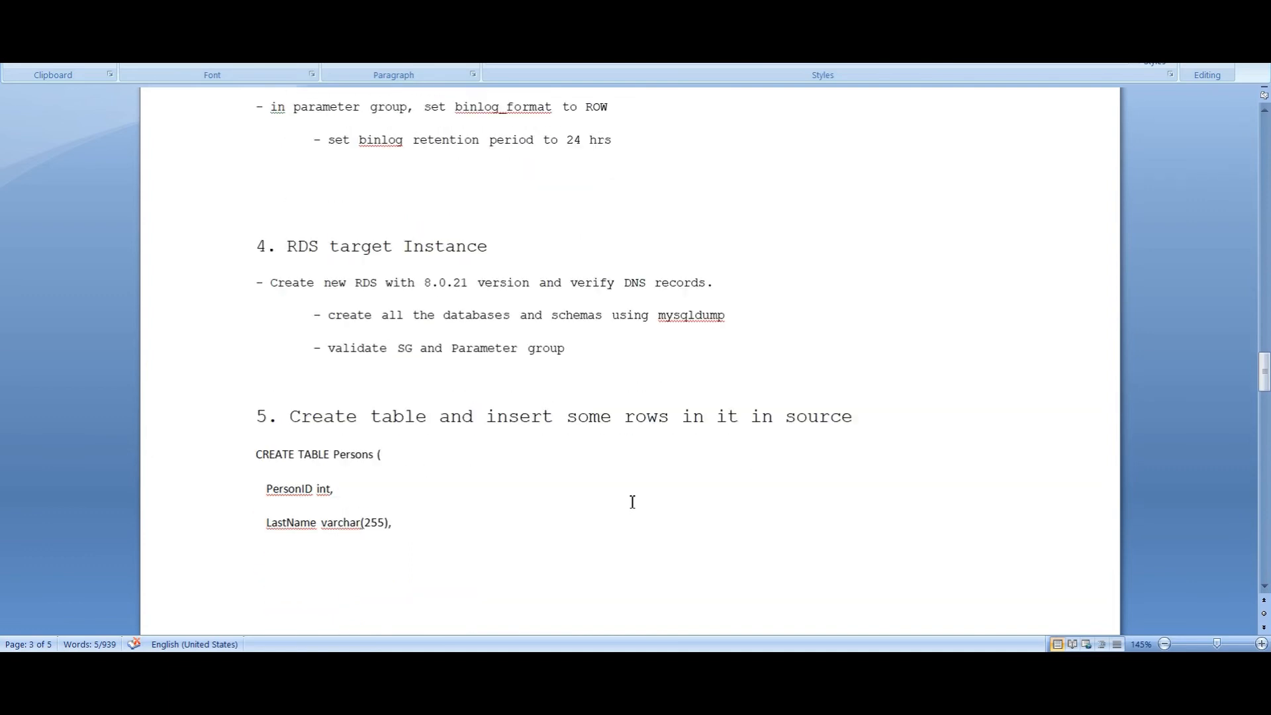
pyautogui.moveTo(290, 418); pyautogui.dragTo(596, 422)
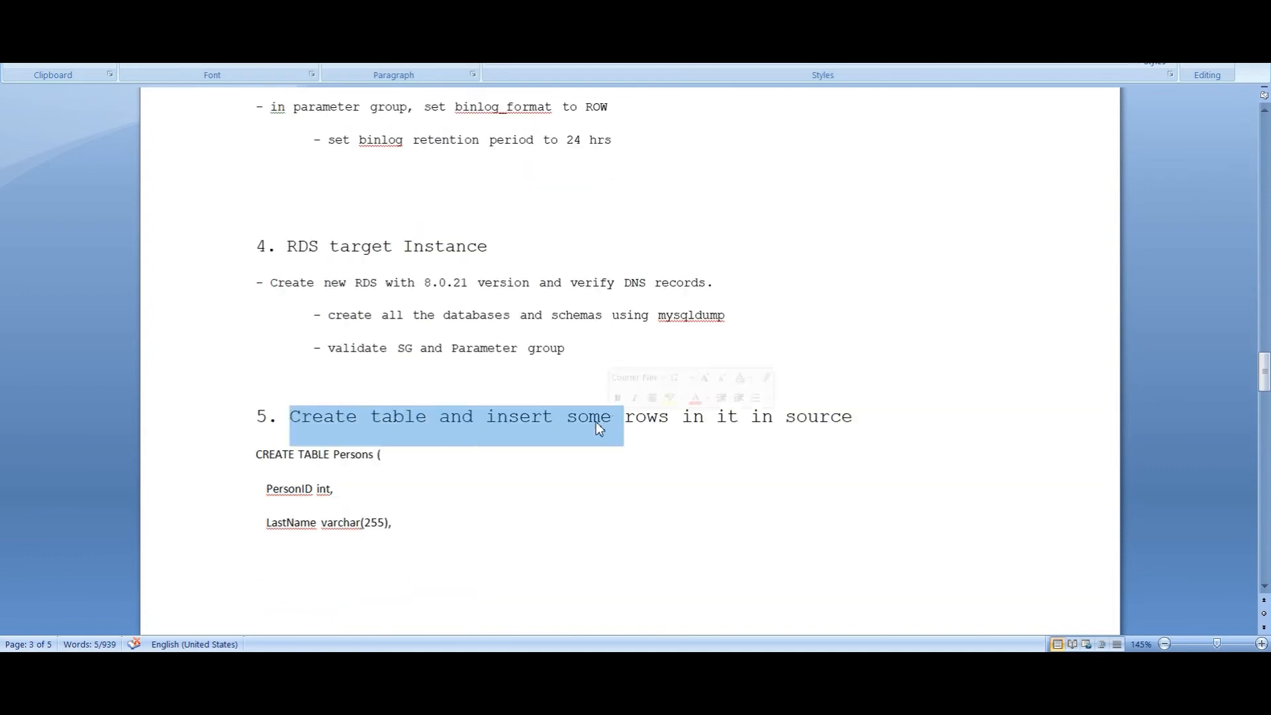
pyautogui.scroll(-12, 595, 422)
pyautogui.moveTo(262, 399); pyautogui.dragTo(851, 471)
pyautogui.scroll(-2, 586, 497)
pyautogui.scroll(-1, 586, 497)
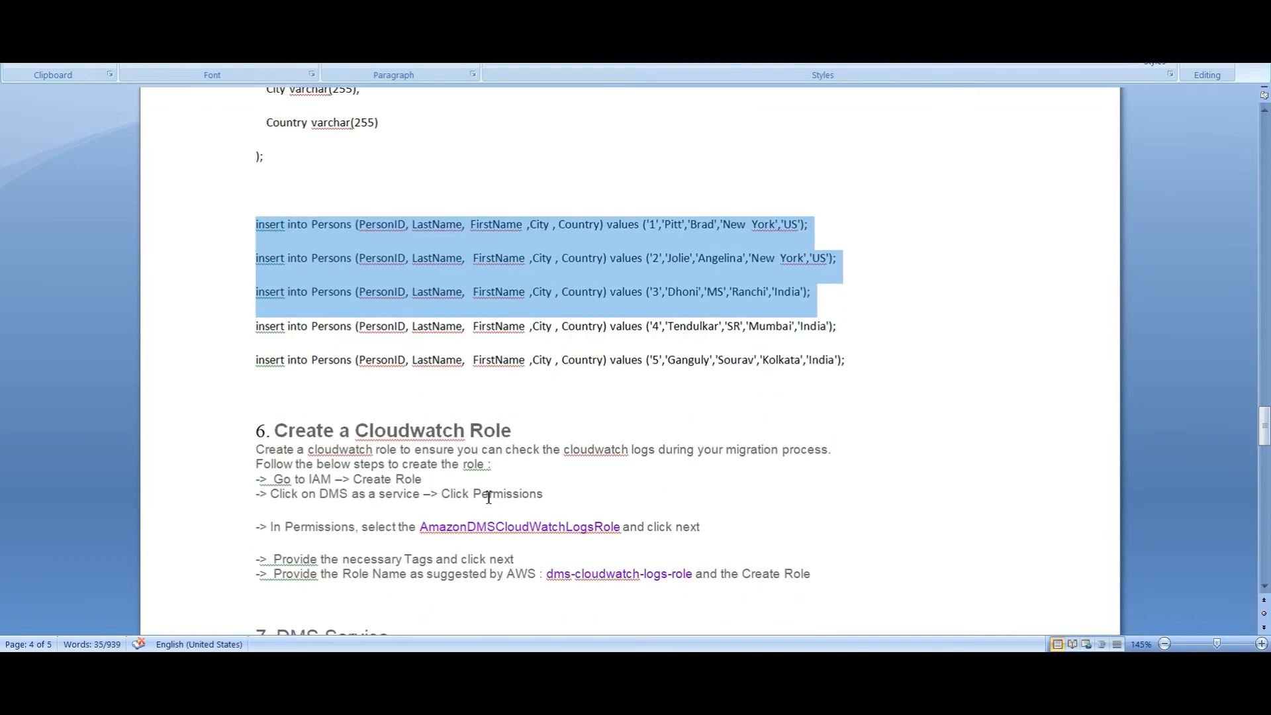
pyautogui.moveTo(275, 427); pyautogui.dragTo(512, 432)
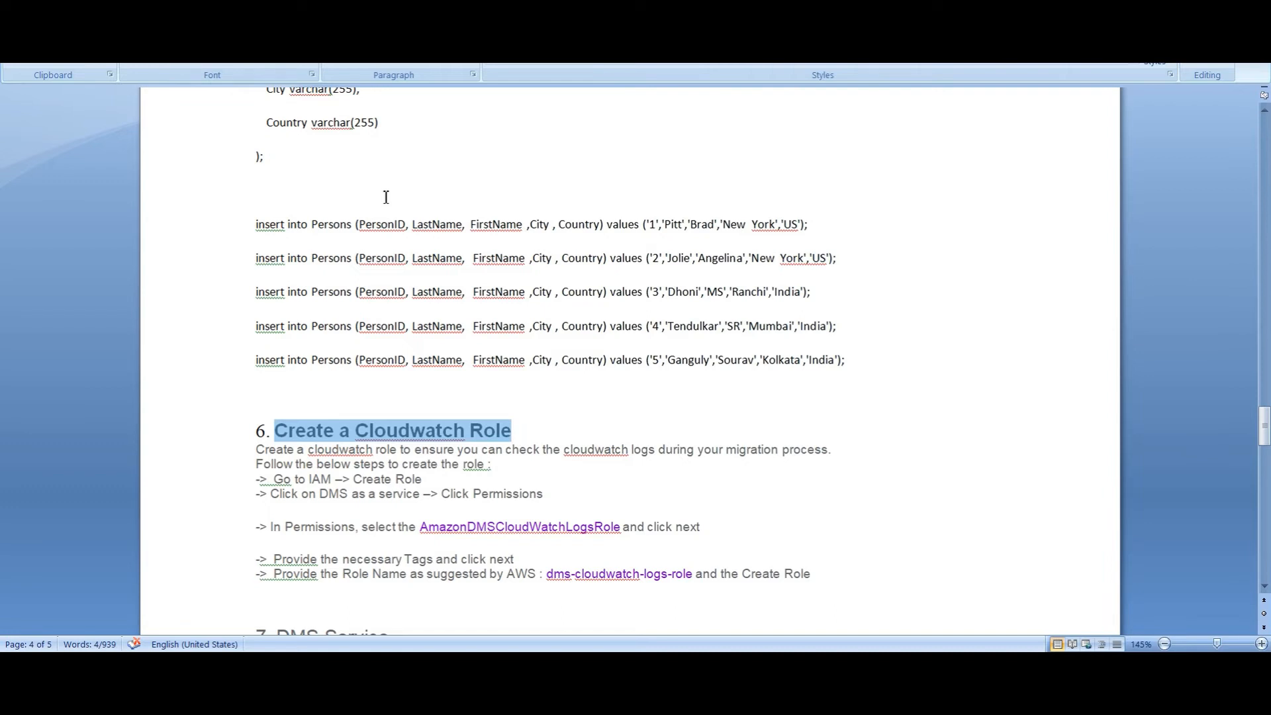
# Go over the CloudWatch role's purpose and the Go to IAM, DMS and Permissions steps
pyautogui.scroll(-2, 321, 440)
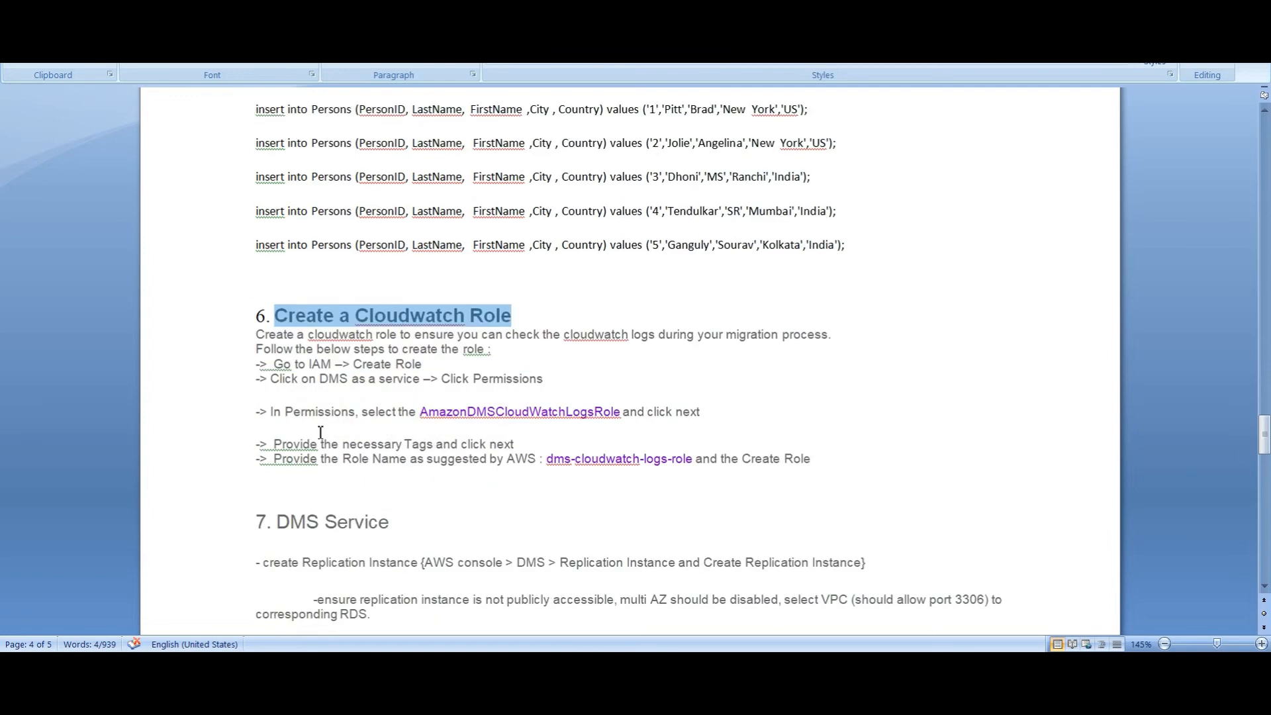
pyautogui.moveTo(309, 337); pyautogui.dragTo(454, 351)
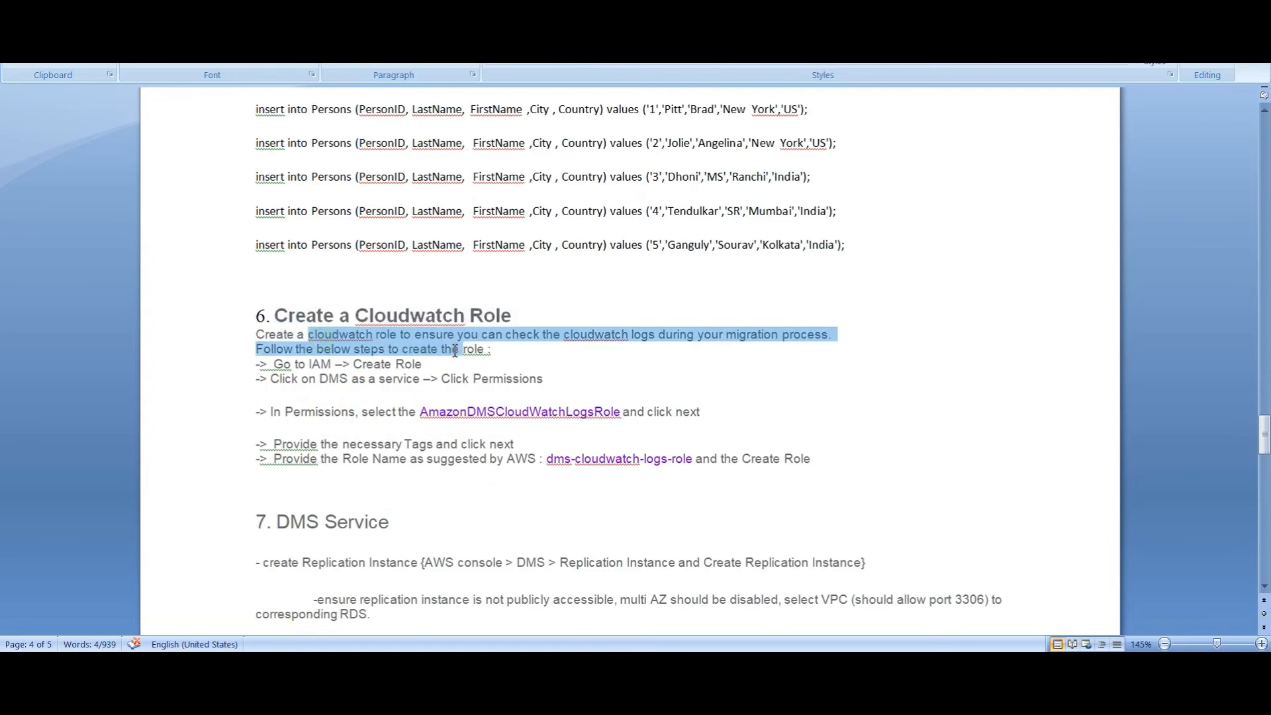
pyautogui.click(302, 375)
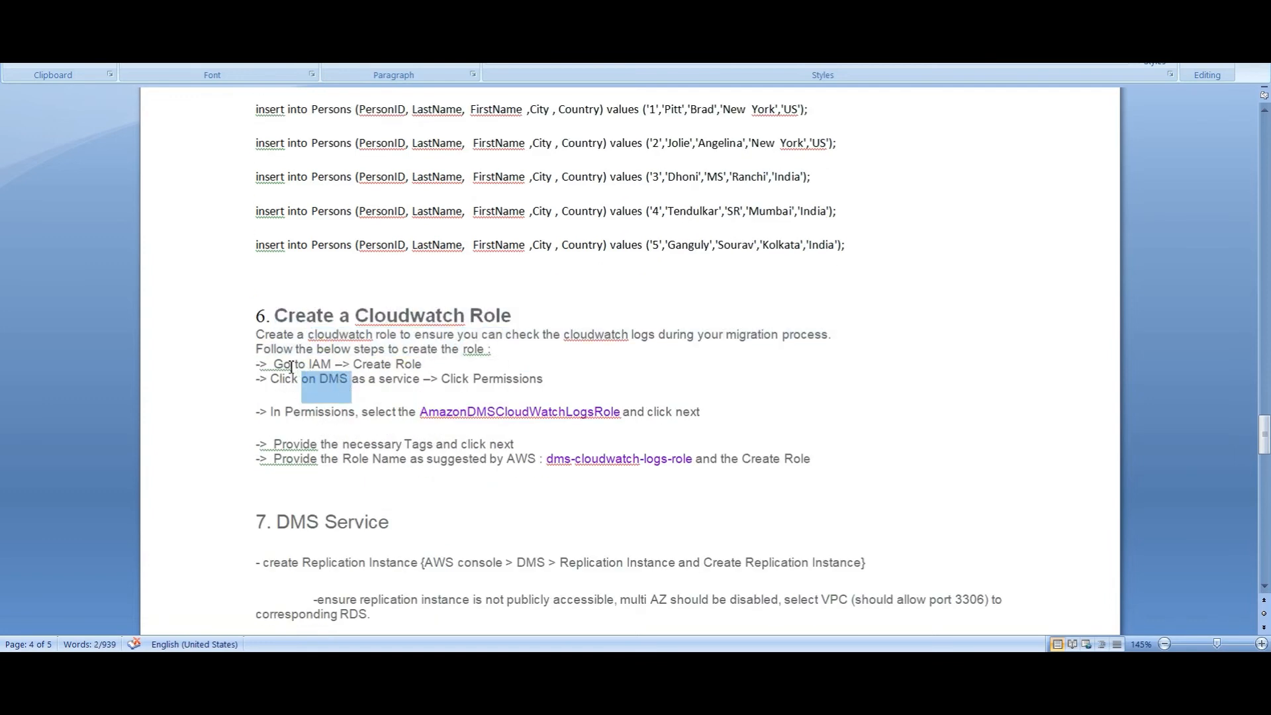
pyautogui.moveTo(273, 364); pyautogui.dragTo(341, 378)
pyautogui.click(360, 378)
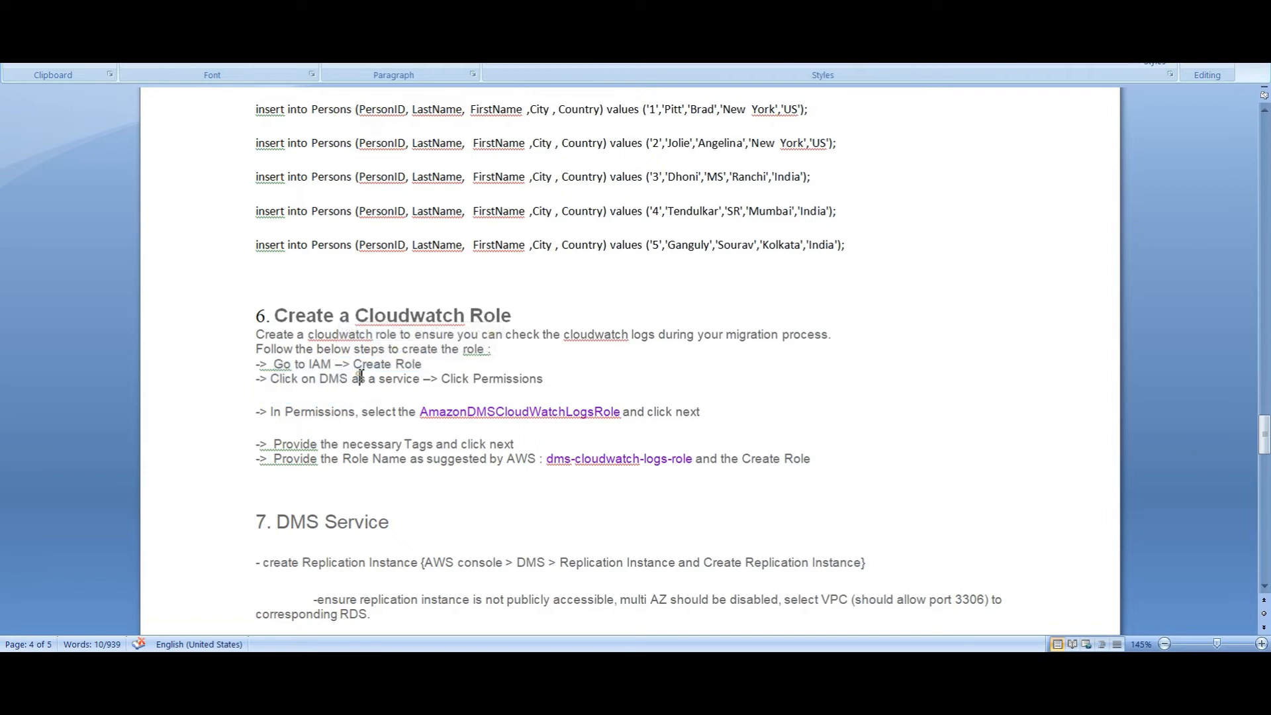
pyautogui.moveTo(305, 379); pyautogui.dragTo(356, 388)
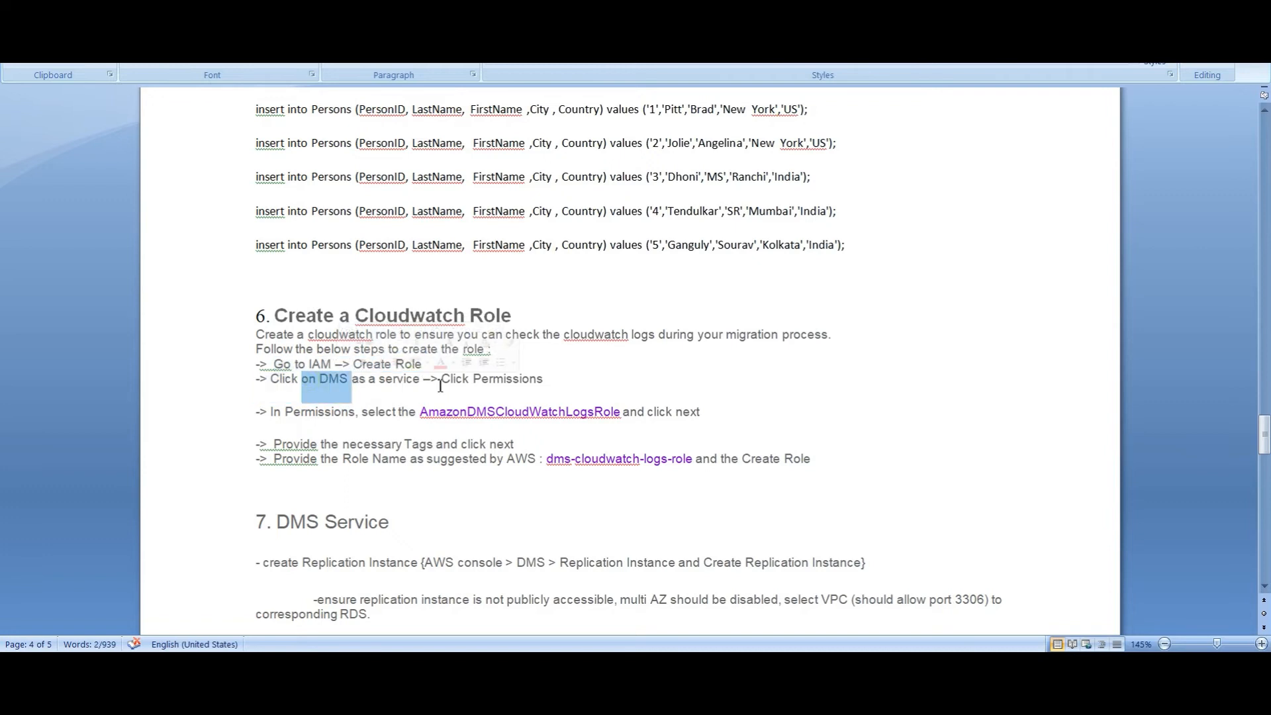
pyautogui.moveTo(437, 384); pyautogui.dragTo(495, 388)
# Go over the permissions, tags and role name dms-cloudwatch-logs-role, reaching section 7 DMS Service
pyautogui.moveTo(306, 415); pyautogui.dragTo(341, 417)
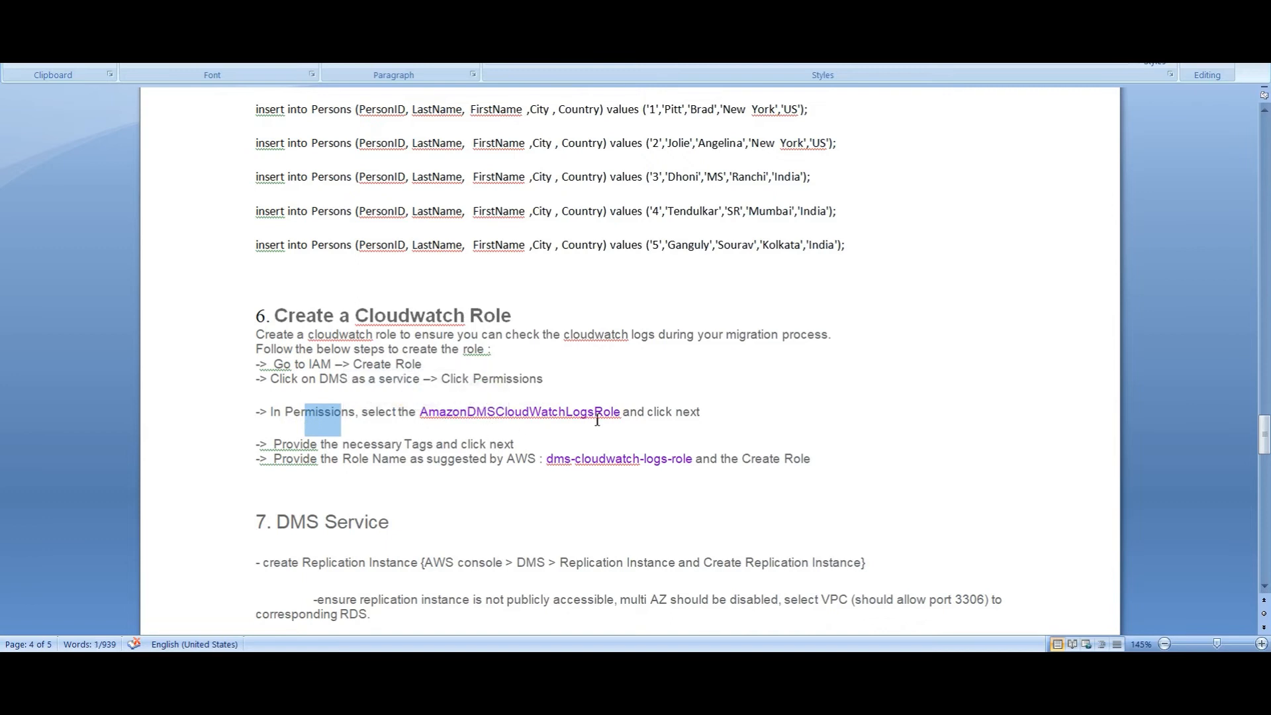
pyautogui.moveTo(648, 412); pyautogui.dragTo(682, 414)
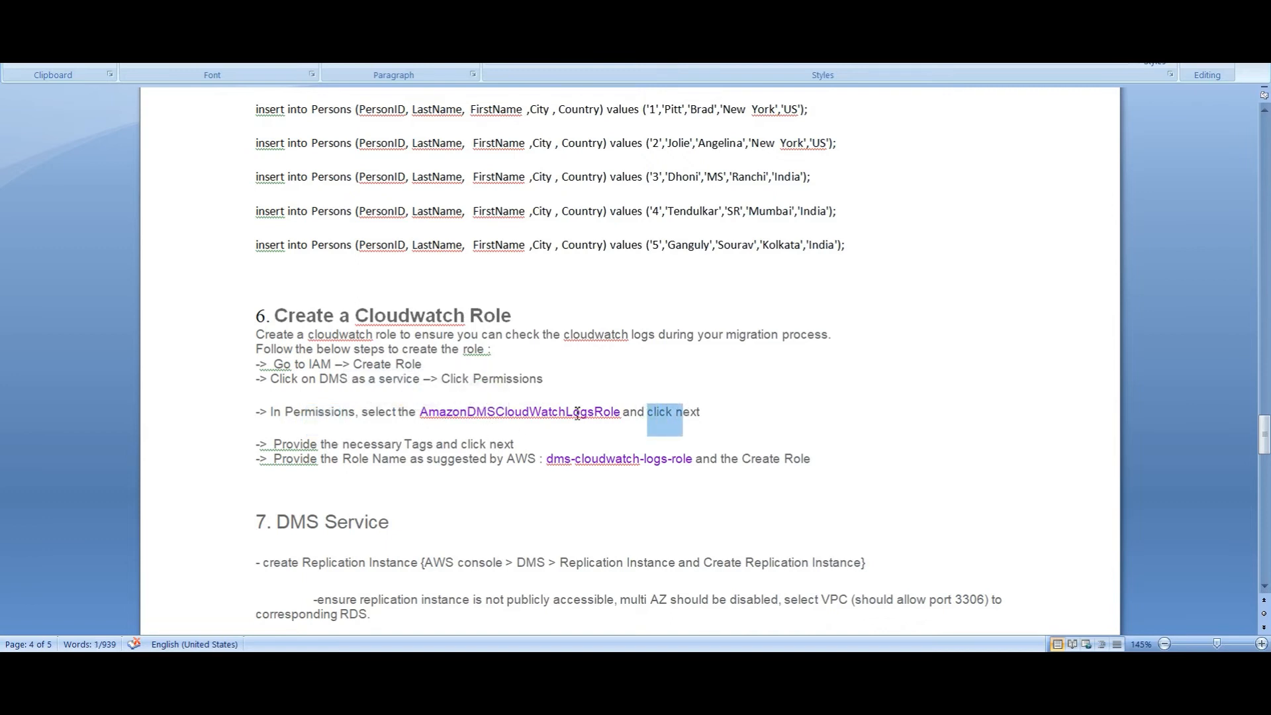
pyautogui.moveTo(293, 450); pyautogui.dragTo(449, 449)
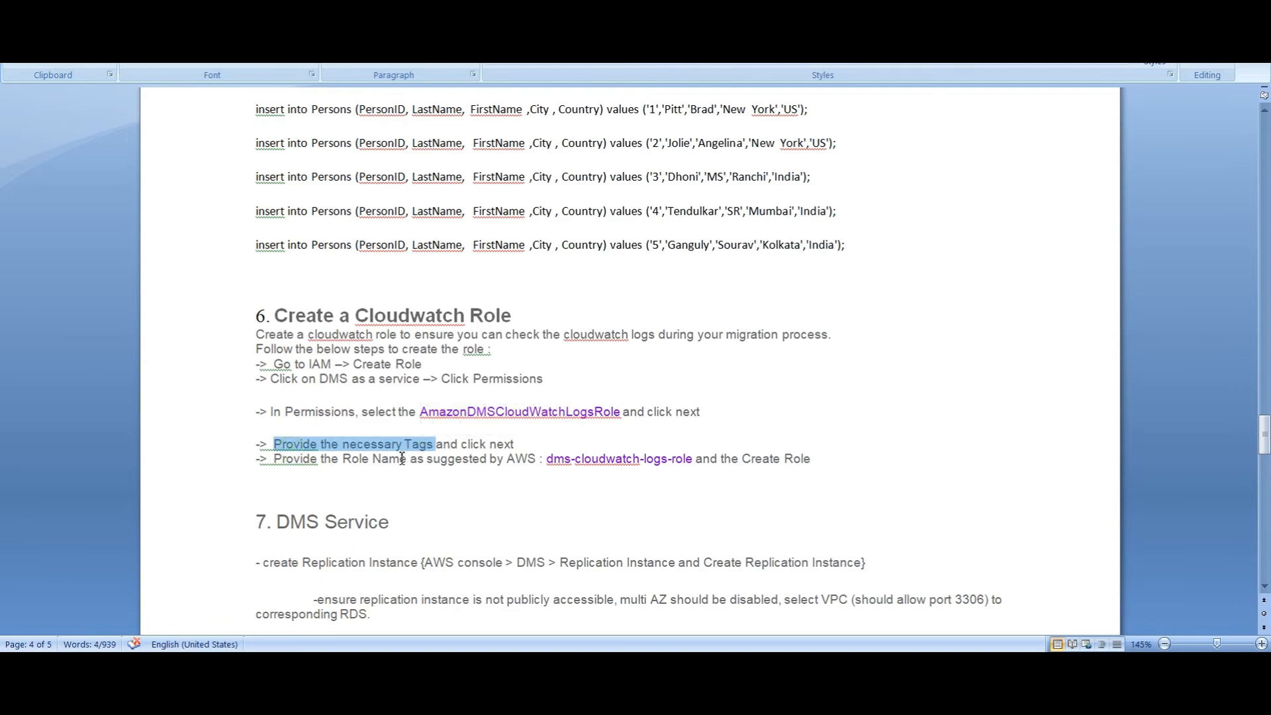
pyautogui.moveTo(343, 460); pyautogui.dragTo(515, 463)
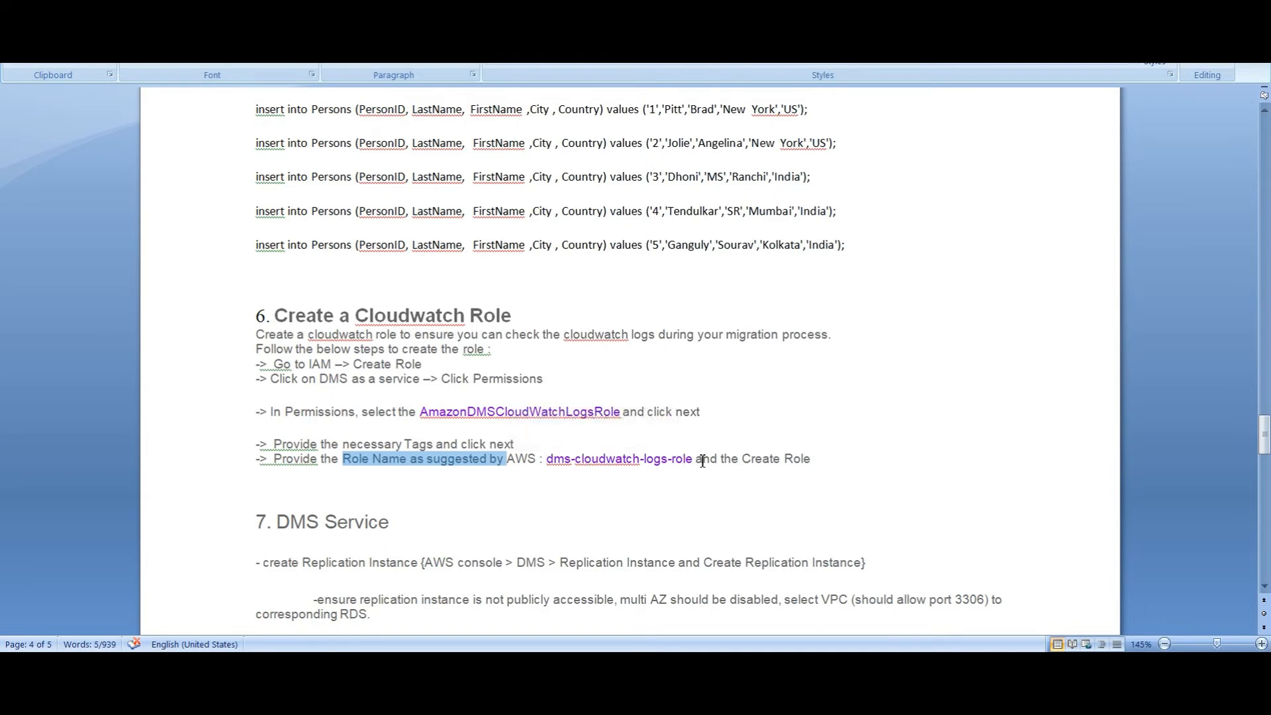
pyautogui.moveTo(616, 417)
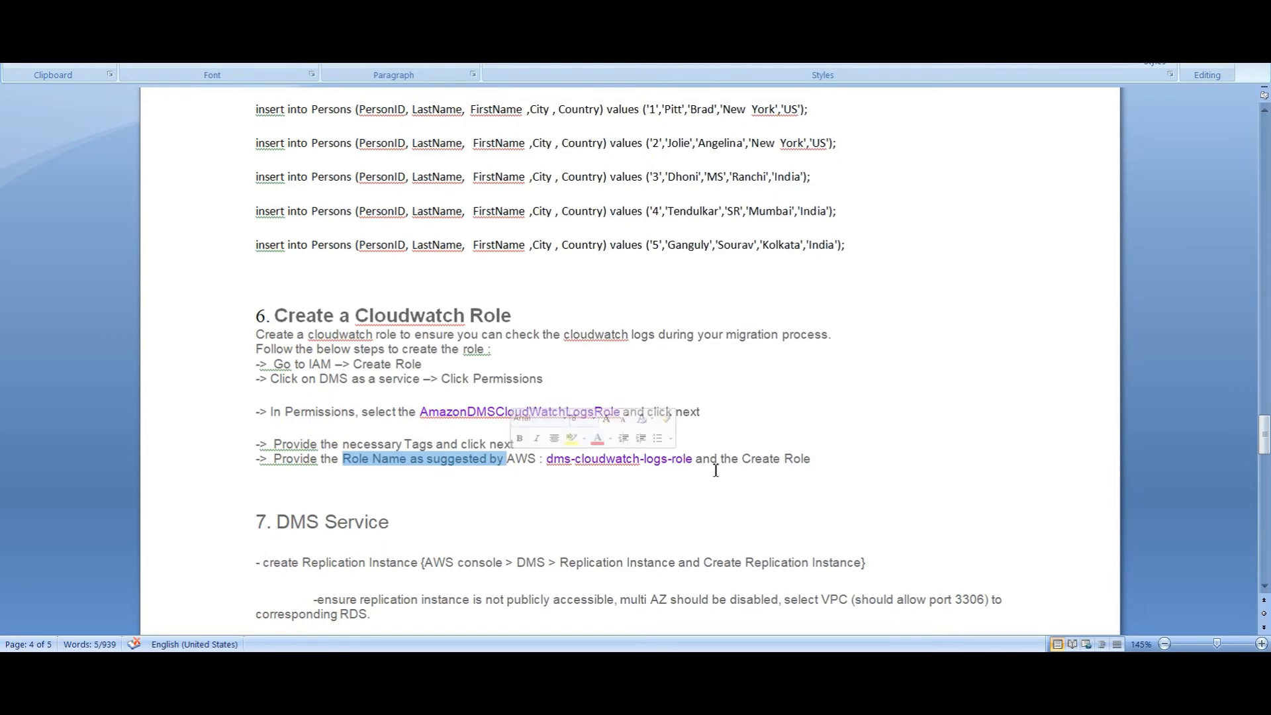
pyautogui.moveTo(695, 460); pyautogui.dragTo(547, 460)
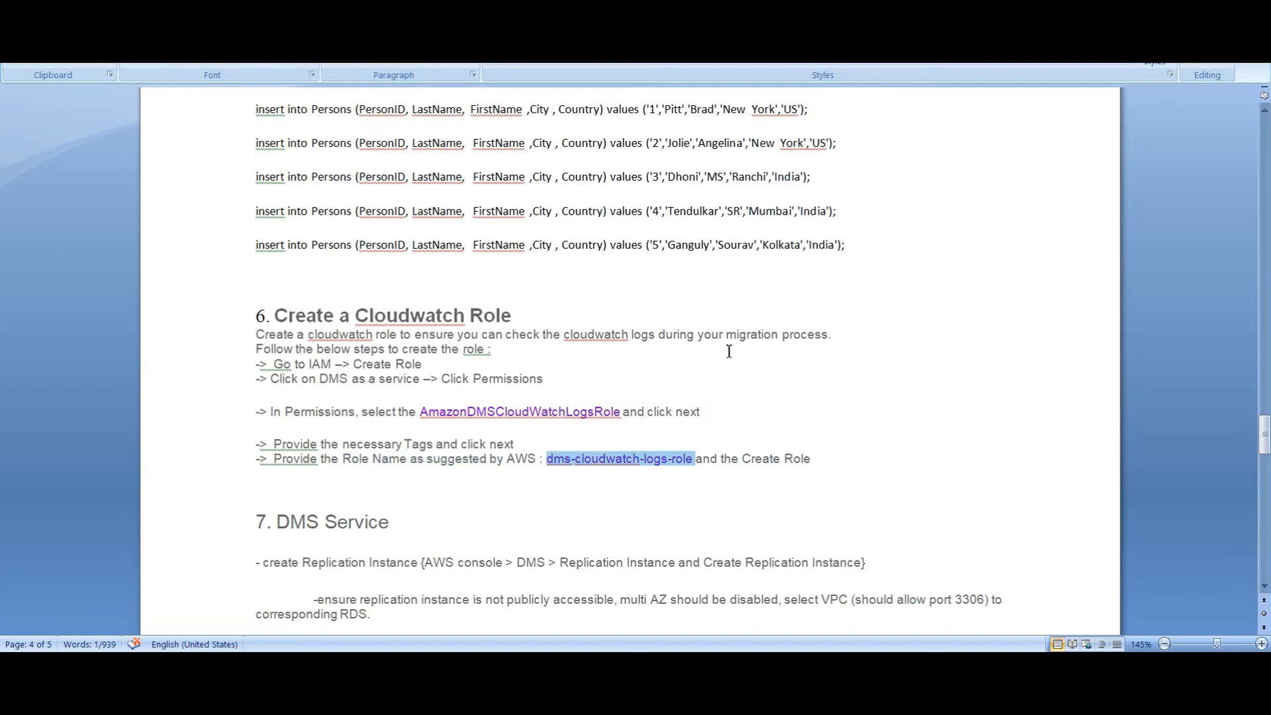
pyautogui.scroll(-2, 685, 506)
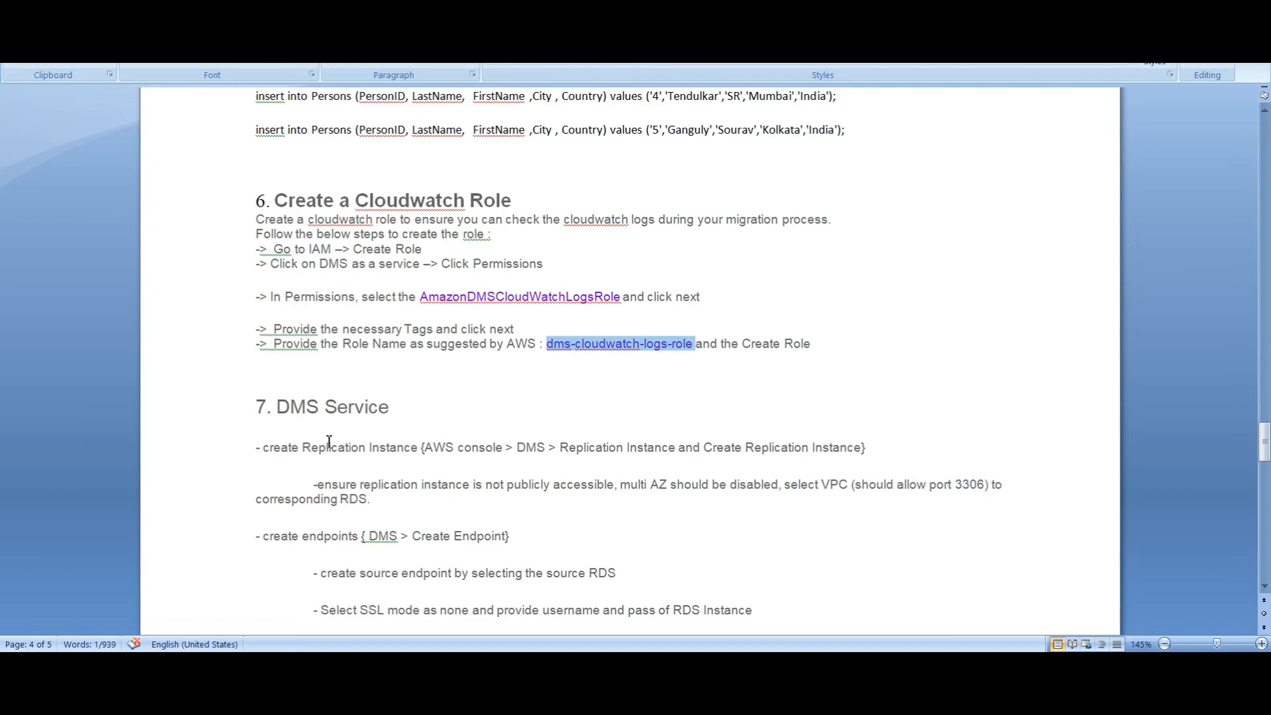
# Highlight the DMS heading, the create replication instance step, and the not-public, port 3306 VPC requirements
pyautogui.moveTo(280, 416); pyautogui.dragTo(324, 417)
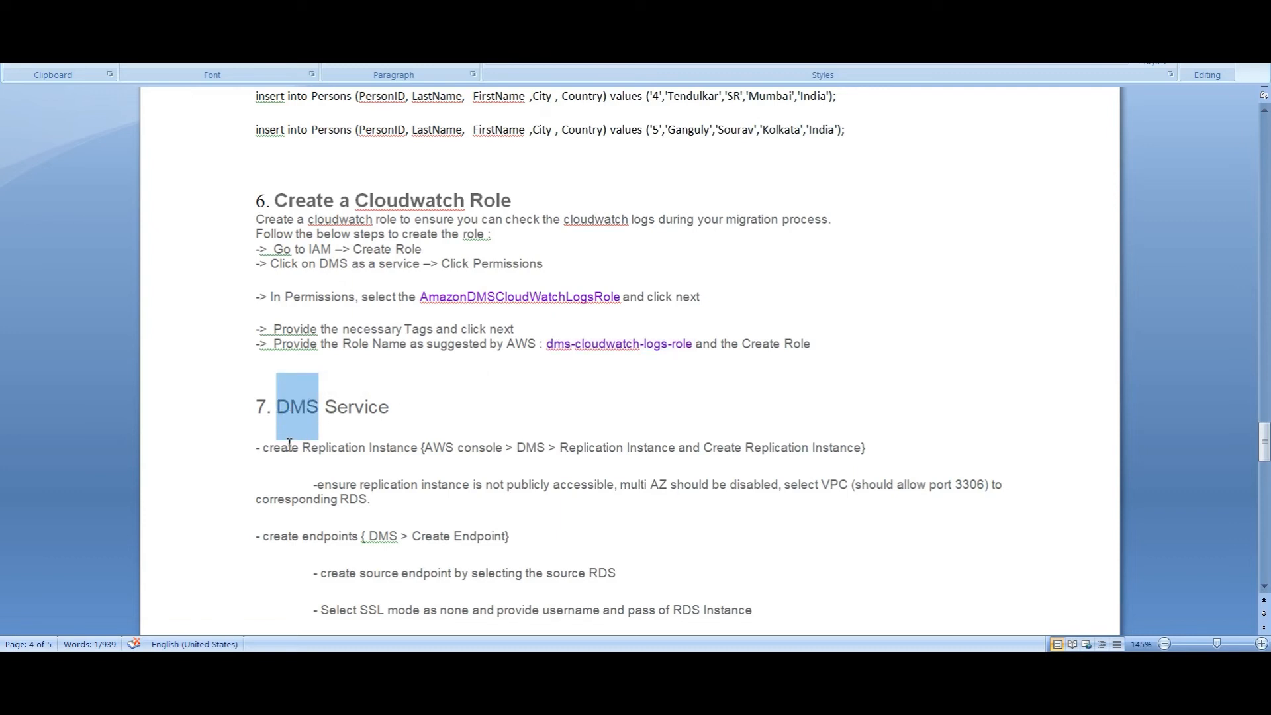
pyautogui.moveTo(272, 452); pyautogui.dragTo(486, 450)
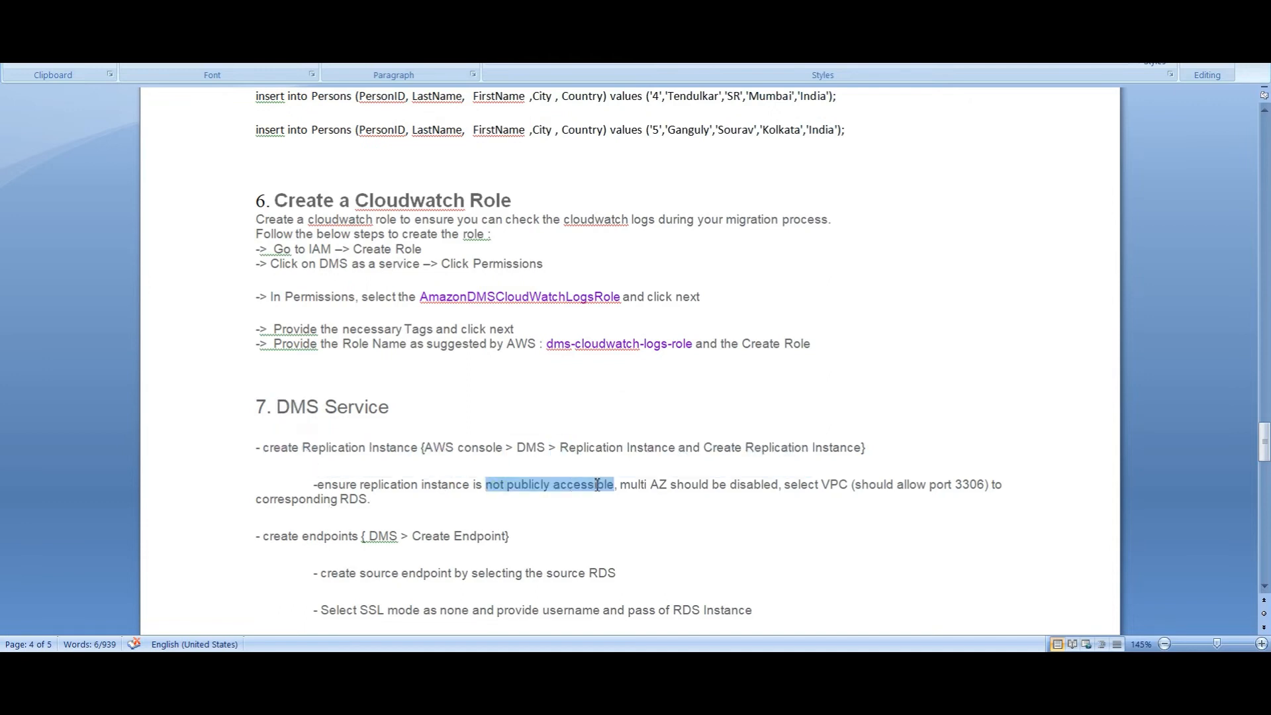
pyautogui.moveTo(619, 485); pyautogui.dragTo(370, 501)
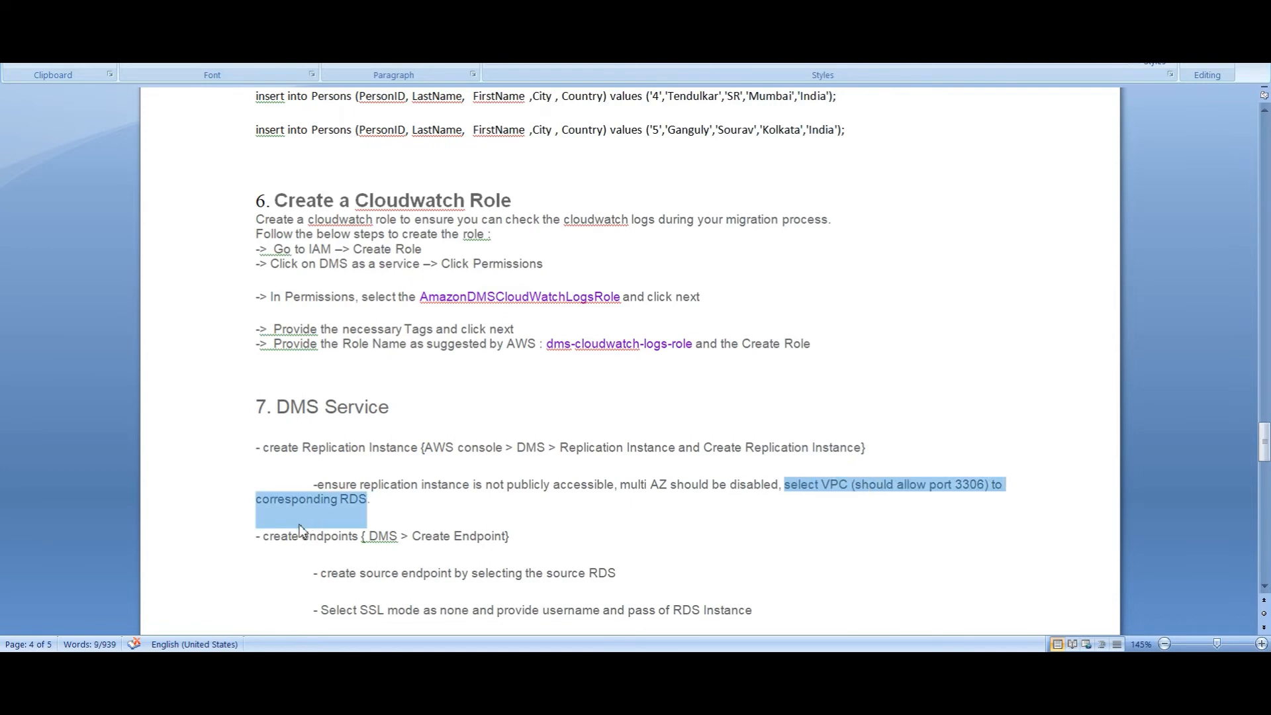
pyautogui.scroll(-3, 347, 567)
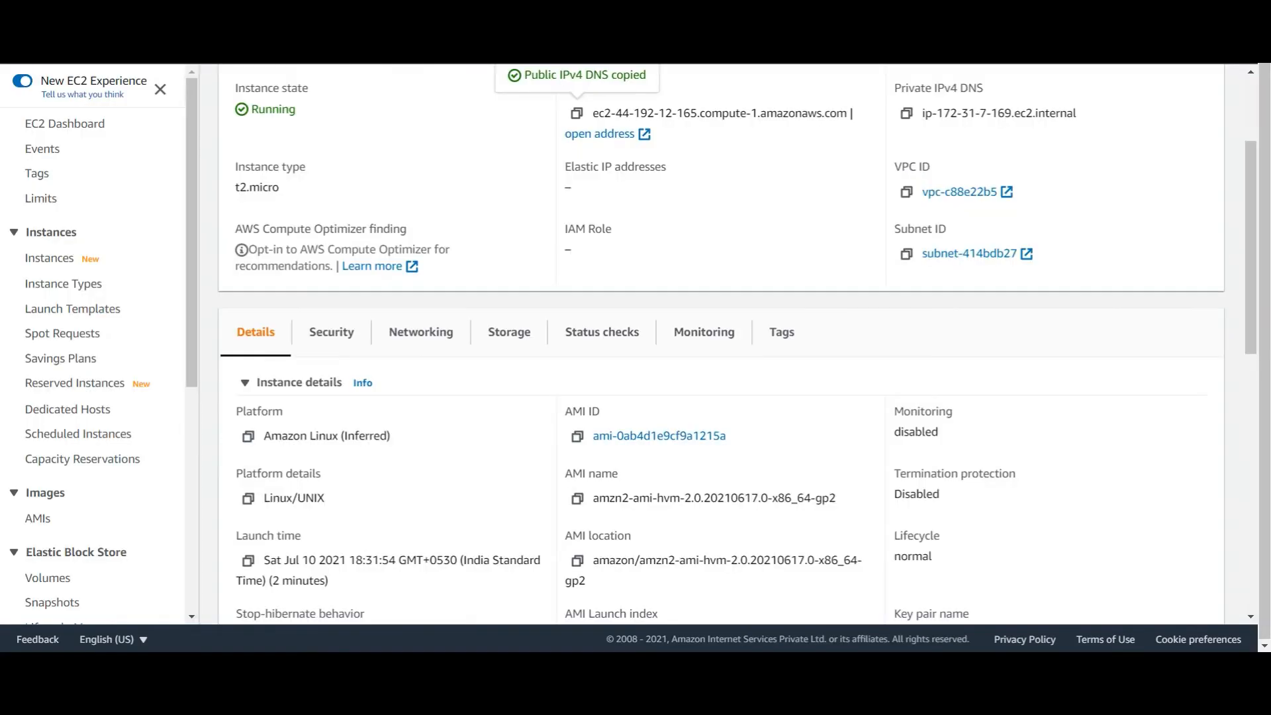
# Go to Database Migration Service from the Services menu's recently visited list
pyautogui.scroll(3, 265, 289)
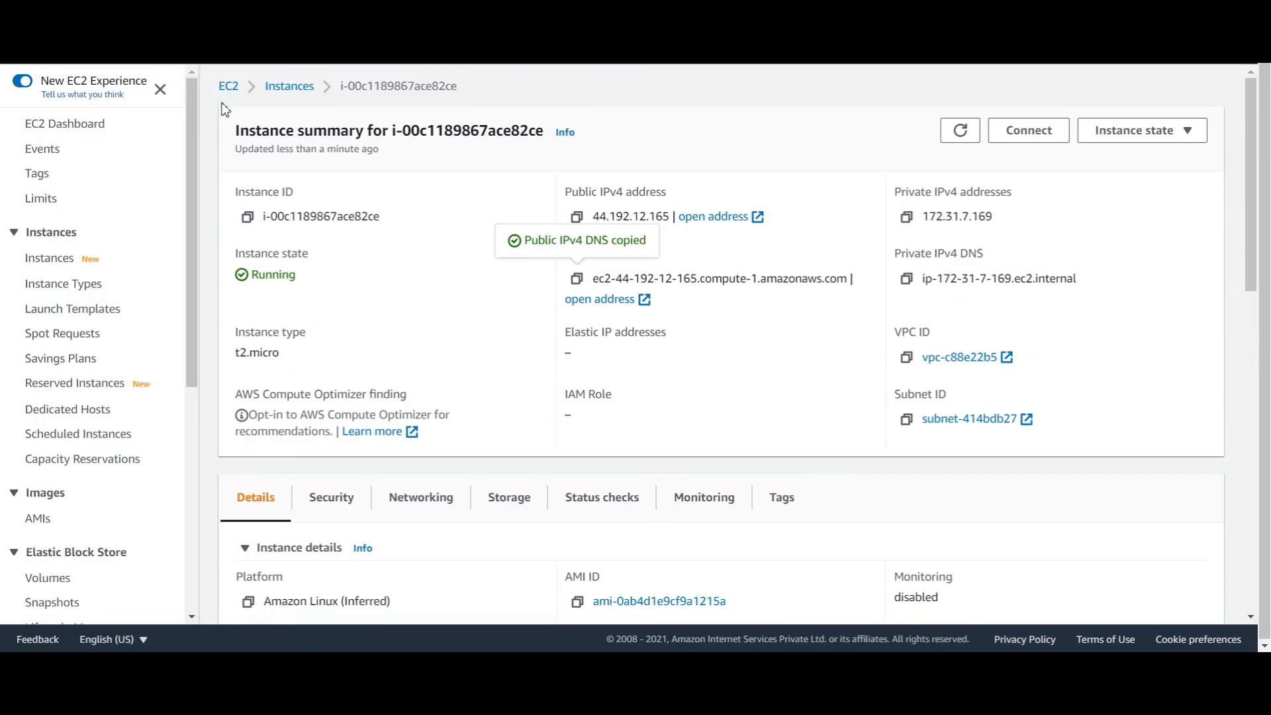
pyautogui.click(112, 48)
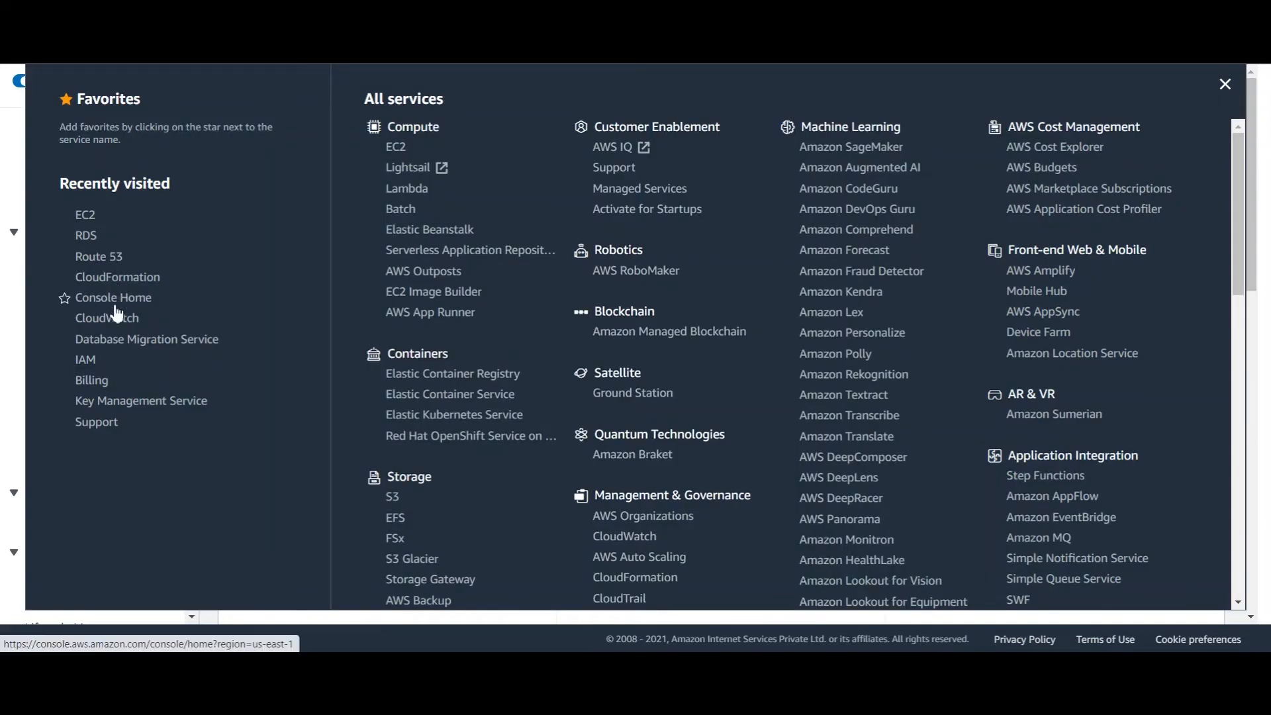
pyautogui.click(128, 340)
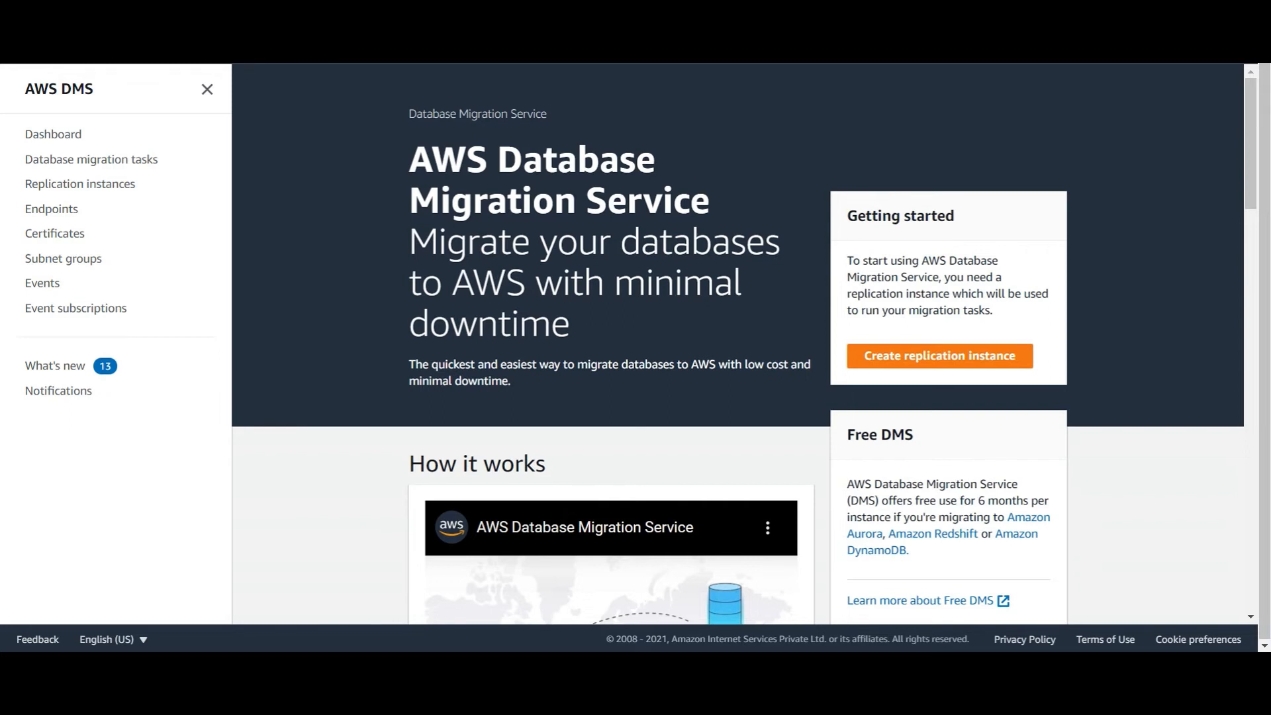
# Create replication instance 'upgrade' in vpc-c88e22b5, refresh until Available, then view the Endpoints list
pyautogui.click(939, 356)
pyautogui.write('upgrade')
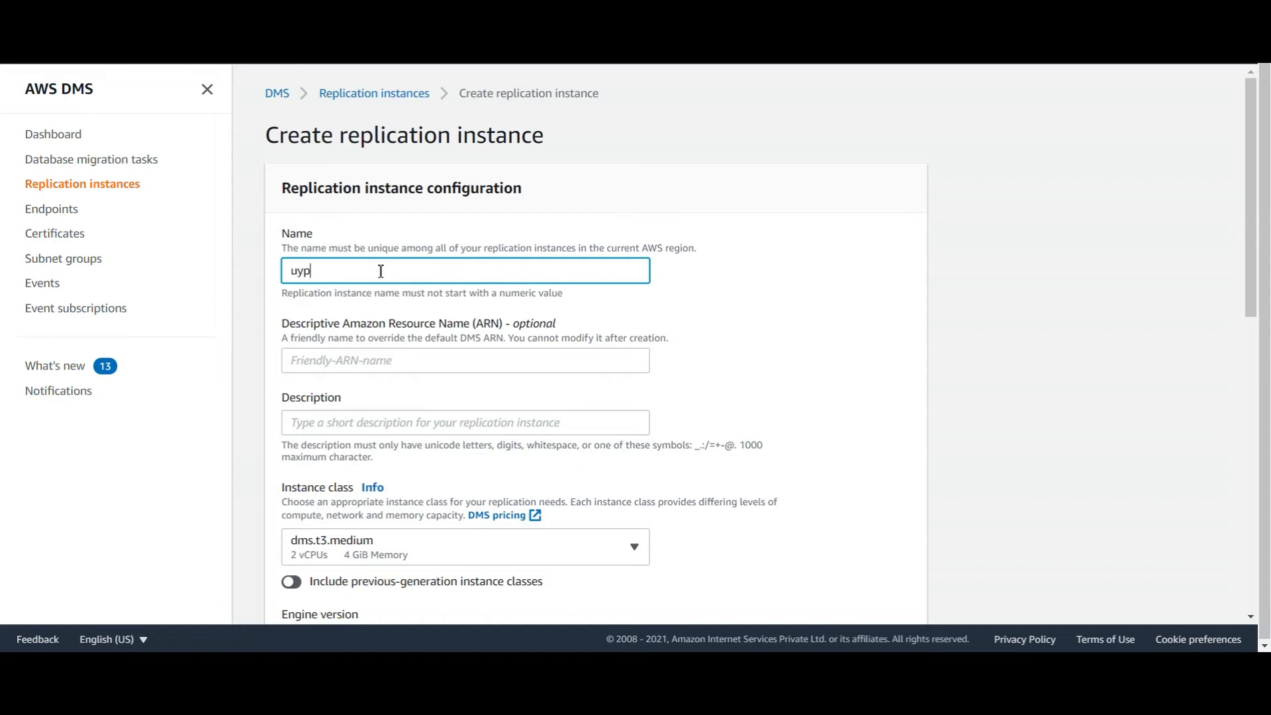
pyautogui.click(405, 424)
pyautogui.scroll(-1, 666, 478)
pyautogui.scroll(-4, 667, 478)
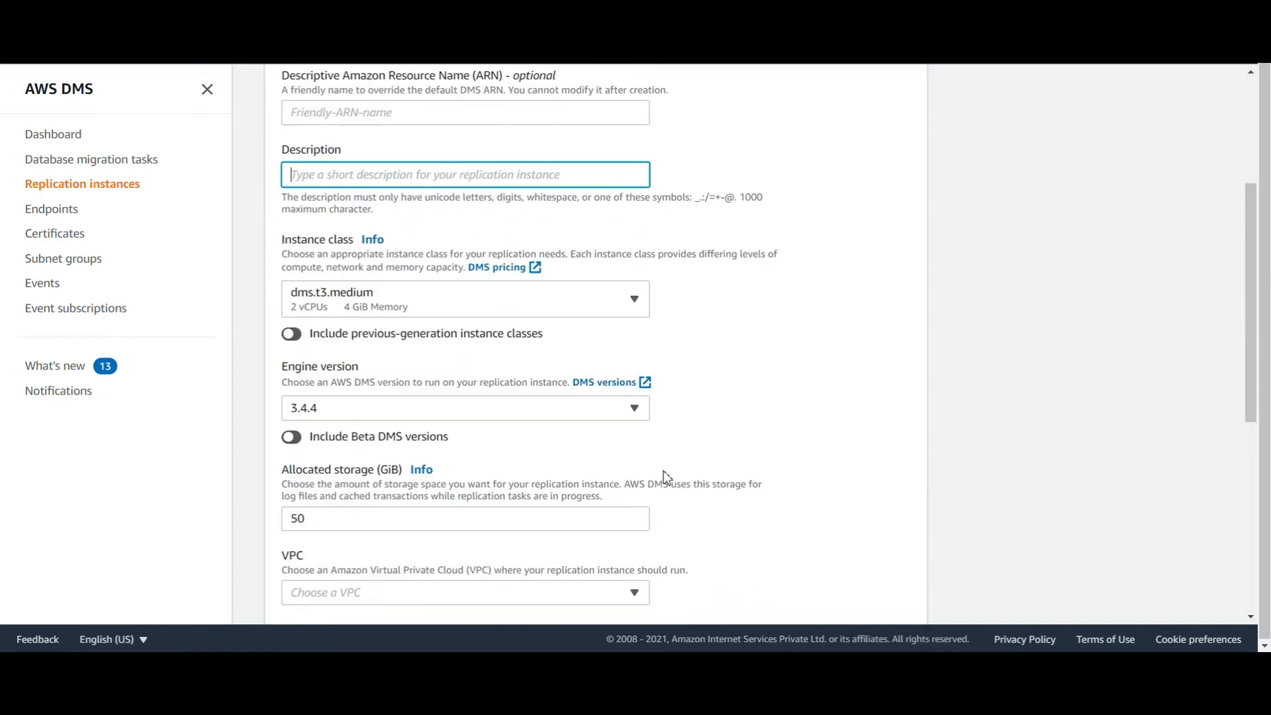
pyautogui.scroll(-4, 320, 482)
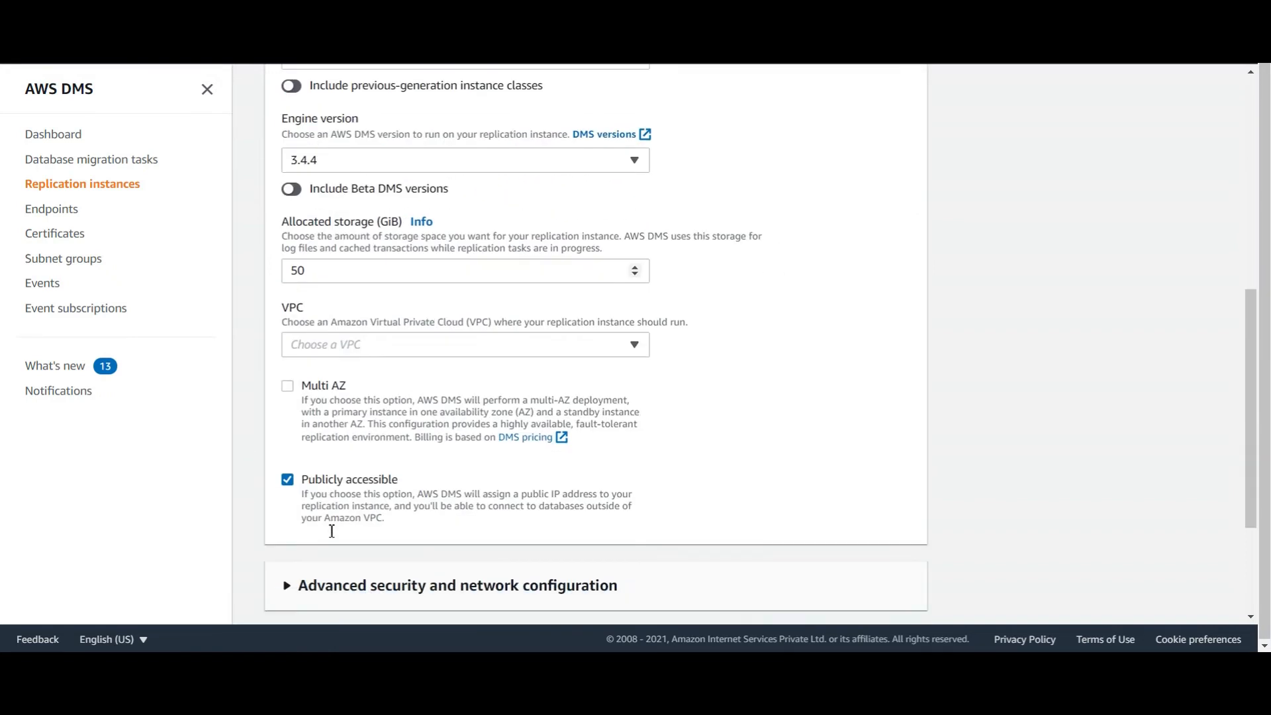
pyautogui.click(628, 350)
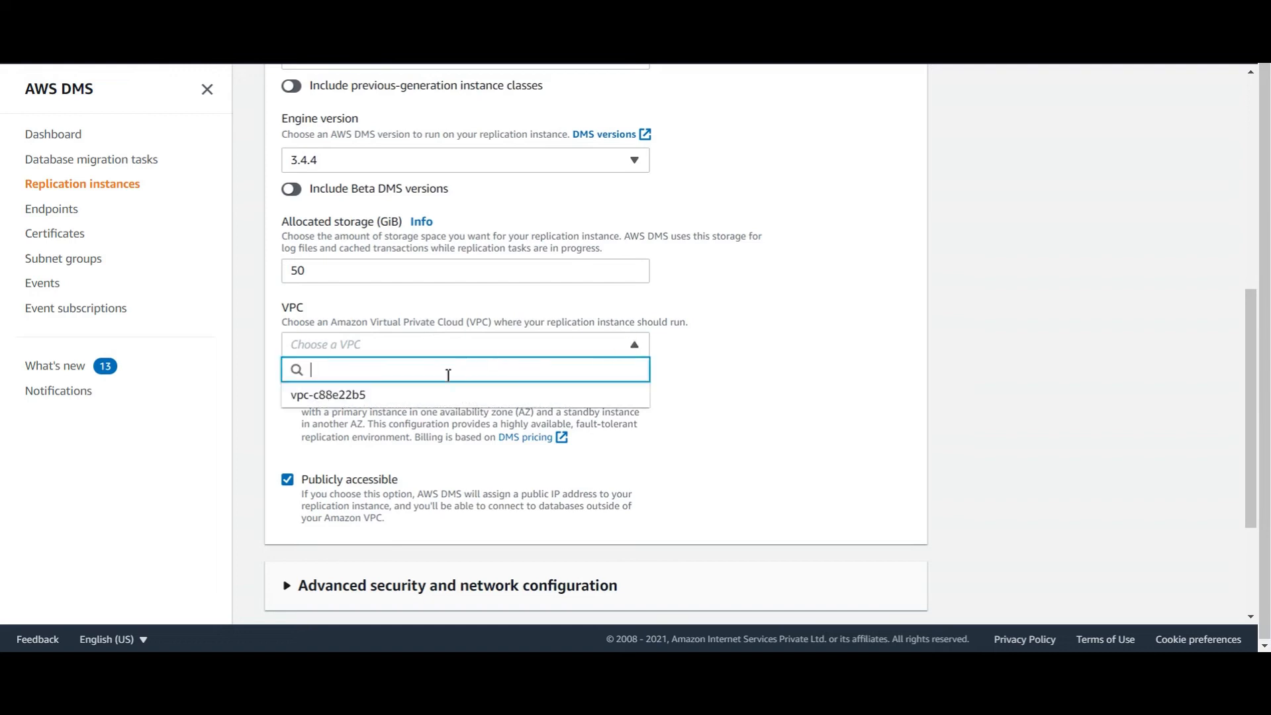
pyautogui.click(367, 403)
pyautogui.scroll(-3, 897, 601)
pyautogui.click(897, 599)
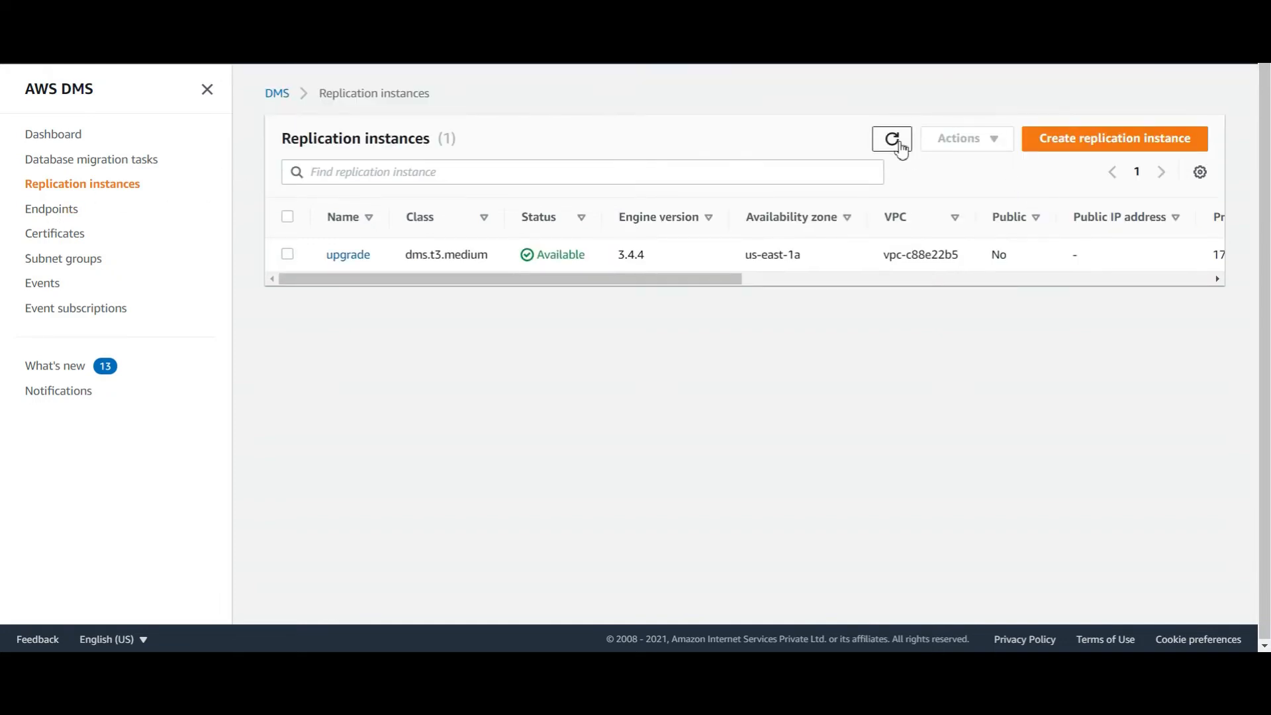
pyautogui.click(900, 147)
pyautogui.click(74, 216)
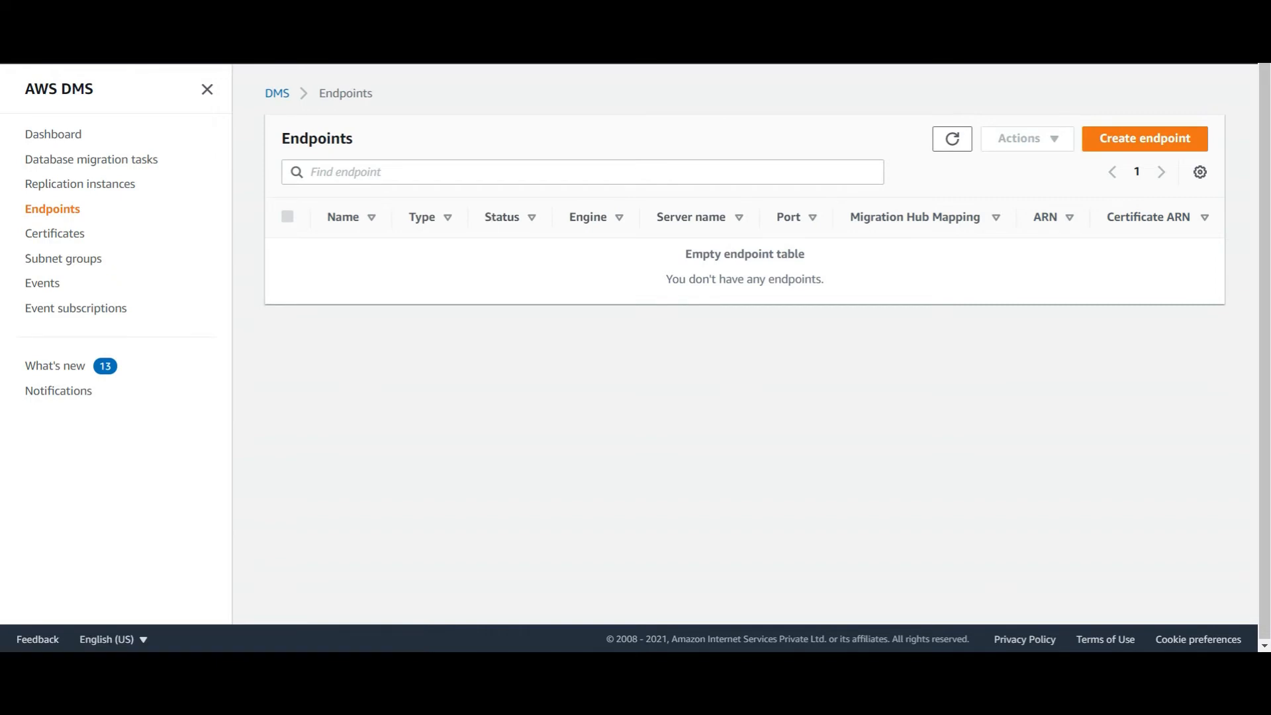
# In the MySQL terminal, confirm infradb appears in the databases list, then return to the browser
pyautogui.hotkey('alt', 'Tab')
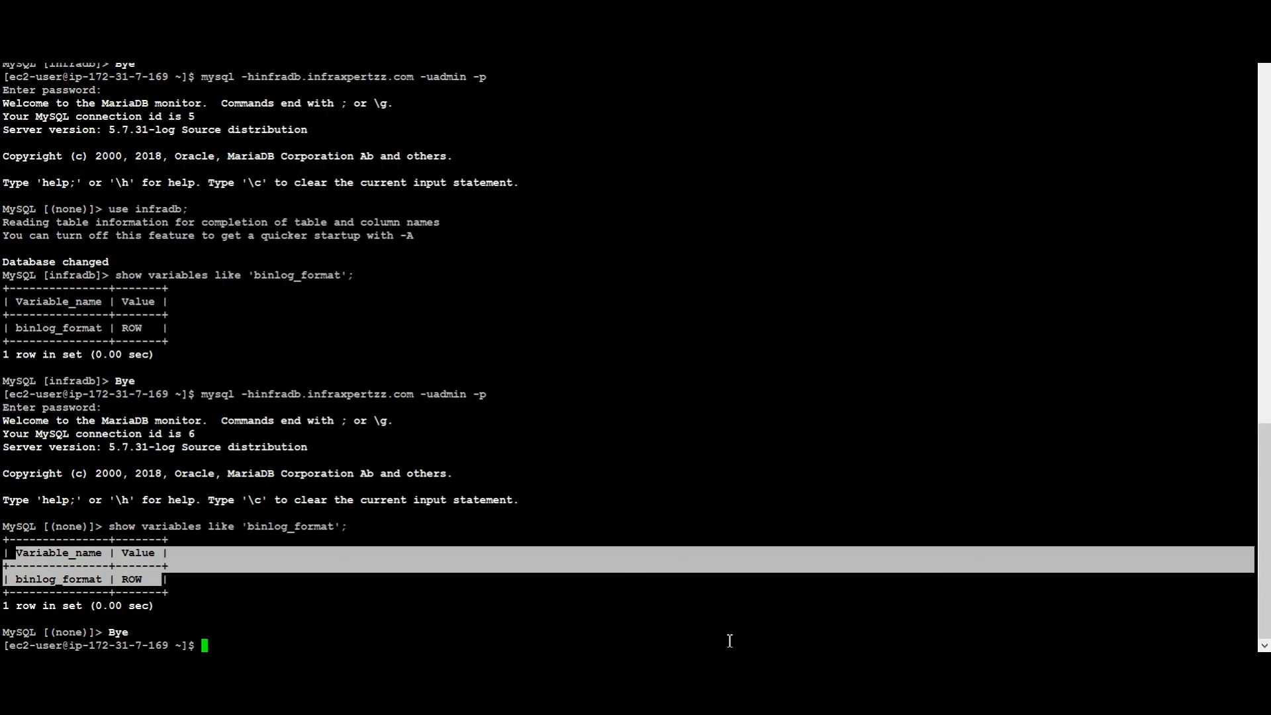
pyautogui.click(153, 491)
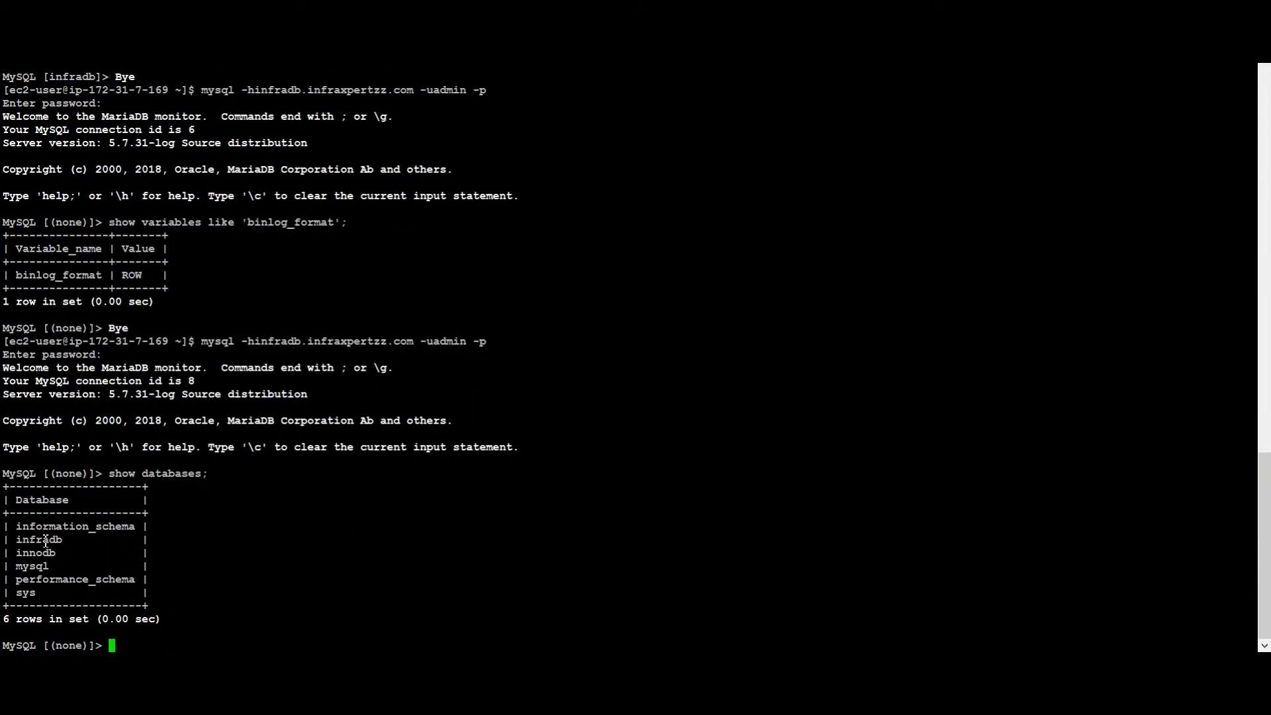
pyautogui.doubleClick(46, 539)
pyautogui.moveTo(34, 538)
pyautogui.mouseDown()
pyautogui.moveTo(57, 538)
pyautogui.moveTo(20, 540)
pyautogui.mouseUp()
pyautogui.moveTo(10, 550); pyautogui.dragTo(63, 542)
pyautogui.hotkey('alt', 'Tab')
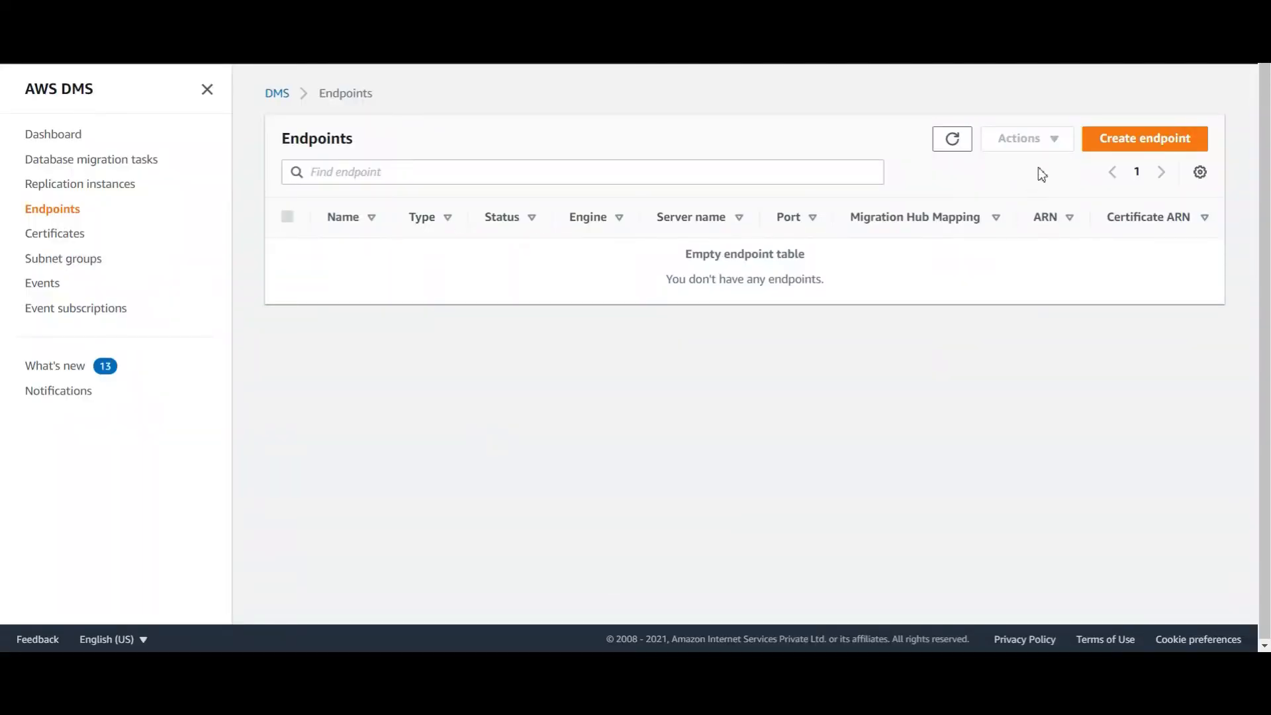
# Start a source endpoint from the infra RDS instance with manual access details and the database password
pyautogui.click(1109, 140)
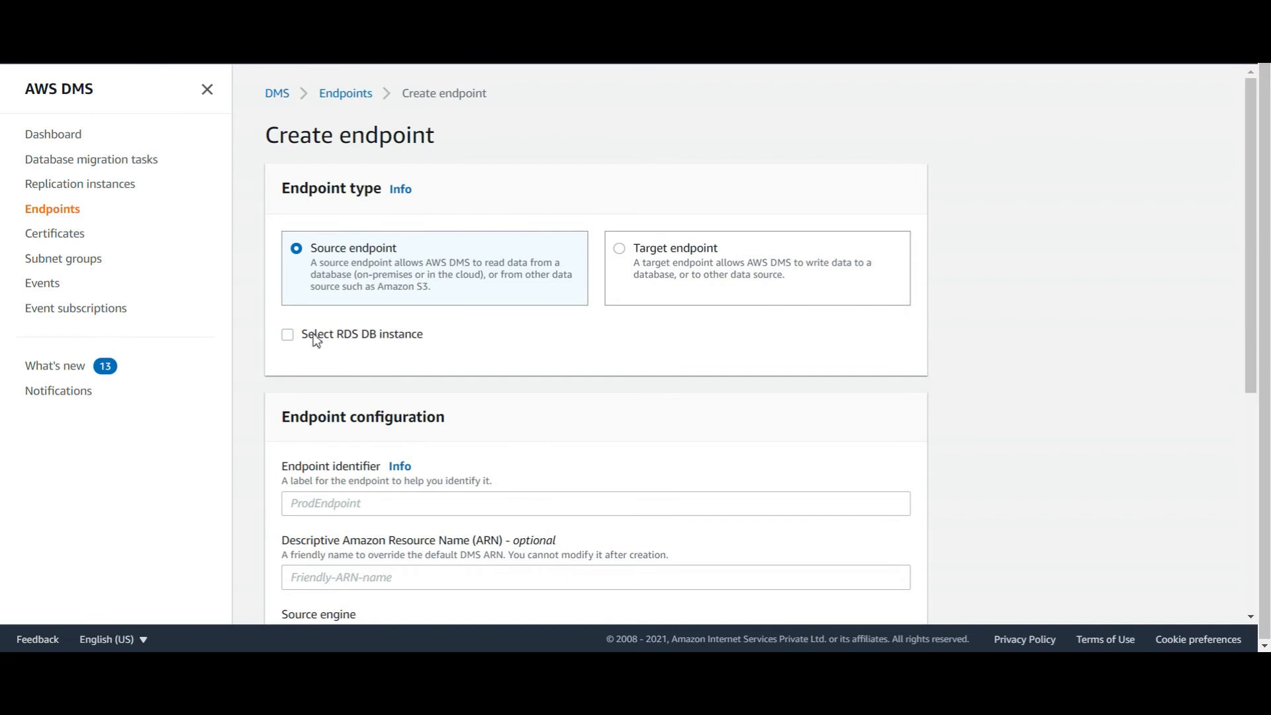
pyautogui.click(287, 335)
pyautogui.click(432, 404)
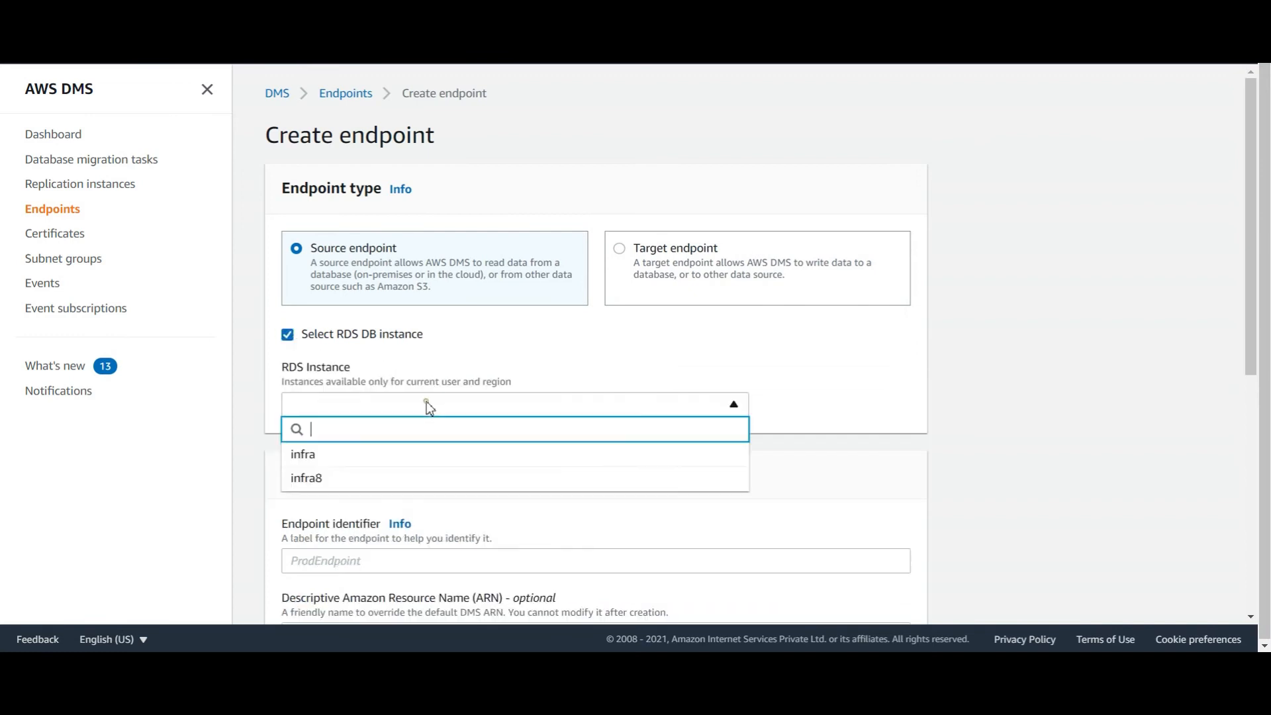
pyautogui.click(371, 457)
pyautogui.scroll(-5, 384, 303)
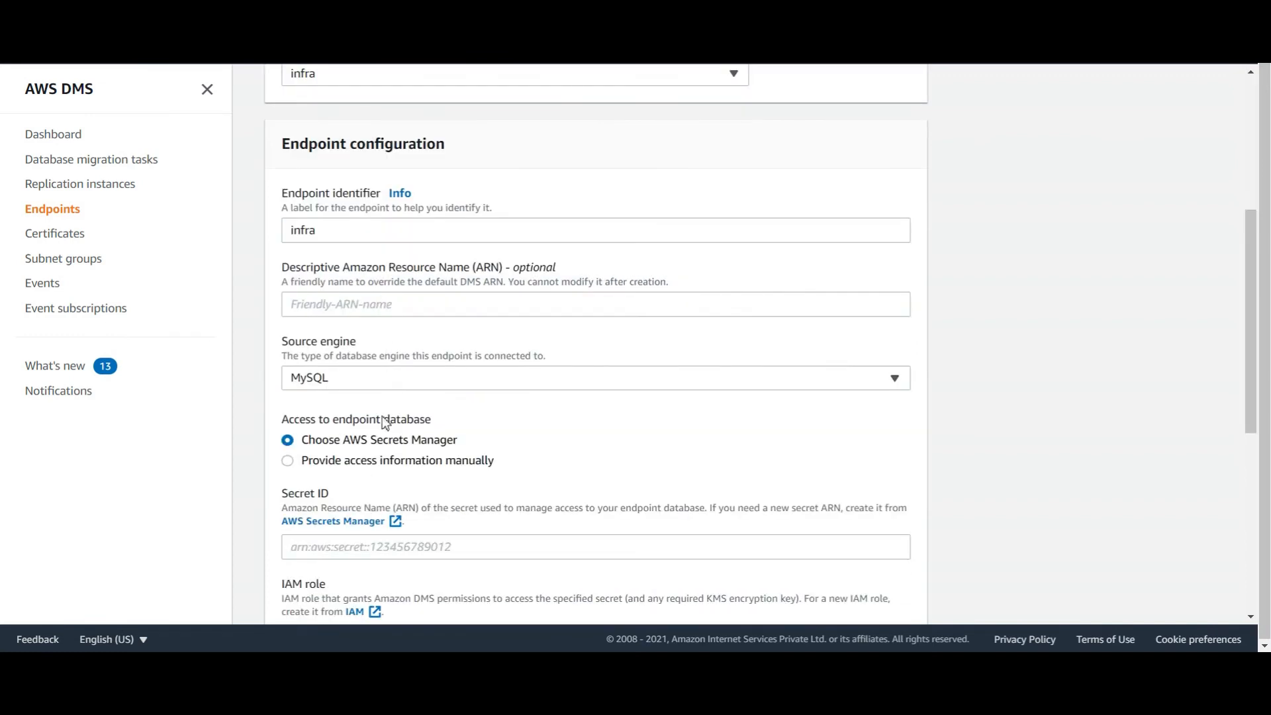
pyautogui.click(390, 460)
pyautogui.scroll(-4, 391, 460)
pyautogui.click(651, 407)
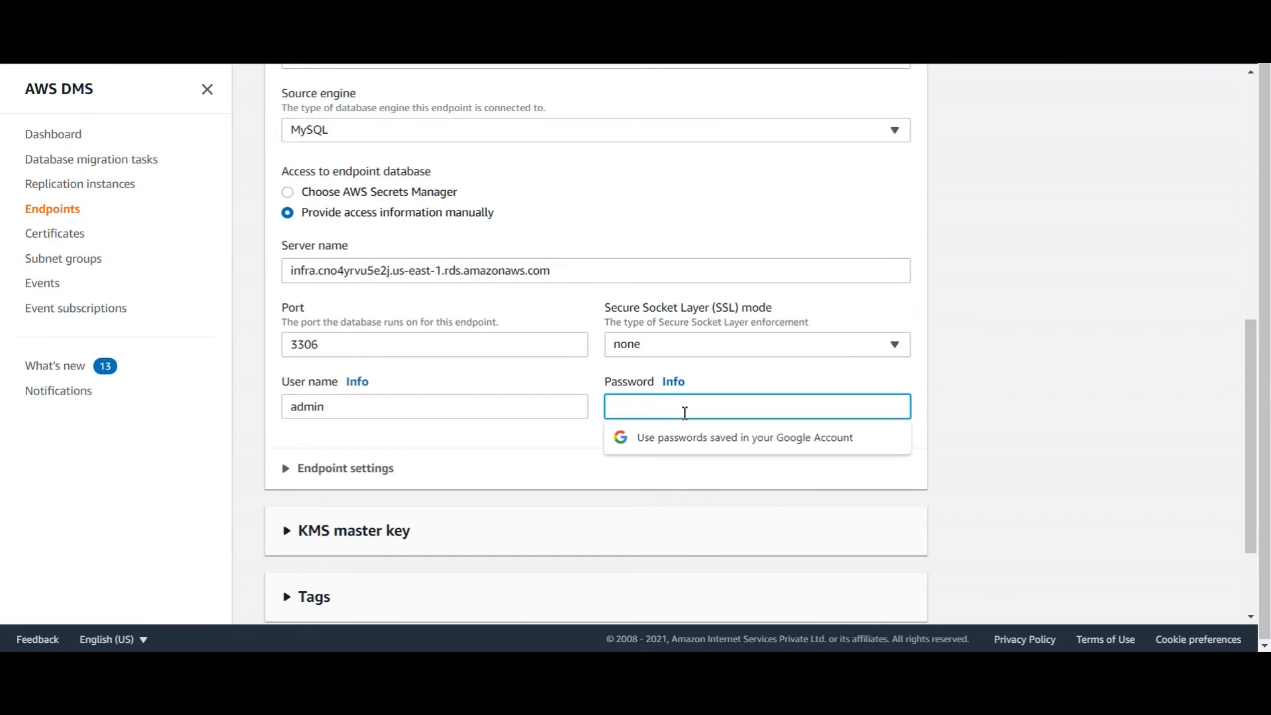
pyautogui.write('*****')
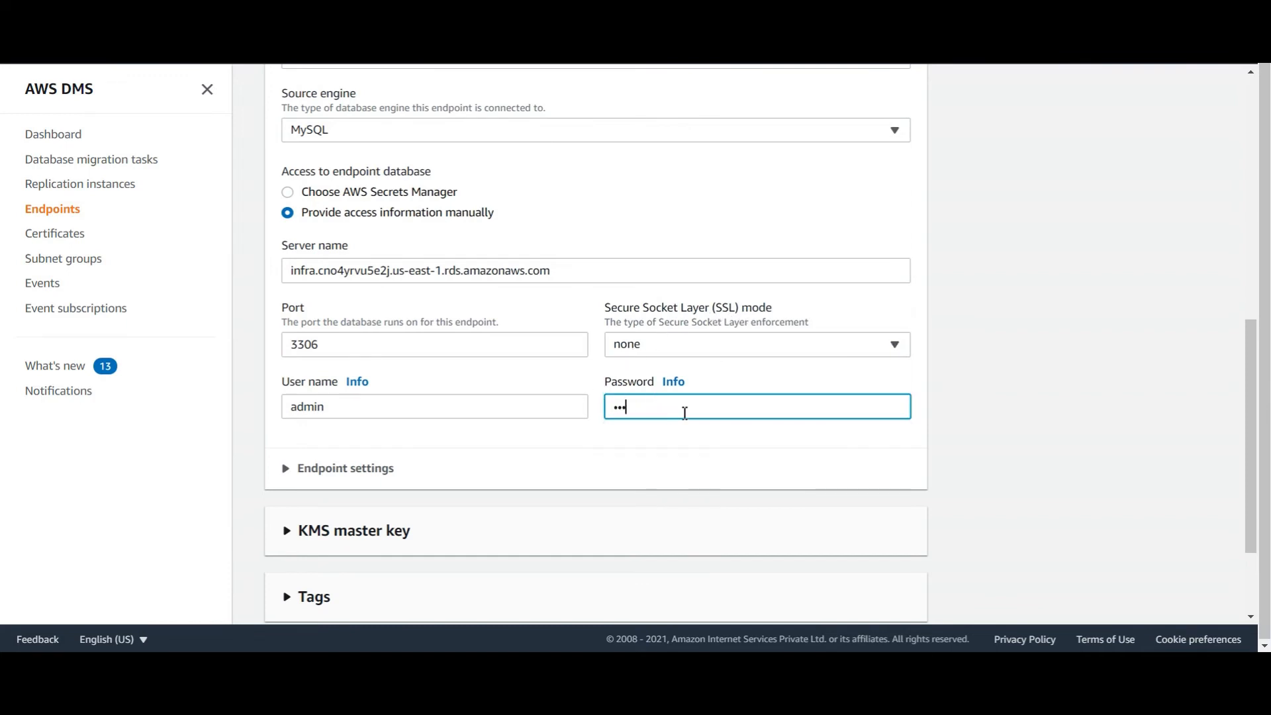
pyautogui.write('*')
# Check the additional endpoint settings against the notes and create the tested infra endpoint
pyautogui.click(371, 468)
pyautogui.scroll(-2, 373, 363)
pyautogui.scroll(-3, 357, 459)
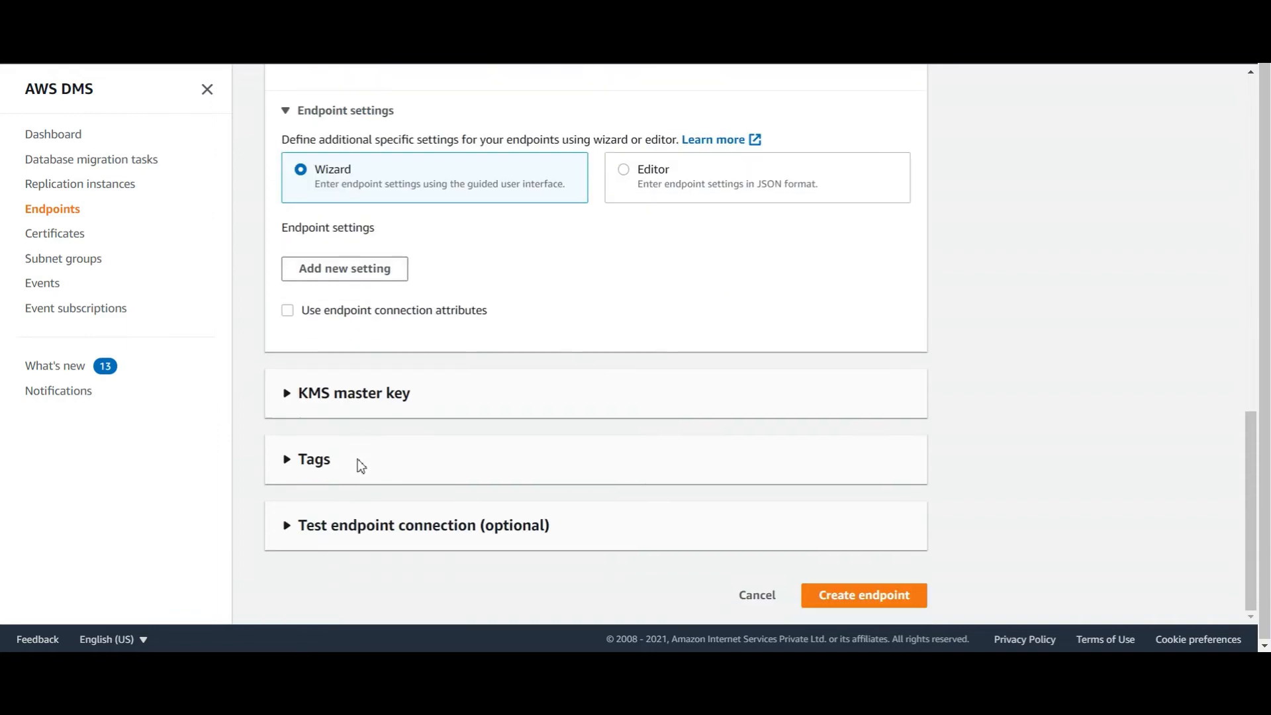
pyautogui.hotkey('alt', 'Tab')
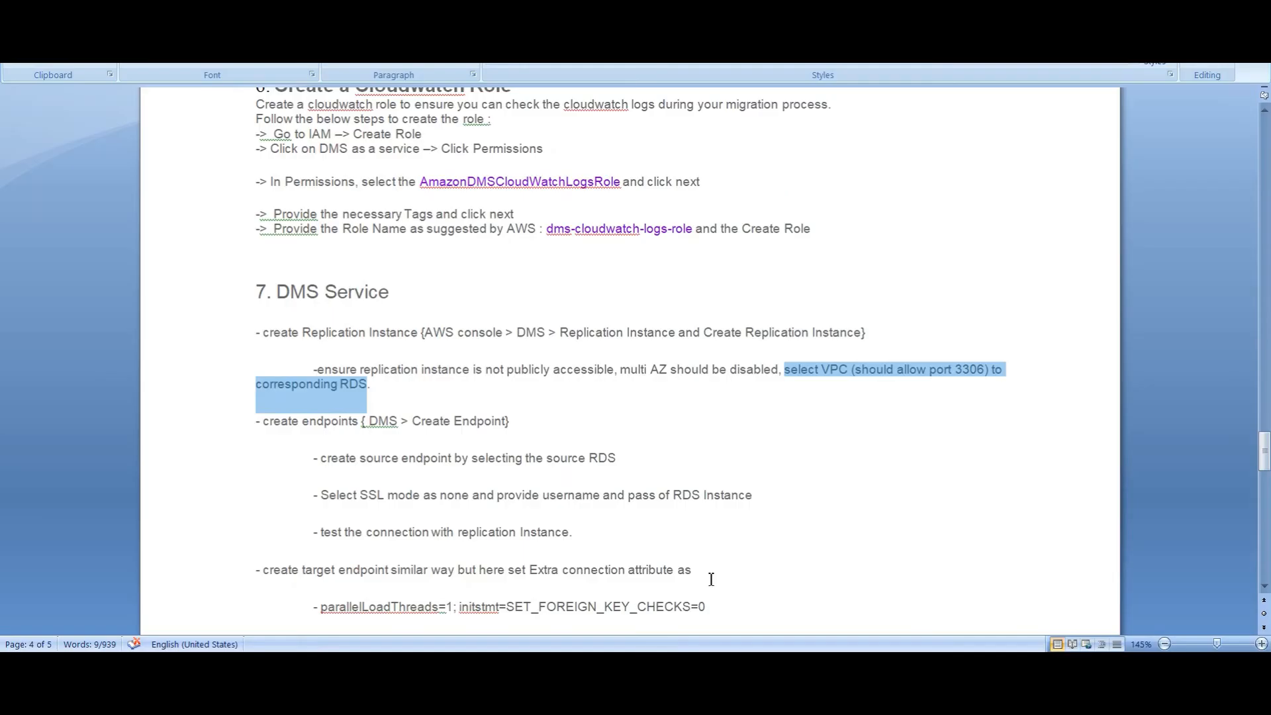
pyautogui.scroll(-1, 540, 485)
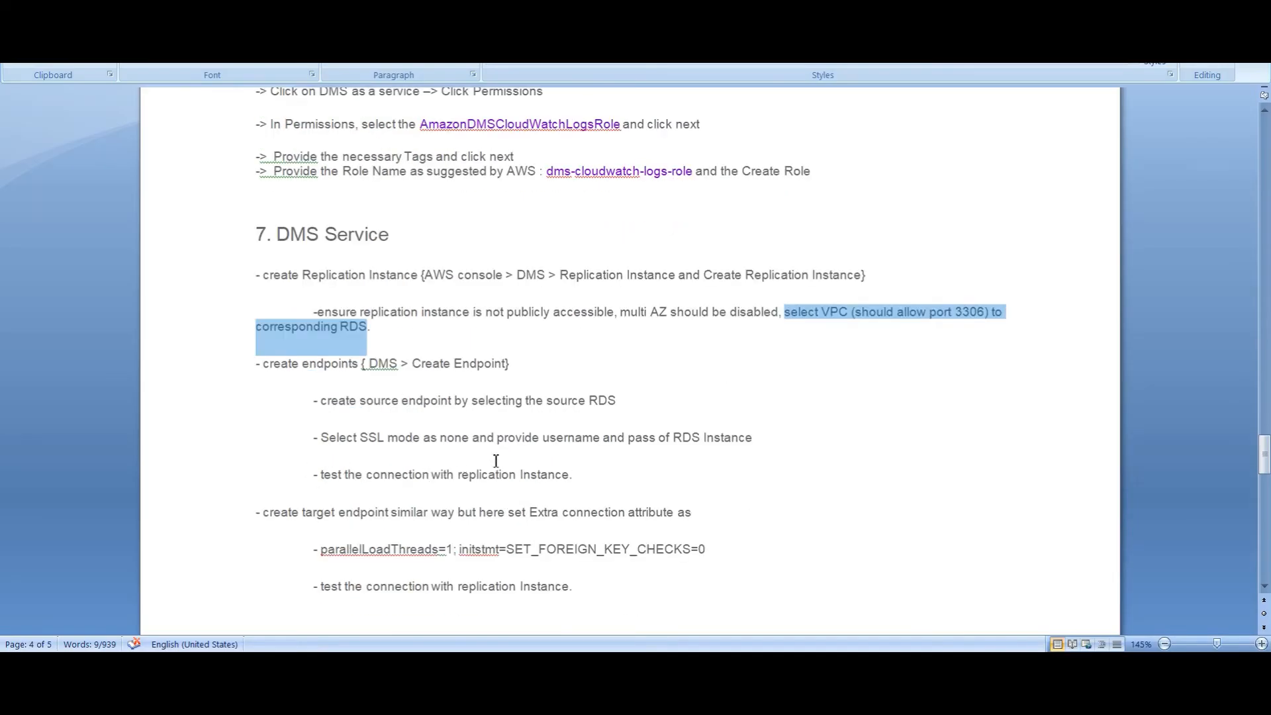
pyautogui.scroll(-2, 496, 460)
pyautogui.scroll(-4, 496, 460)
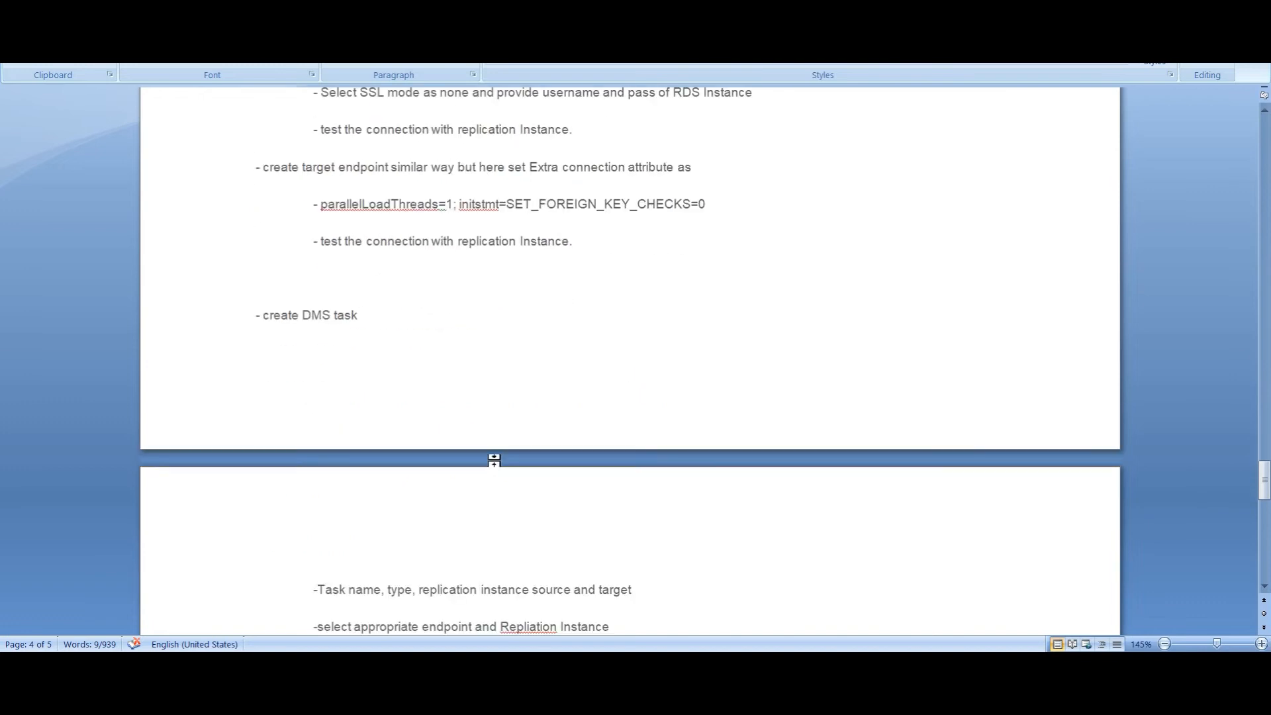
pyautogui.hotkey('alt', 'Tab')
pyautogui.scroll(-4, 391, 552)
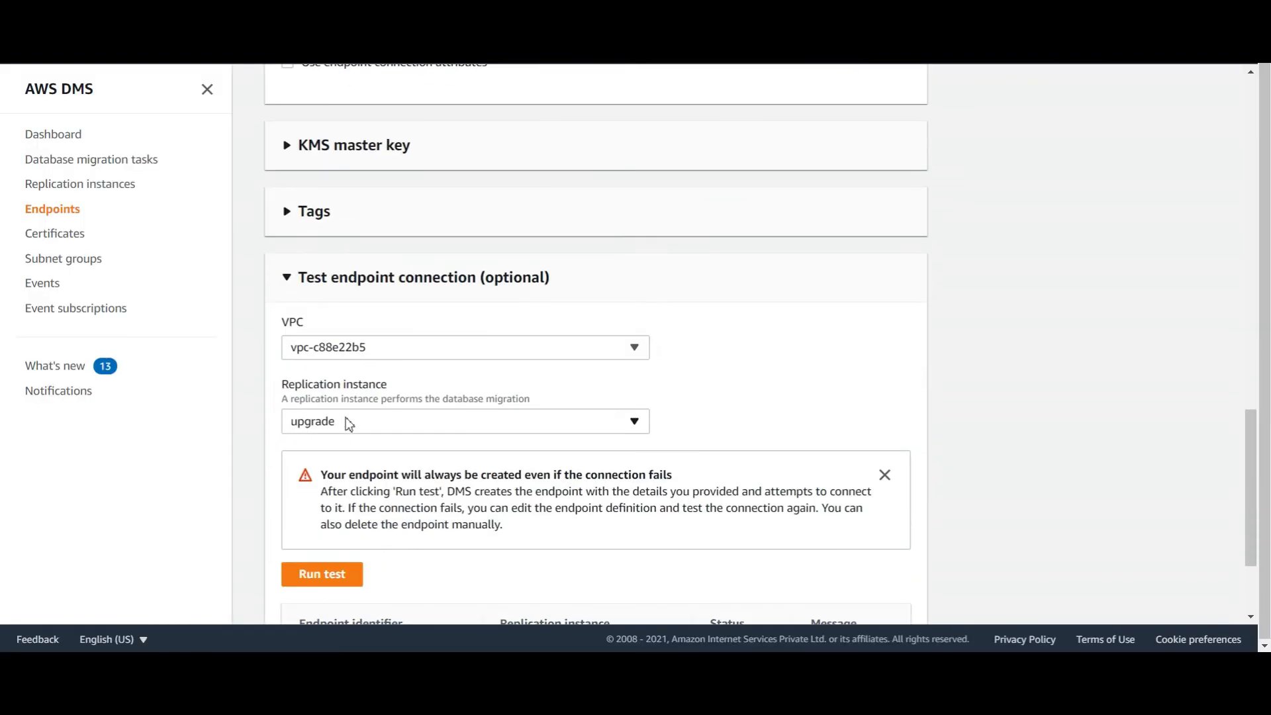
pyautogui.scroll(-3, 572, 535)
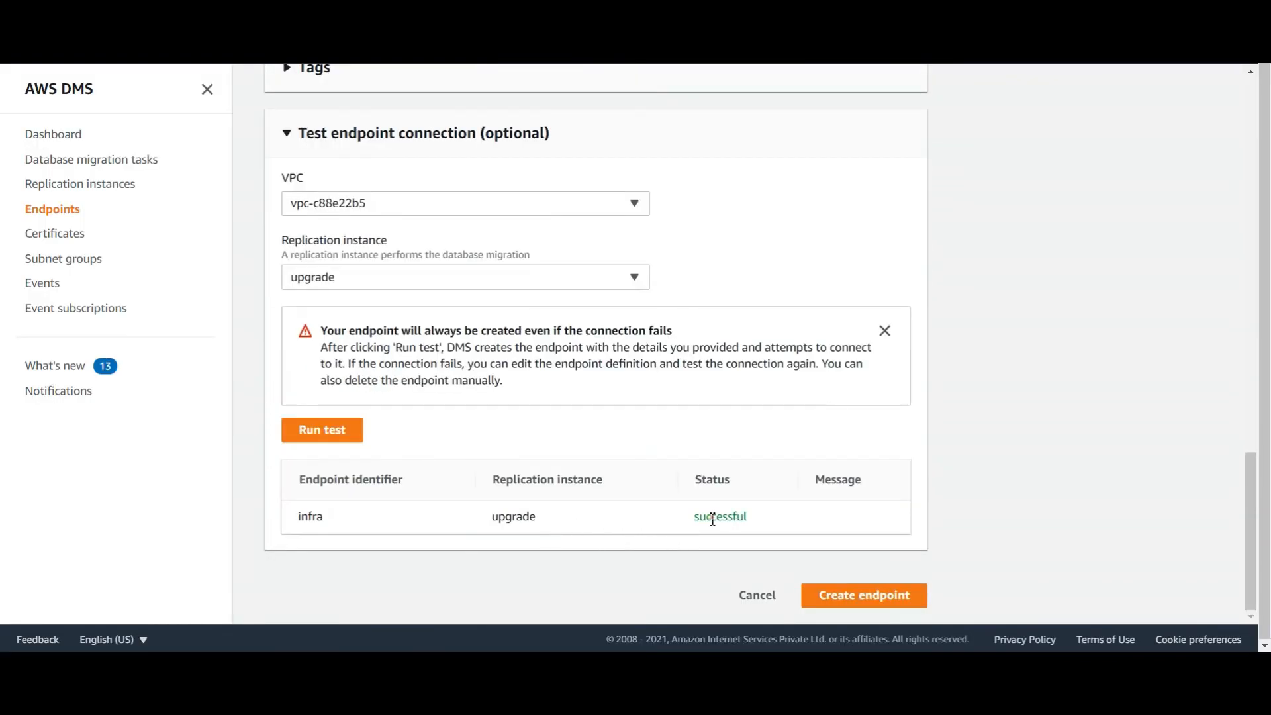
pyautogui.click(860, 607)
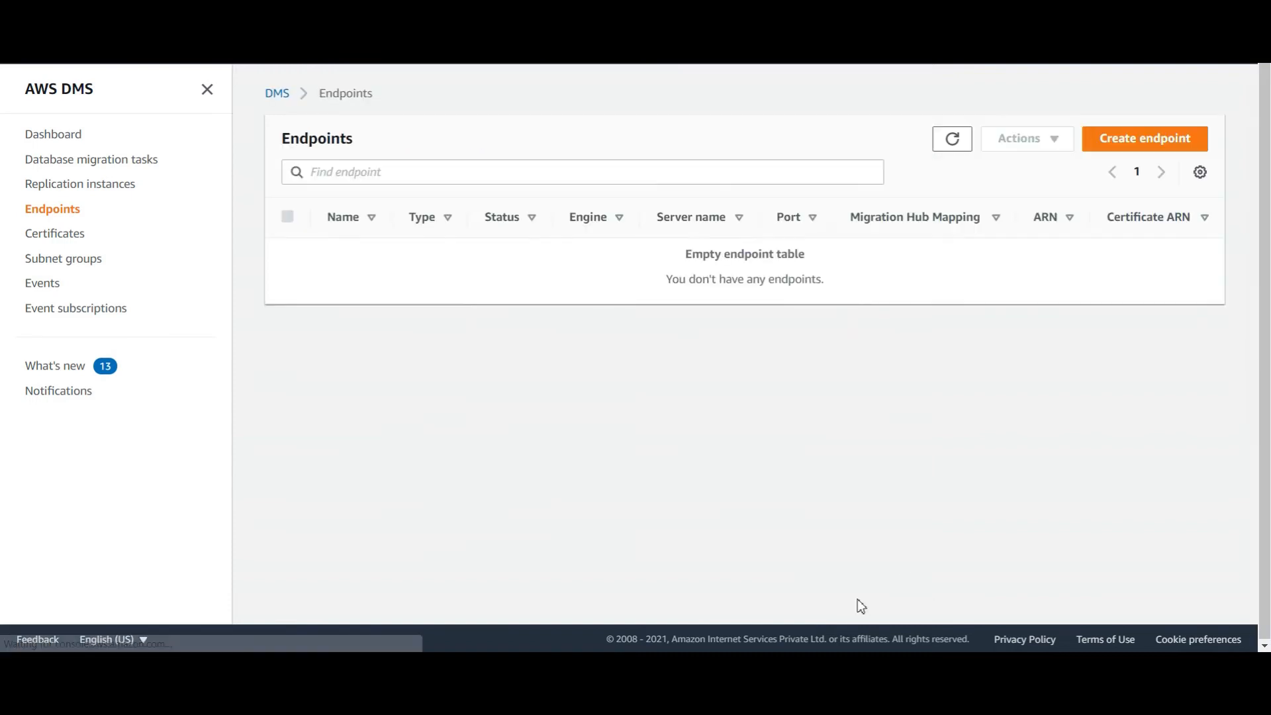
# Start a target endpoint from the infra8 RDS instance with manual access and the database password
pyautogui.click(1110, 144)
pyautogui.click(672, 291)
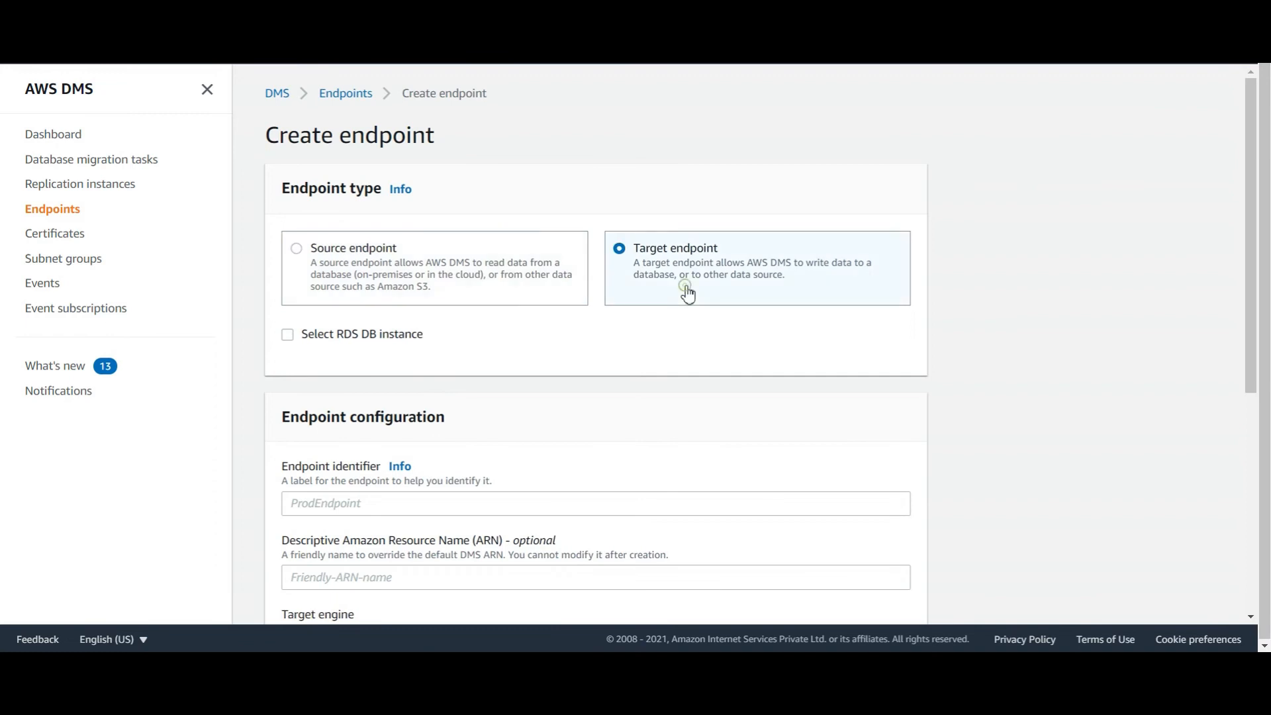
pyautogui.click(287, 334)
pyautogui.scroll(-4, 876, 454)
pyautogui.scroll(-3, 437, 484)
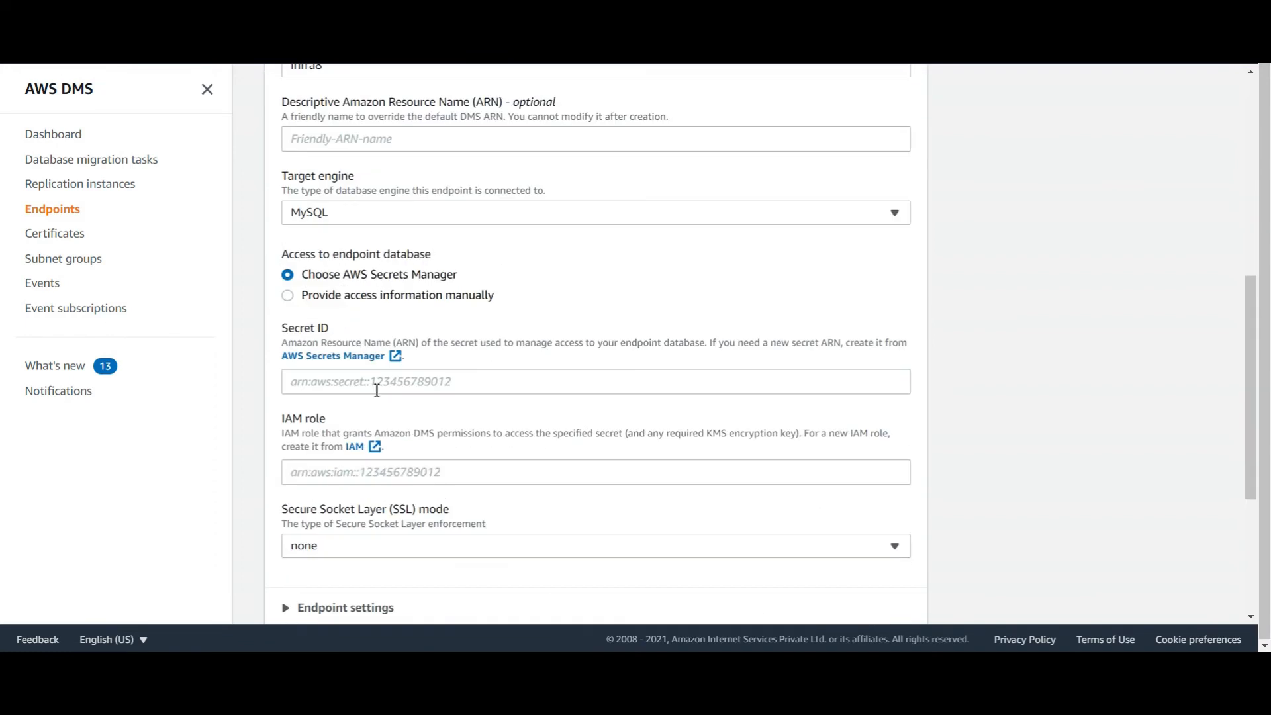
pyautogui.click(342, 299)
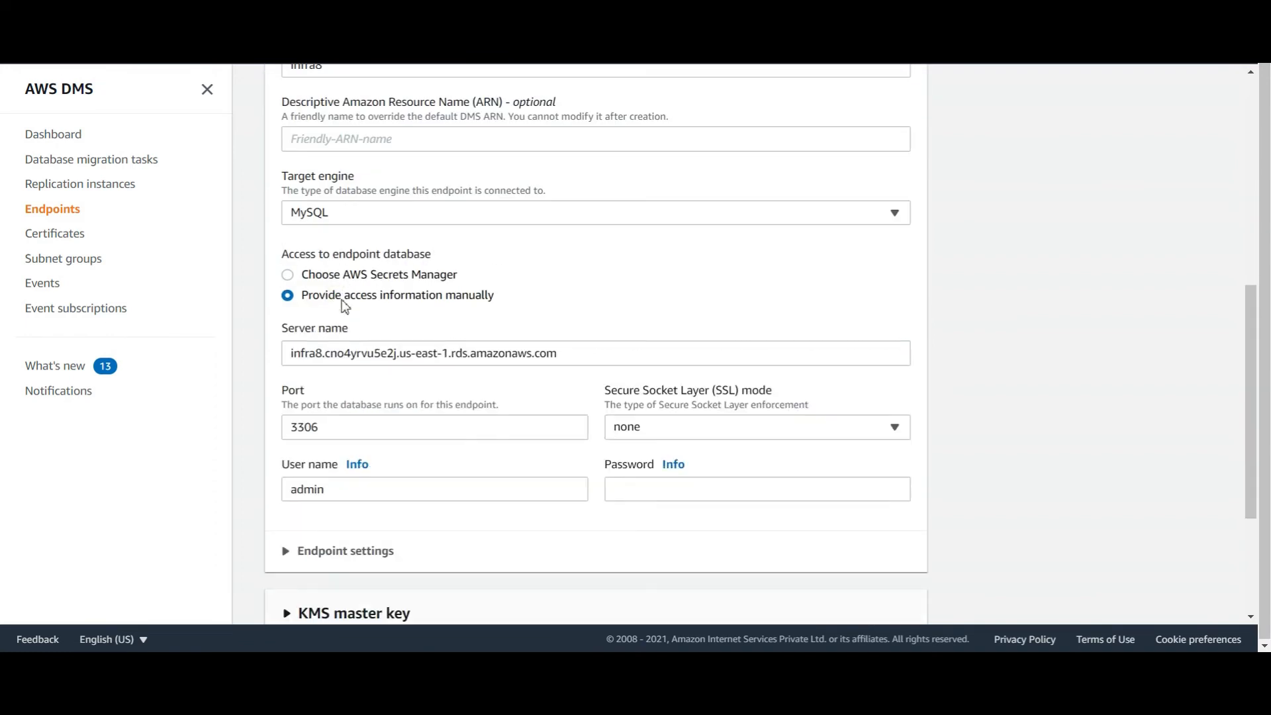
pyautogui.click(636, 485)
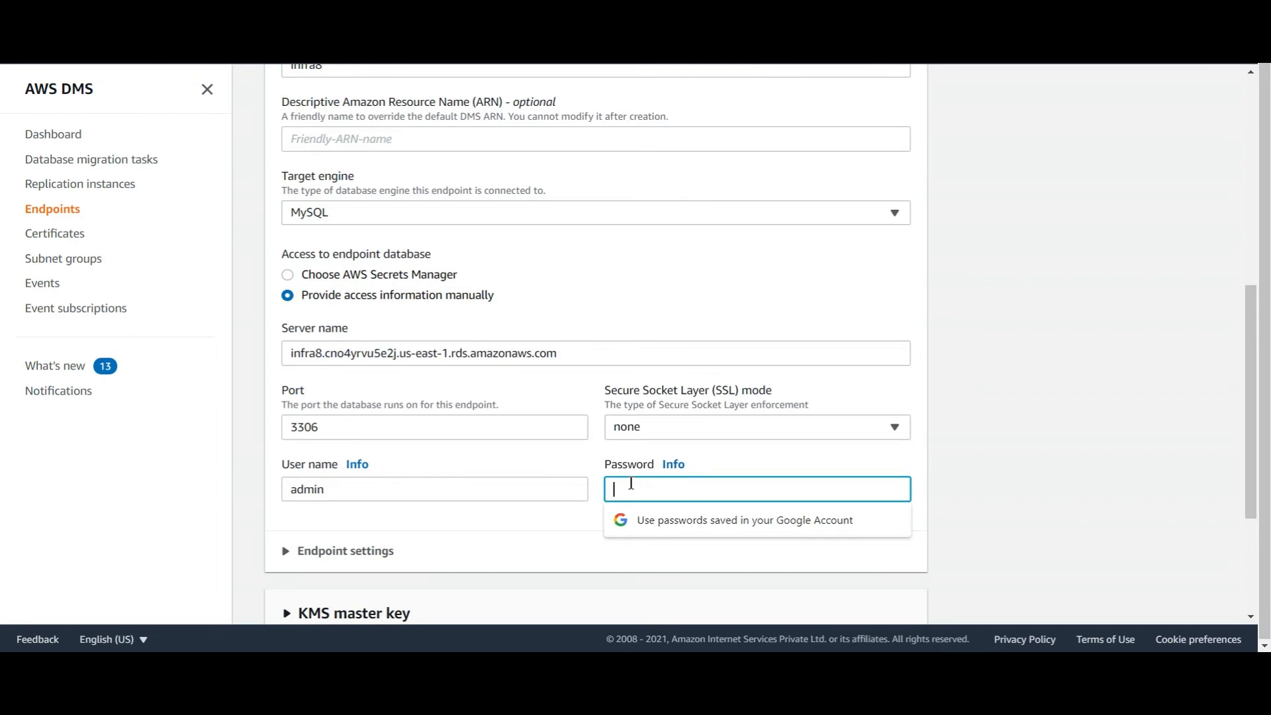
pyautogui.write('adm')
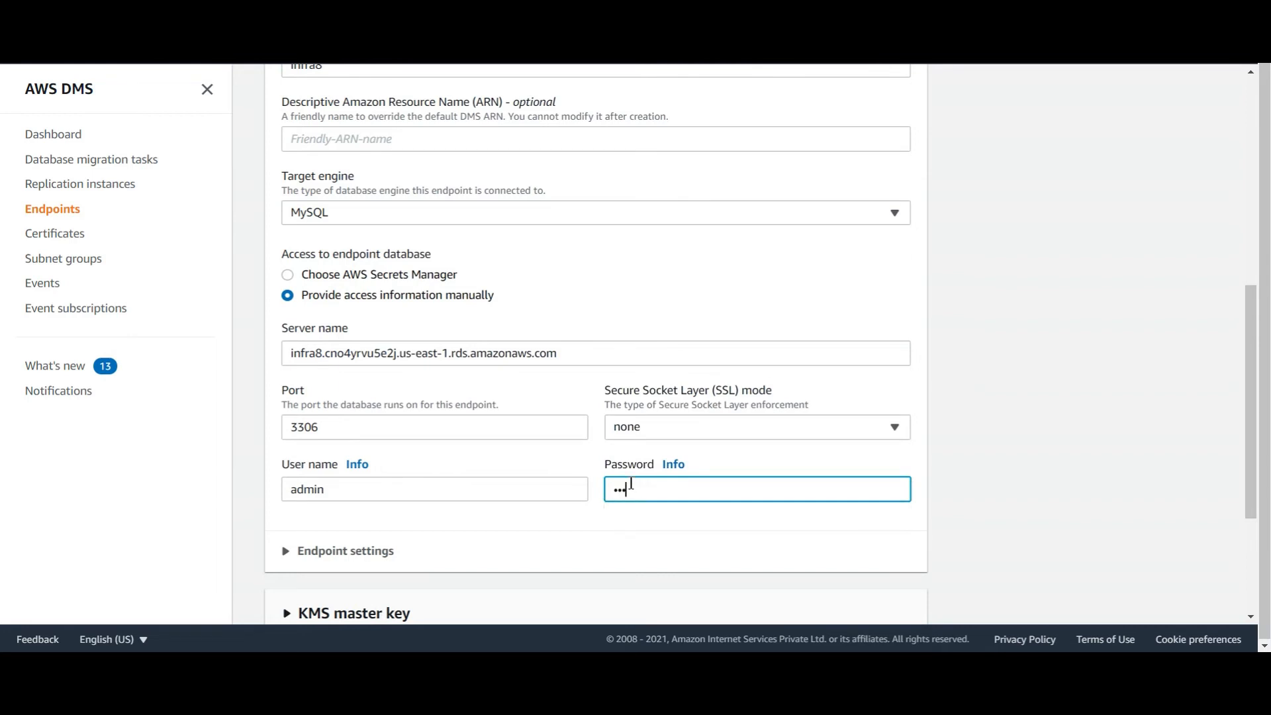
pyautogui.write('in123')
# Look up parallelLoadThreads and SET_FOREIGN_KEY_CHECKS=0 in the setup notes
pyautogui.hotkey('alt', 'Tab')
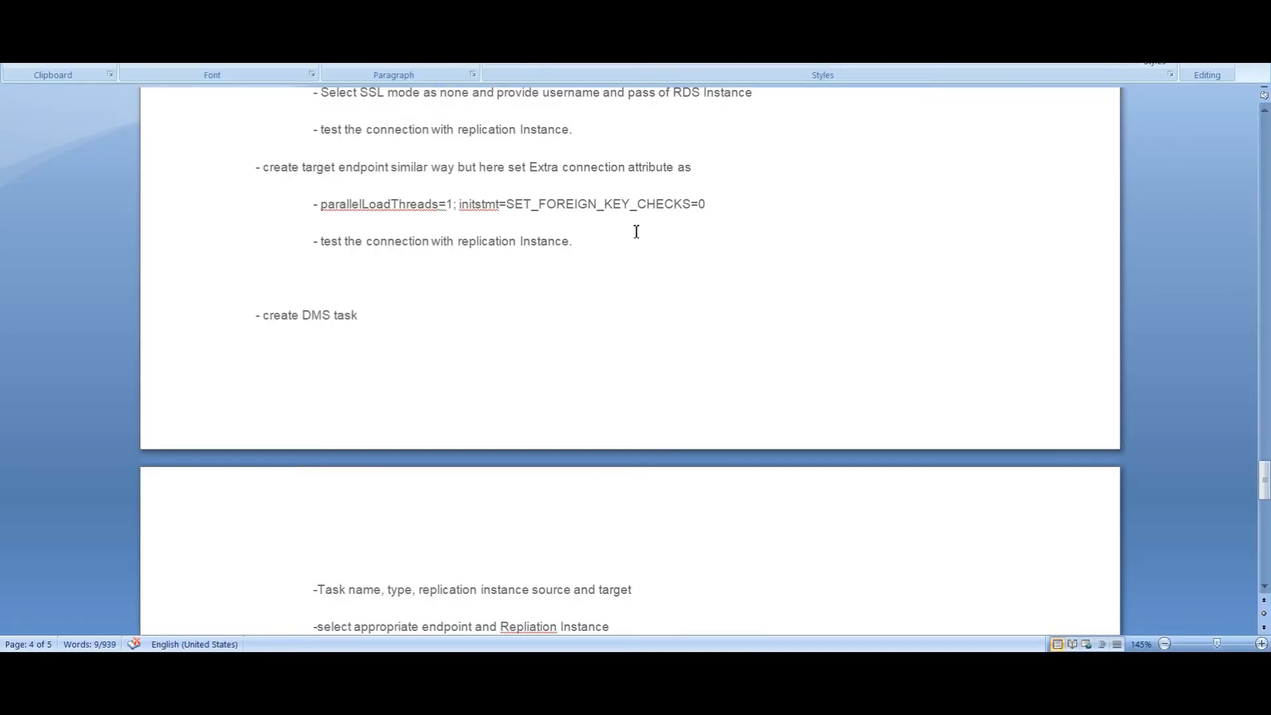
pyautogui.moveTo(322, 204); pyautogui.dragTo(445, 207)
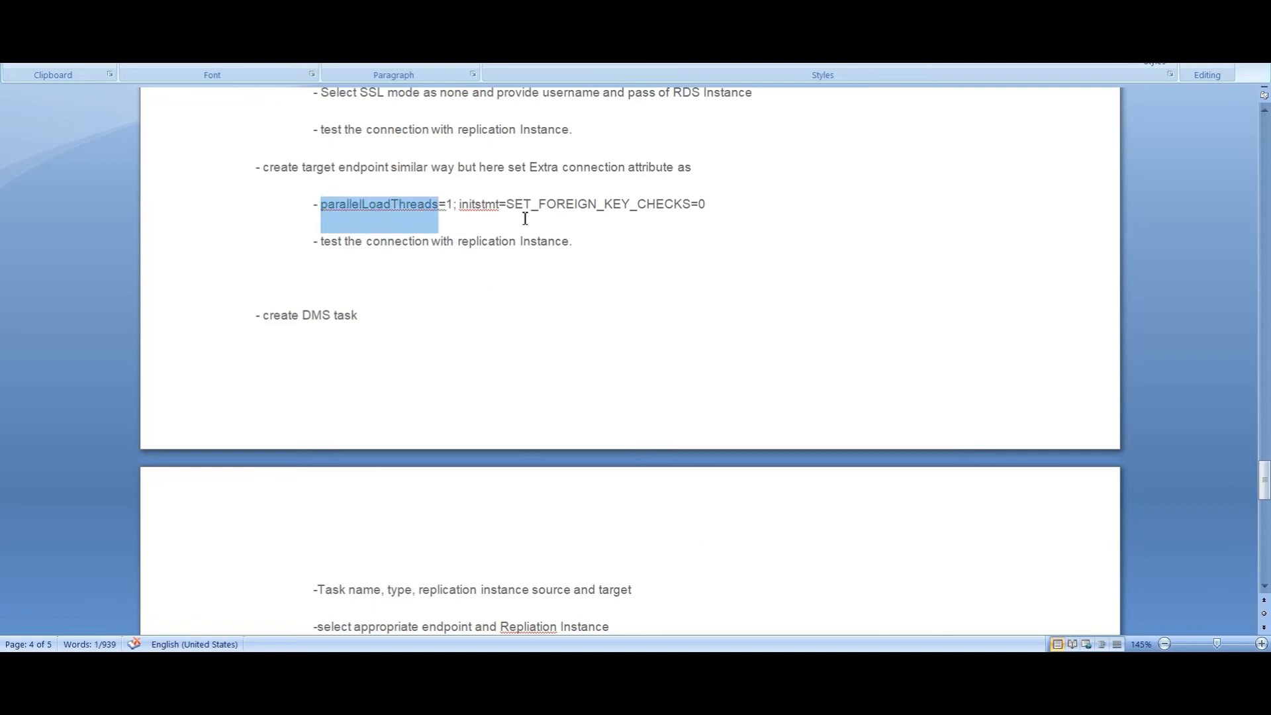
pyautogui.moveTo(508, 204); pyautogui.dragTo(709, 206)
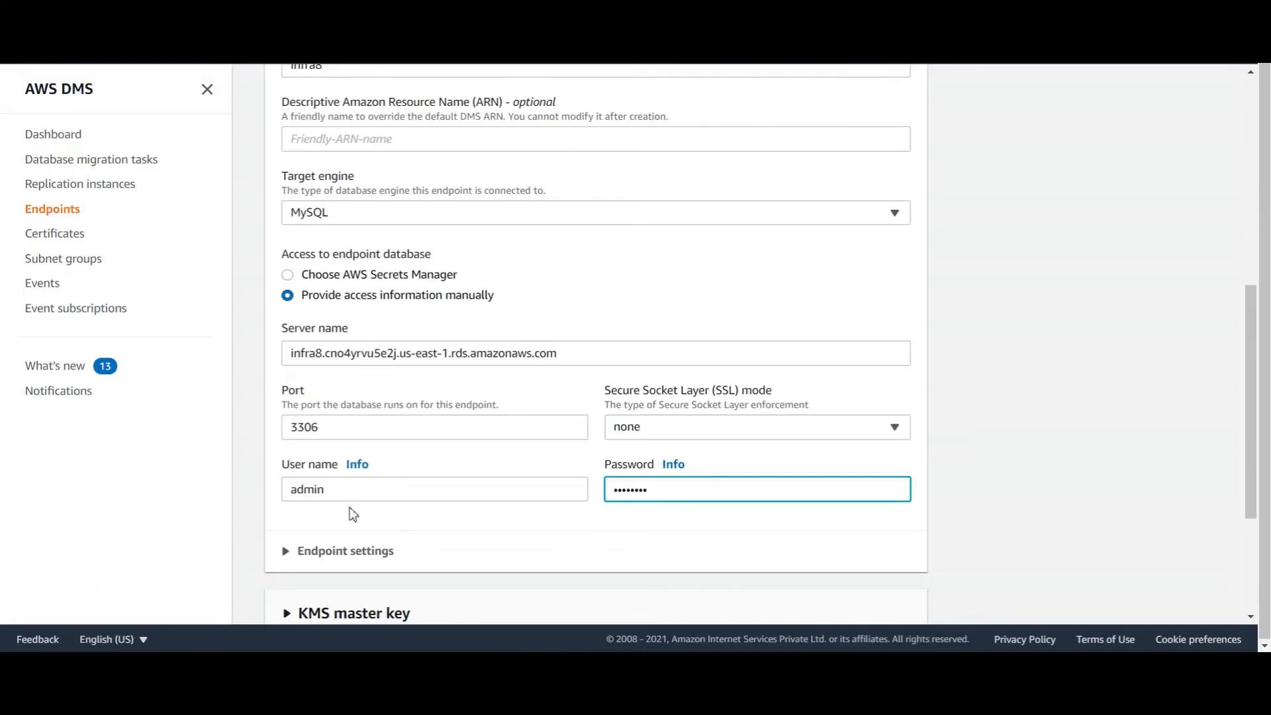
pyautogui.scroll(-3, 345, 497)
# Add the endpoint setting ParallelLoadThreads = 1 and turn on extra connection attributes
pyautogui.click(336, 337)
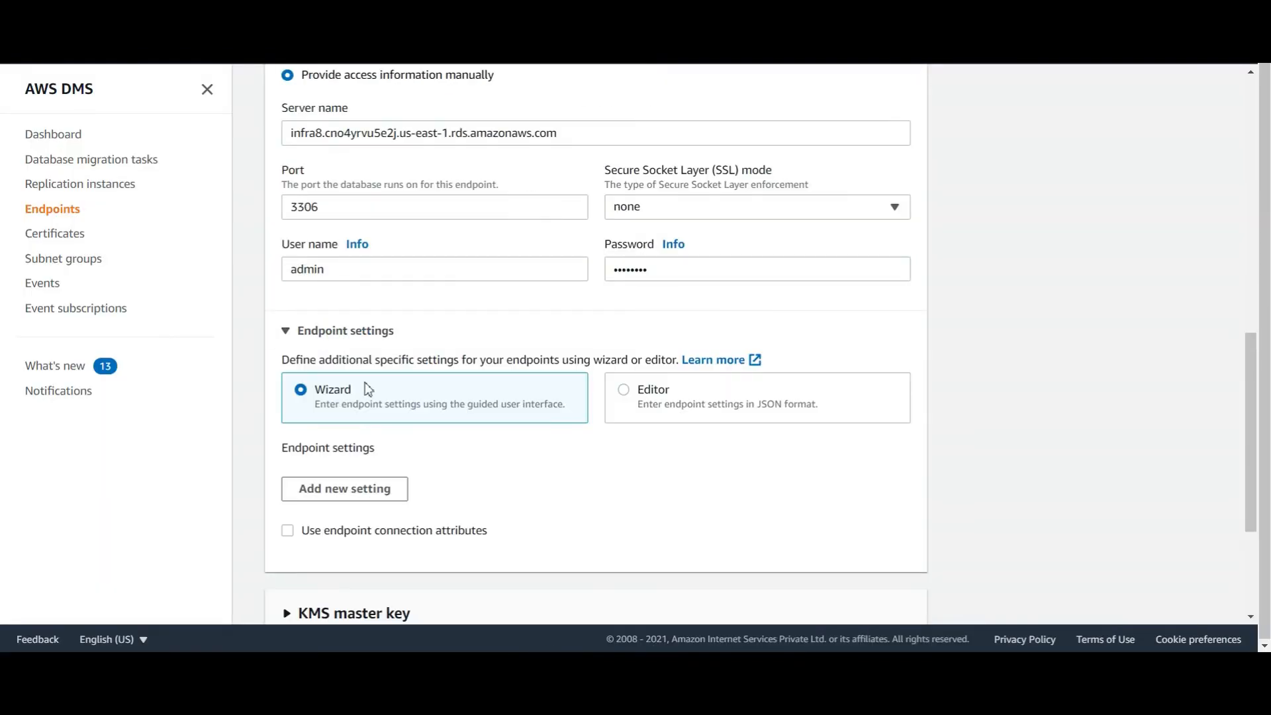
pyautogui.click(341, 490)
pyautogui.click(338, 420)
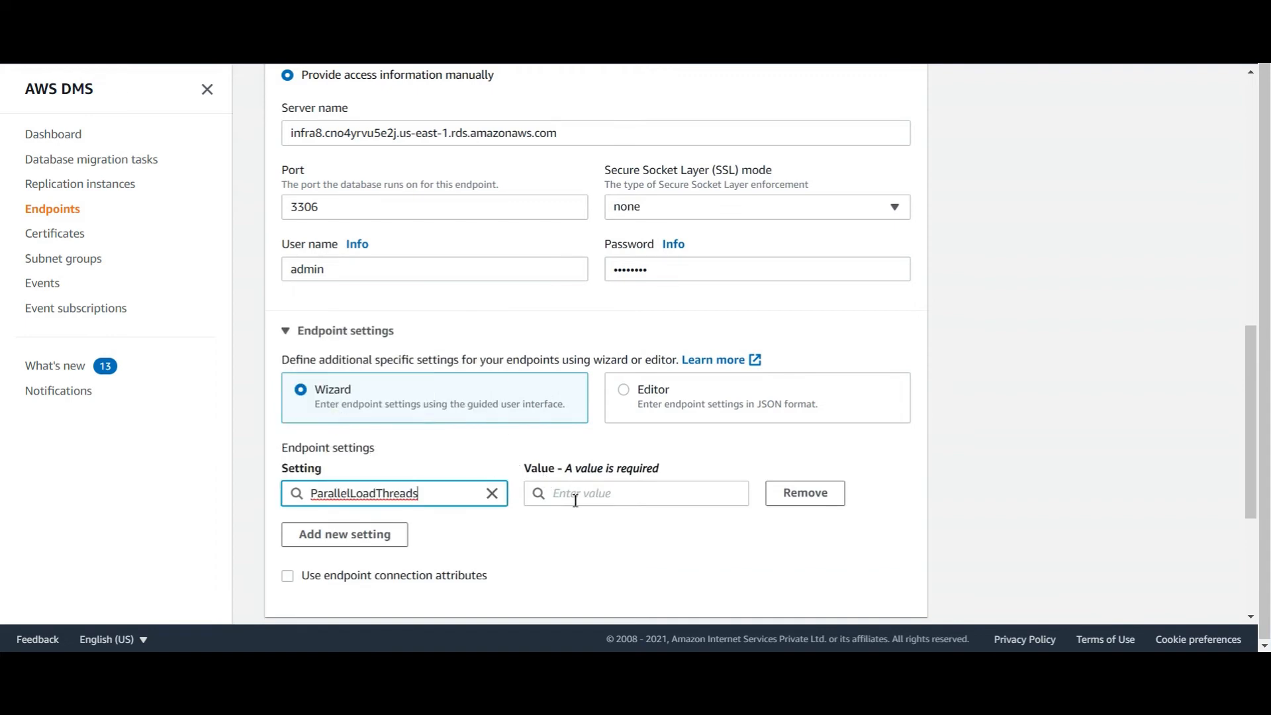
pyautogui.click(575, 498)
pyautogui.write('1')
pyautogui.click(288, 576)
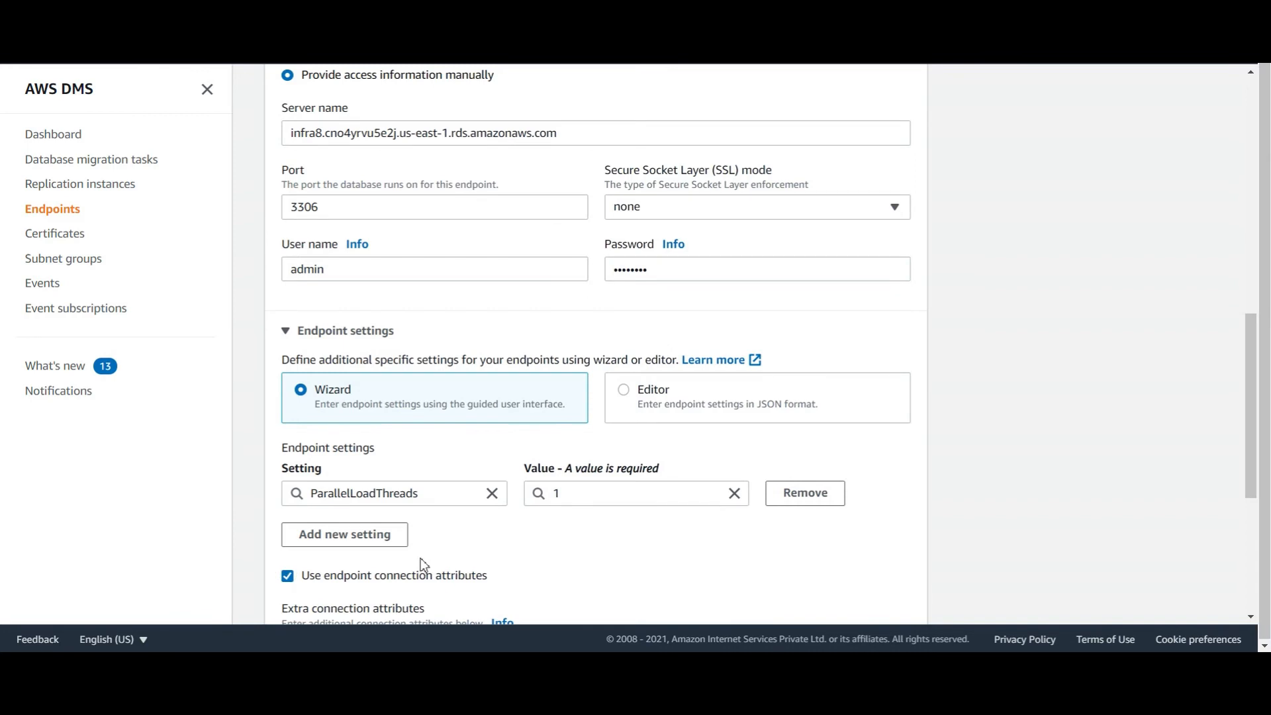
pyautogui.scroll(-3, 419, 558)
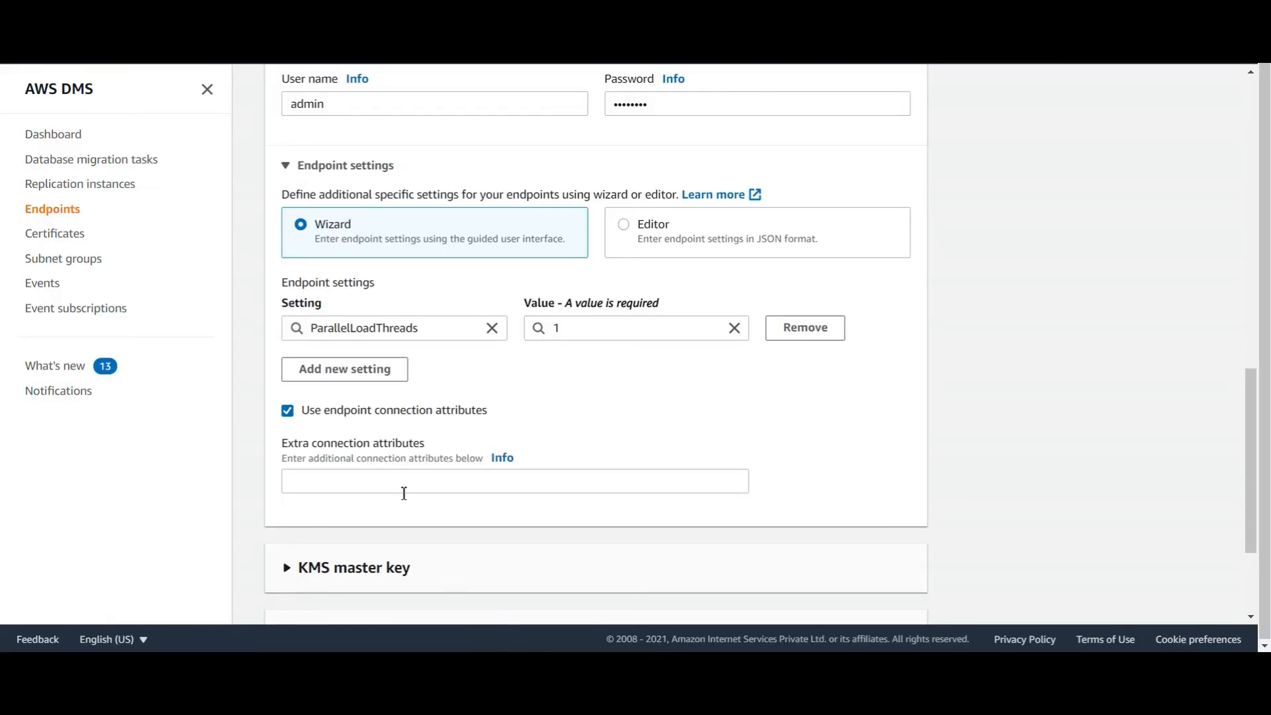
# Enter the extra connection attributes, test the infra8 connection, and create the target endpoint
pyautogui.click(403, 491)
pyautogui.scroll(-5, 357, 529)
pyautogui.click(332, 495)
pyautogui.scroll(-1, 789, 383)
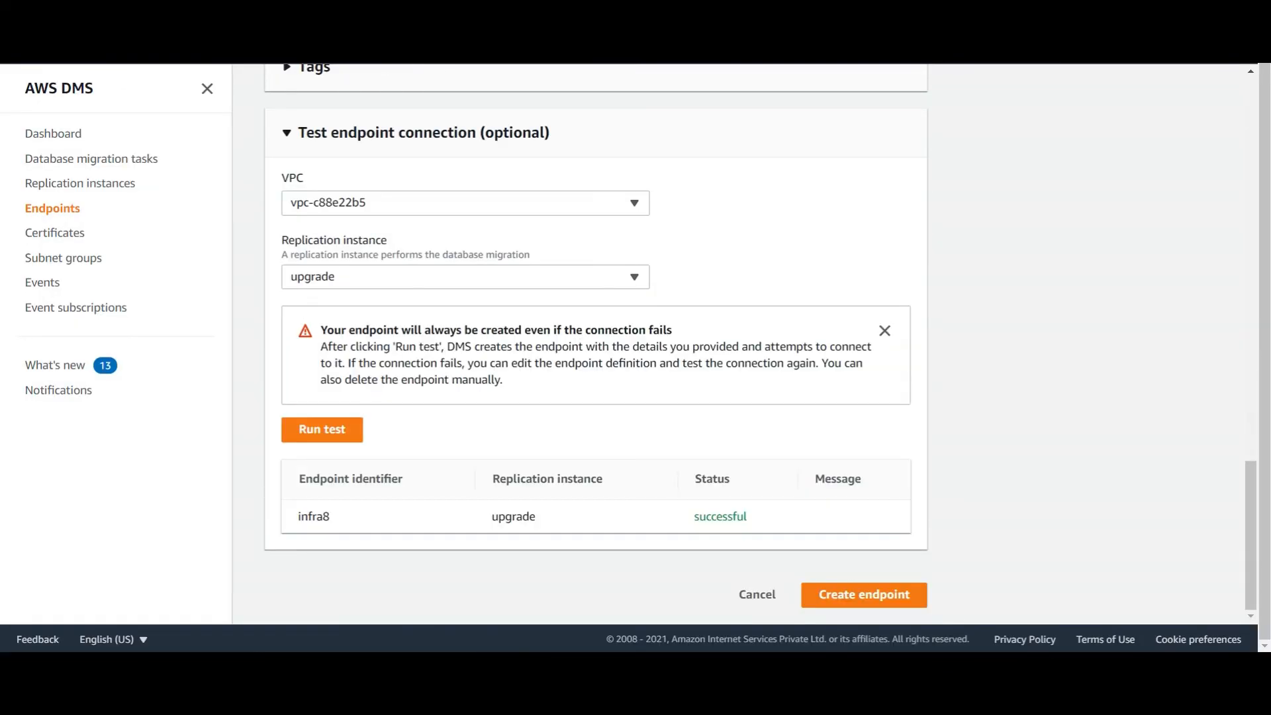
pyautogui.click(870, 599)
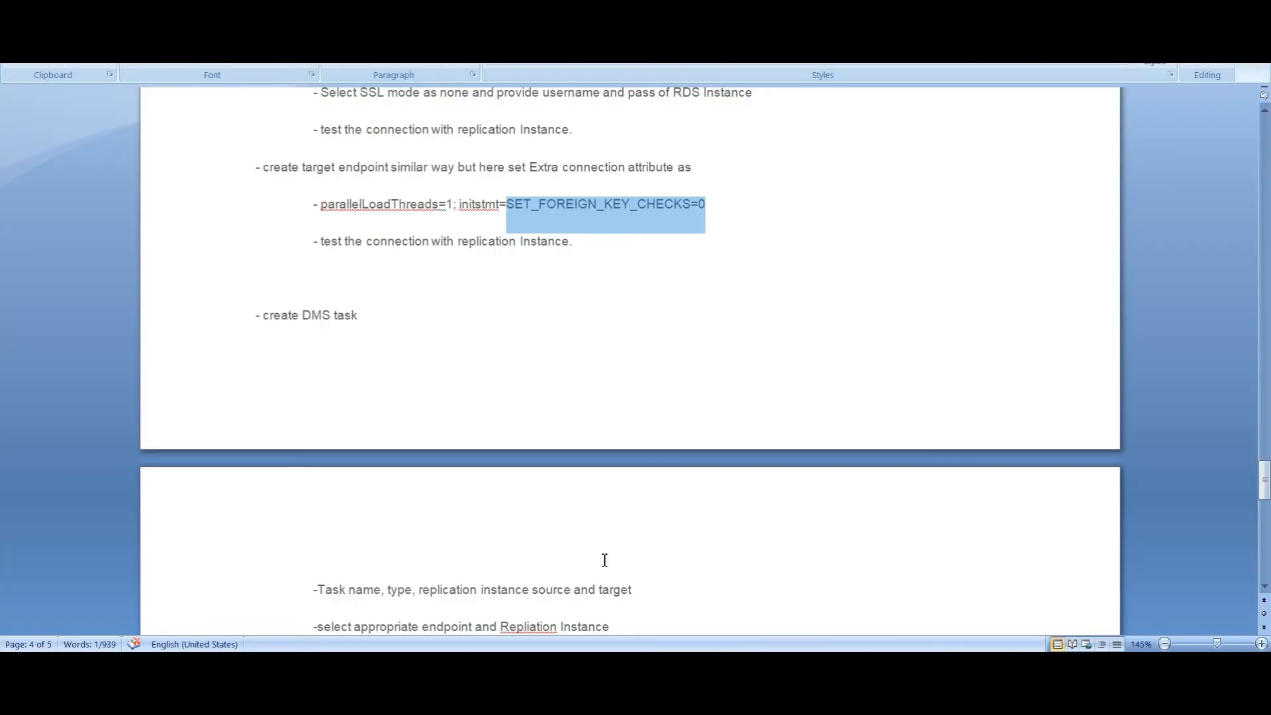
pyautogui.scroll(-3, 605, 560)
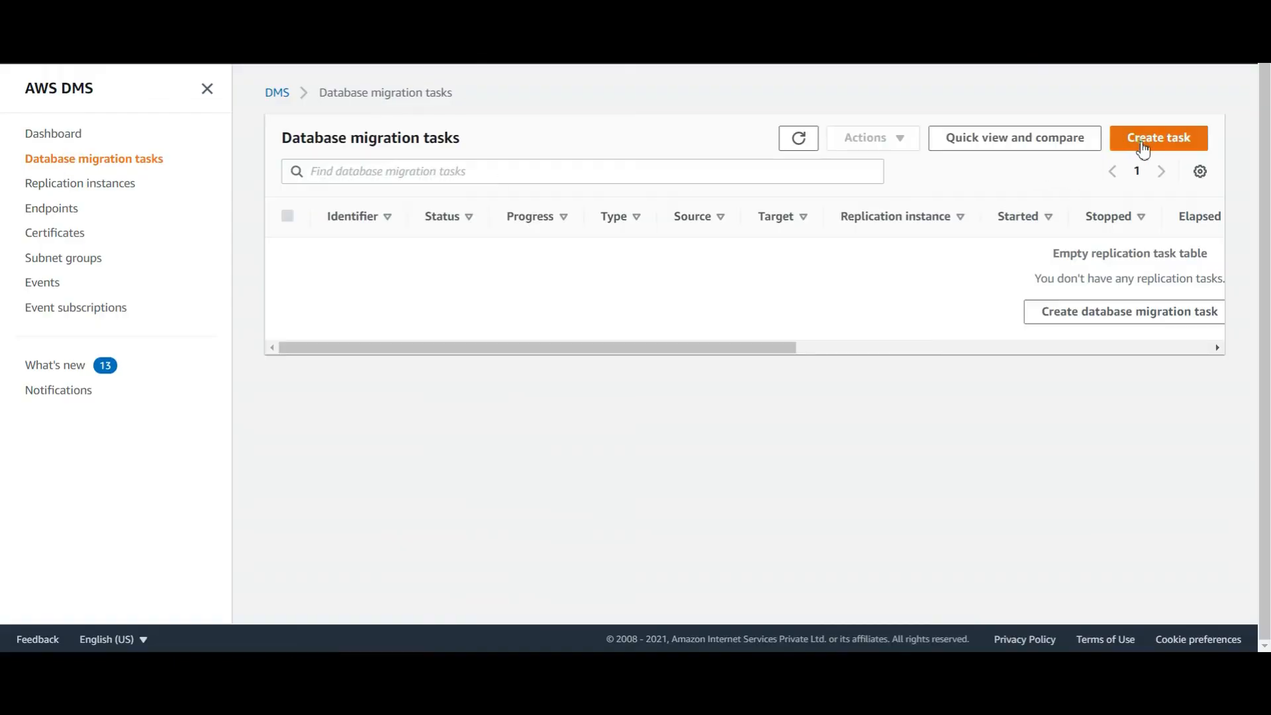
# Start a new database migration task with task identifier 'upgrade'
pyautogui.click(1143, 150)
pyautogui.click(386, 257)
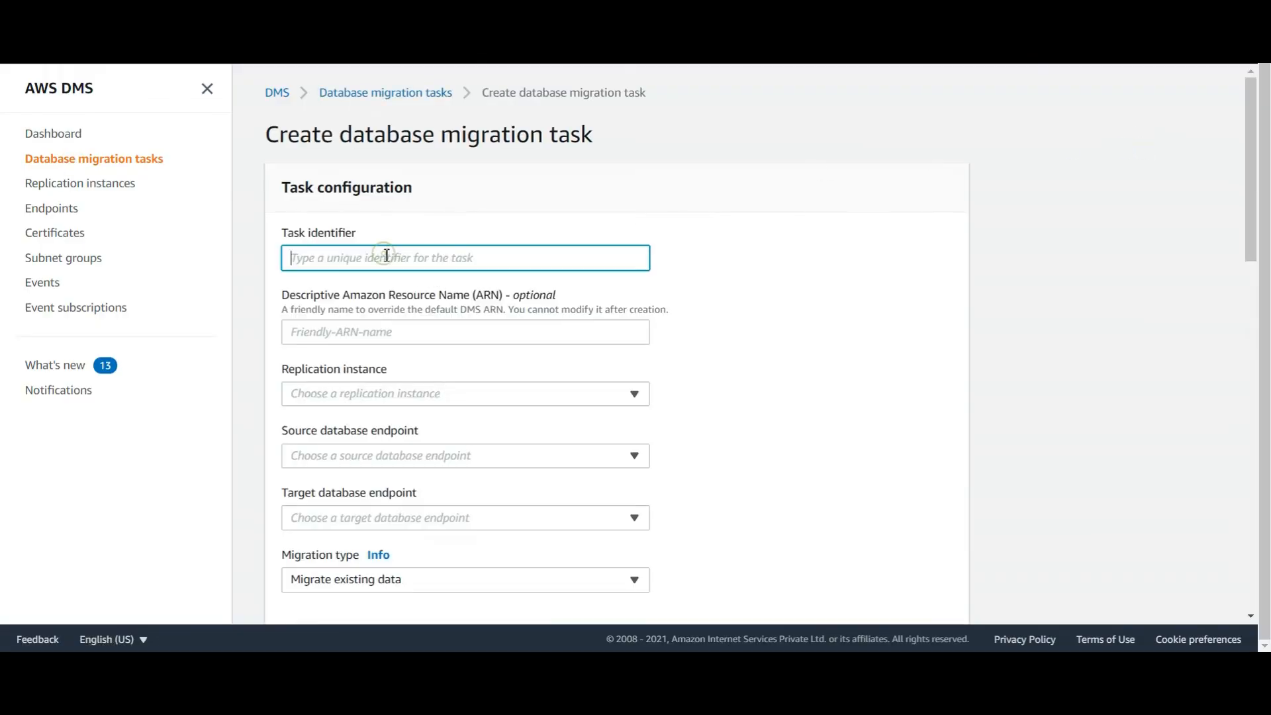
pyautogui.write('upgrade')
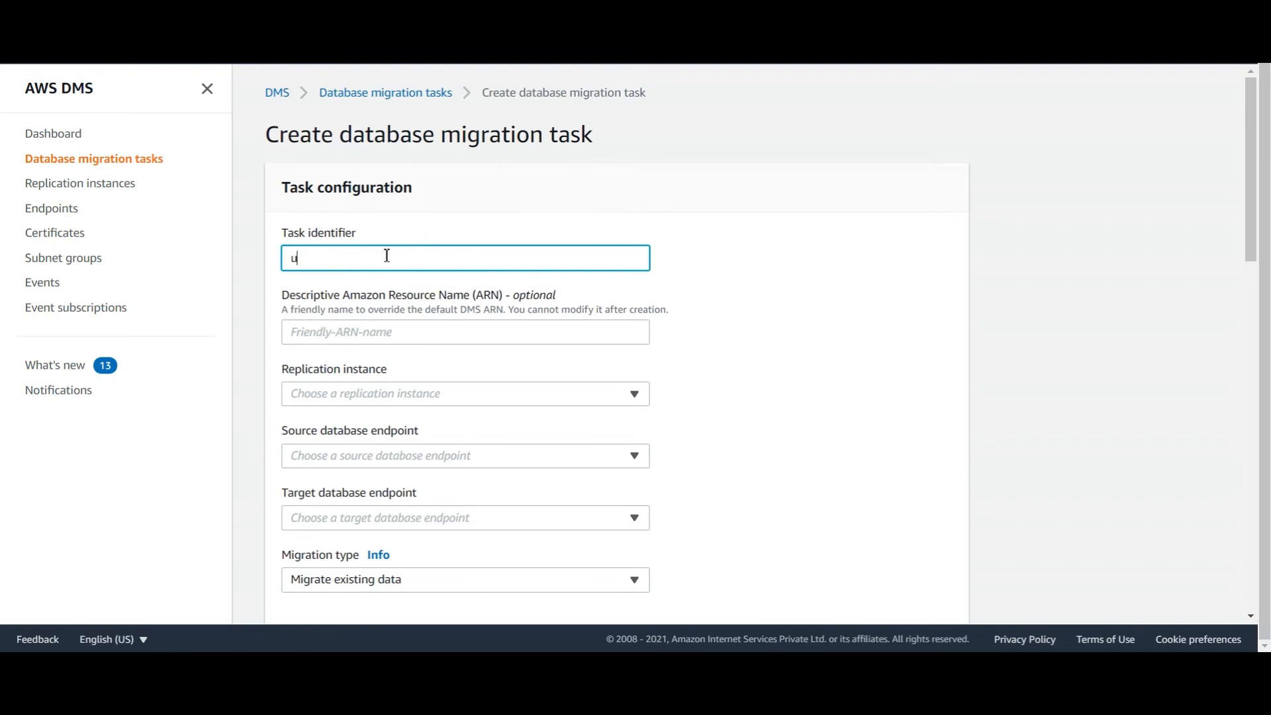
pyautogui.click(383, 338)
# Choose replication instance upgrade, source endpoint infra and target endpoint infra8
pyautogui.click(434, 392)
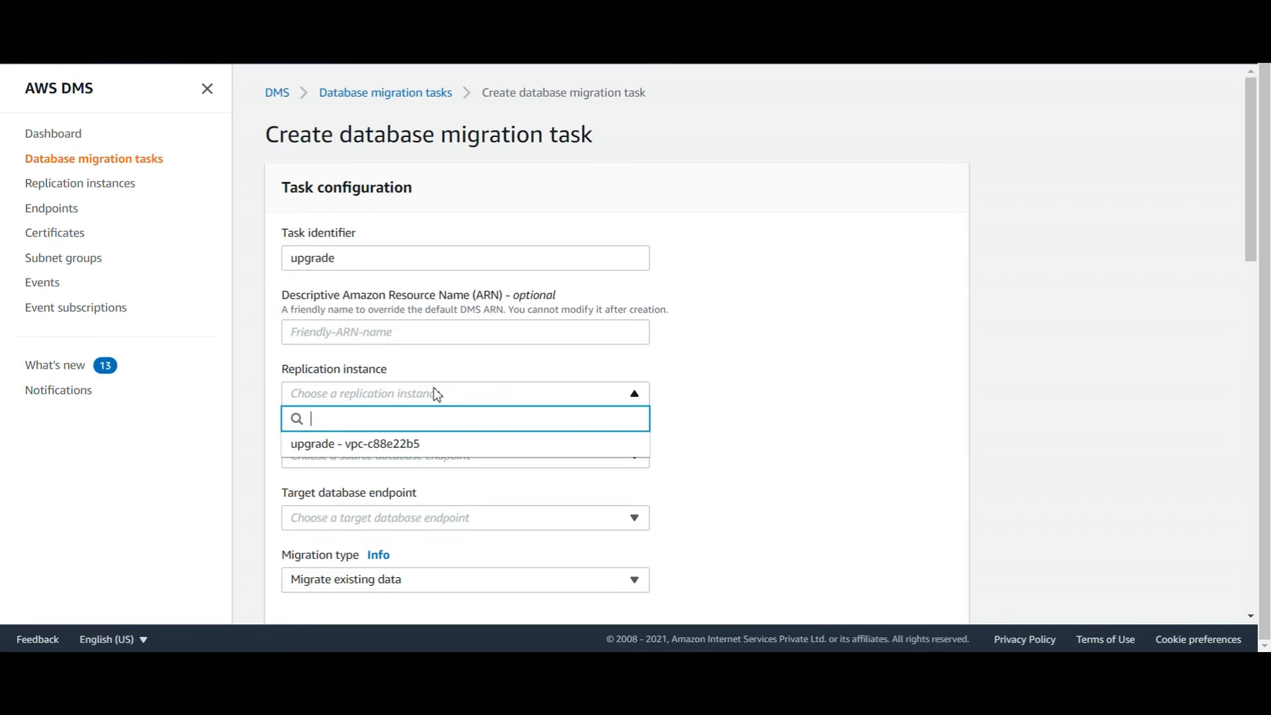
pyautogui.click(405, 445)
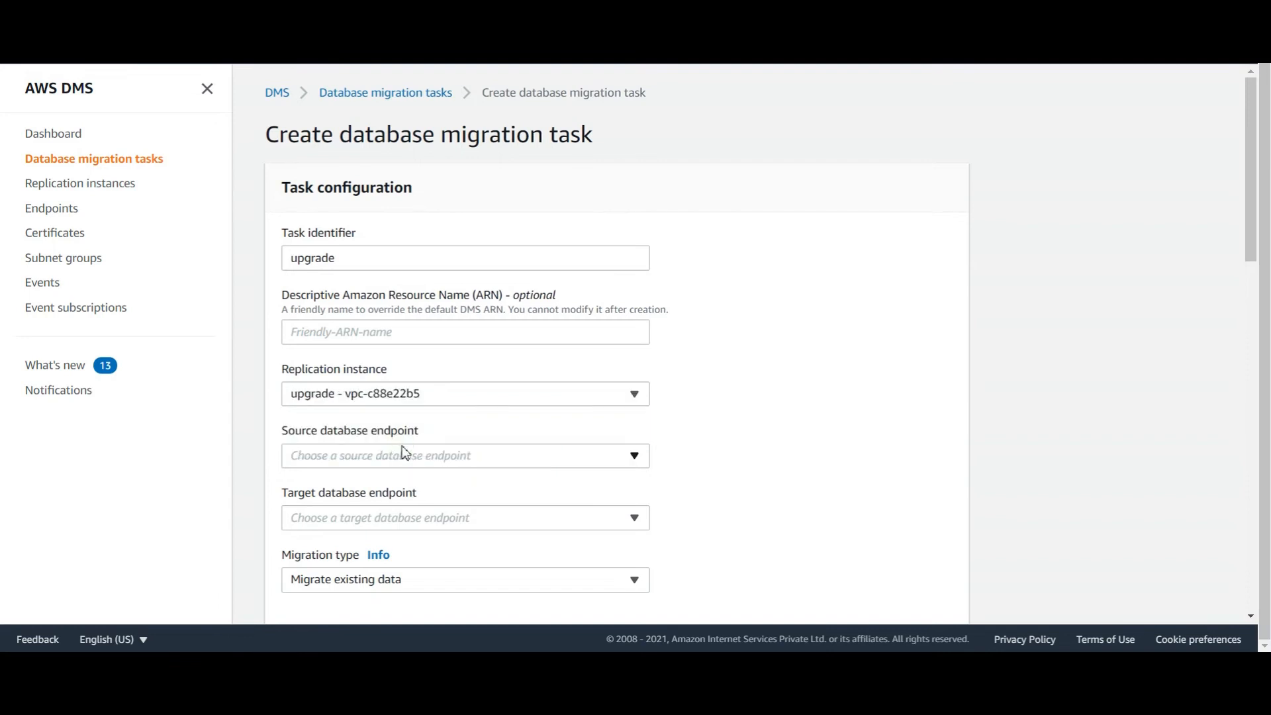
pyautogui.click(400, 456)
pyautogui.click(409, 507)
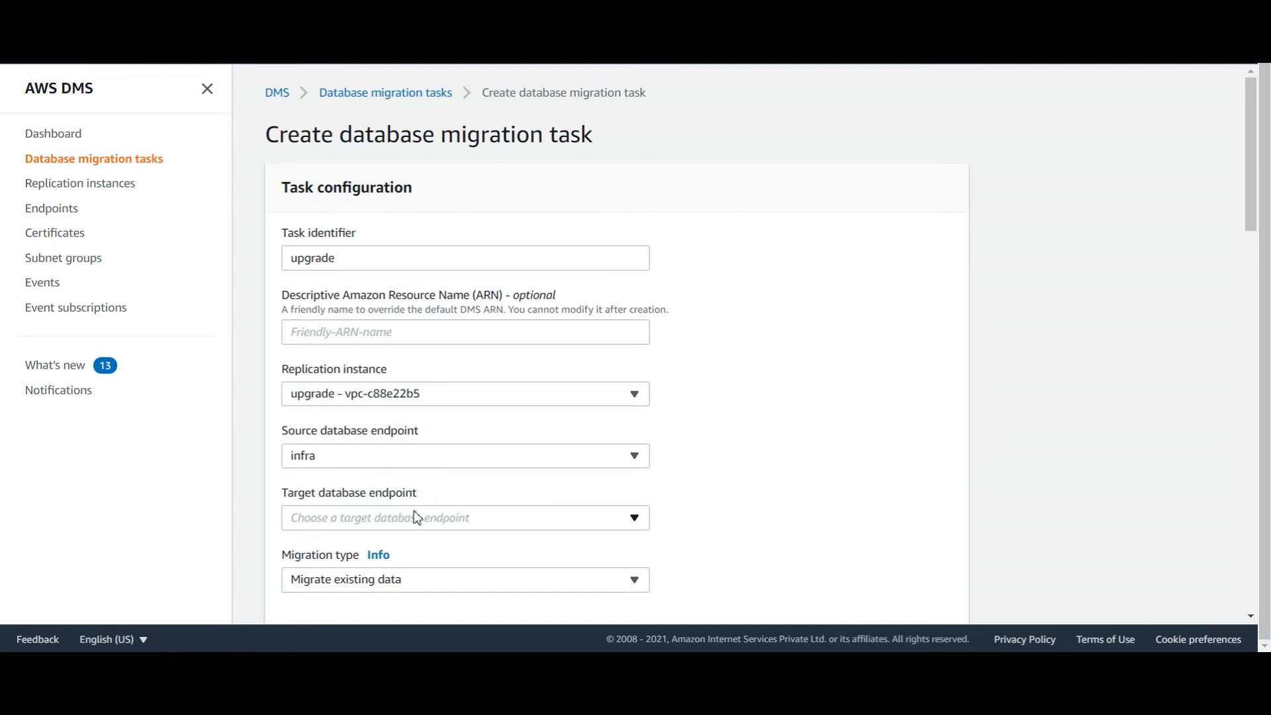
pyautogui.click(433, 521)
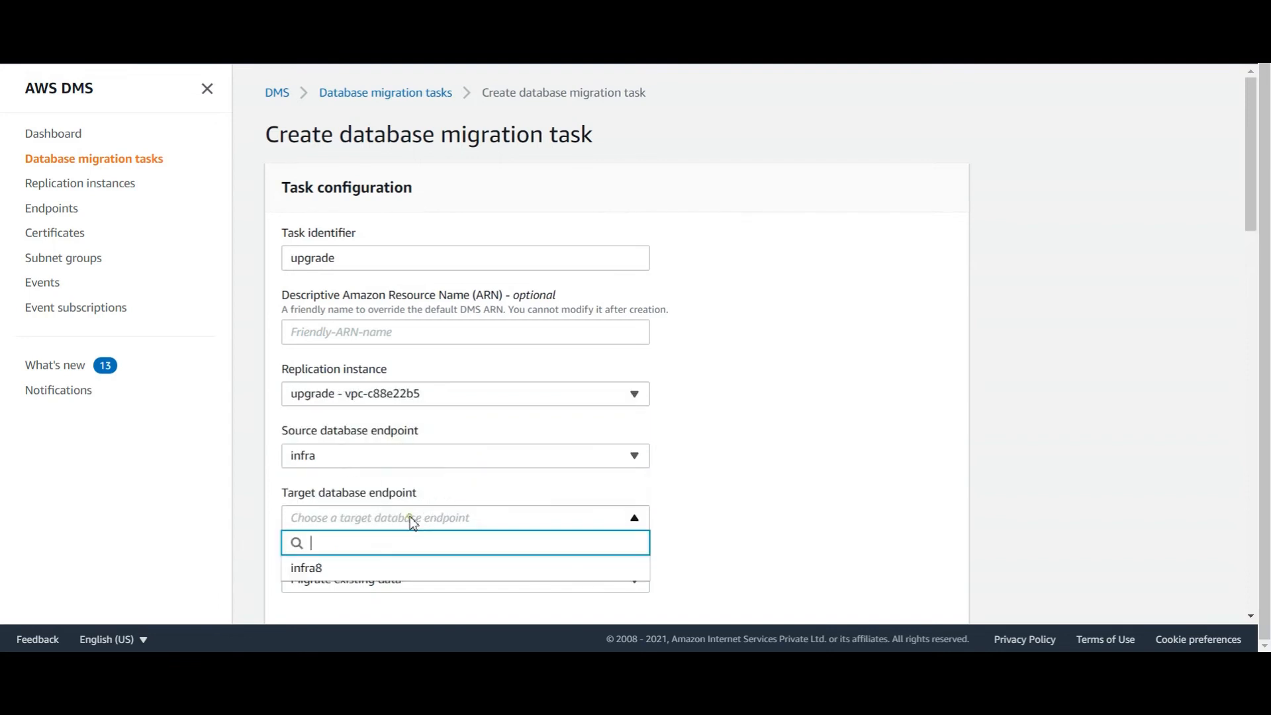
pyautogui.click(322, 573)
pyautogui.scroll(-4, 957, 492)
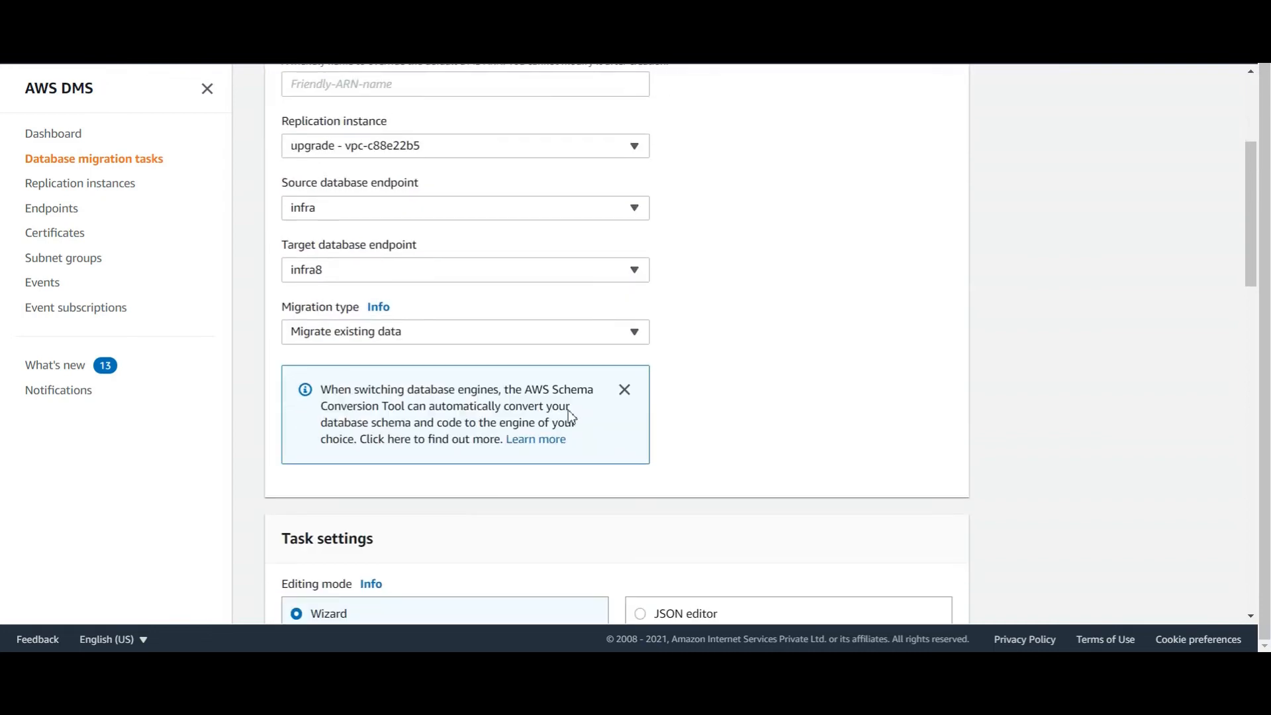
pyautogui.click(375, 334)
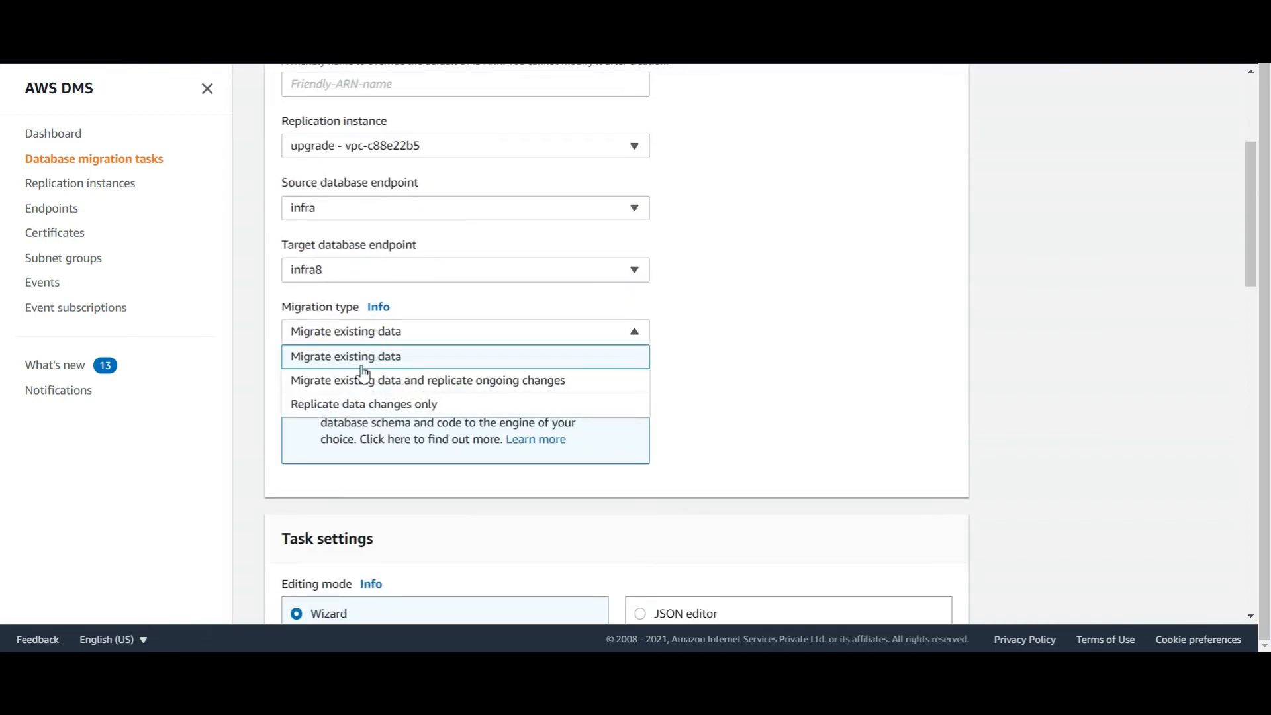
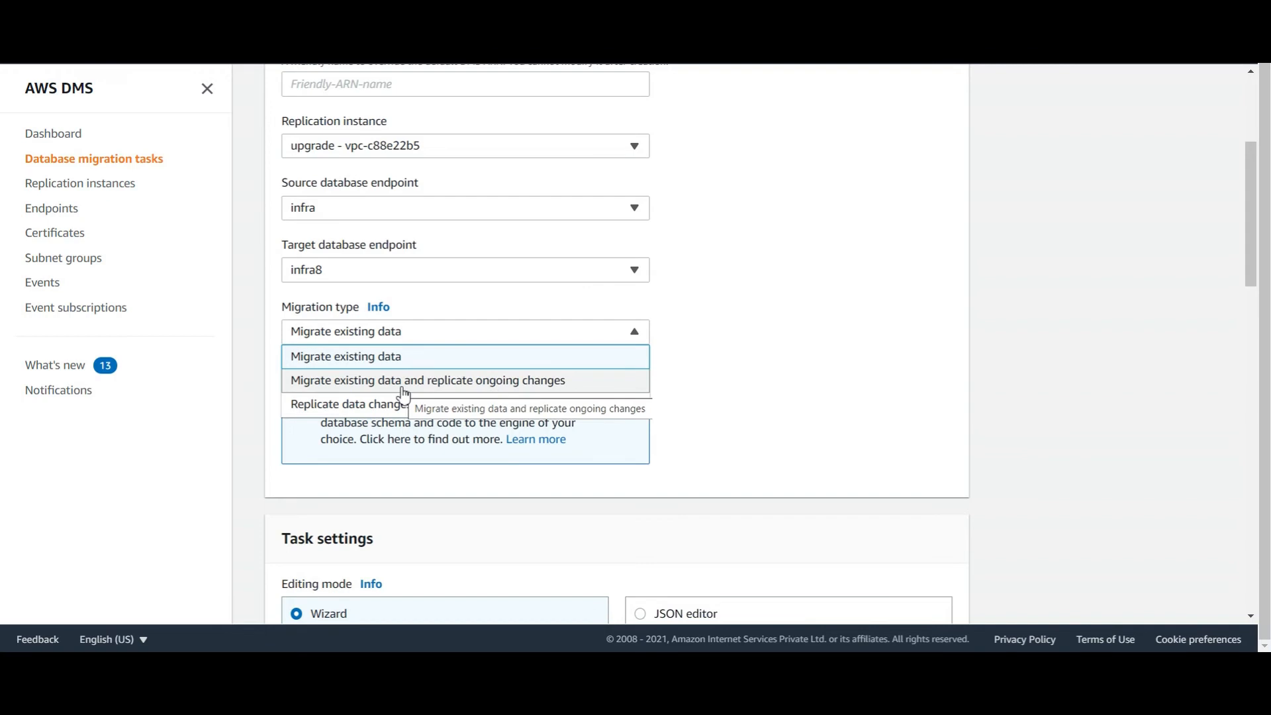
# Choose 'Migrate existing data and replicate ongoing changes' with Truncate as target table preparation
pyautogui.click(403, 389)
pyautogui.scroll(-5, 424, 392)
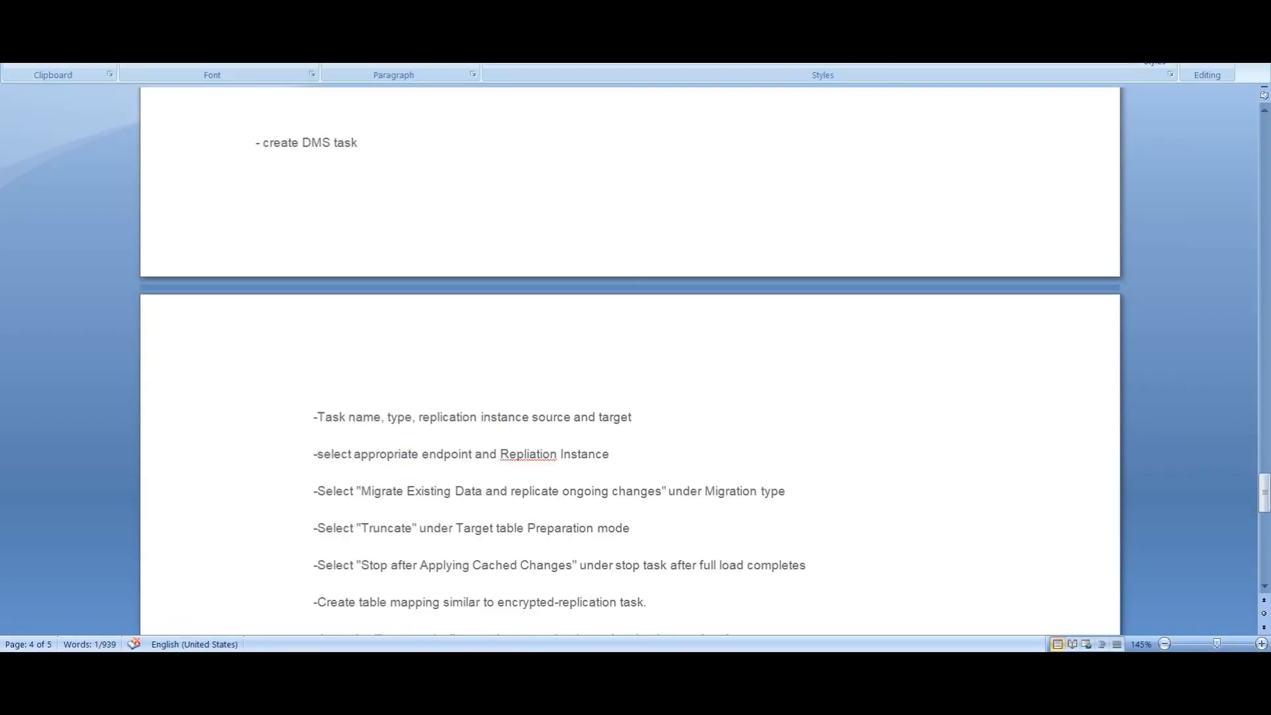
pyautogui.scroll(-2, 421, 463)
pyautogui.moveTo(367, 383); pyautogui.dragTo(511, 378)
pyautogui.click(604, 371)
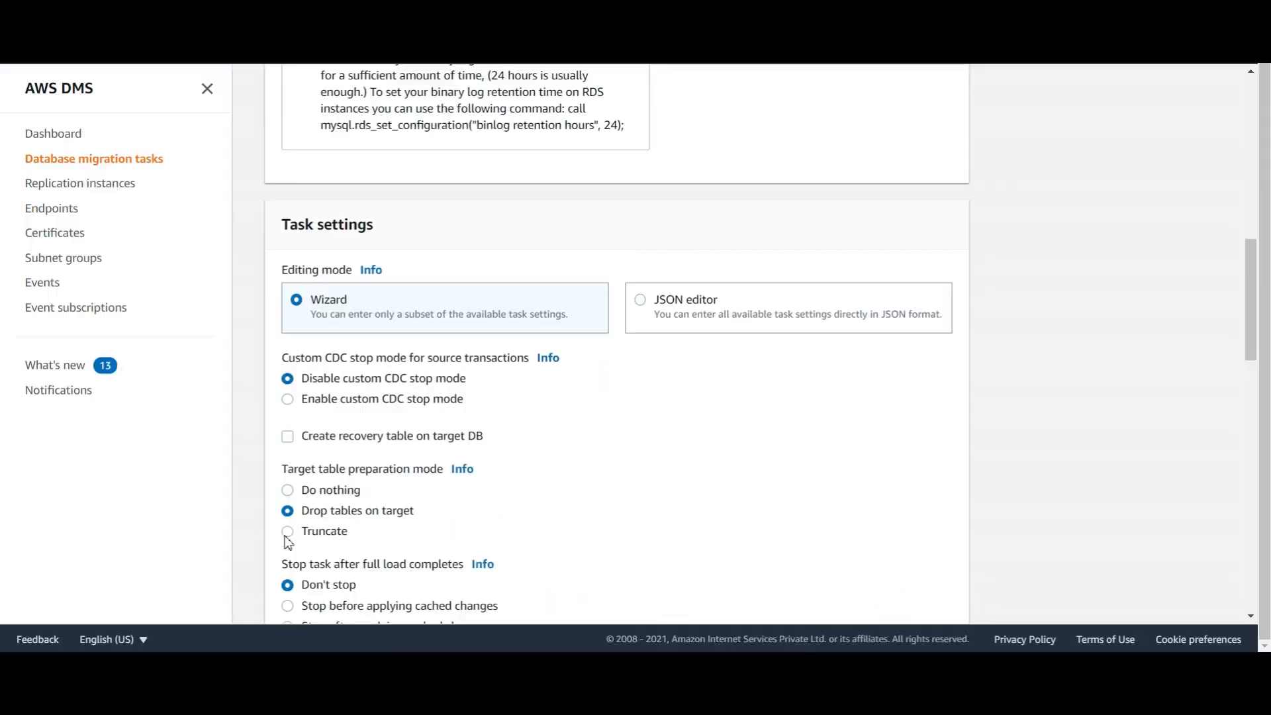
pyautogui.click(288, 532)
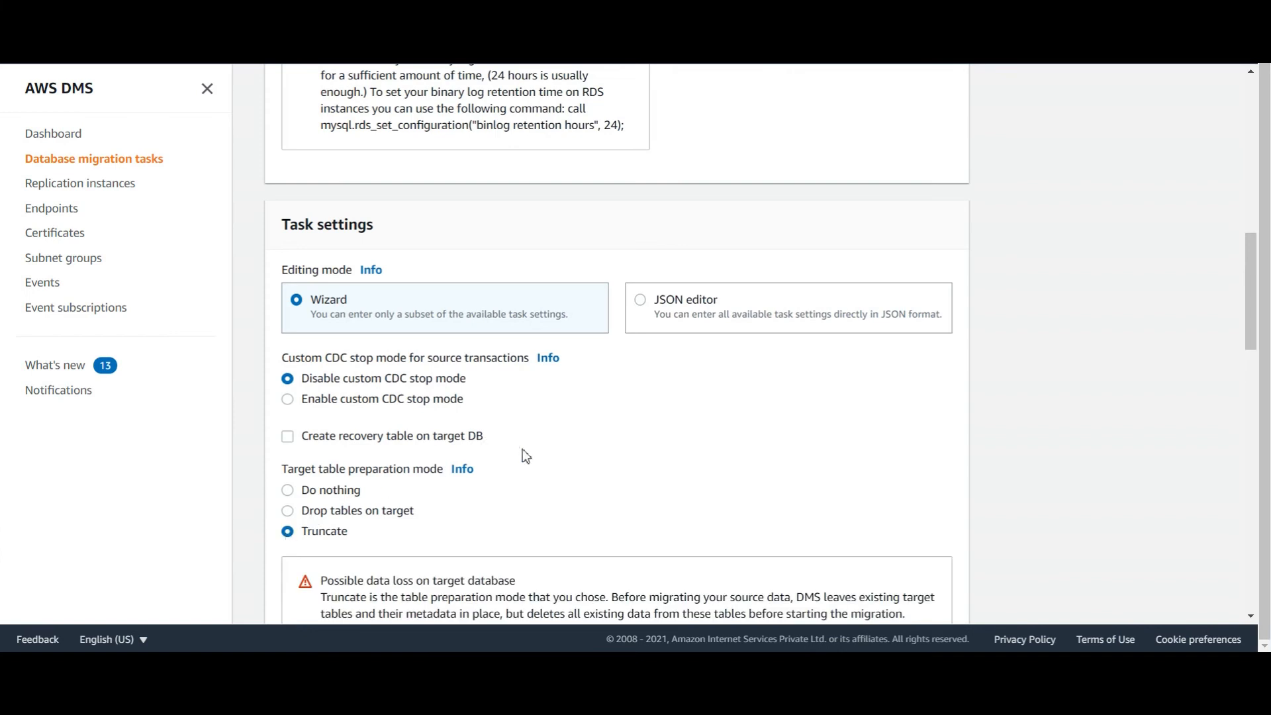
# Set the task to stop after applying cached changes
pyautogui.scroll(-5, 582, 461)
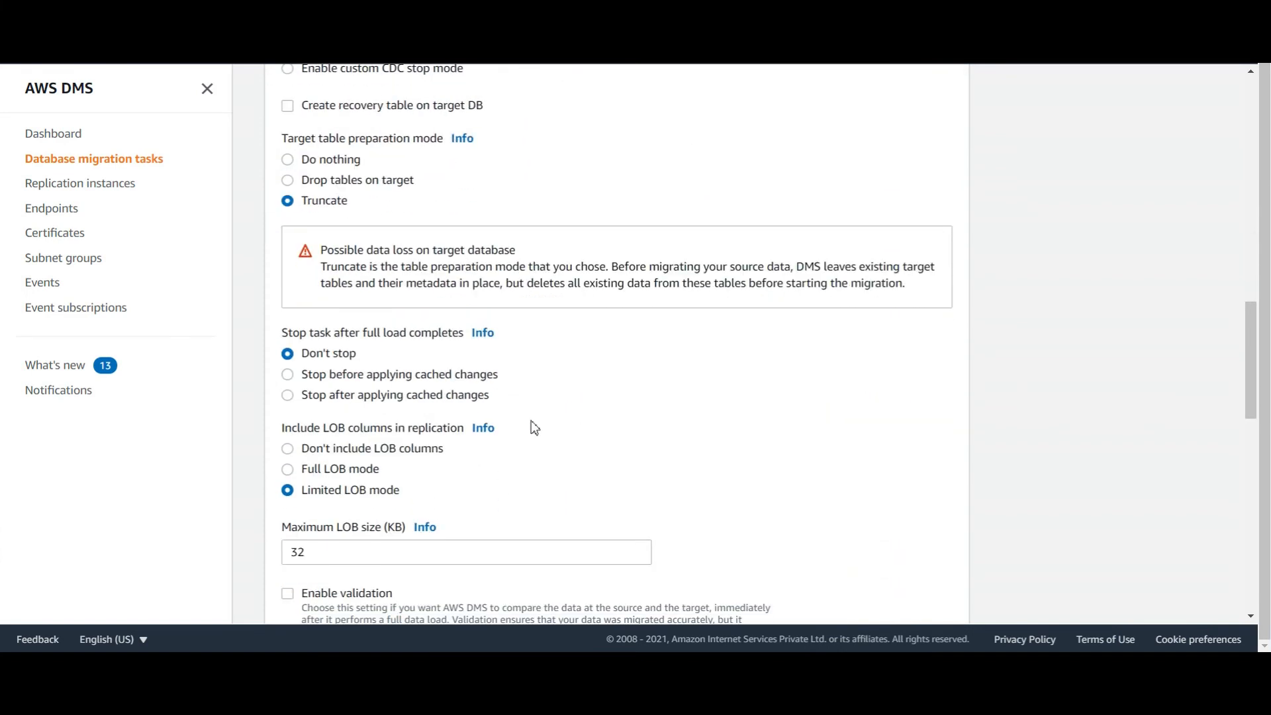
pyautogui.click(291, 395)
pyautogui.hotkey('alt', 'Tab')
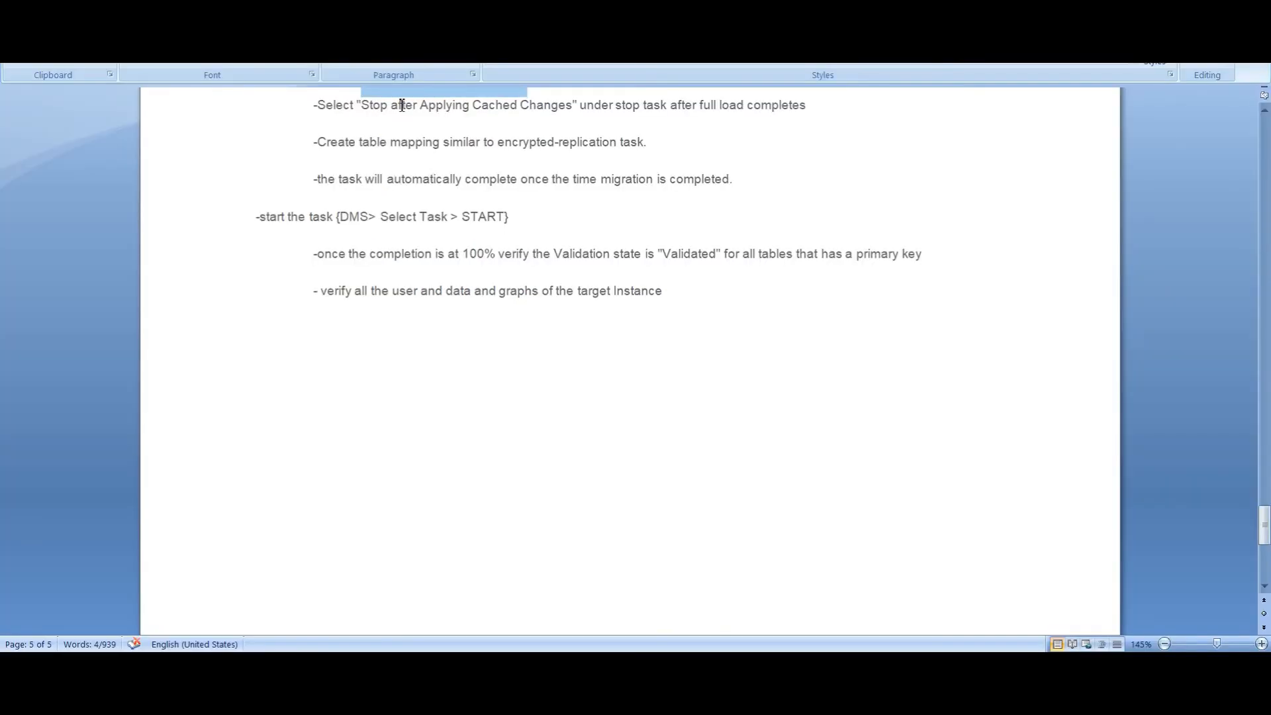
pyautogui.moveTo(402, 106); pyautogui.dragTo(519, 107)
pyautogui.hotkey('alt', 'Tab')
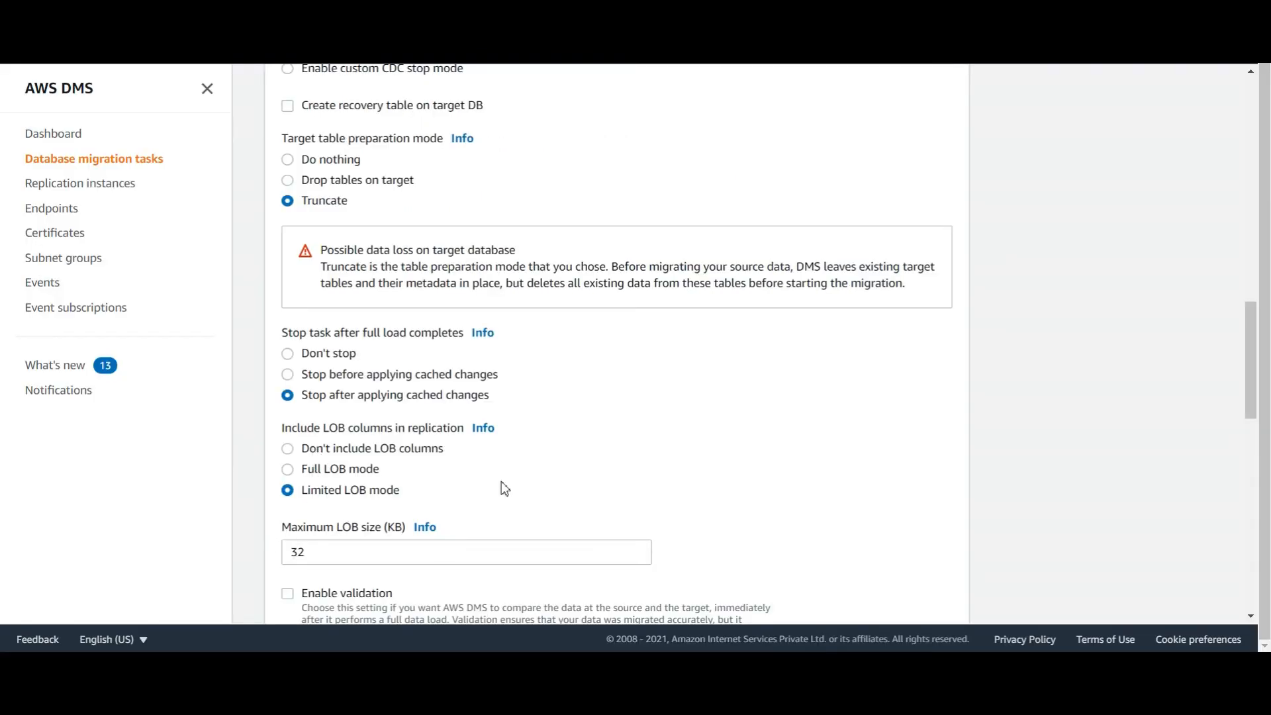
# Enable CloudWatch logs for the migration task
pyautogui.scroll(-4, 502, 482)
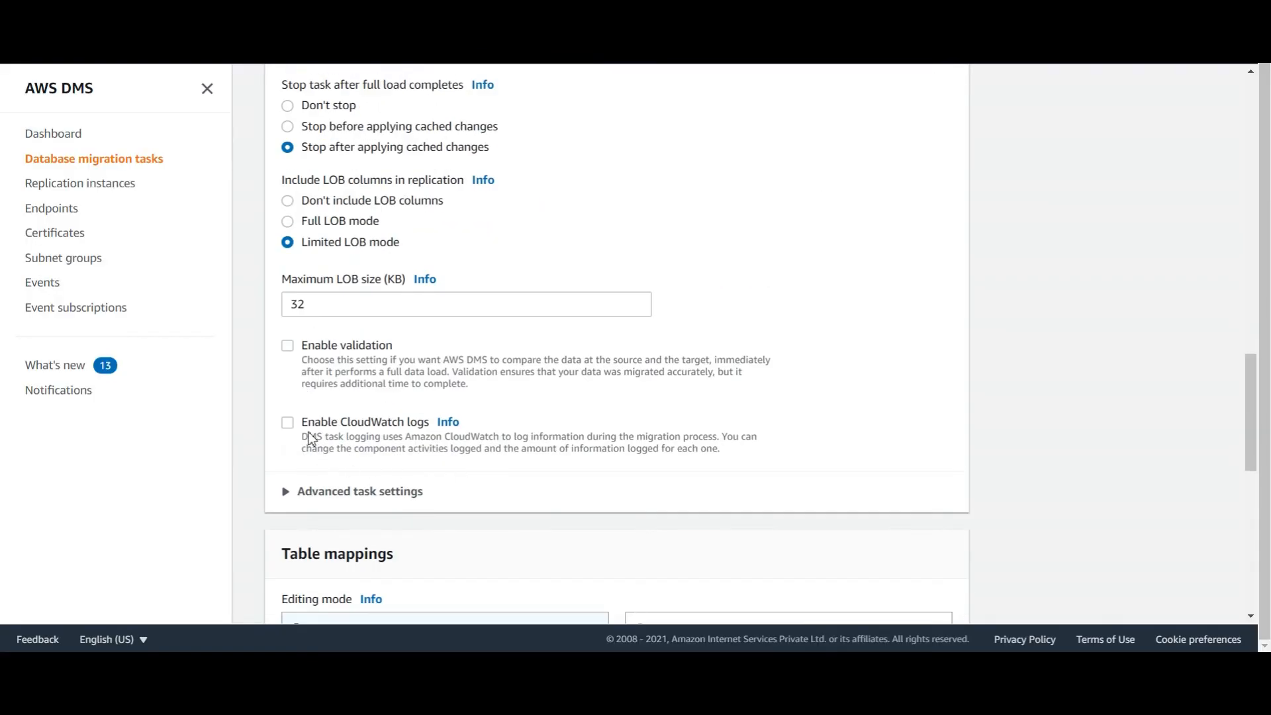
pyautogui.click(288, 423)
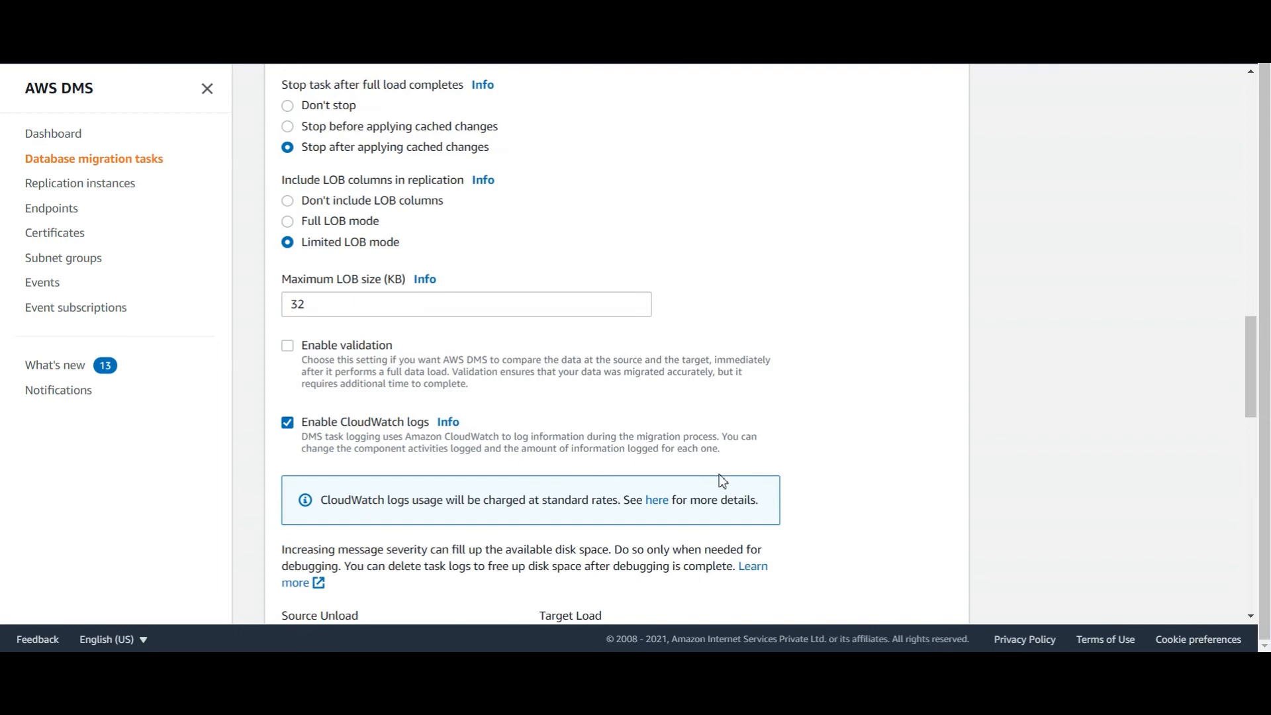
pyautogui.hotkey('alt', 'Tab')
pyautogui.scroll(18, 703, 407)
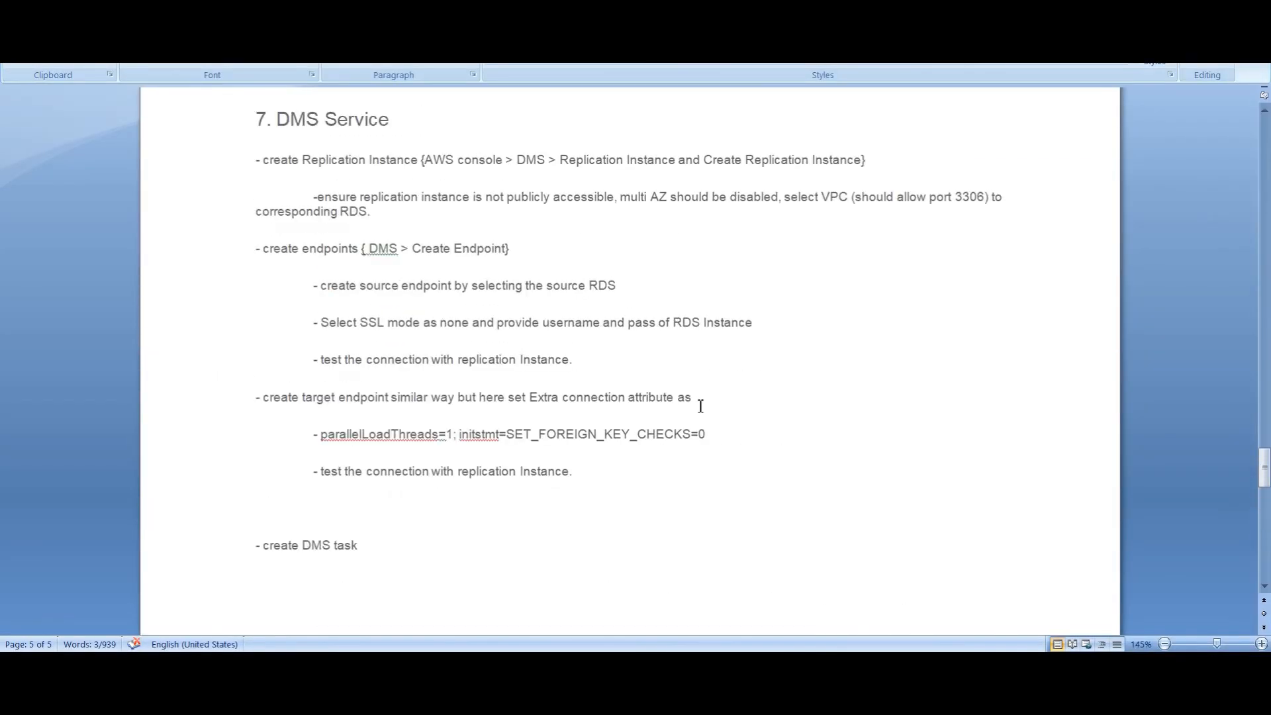
pyautogui.scroll(-3, 700, 405)
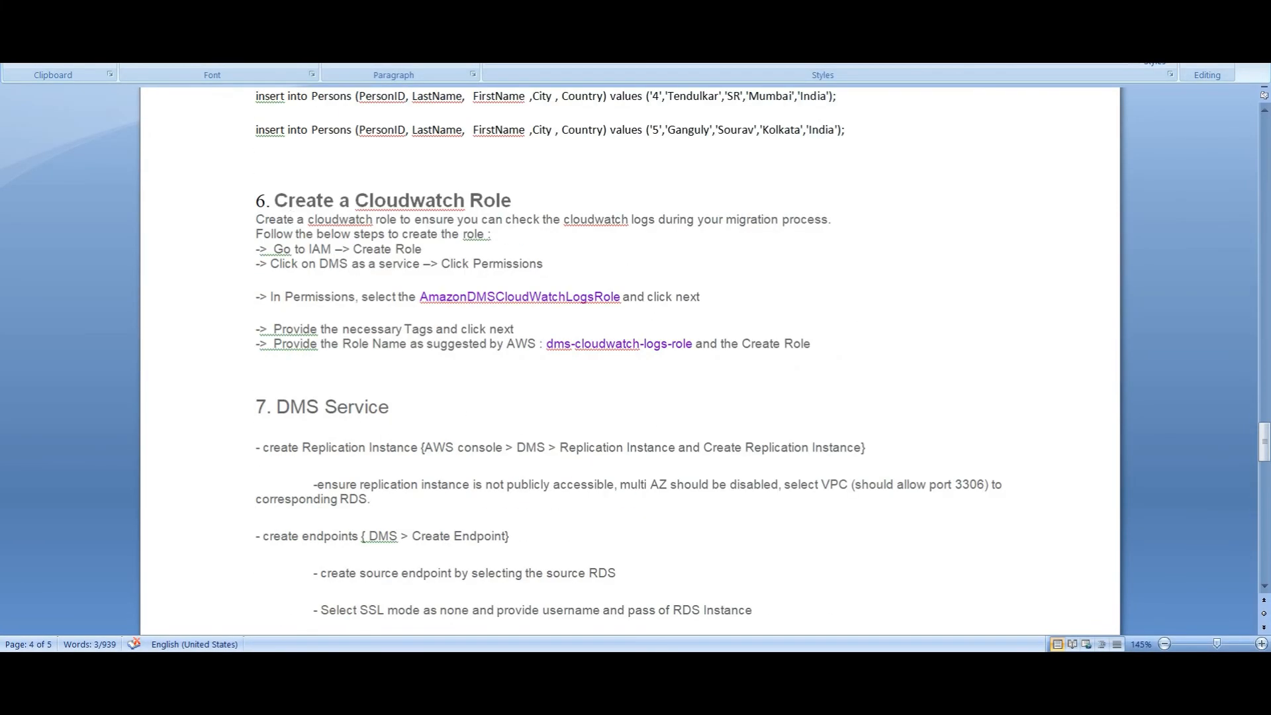
pyautogui.scroll(-15, 705, 547)
pyautogui.scroll(-3, 708, 546)
pyautogui.hotkey('alt', 'Tab')
pyautogui.scroll(-4, 365, 462)
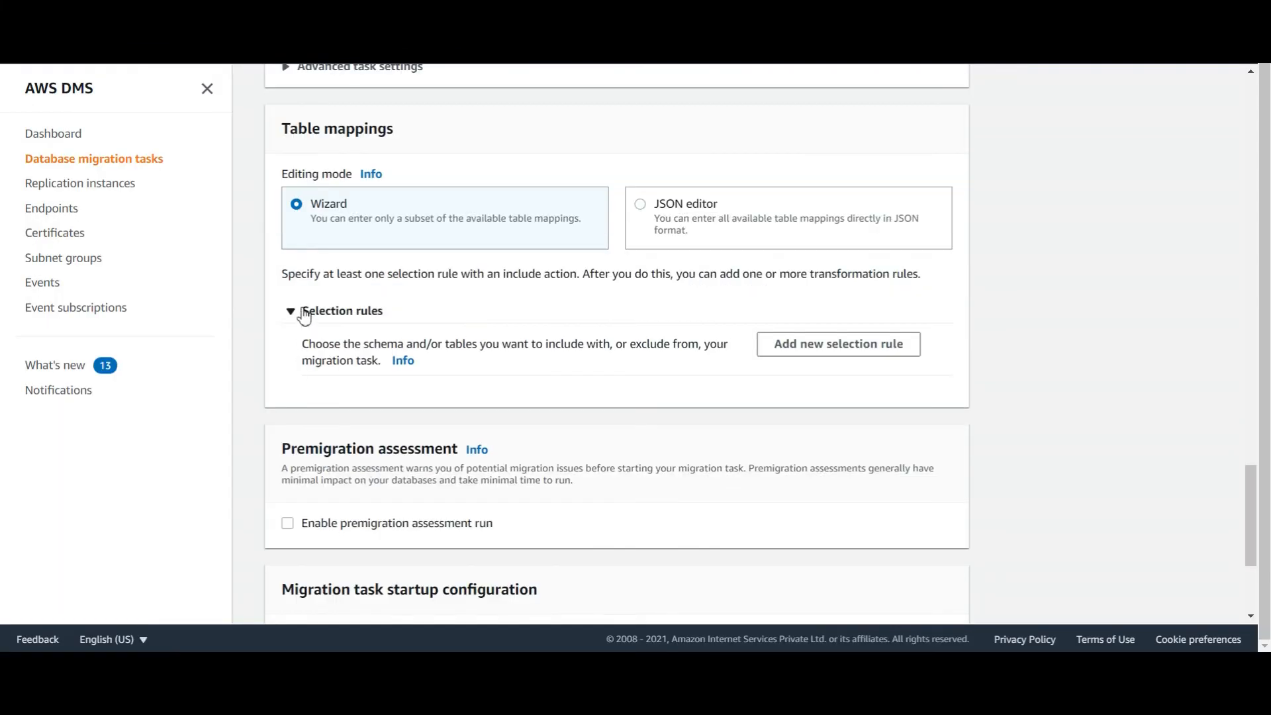
# Add a selection rule excluding schemas mysql and performance_schema, then create the upgrade task
pyautogui.click(292, 311)
pyautogui.click(290, 312)
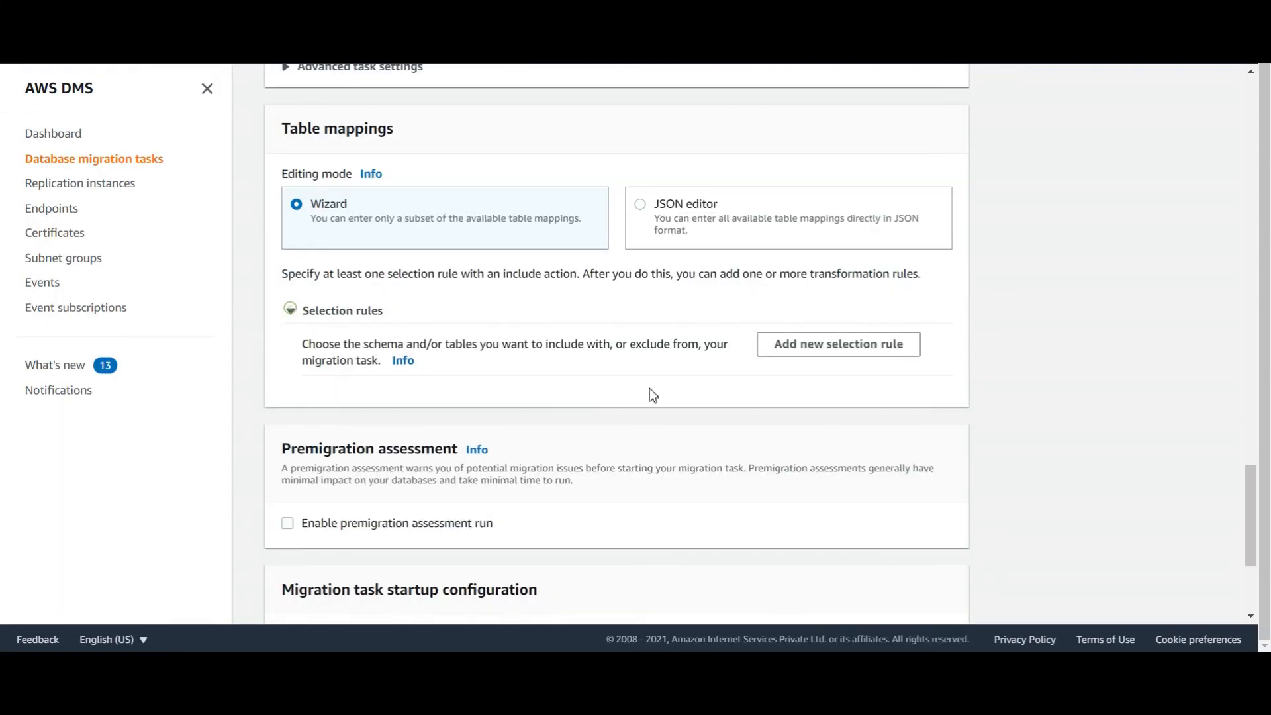
pyautogui.click(834, 343)
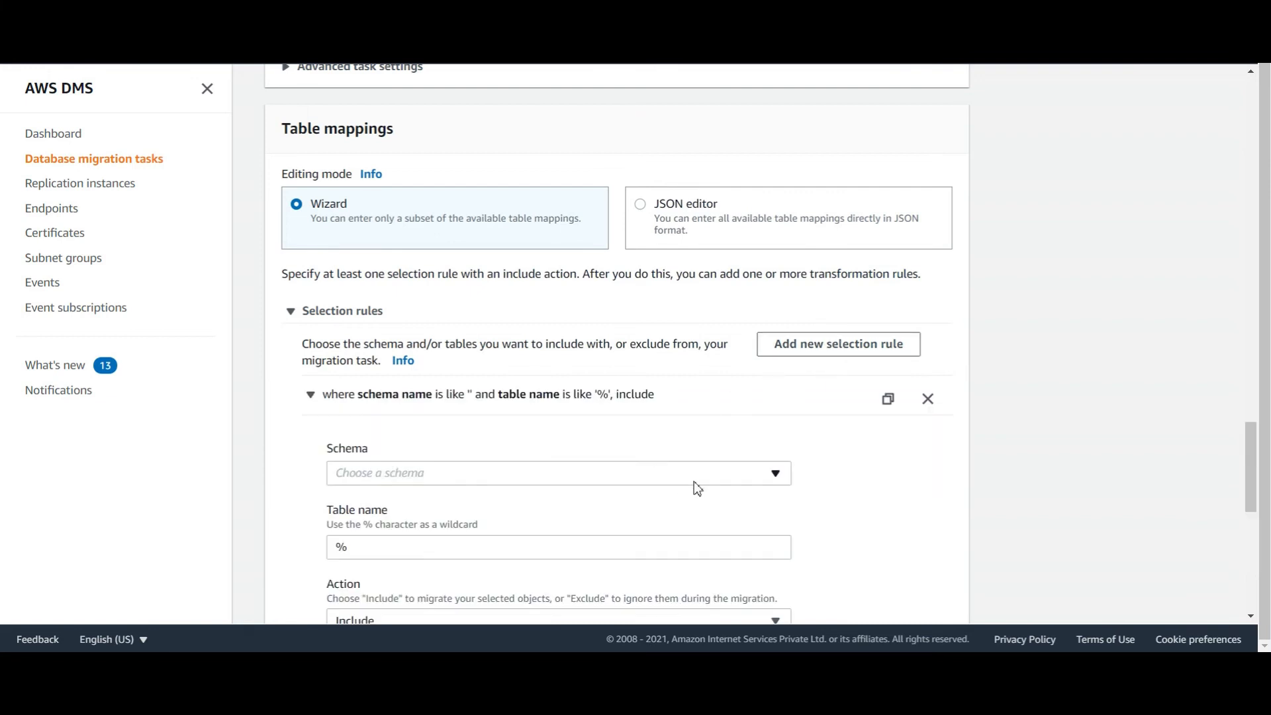
pyautogui.click(786, 473)
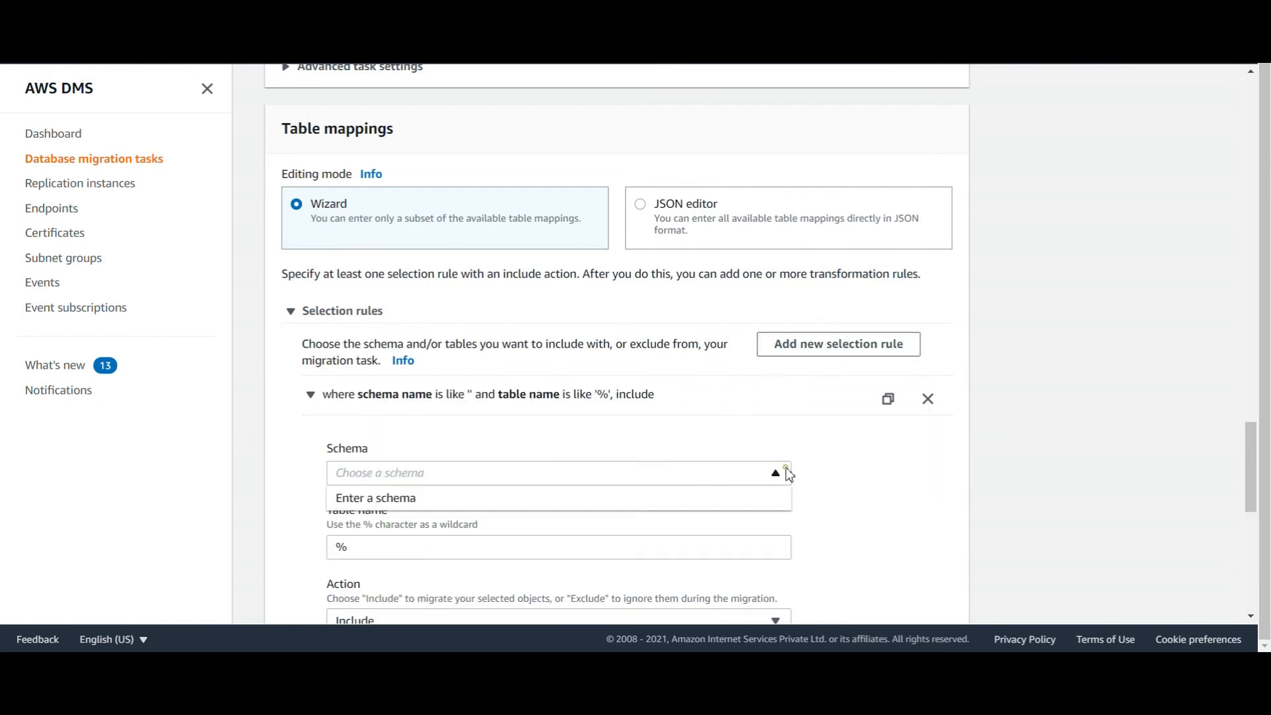
pyautogui.click(480, 507)
pyautogui.doubleClick(398, 555)
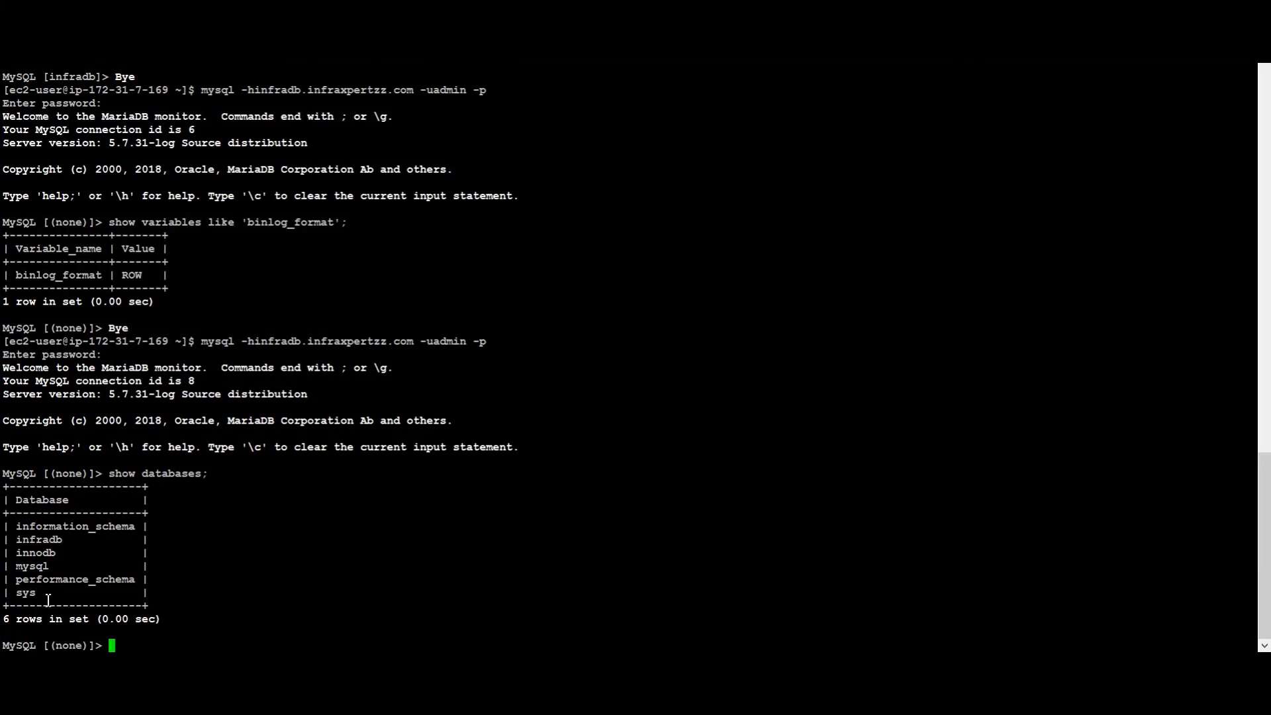
pyautogui.doubleClick(39, 566)
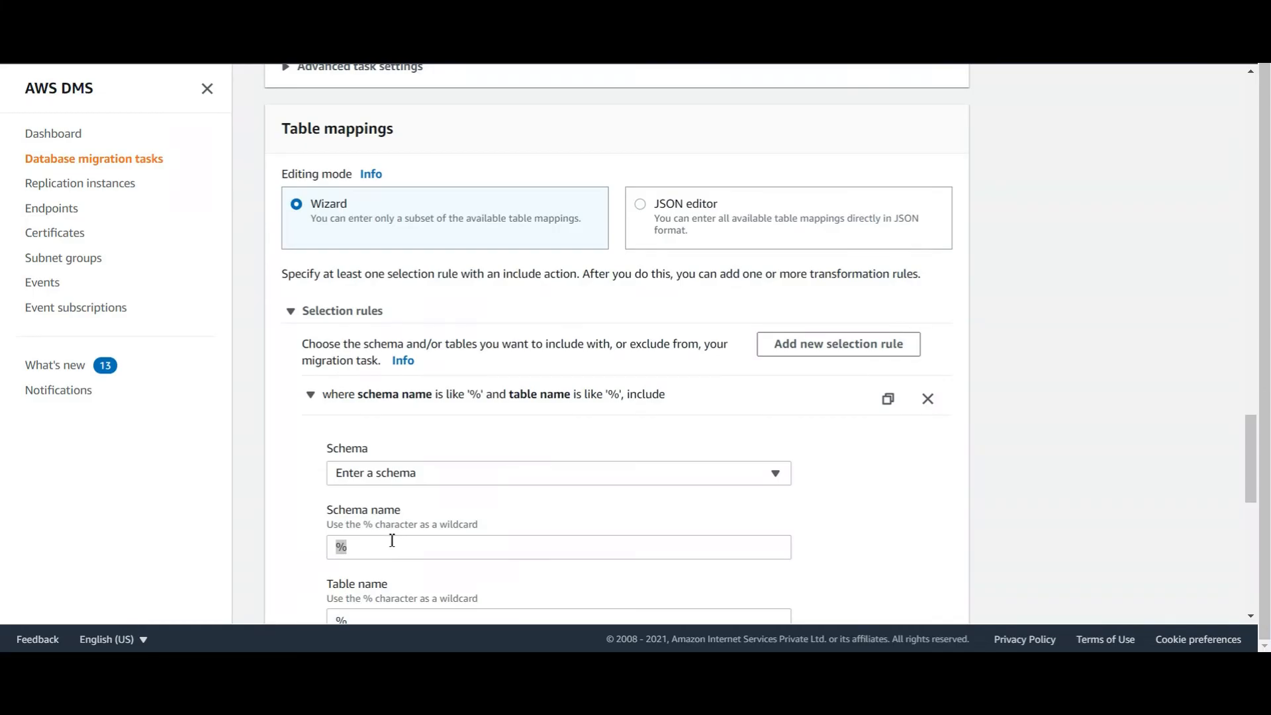
pyautogui.doubleClick(366, 547)
pyautogui.write('mysql')
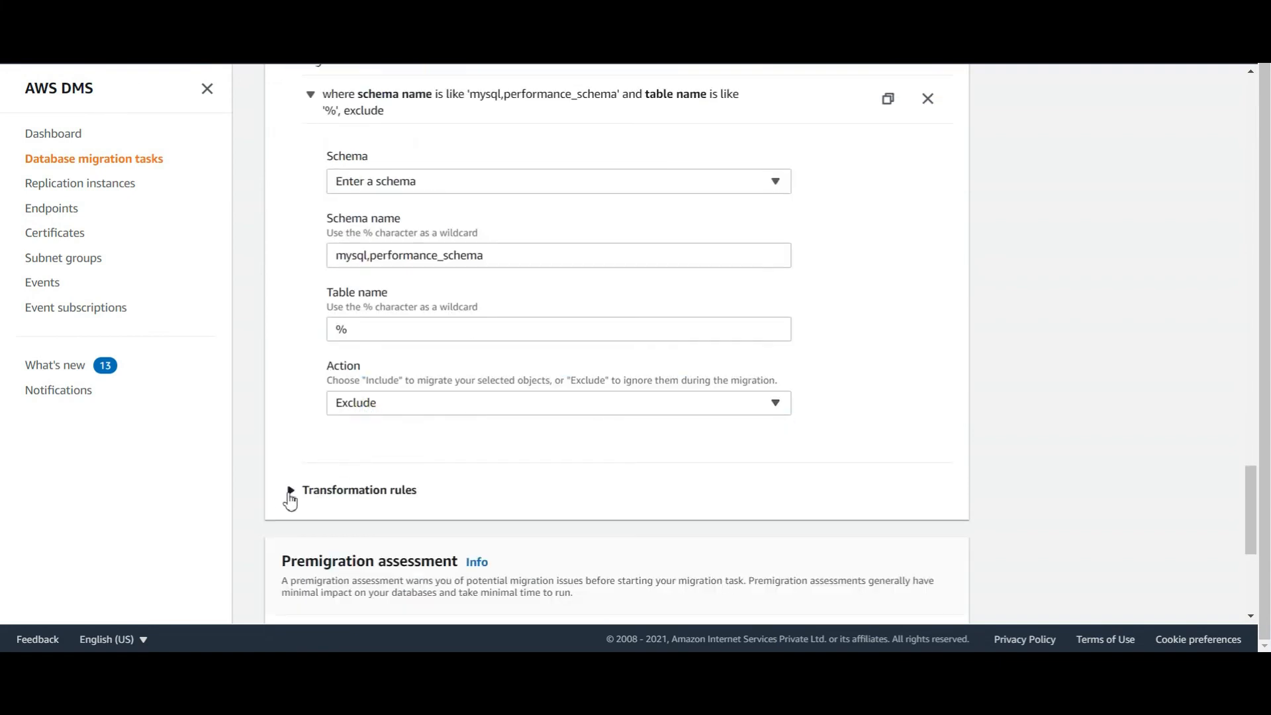
pyautogui.scroll(-5, 283, 499)
pyautogui.click(917, 603)
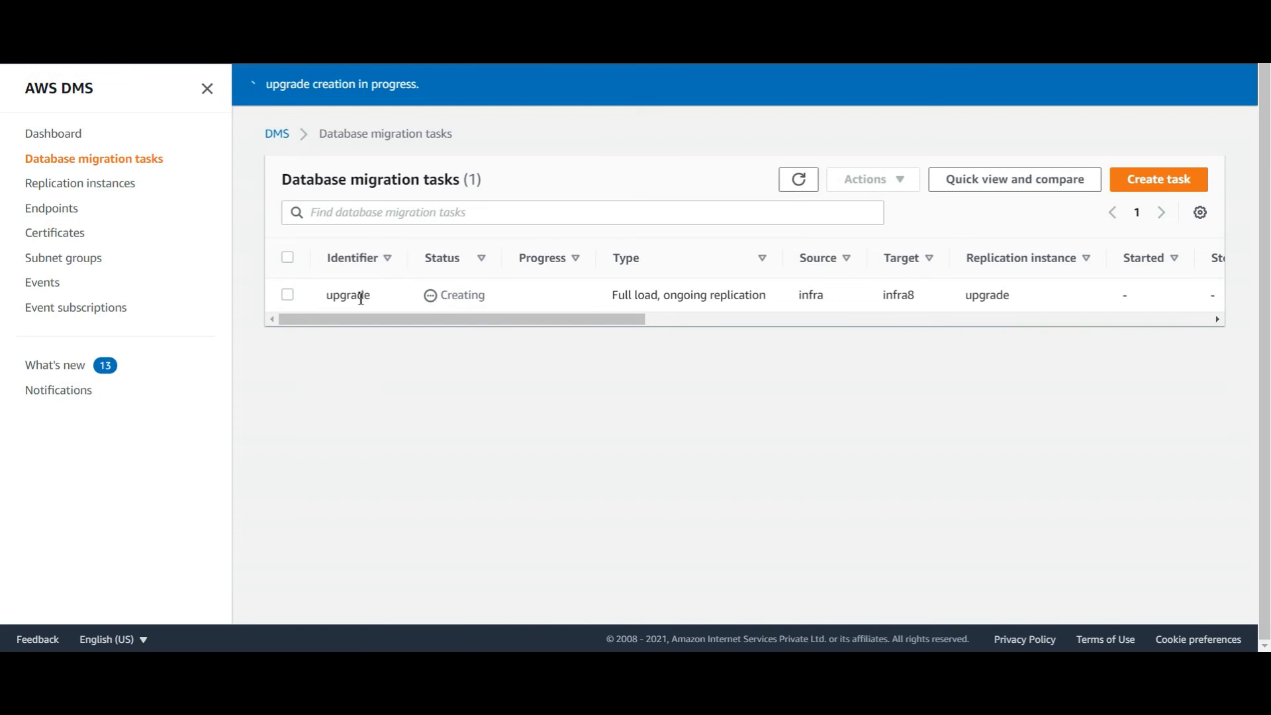
# Open the upgrade task, view its logs, and restart it, confirming the data-loss warning
pyautogui.click(798, 179)
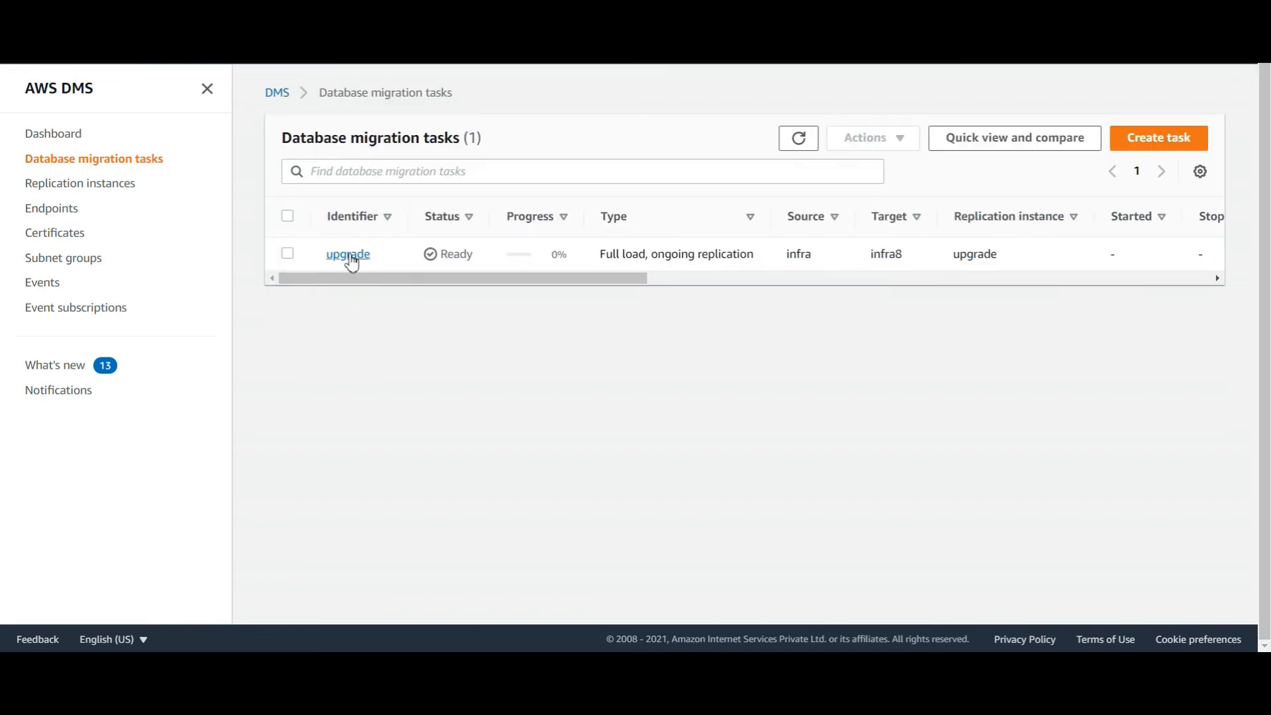
pyautogui.click(348, 256)
pyautogui.scroll(-5, 779, 490)
pyautogui.click(812, 335)
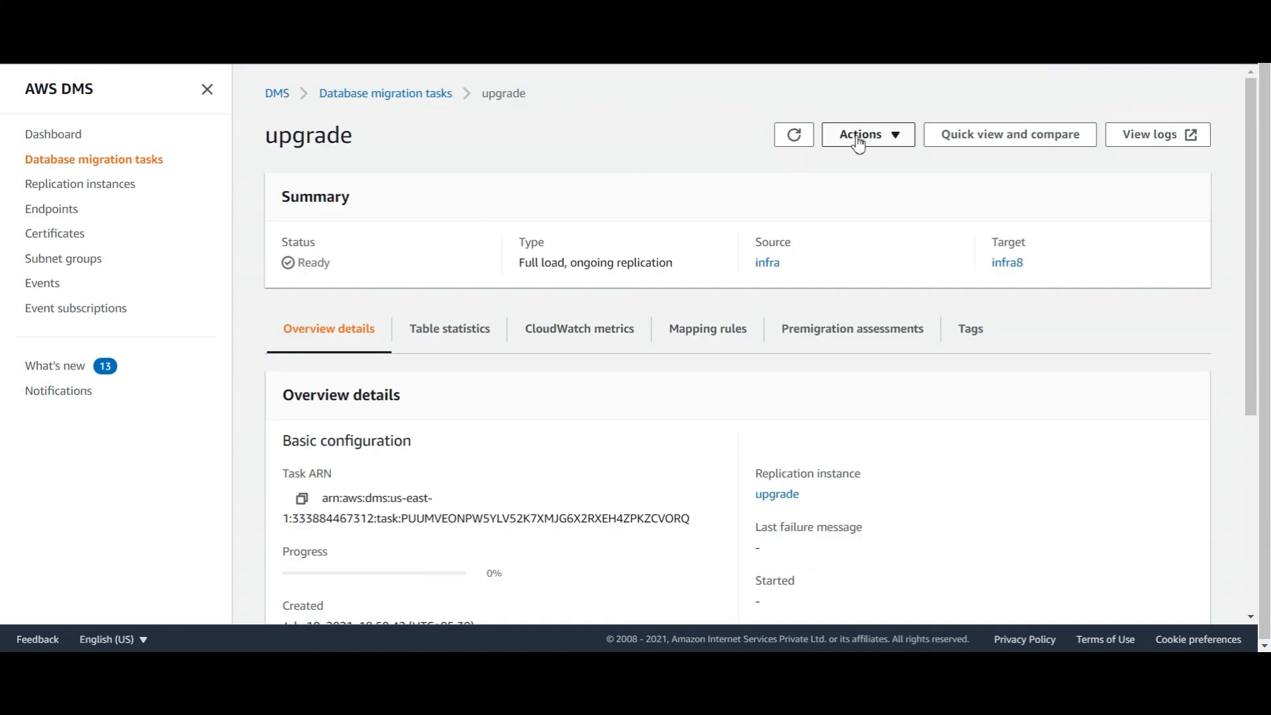
pyautogui.click(890, 136)
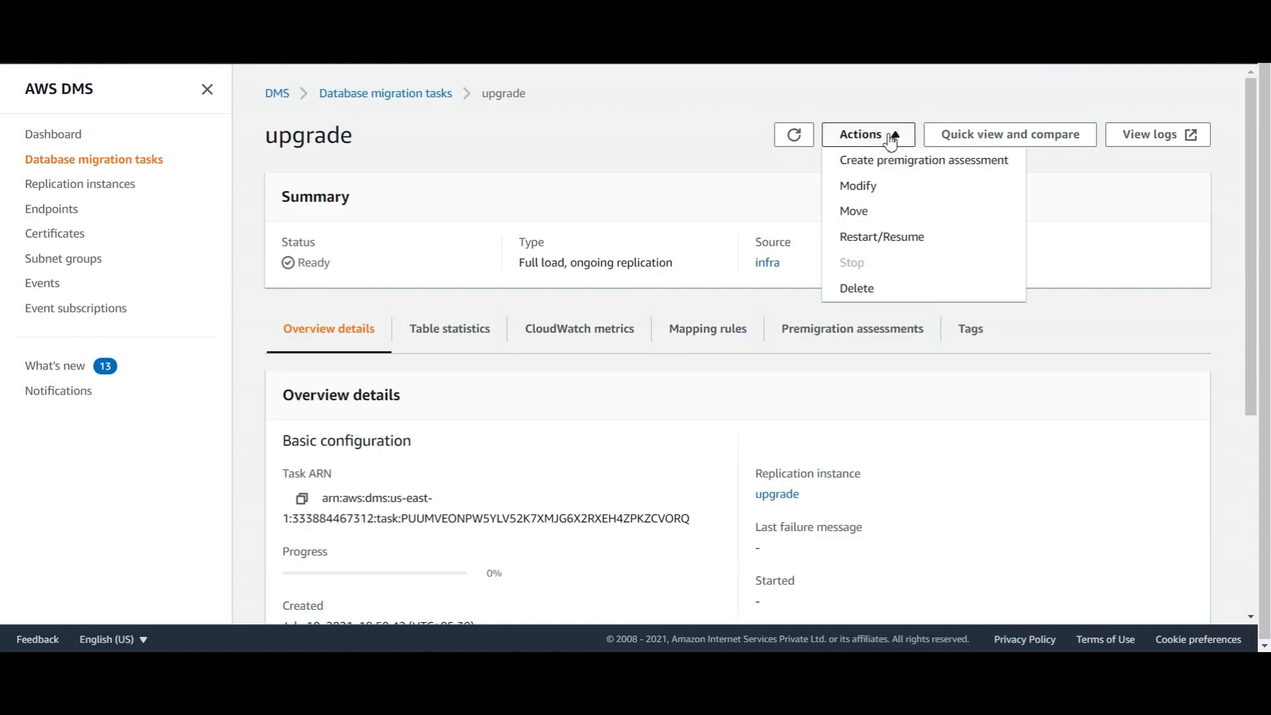
pyautogui.click(863, 239)
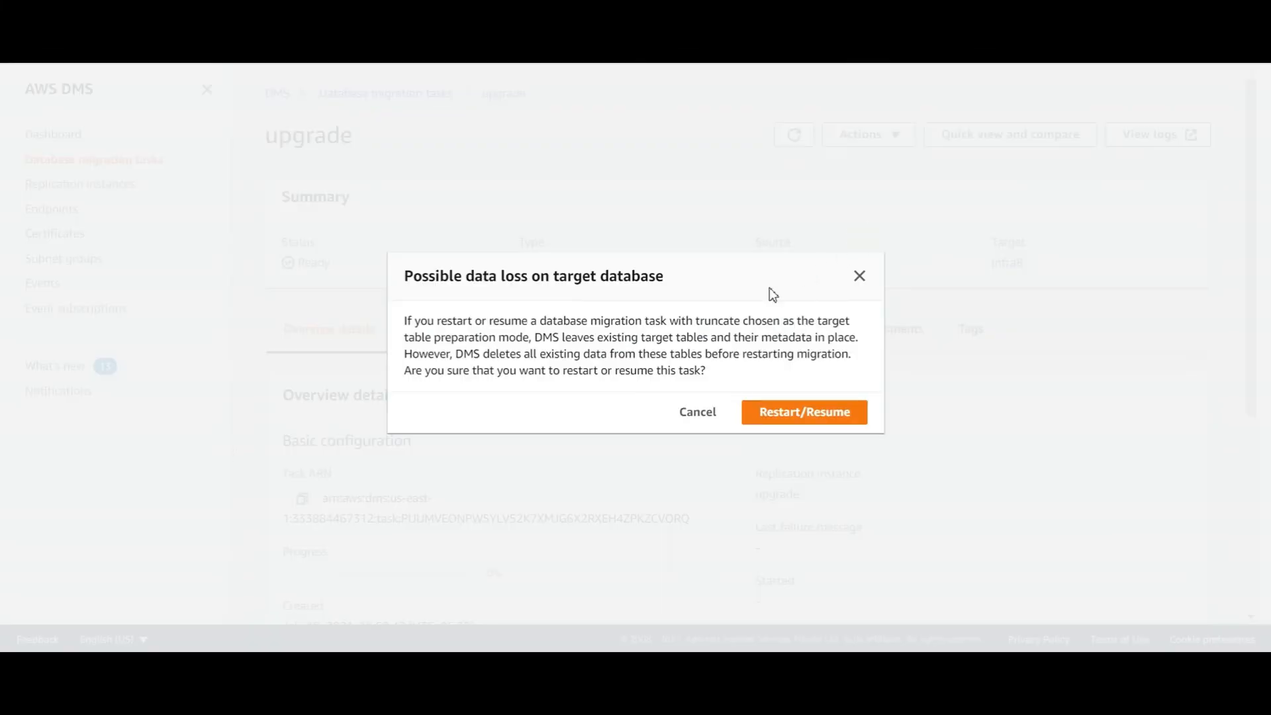
pyautogui.click(786, 421)
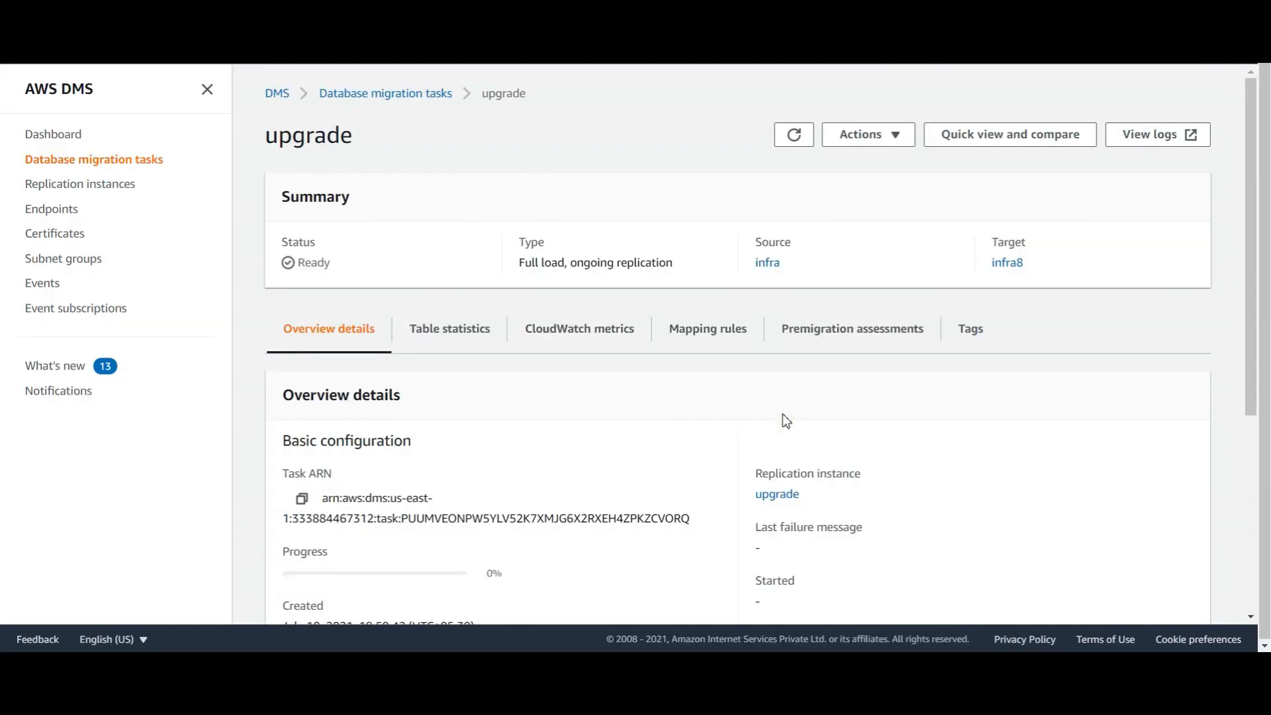
# Refresh until the task shows Failed and read 'No table included in TableMappings'
pyautogui.click(795, 136)
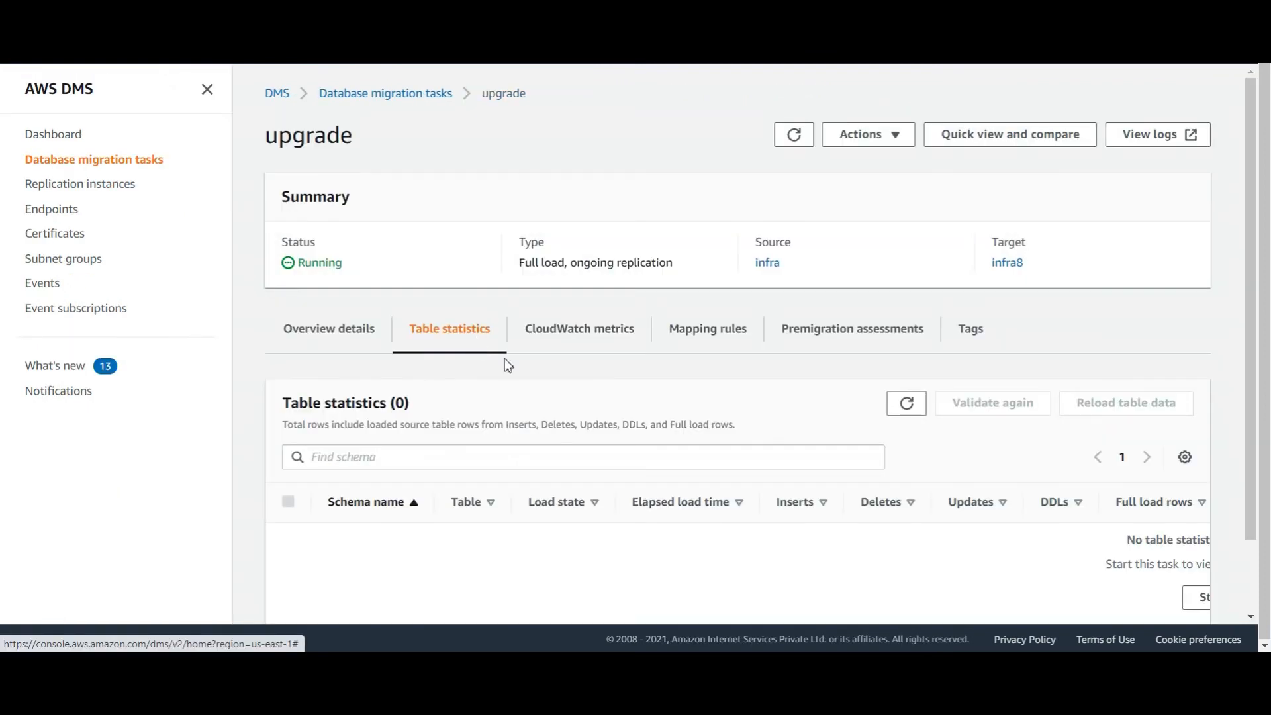
pyautogui.scroll(-1, 548, 439)
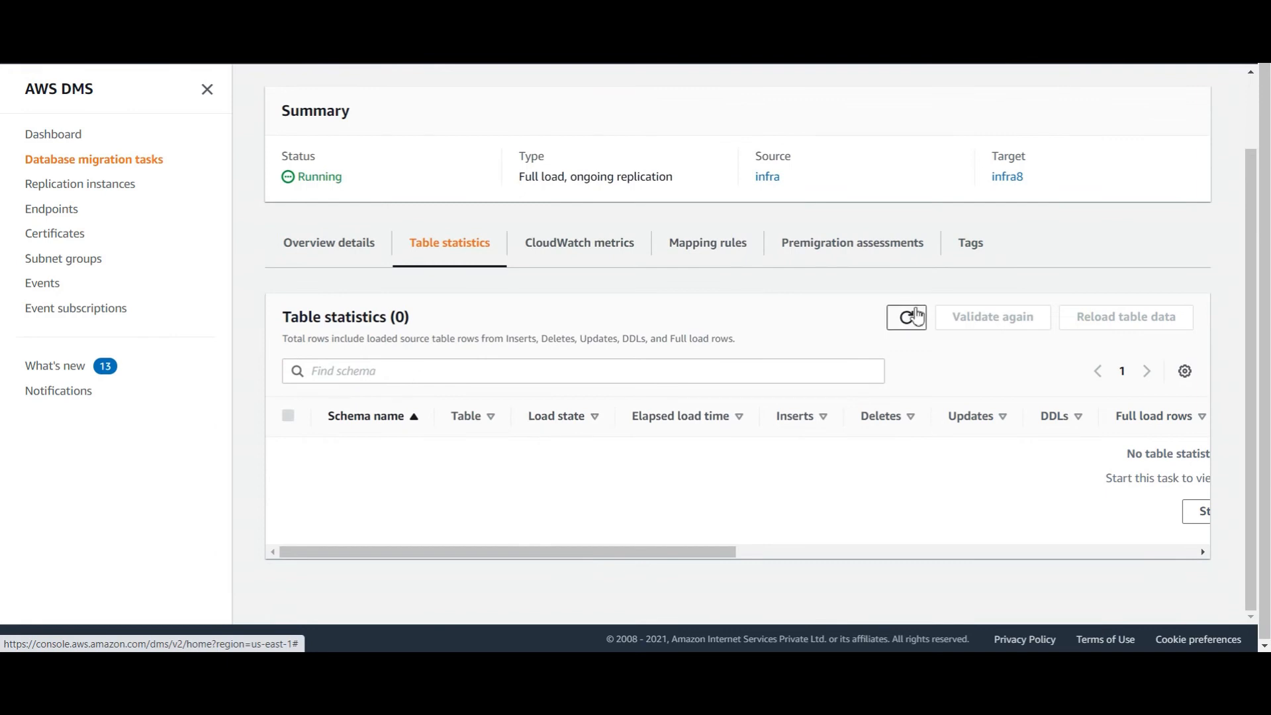
pyautogui.click(904, 316)
pyautogui.click(346, 237)
pyautogui.scroll(1, 798, 250)
pyautogui.click(796, 136)
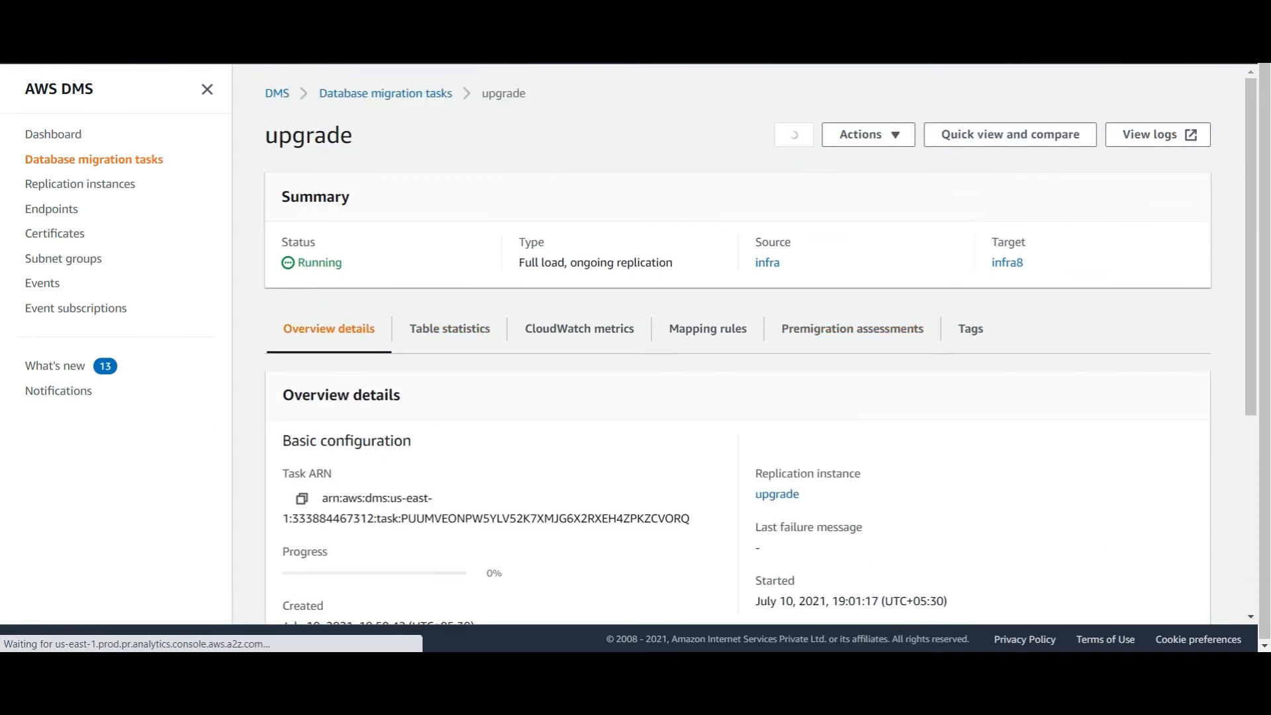
pyautogui.moveTo(774, 550); pyautogui.dragTo(999, 549)
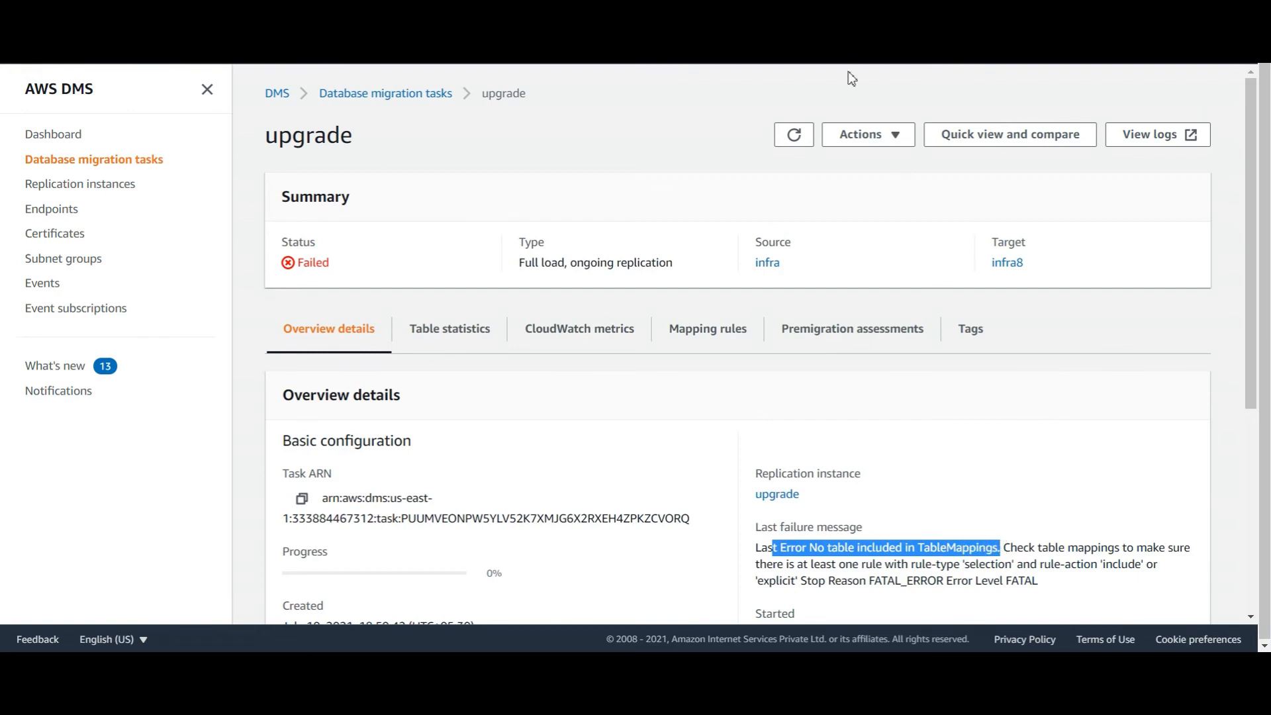
pyautogui.click(868, 136)
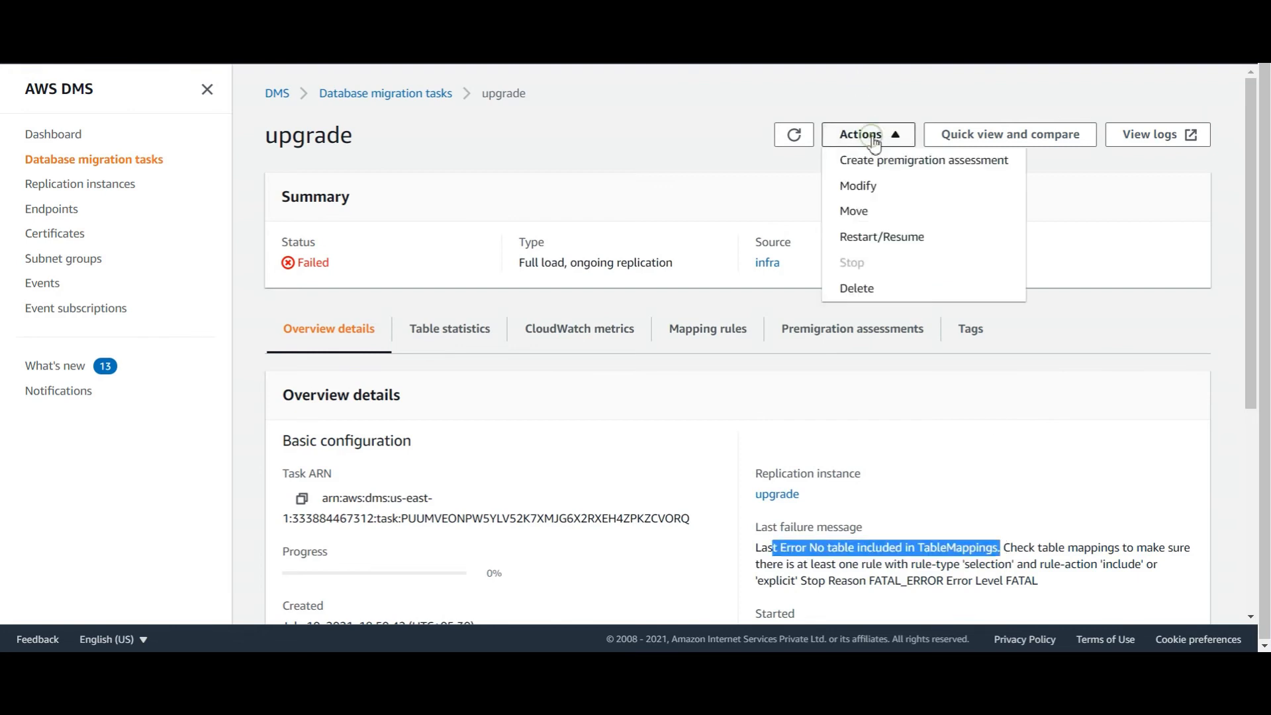
# Change the include rule's schema to infradb, save the task, and restart it with a full load
pyautogui.click(858, 185)
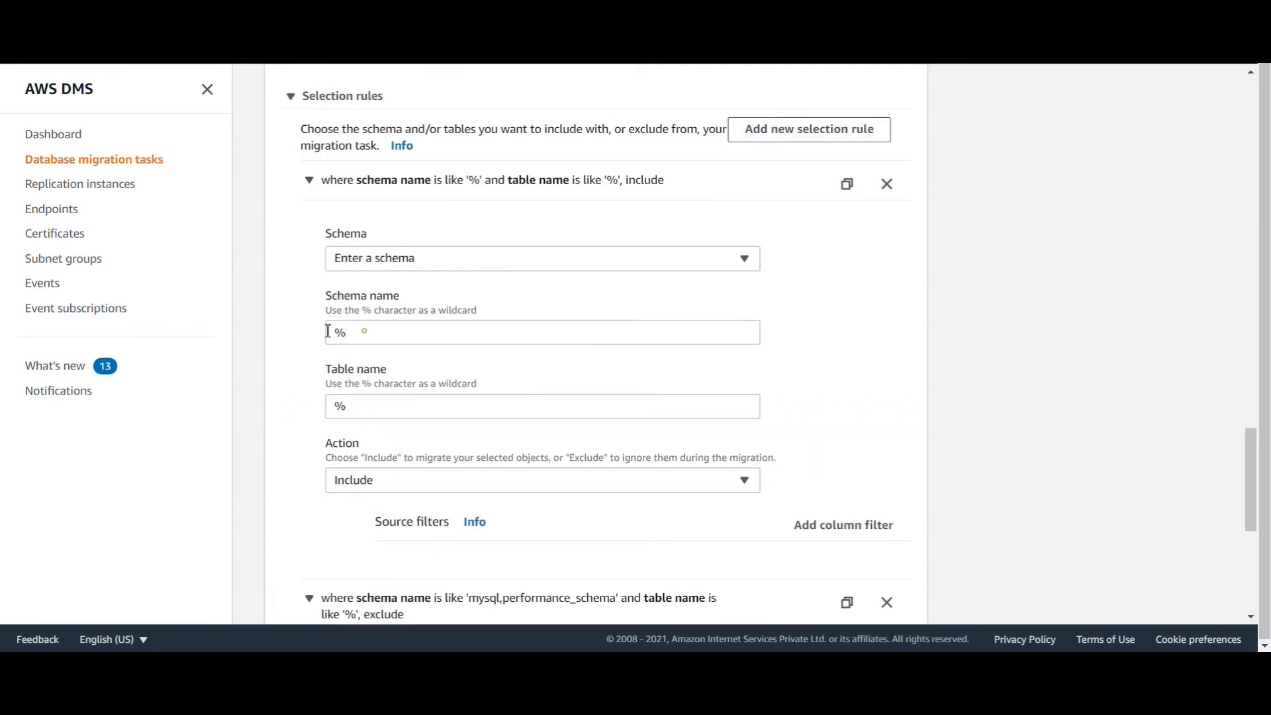
pyautogui.doubleClick(328, 331)
pyautogui.write('infradb')
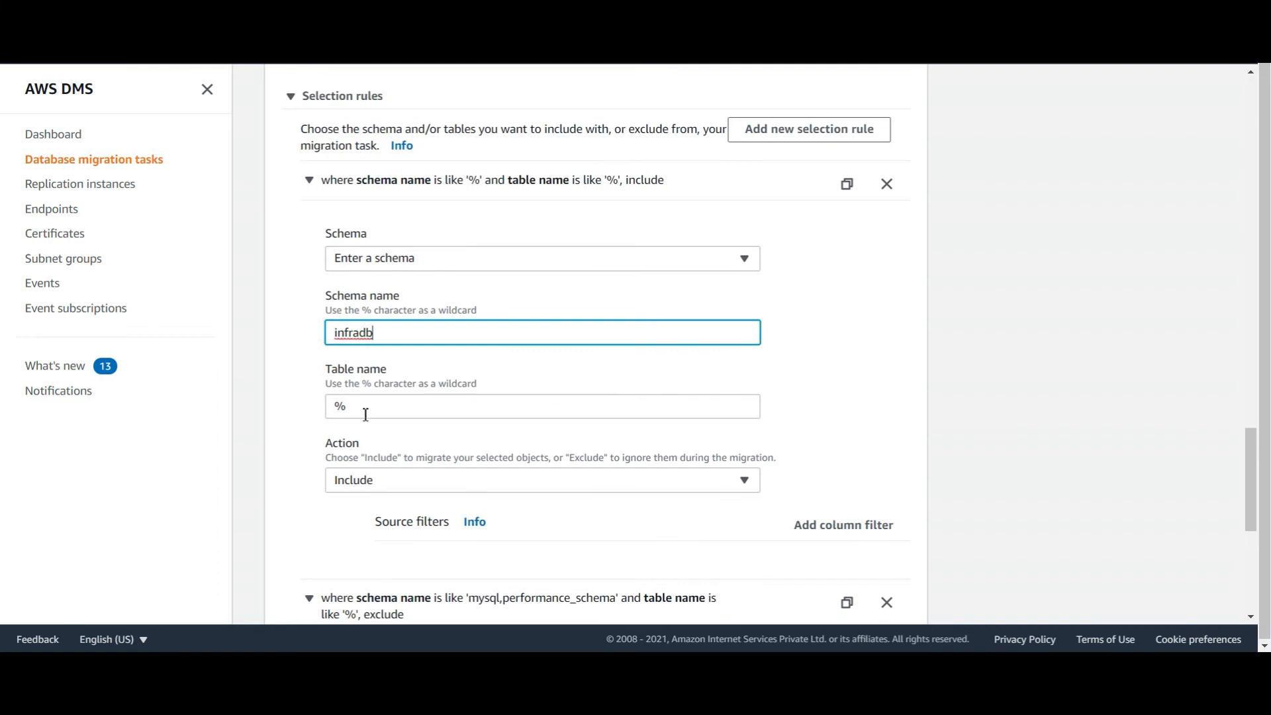
pyautogui.scroll(-6, 554, 516)
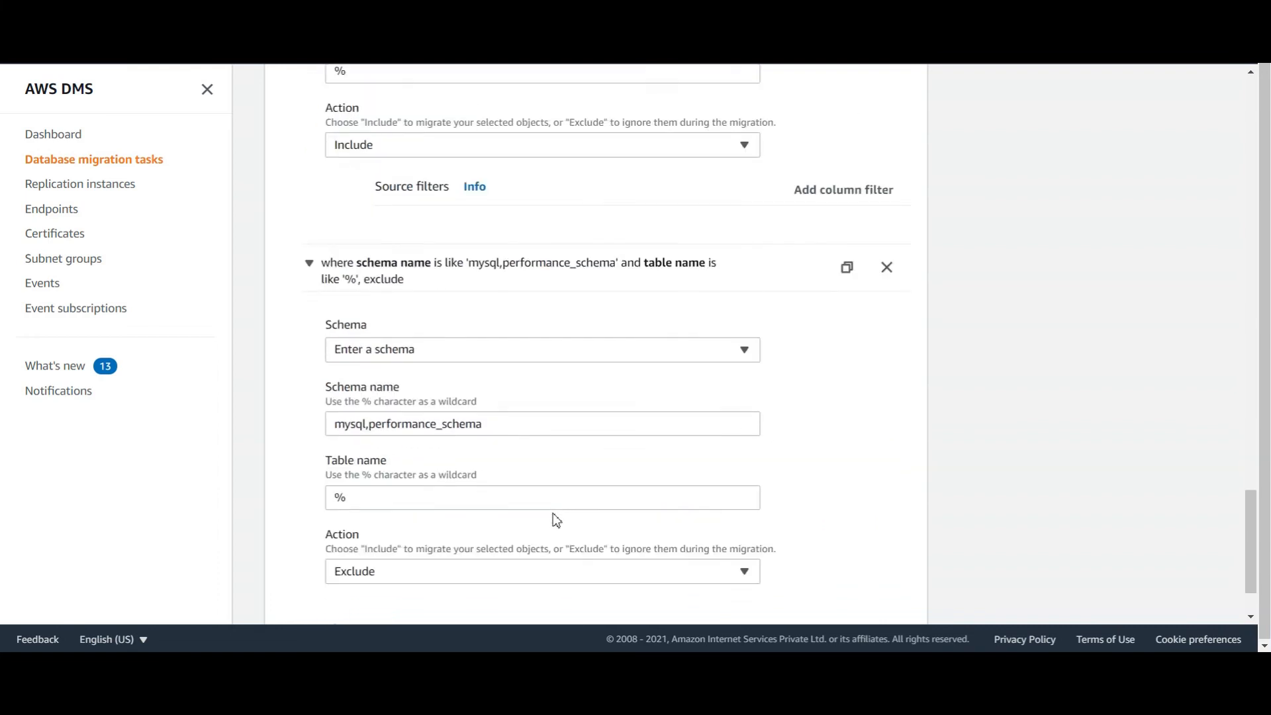
pyautogui.click(897, 609)
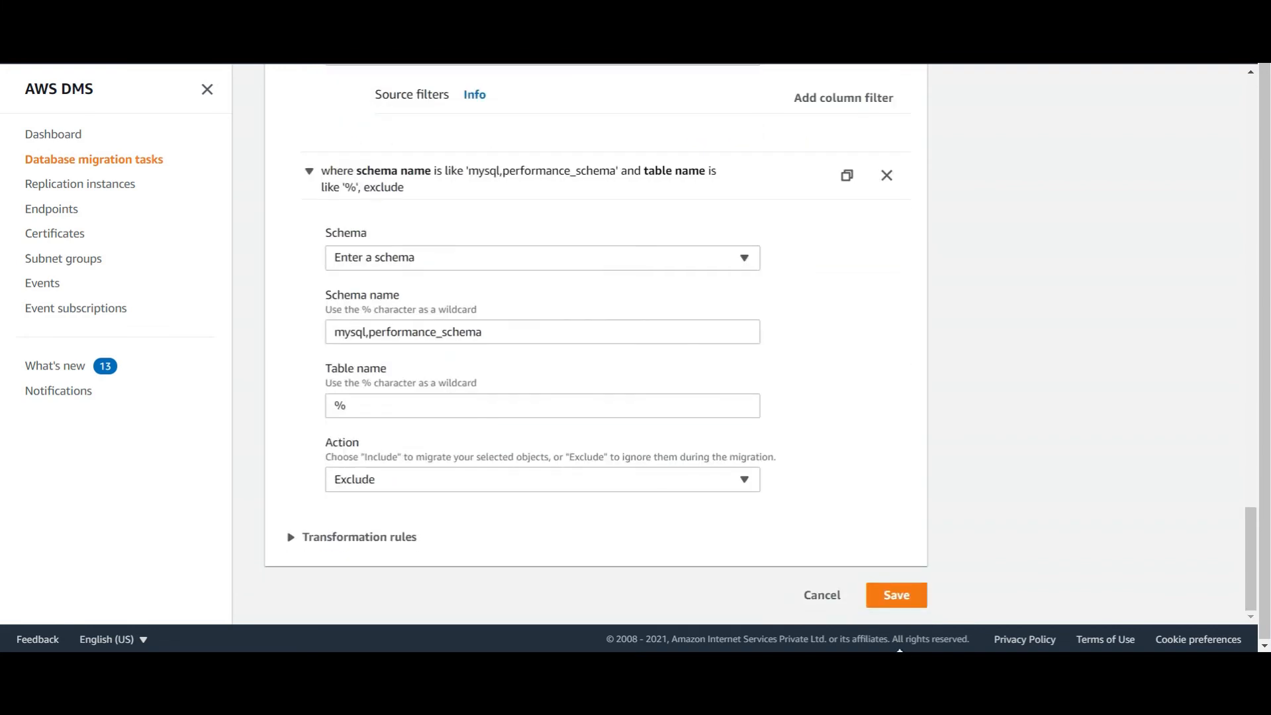
pyautogui.click(907, 603)
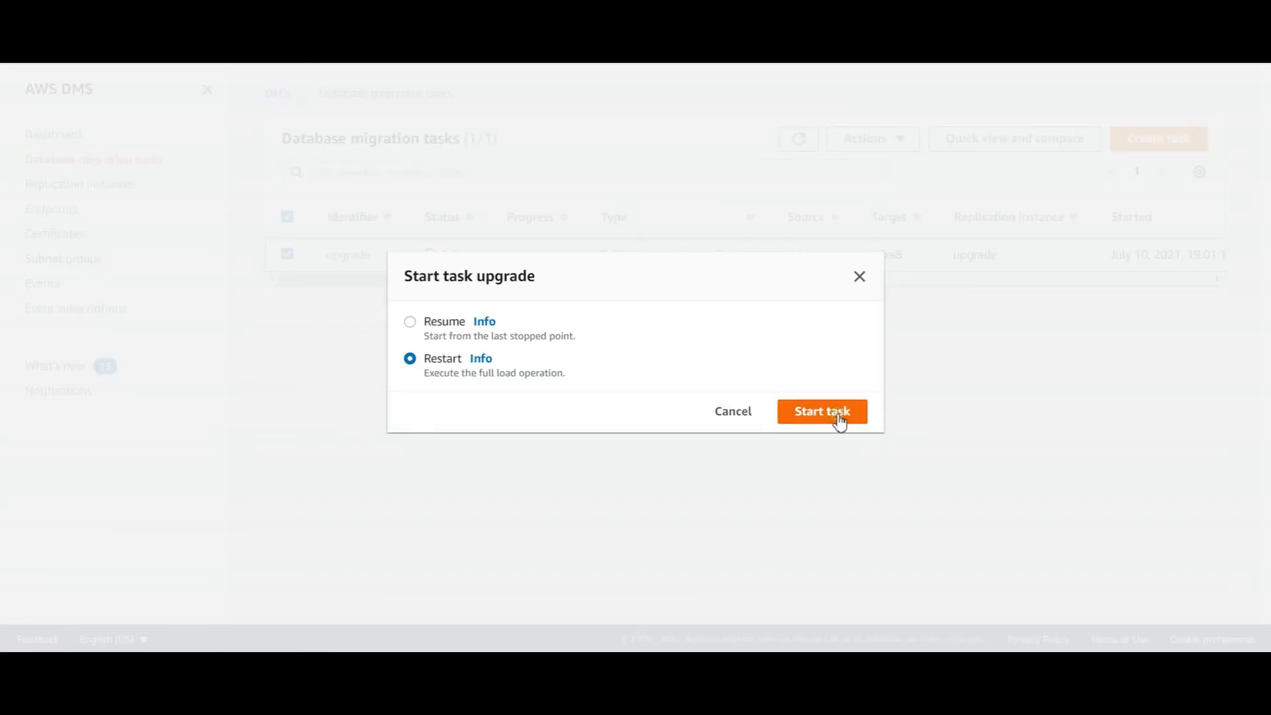
pyautogui.click(837, 414)
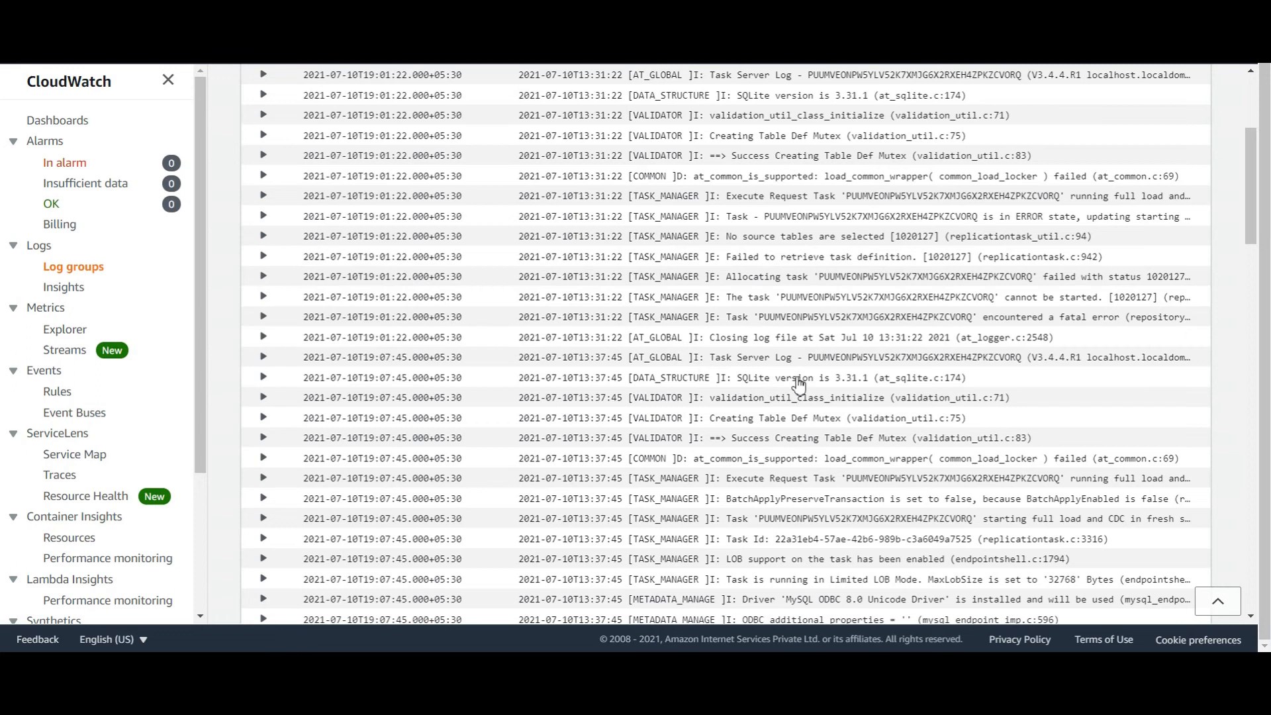
# Read the CloudWatch log events to the end, then return to the upgrade task, now Stopped at 100%
pyautogui.scroll(-4, 745, 468)
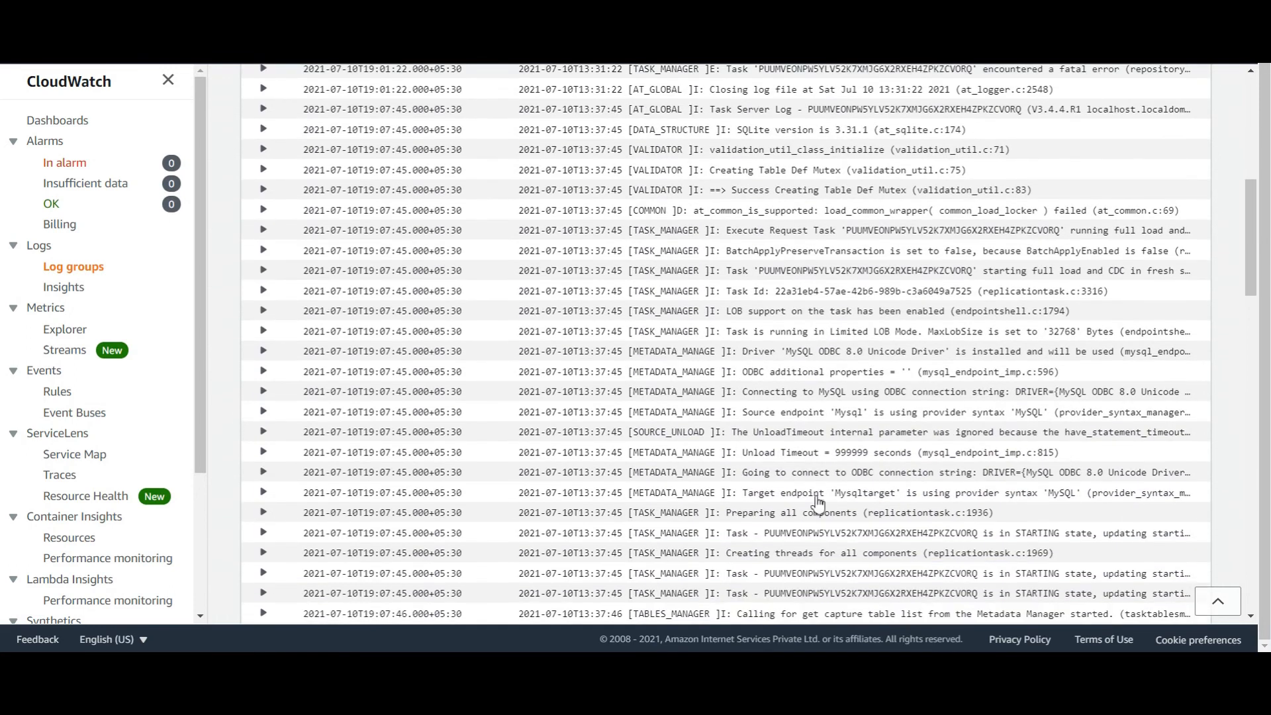
pyautogui.scroll(-3, 815, 502)
pyautogui.scroll(-15, 819, 504)
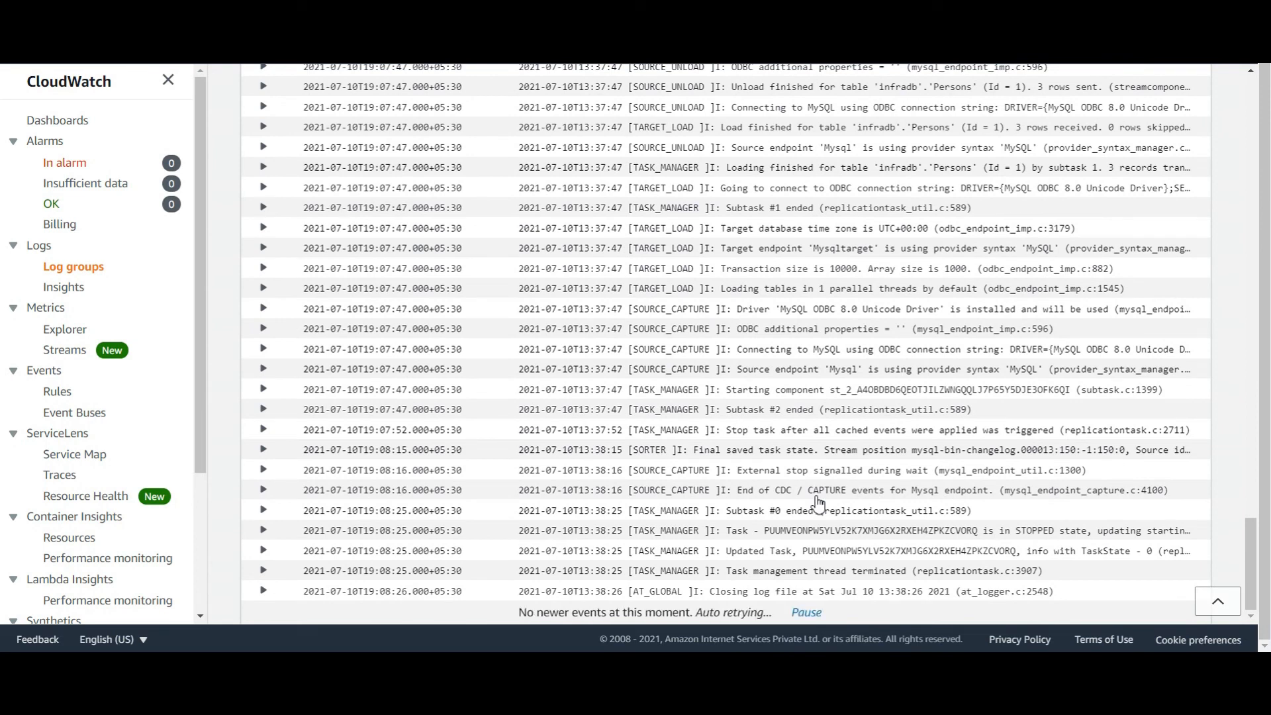
pyautogui.click(649, 13)
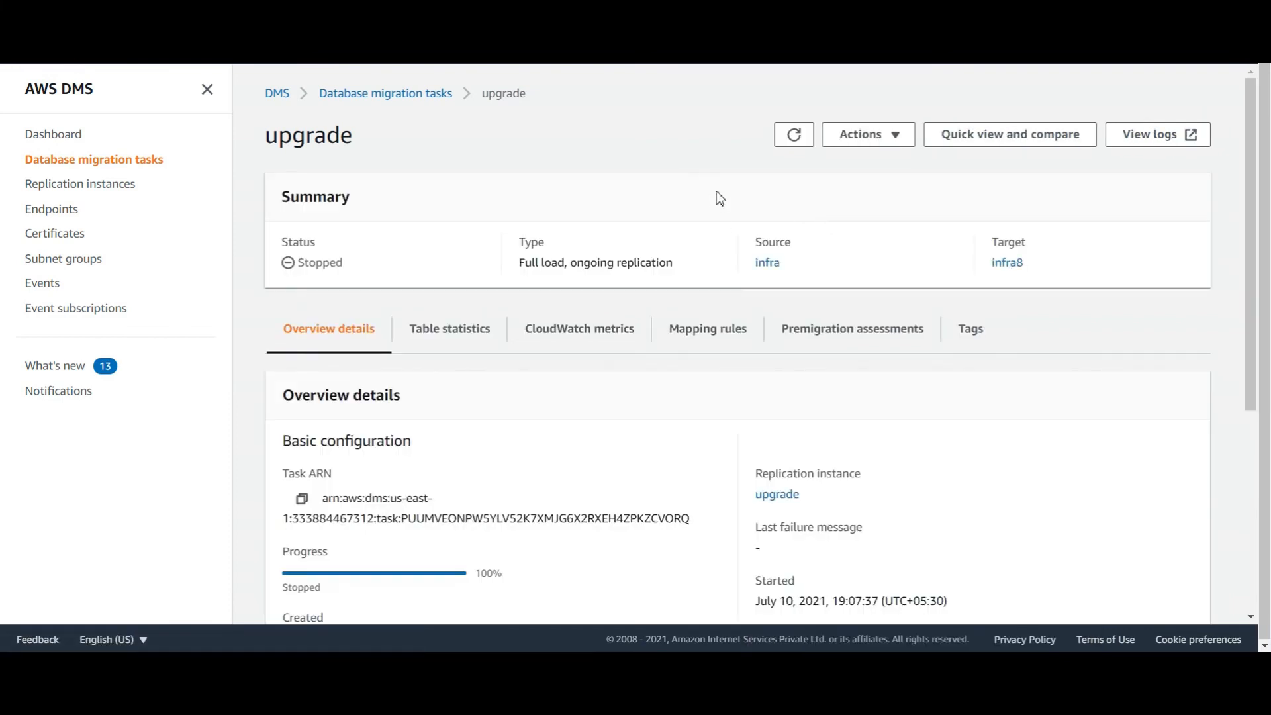
# Resubmit the upgrade task's settings unchanged through the Modify form
pyautogui.click(884, 145)
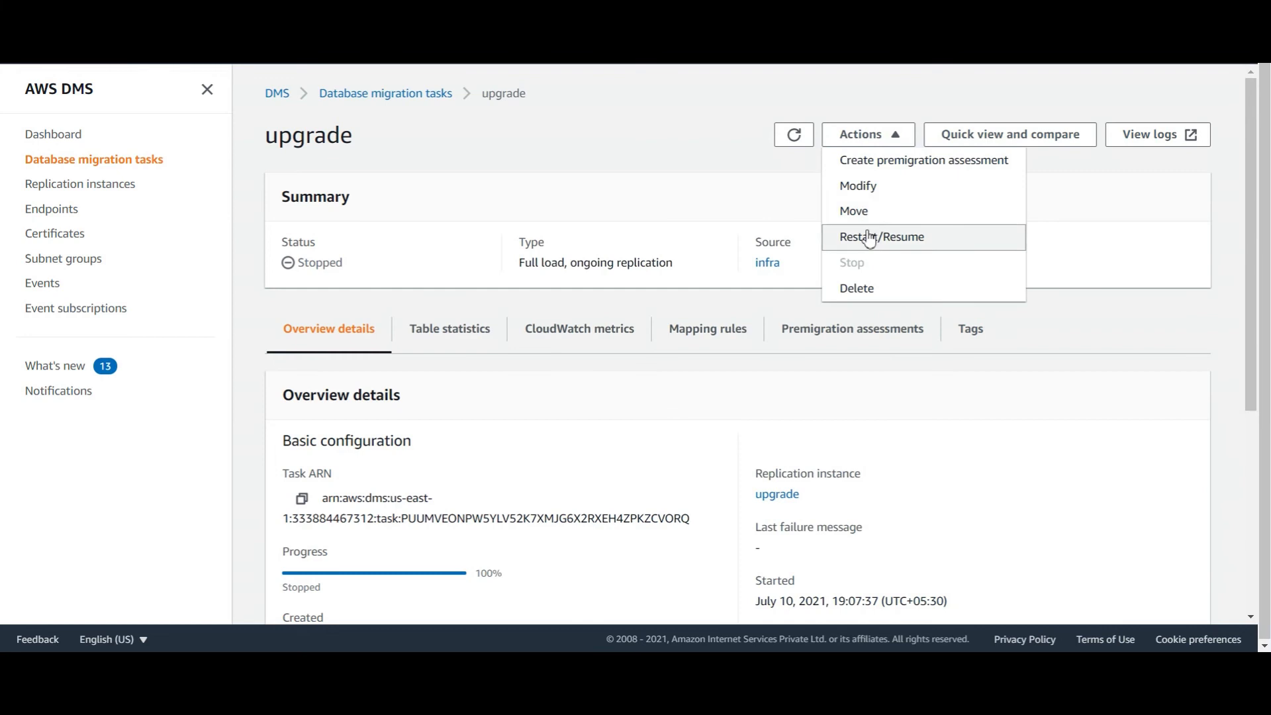
pyautogui.click(870, 188)
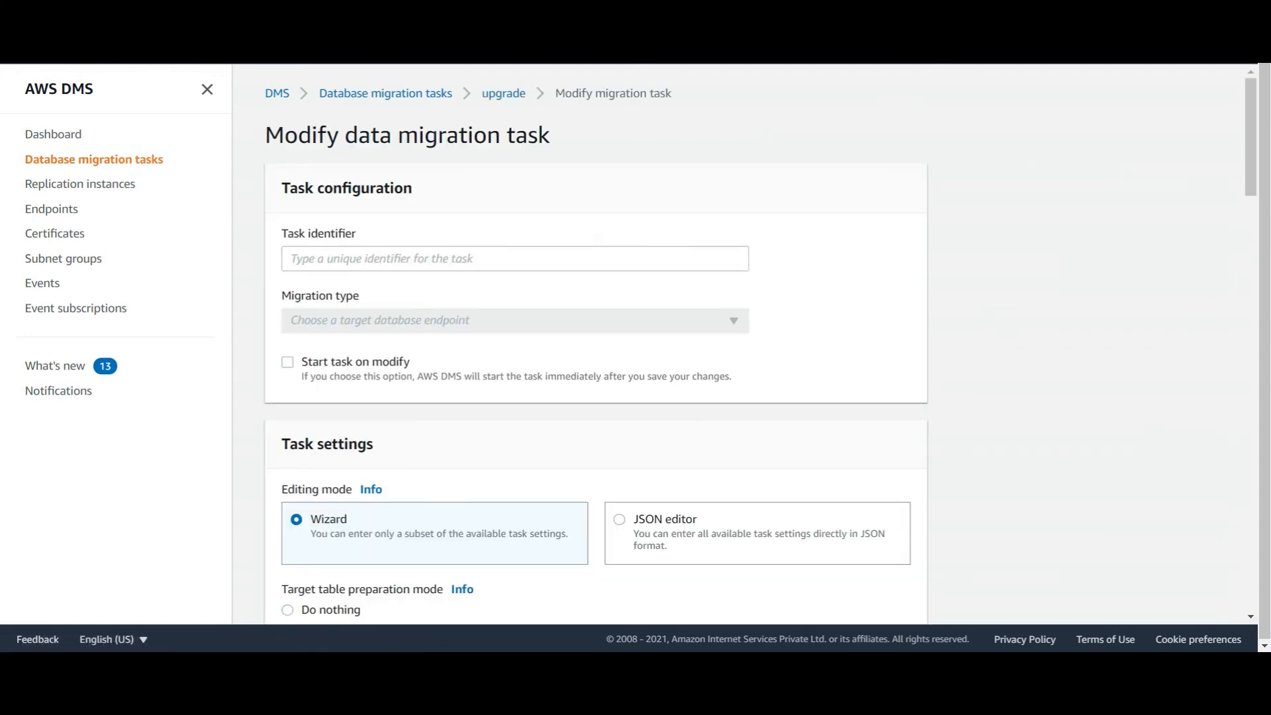
pyautogui.scroll(-8, 347, 329)
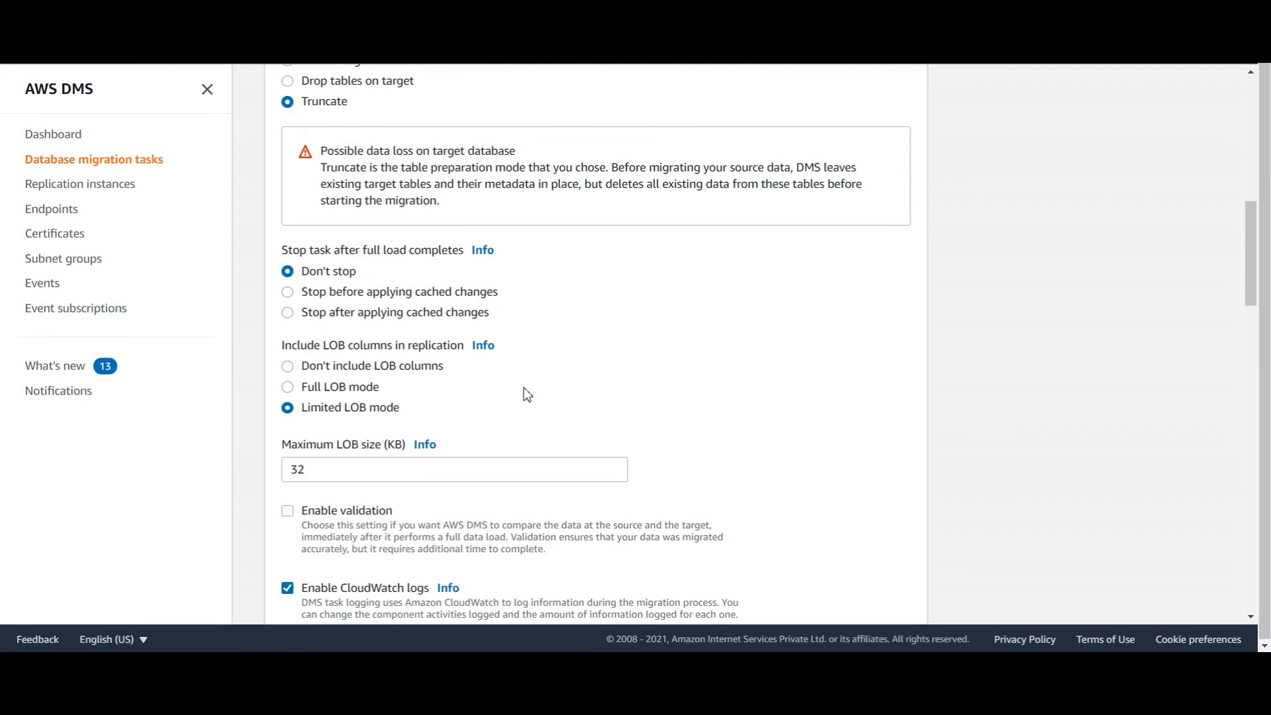
pyautogui.scroll(-20, 523, 391)
pyautogui.scroll(-1, 760, 484)
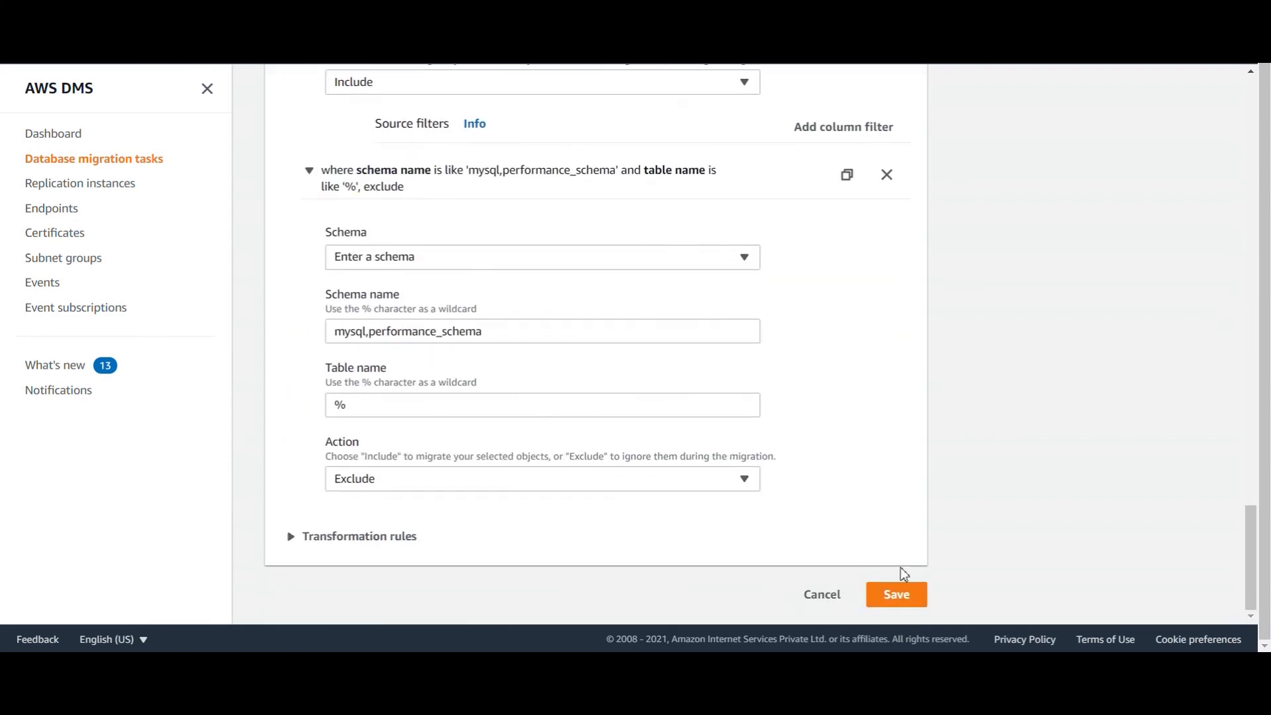
pyautogui.click(897, 594)
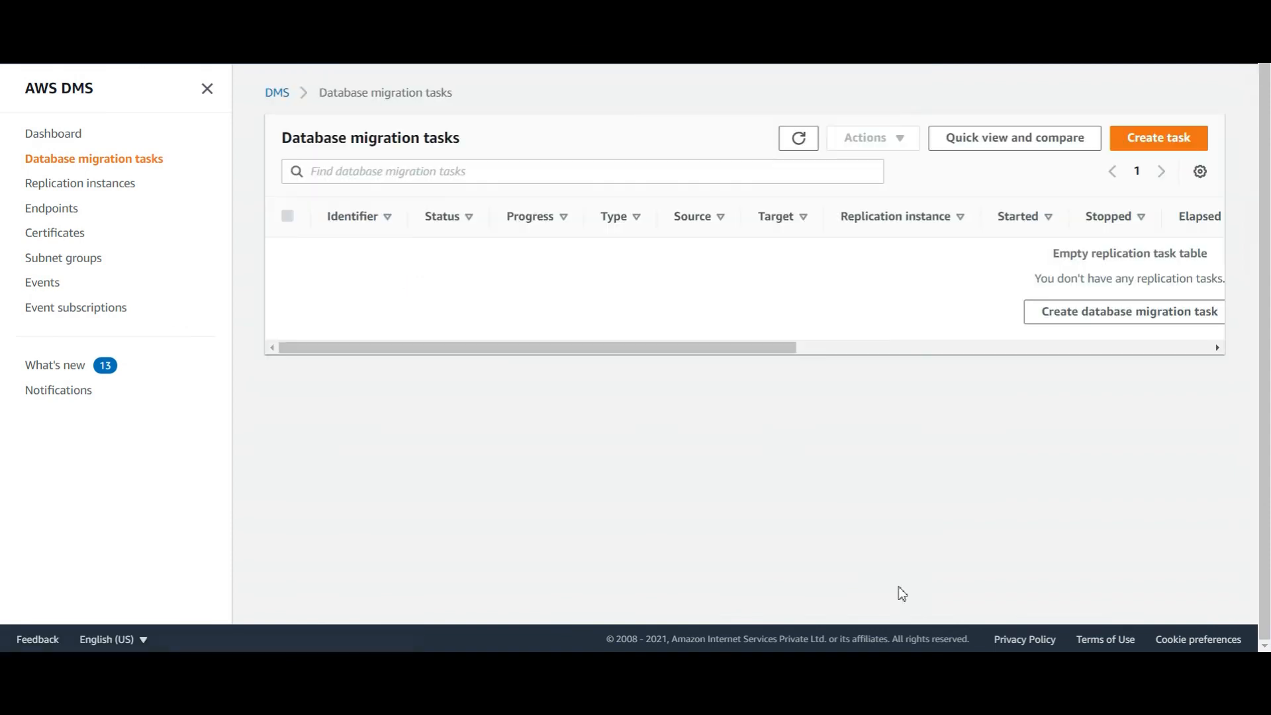
# On the 8.0.21 target, run 'use infradb' and 'show tables;' to see the Persons table
pyautogui.hotkey('alt', 'Tab')
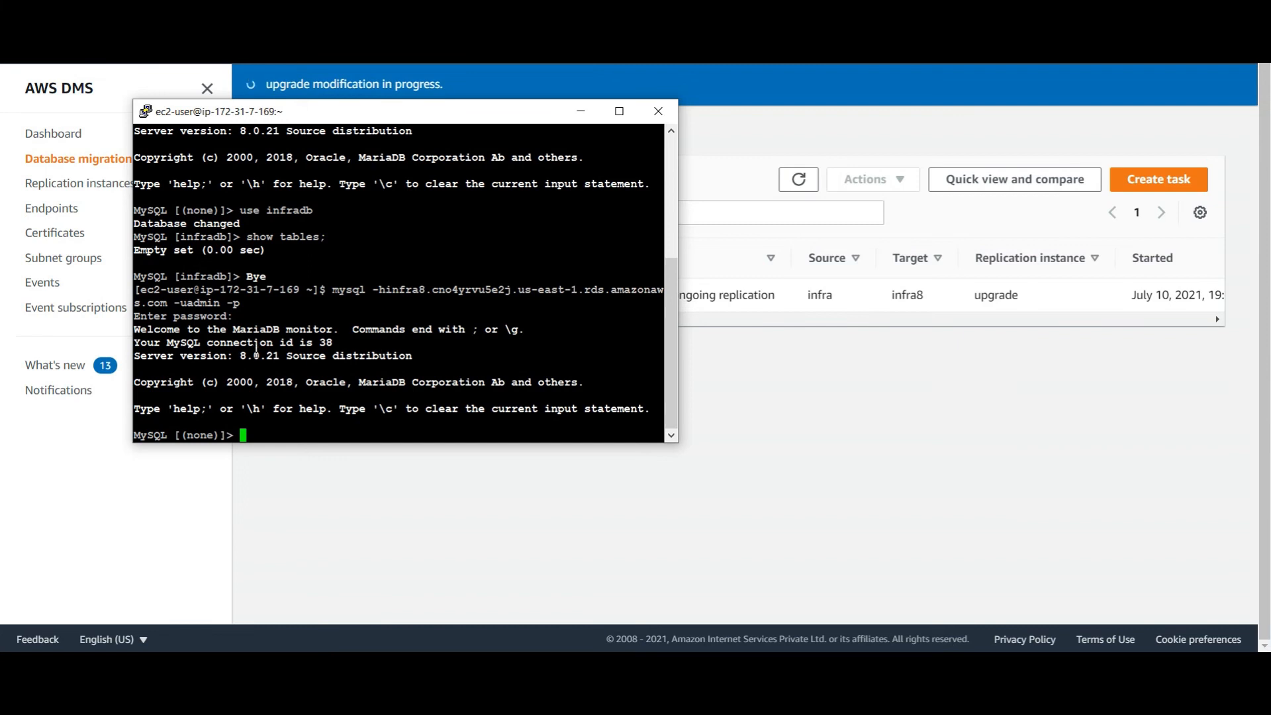
pyautogui.moveTo(233, 358); pyautogui.dragTo(287, 362)
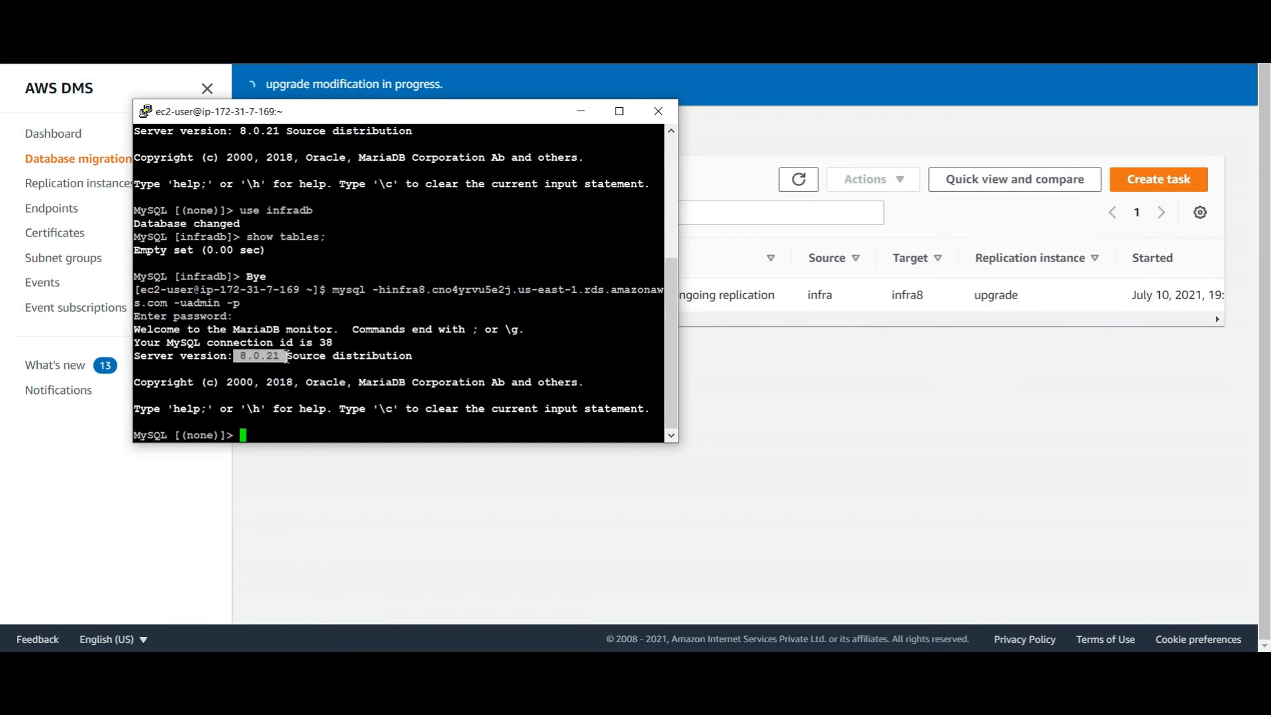
pyautogui.write('use infradb')
pyautogui.press('Return')
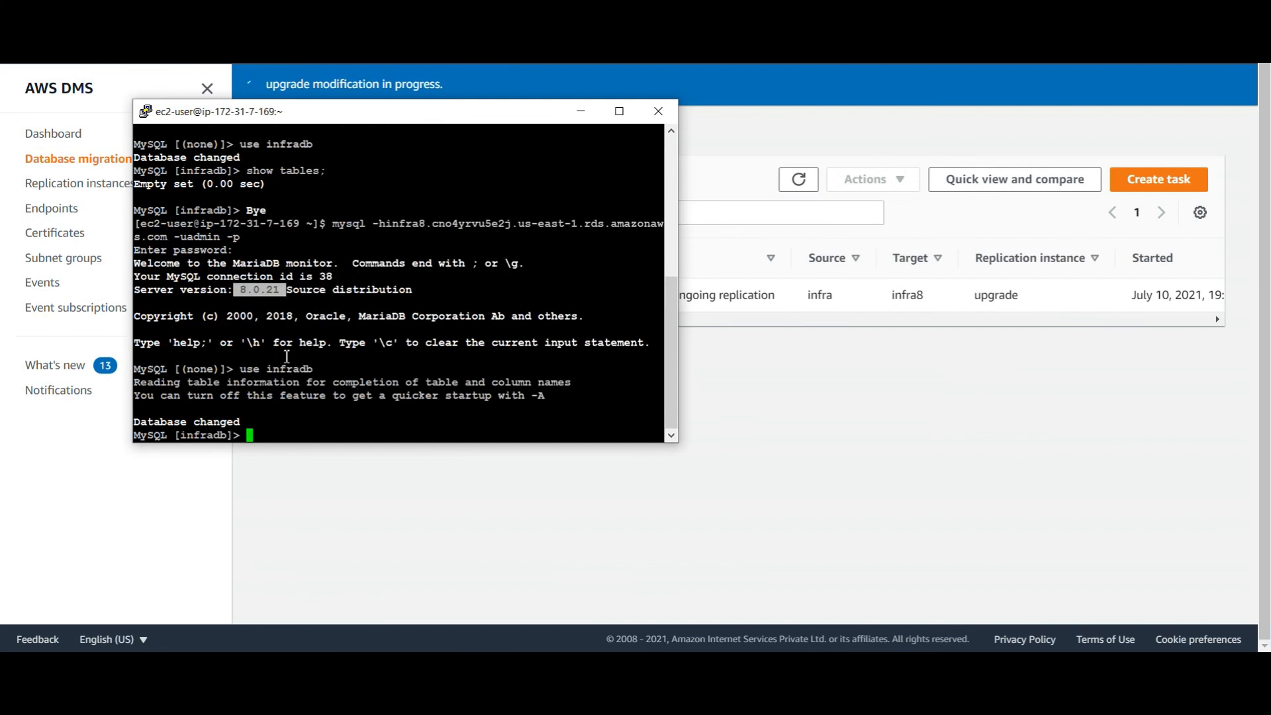
pyautogui.write('show tables;')
pyautogui.press('Return')
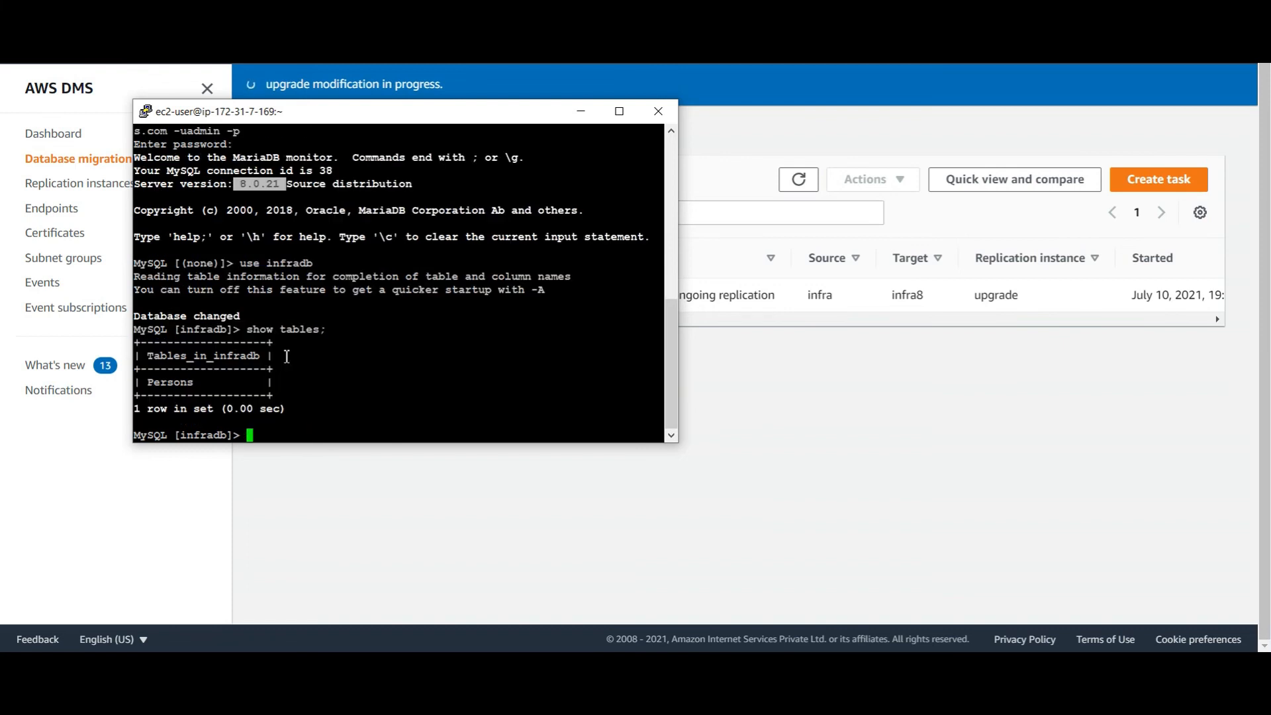
# Begin a Persons row-count query and copy the fourth Persons insert statement
pyautogui.write('select count(*) from')
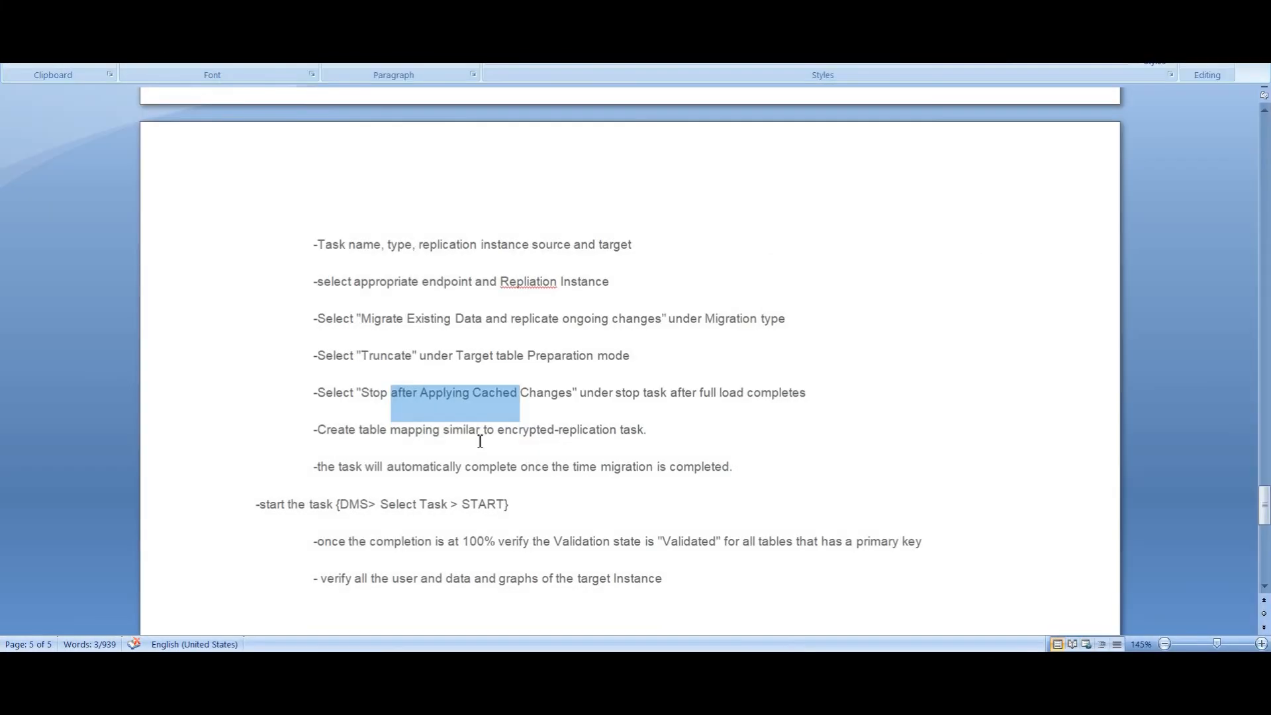
pyautogui.scroll(3, 521, 479)
pyautogui.scroll(15, 521, 479)
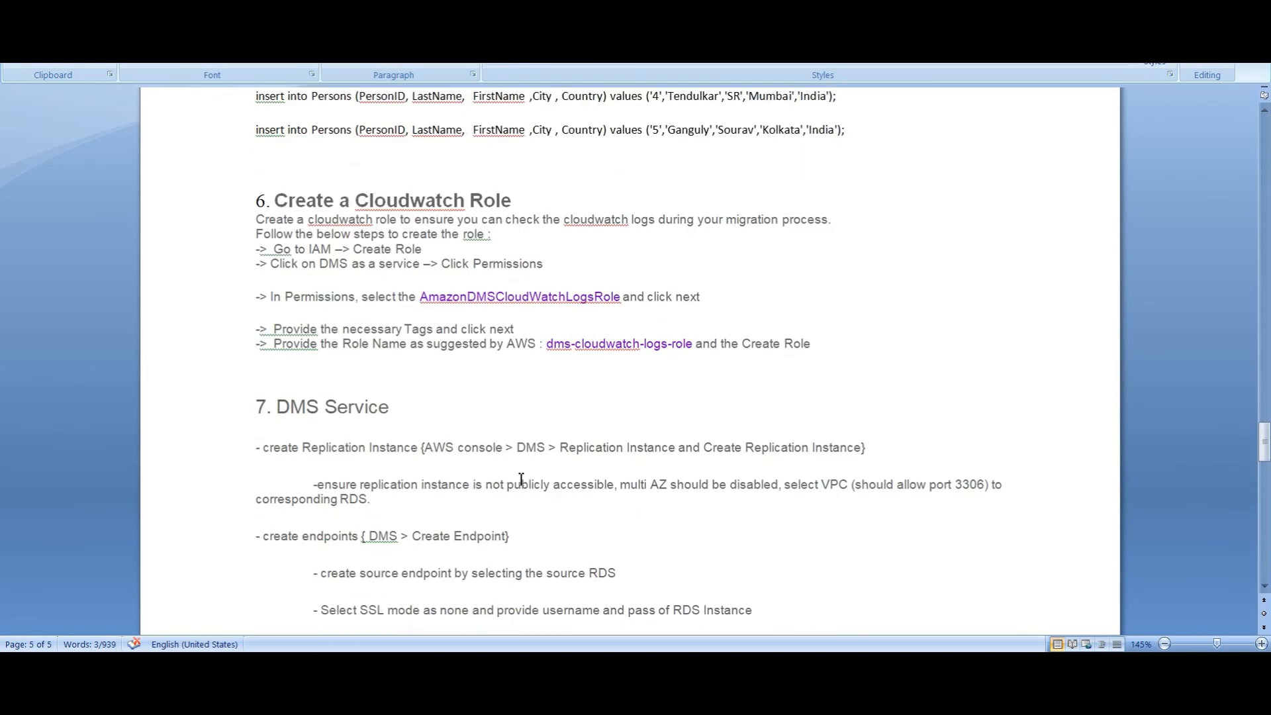
pyautogui.moveTo(253, 384); pyautogui.dragTo(465, 384)
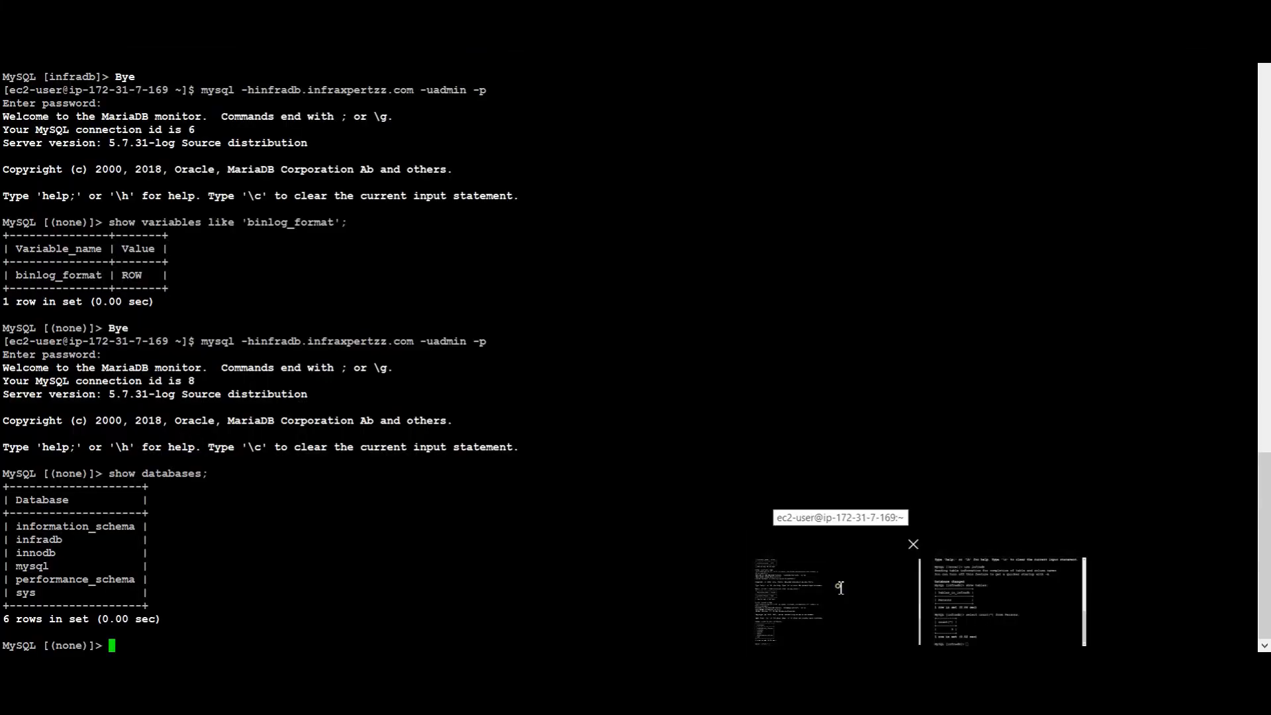
pyautogui.click(840, 588)
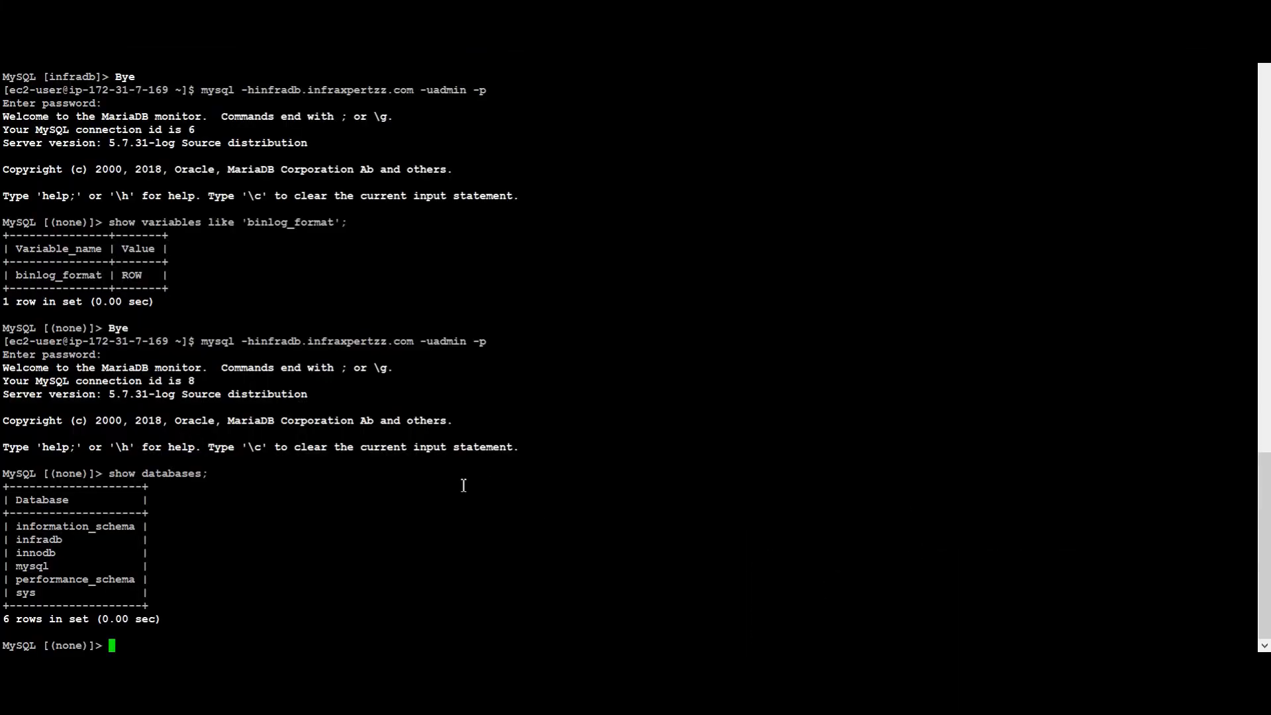
# On the source, run 'use infradb;' and paste the two Persons inserts for rows 4 and 5
pyautogui.write('use infradba')
pyautogui.press('BackSpace')
pyautogui.write(';')
pyautogui.press('Return')
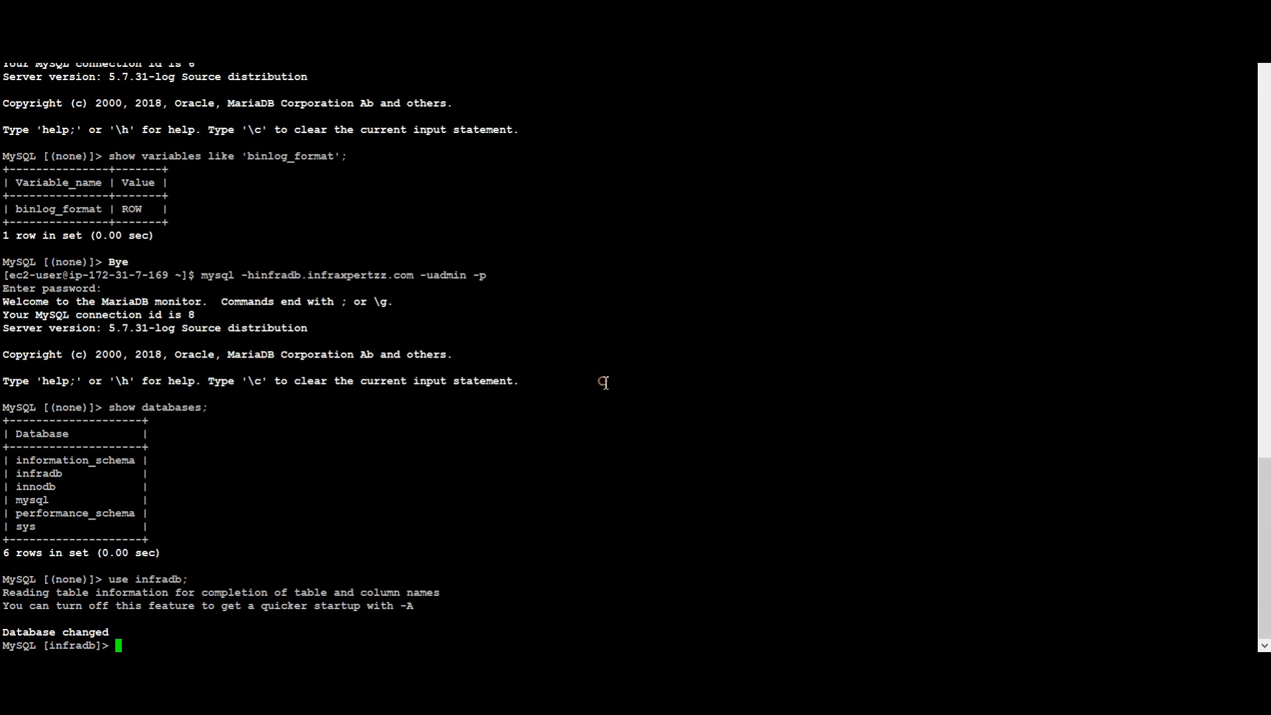
pyautogui.rightClick(604, 383)
pyautogui.press('Return')
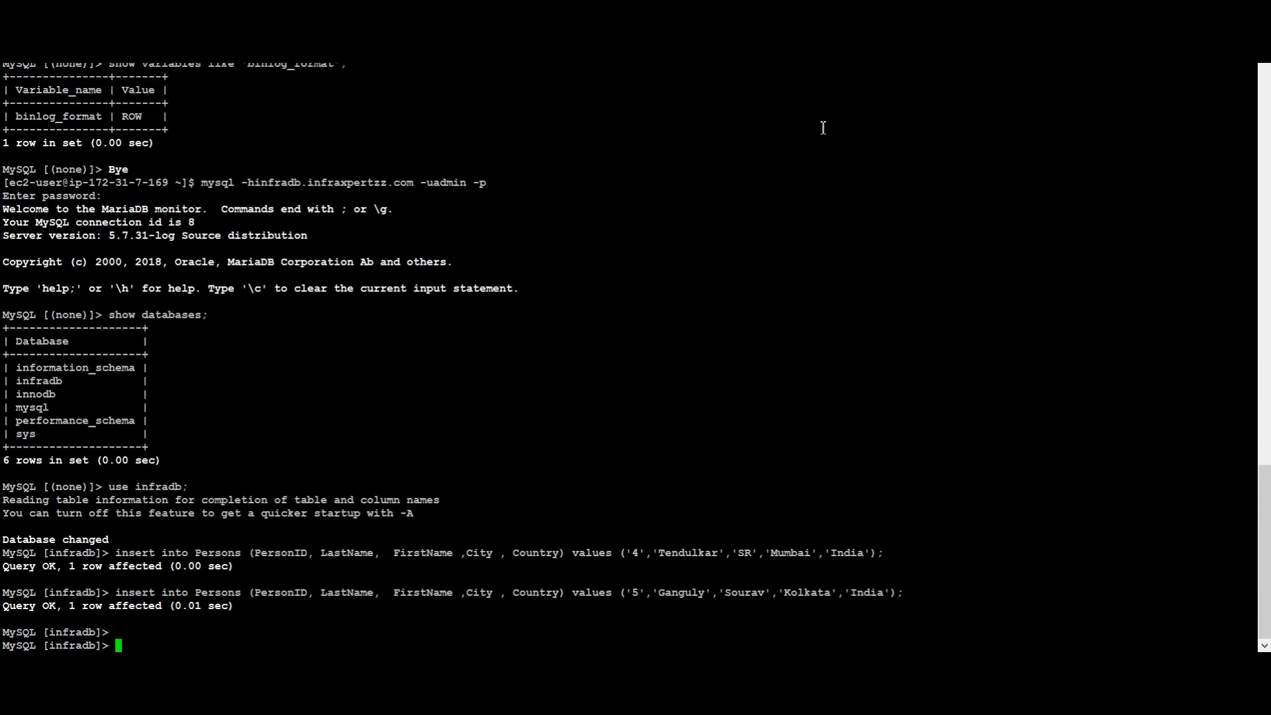
# Rerun the Persons row count on the target, confirming it rose from 3 to 5
pyautogui.hotkey('alt', 'Tab')
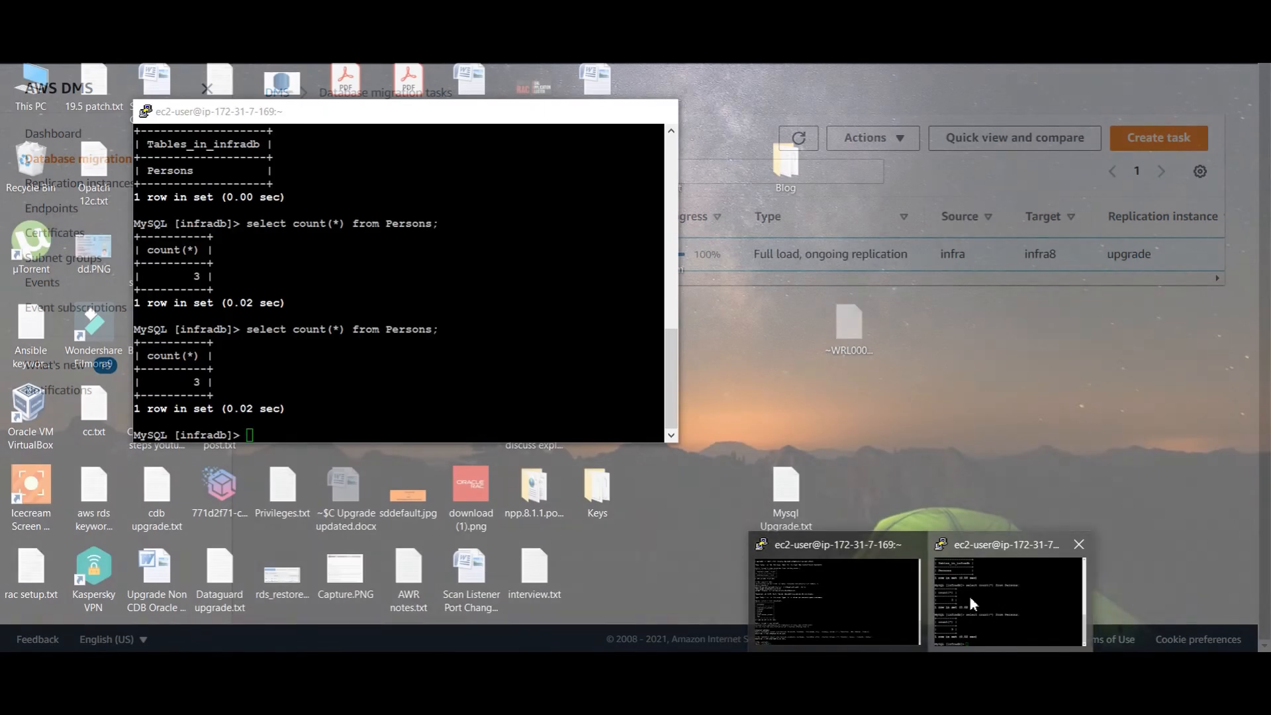
pyautogui.click(969, 595)
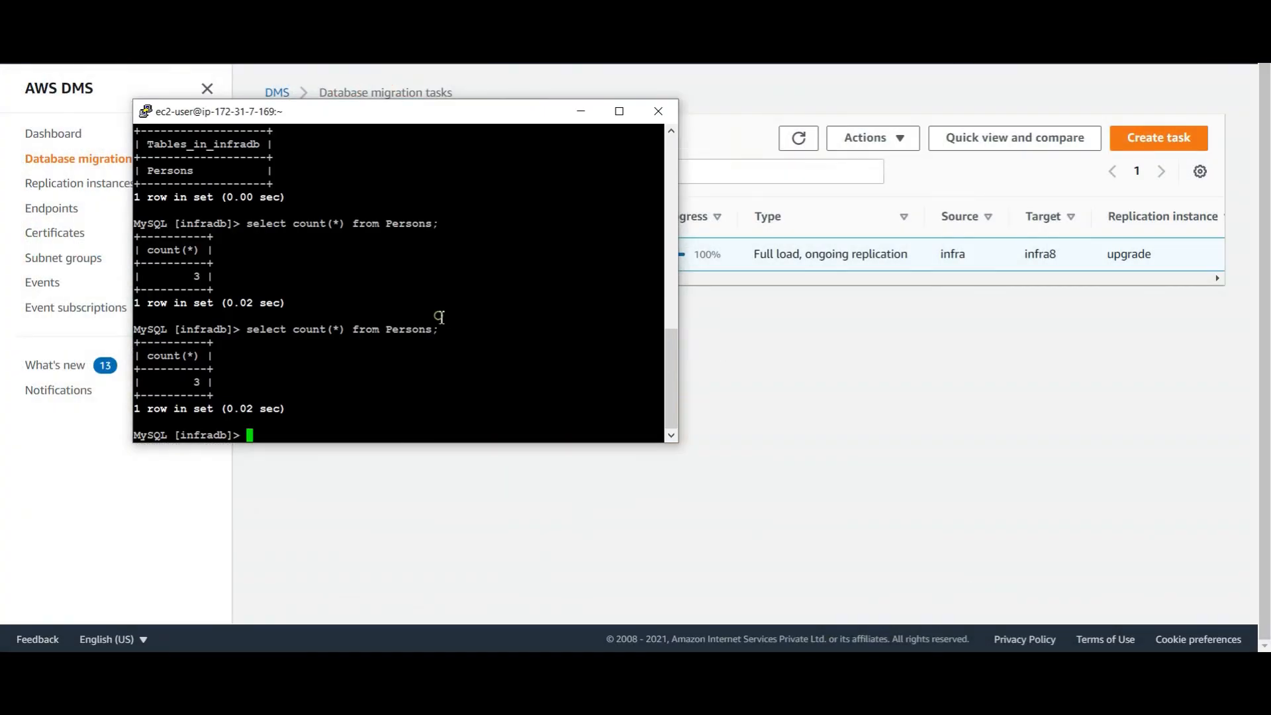
pyautogui.press('Up')
pyautogui.press('Return')
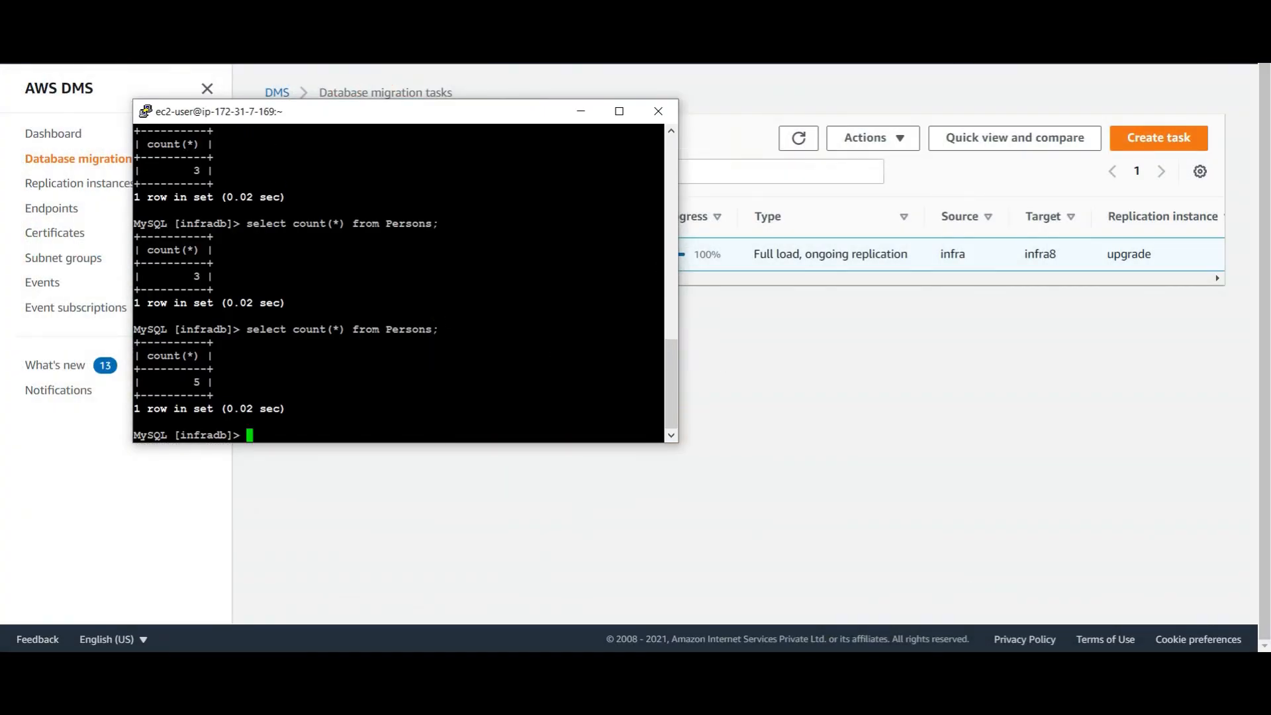
pyautogui.click(632, 74)
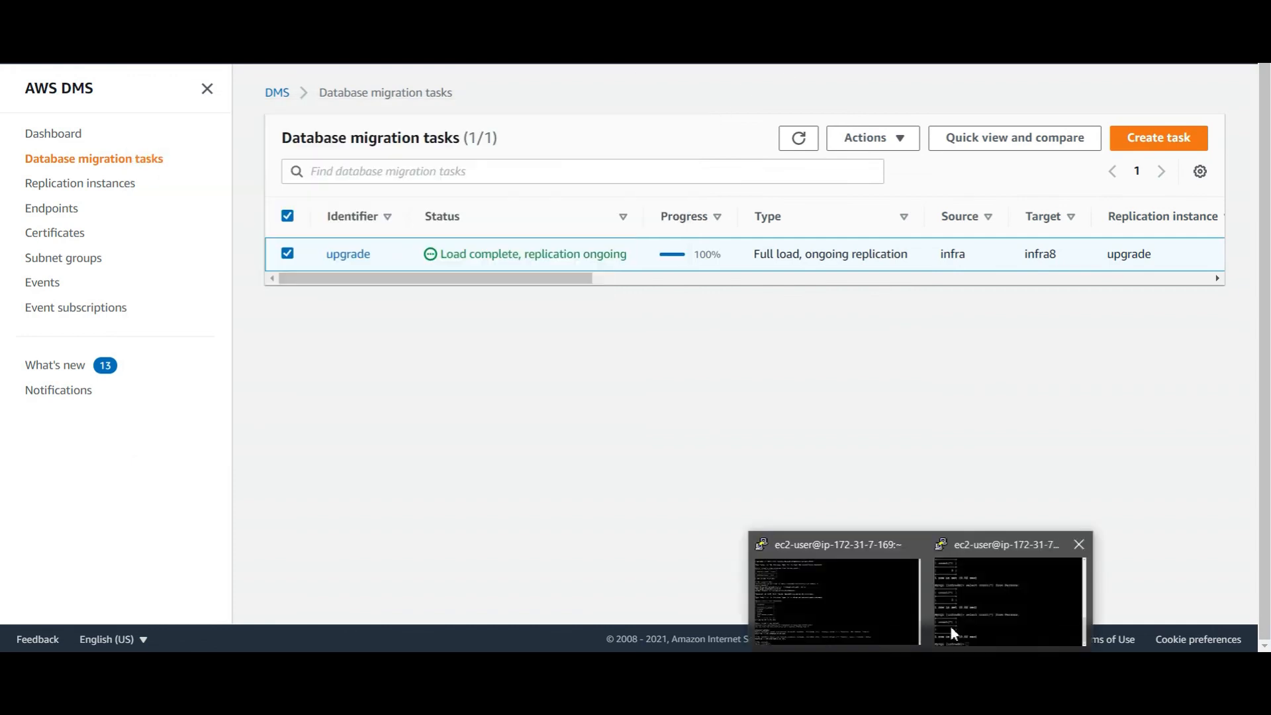
pyautogui.click(982, 605)
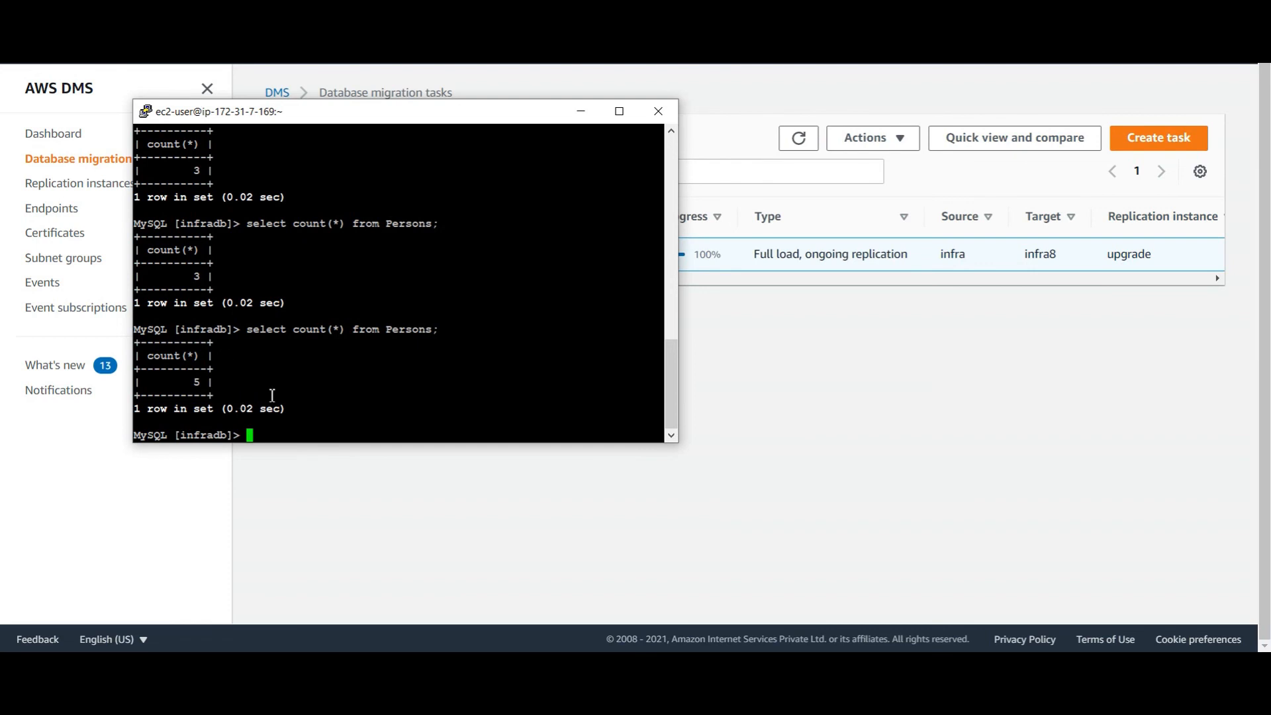
pyautogui.scroll(10, 404, 328)
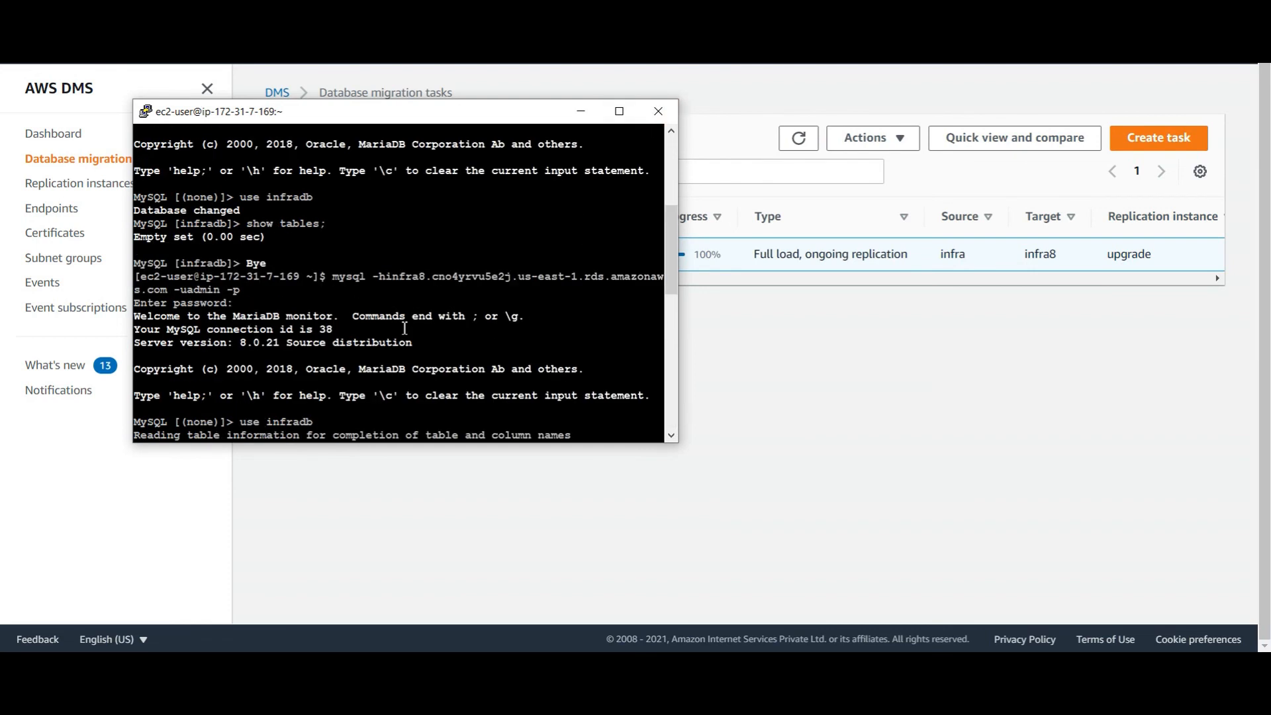
pyautogui.scroll(-4, 404, 328)
pyautogui.moveTo(235, 184); pyautogui.dragTo(313, 184)
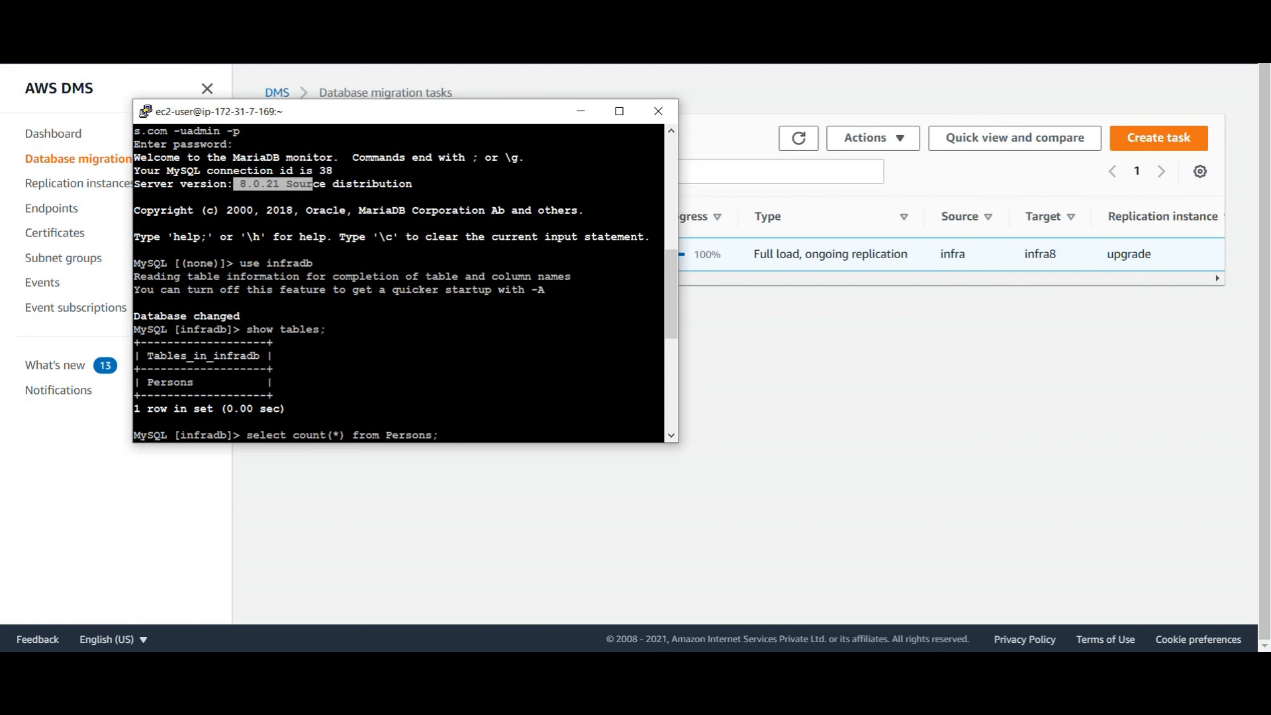
pyautogui.hotkey('alt', 'Tab')
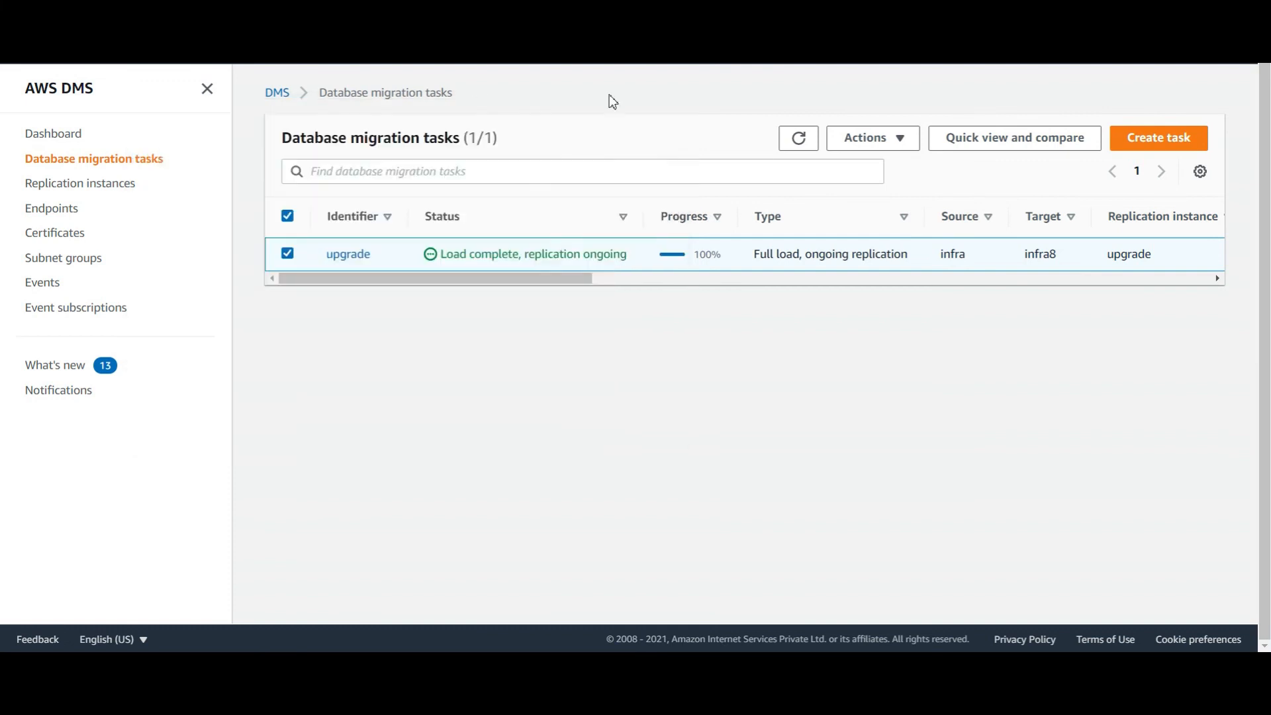
# Refresh the DMS task list, look over the infra database in RDS, then open infra8's details
pyautogui.click(797, 142)
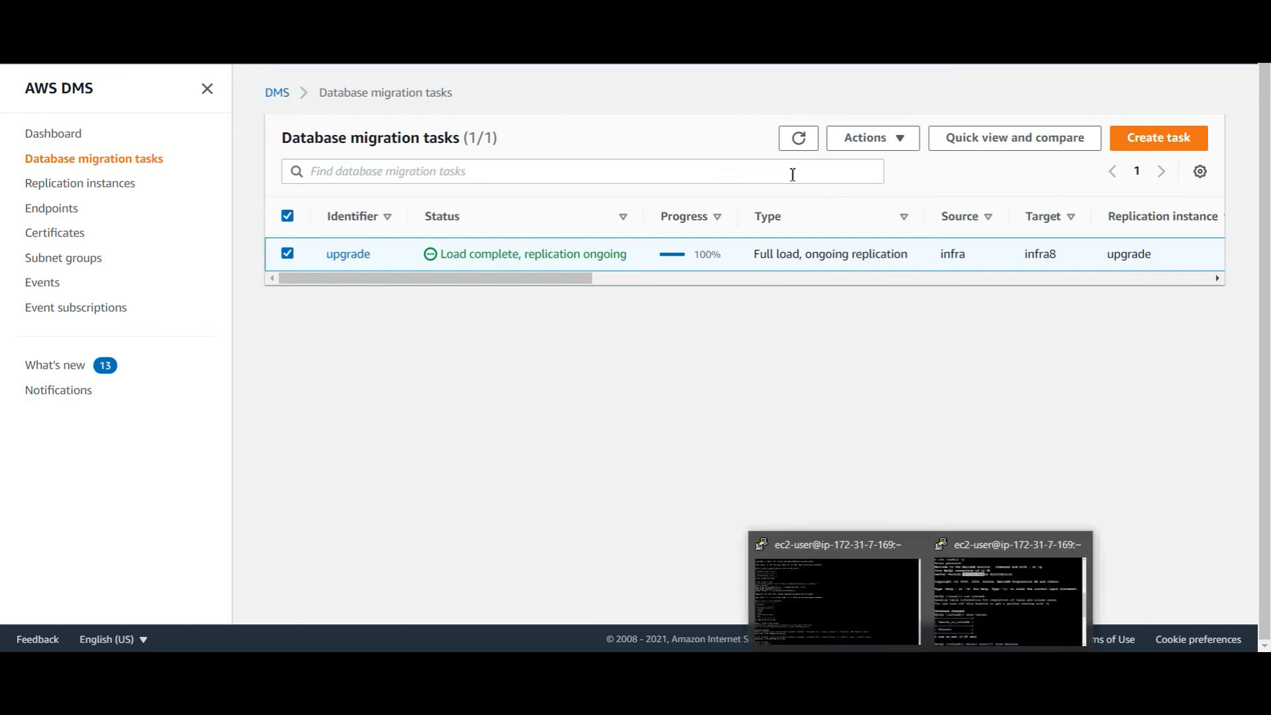
pyautogui.click(804, 138)
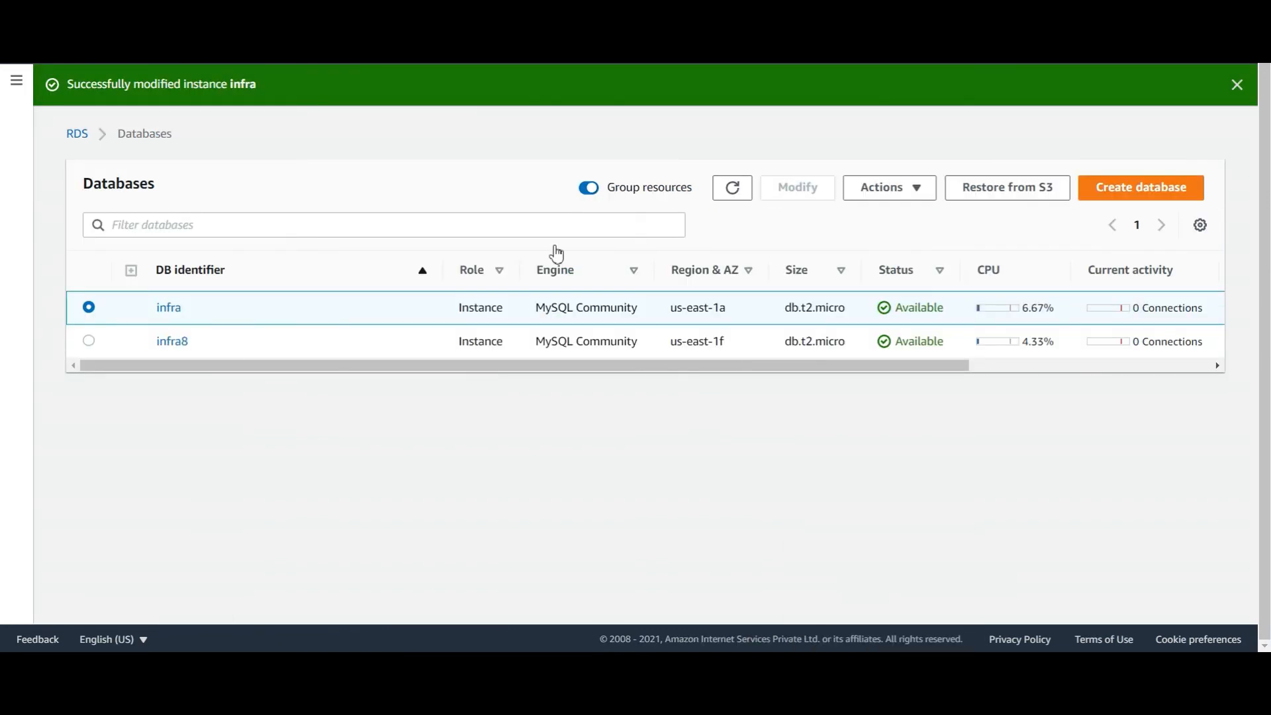
pyautogui.click(914, 191)
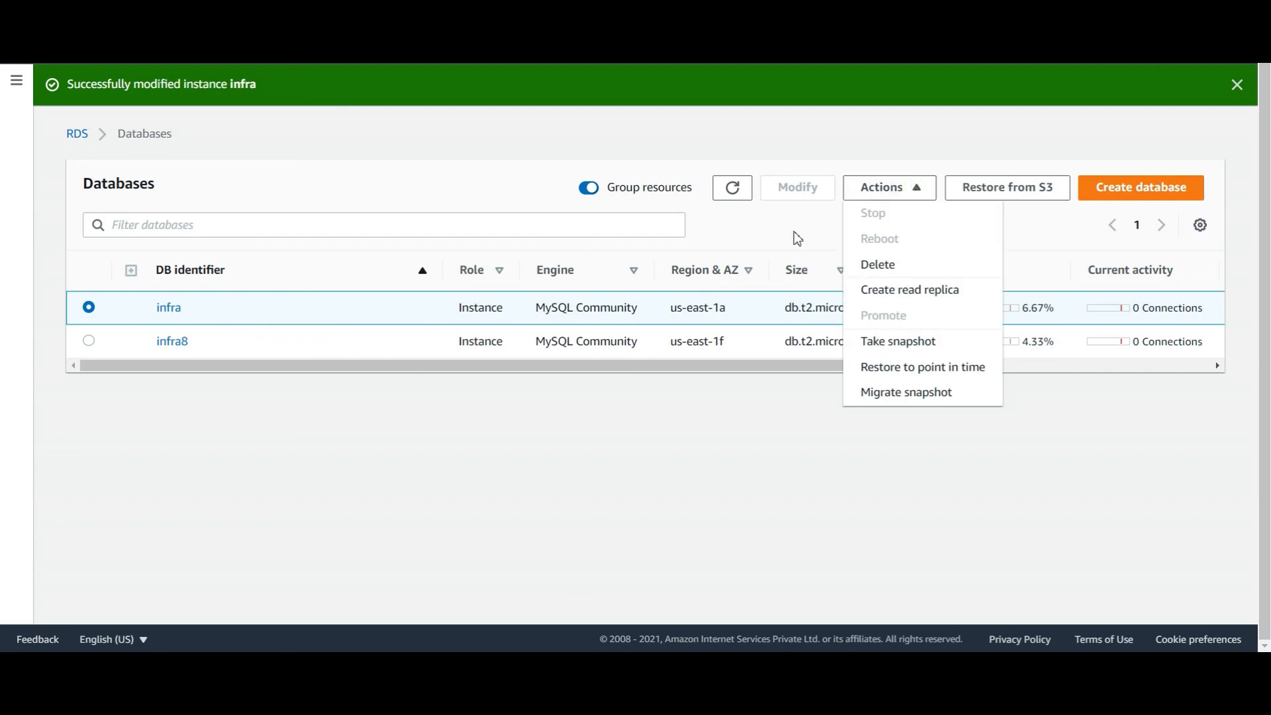
pyautogui.click(180, 306)
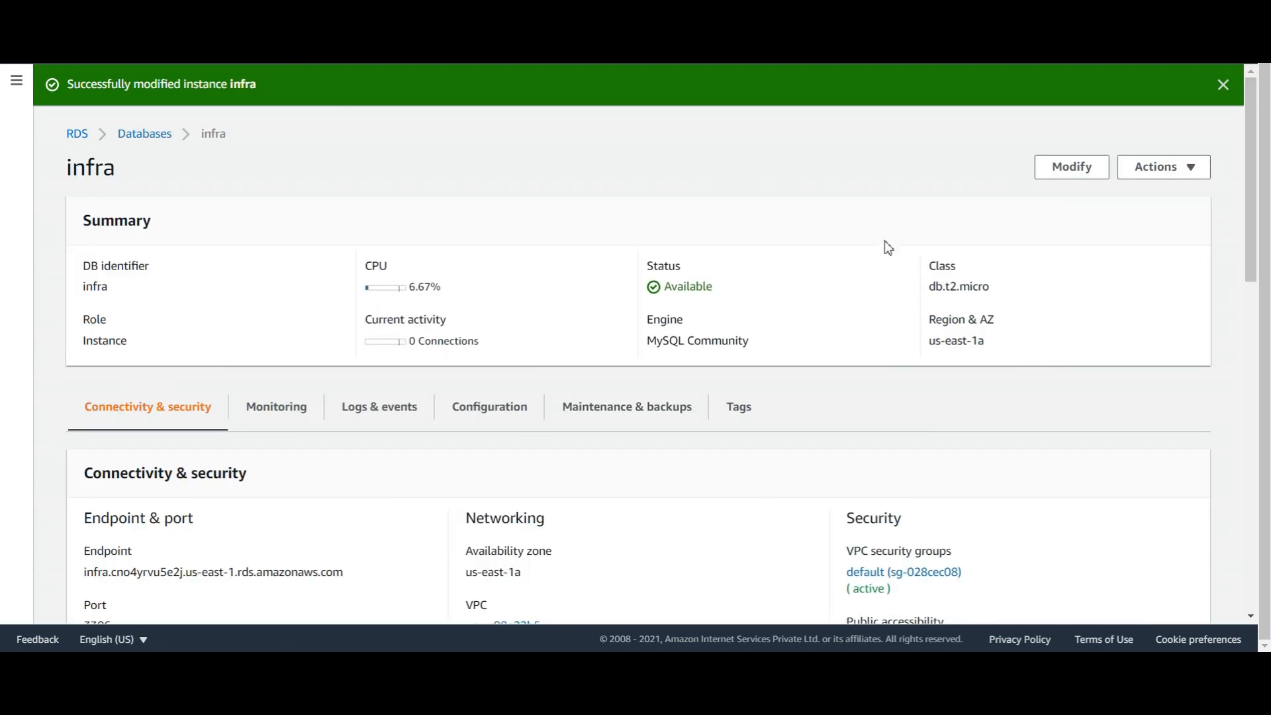
pyautogui.click(1168, 175)
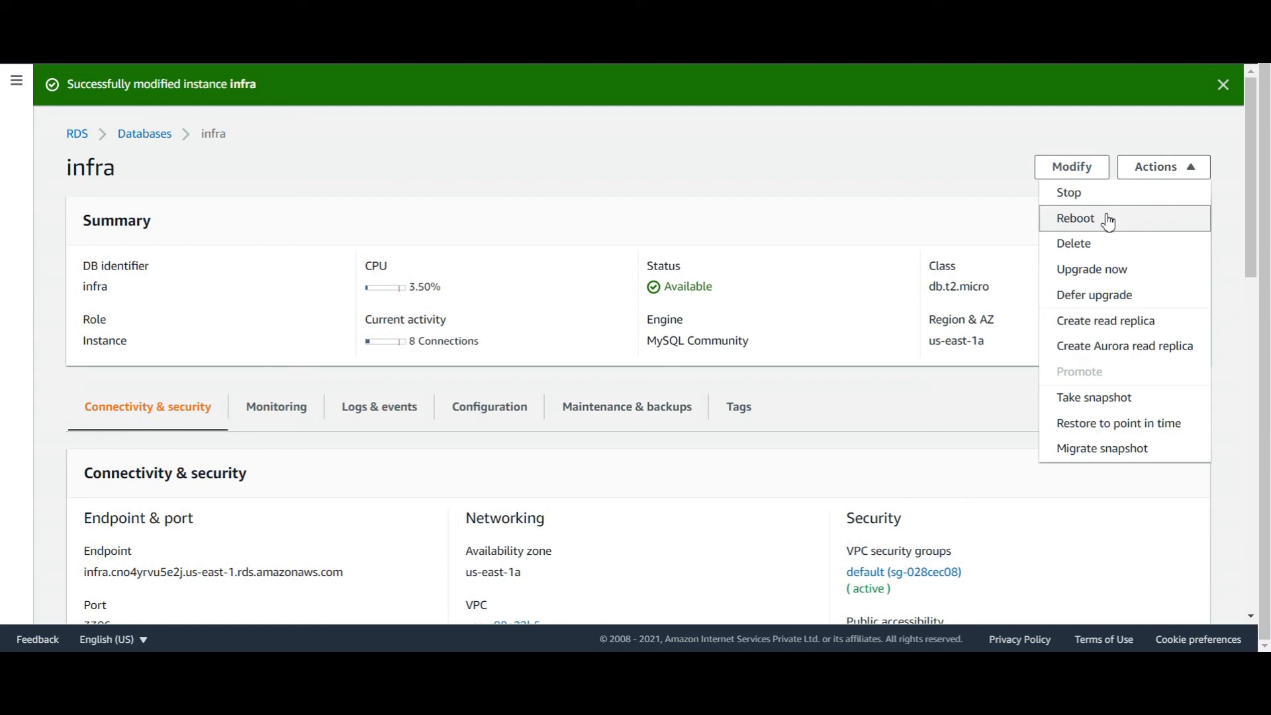
pyautogui.click(1069, 193)
pyautogui.moveTo(920, 668)
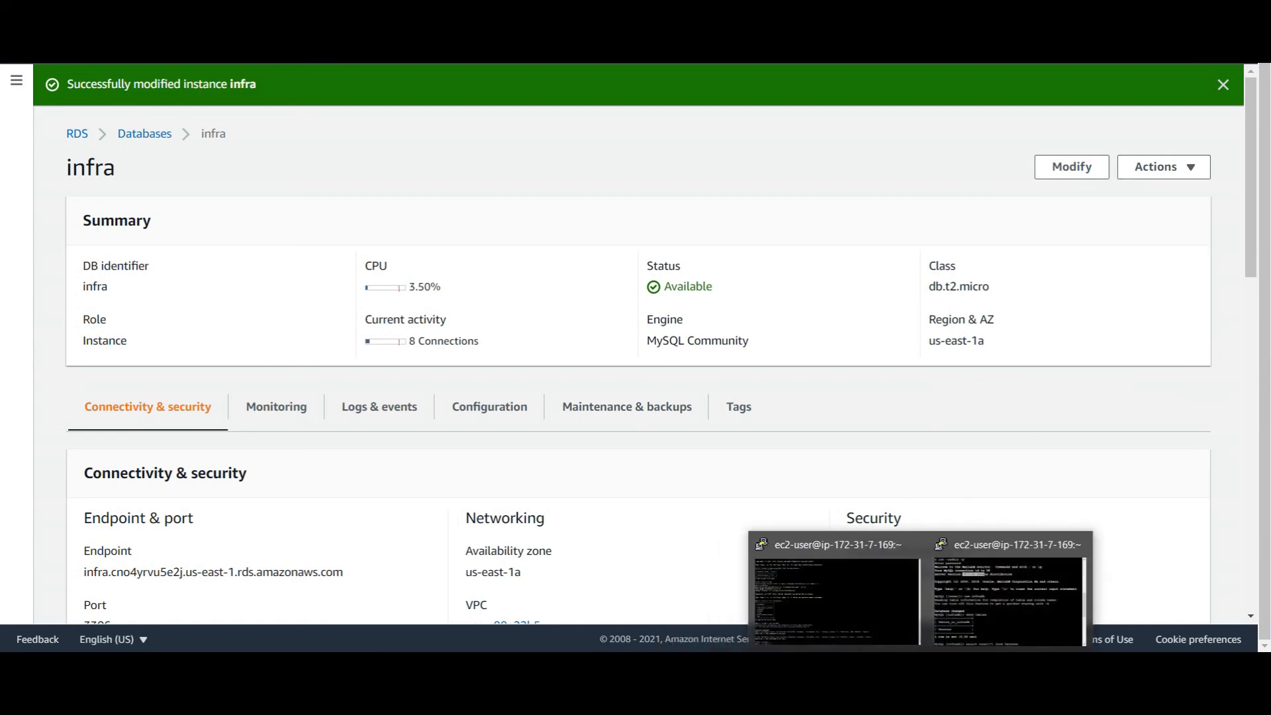
pyautogui.click(155, 135)
pyautogui.click(171, 341)
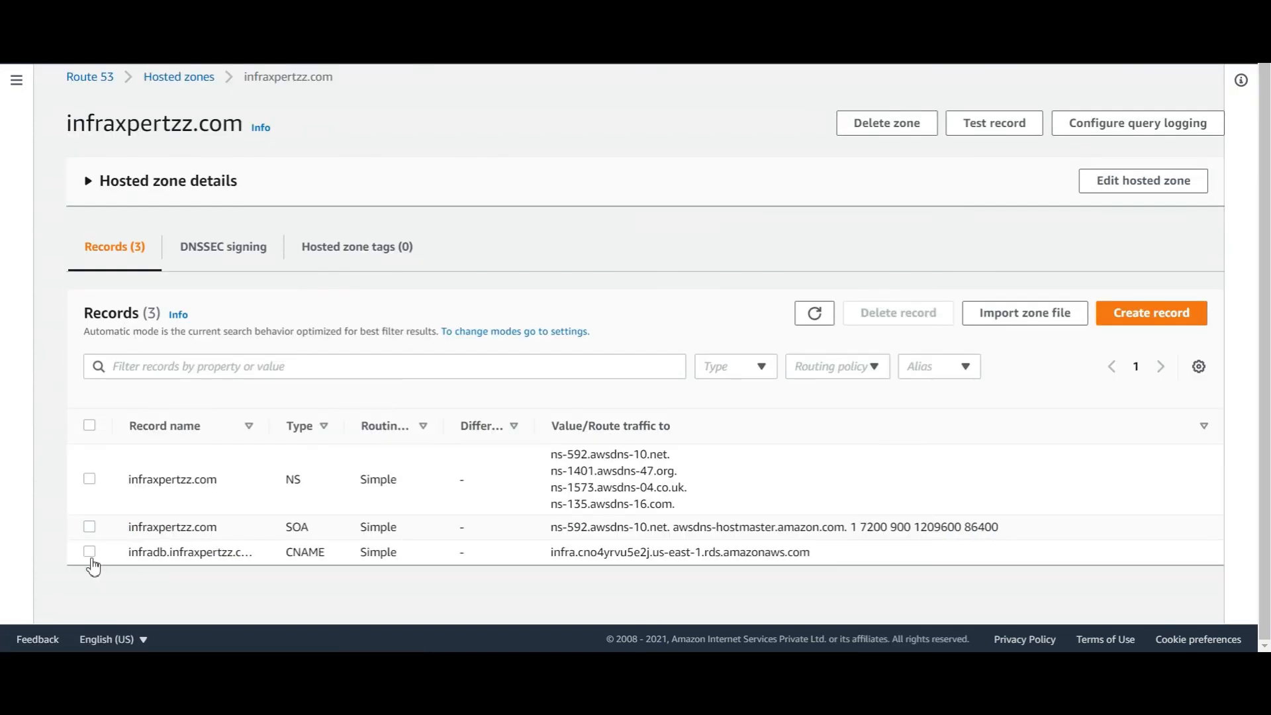
# Replace the infradb CNAME record's value with the infra8 endpoint and save it
pyautogui.click(89, 551)
pyautogui.click(1128, 100)
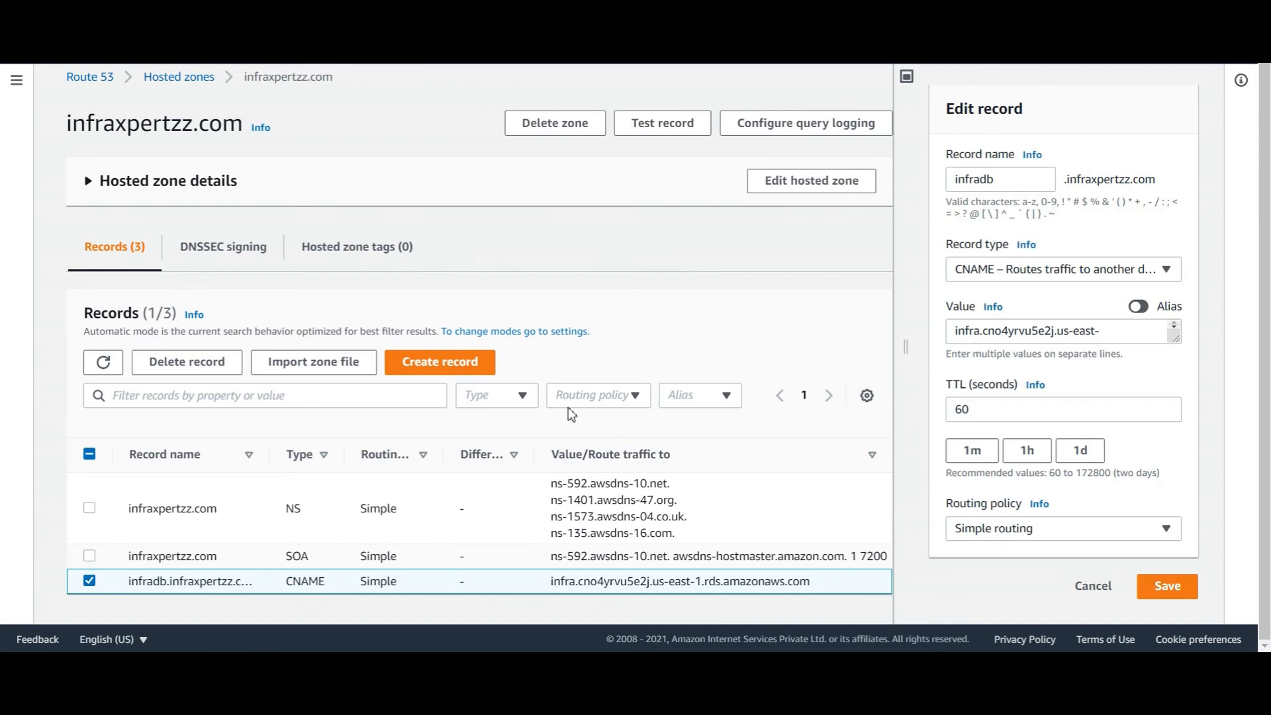
pyautogui.moveTo(957, 332); pyautogui.dragTo(1141, 371)
pyautogui.write('infra8.cno4yrvu5e2j.us-east-1.rds.amazonaws.com')
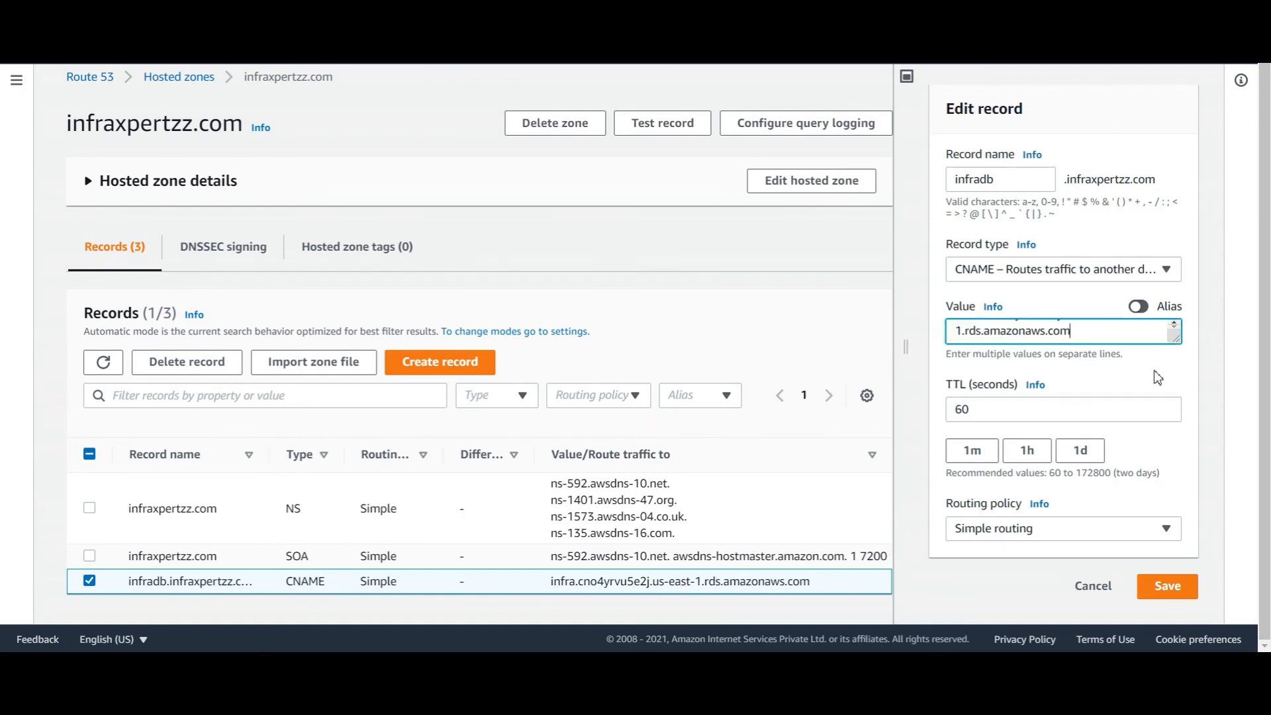
pyautogui.scroll(1, 1073, 335)
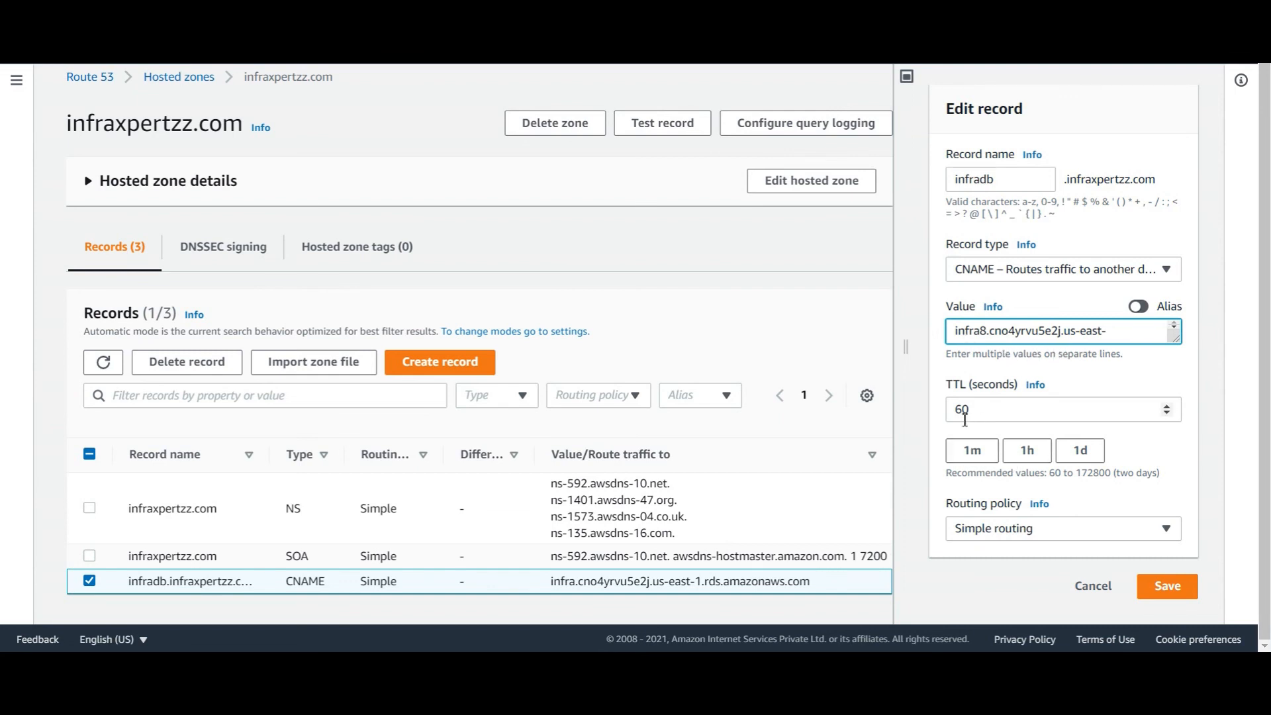
pyautogui.click(1167, 585)
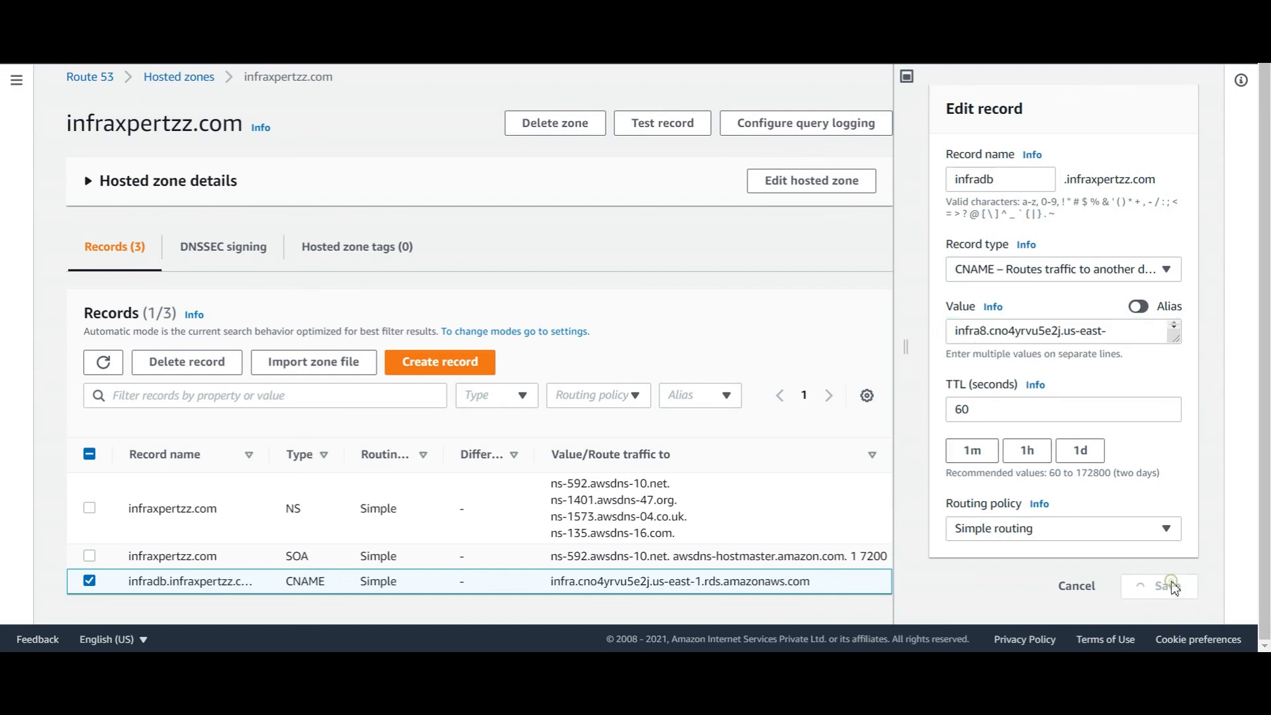
pyautogui.scroll(-1, 539, 437)
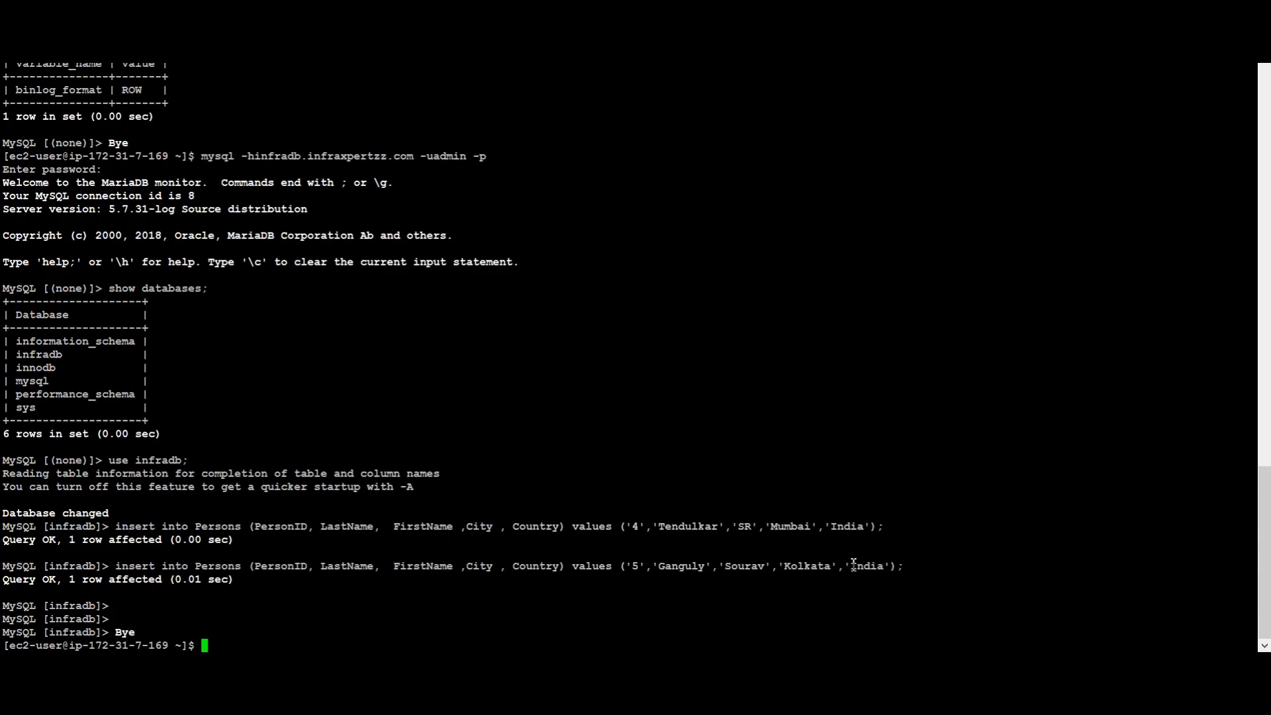
# Run nslookup infradb.infraxpertzz.com and compare the new infra8 canonical name with the earlier infra
pyautogui.write('nslookup infradb.infraxpertzz.com')
pyautogui.press('Return')
pyautogui.moveTo(237, 580); pyautogui.dragTo(328, 579)
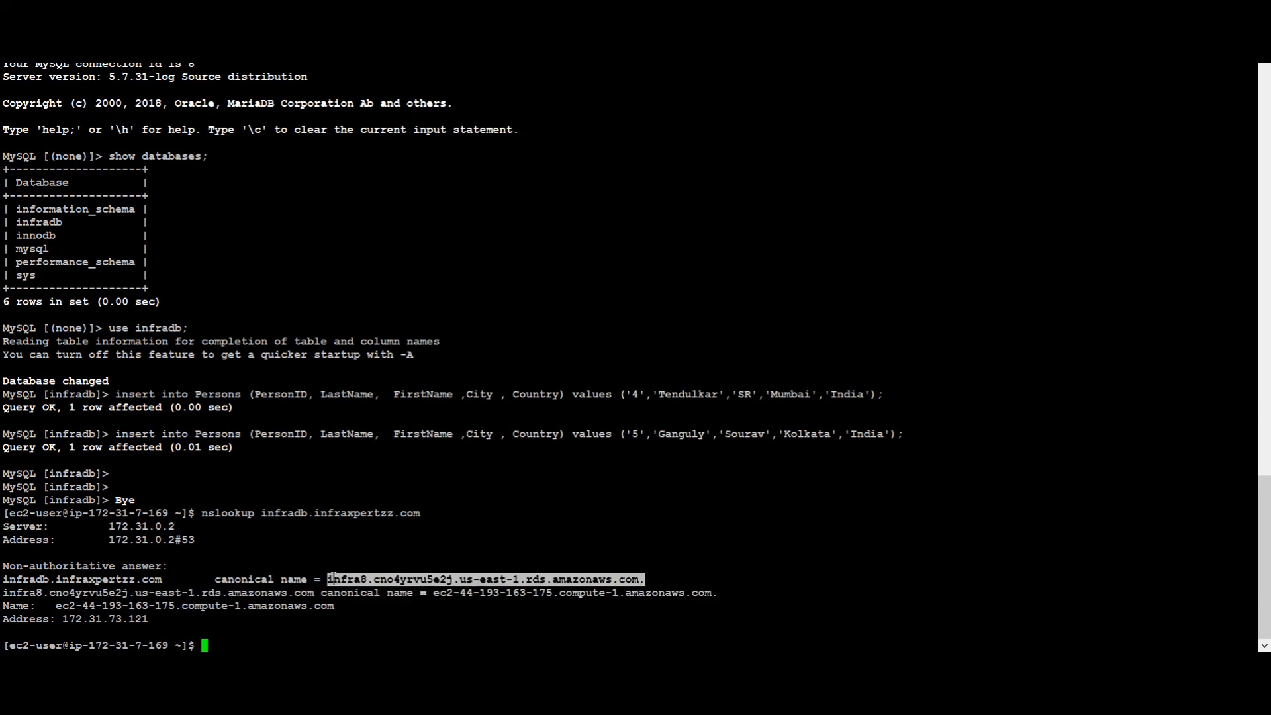
pyautogui.scroll(20, 362, 536)
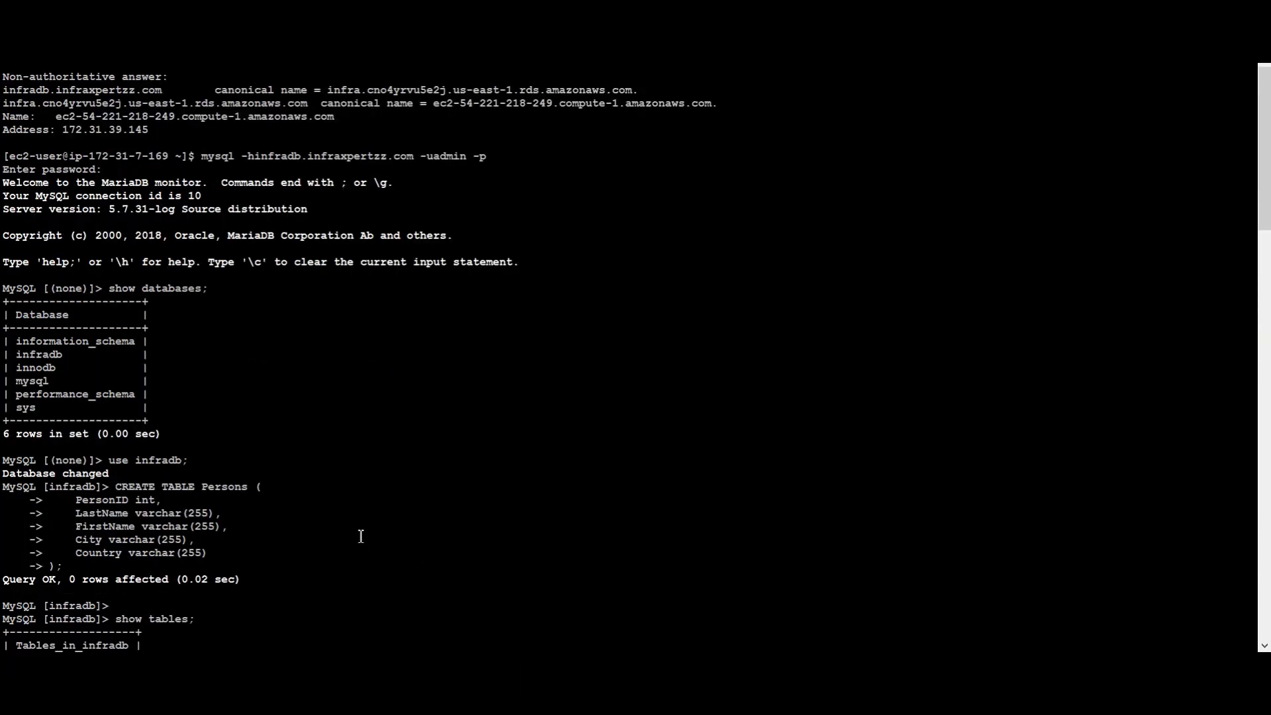
pyautogui.scroll(6, 332, 99)
pyautogui.moveTo(175, 130); pyautogui.dragTo(532, 187)
pyautogui.scroll(-20, 488, 369)
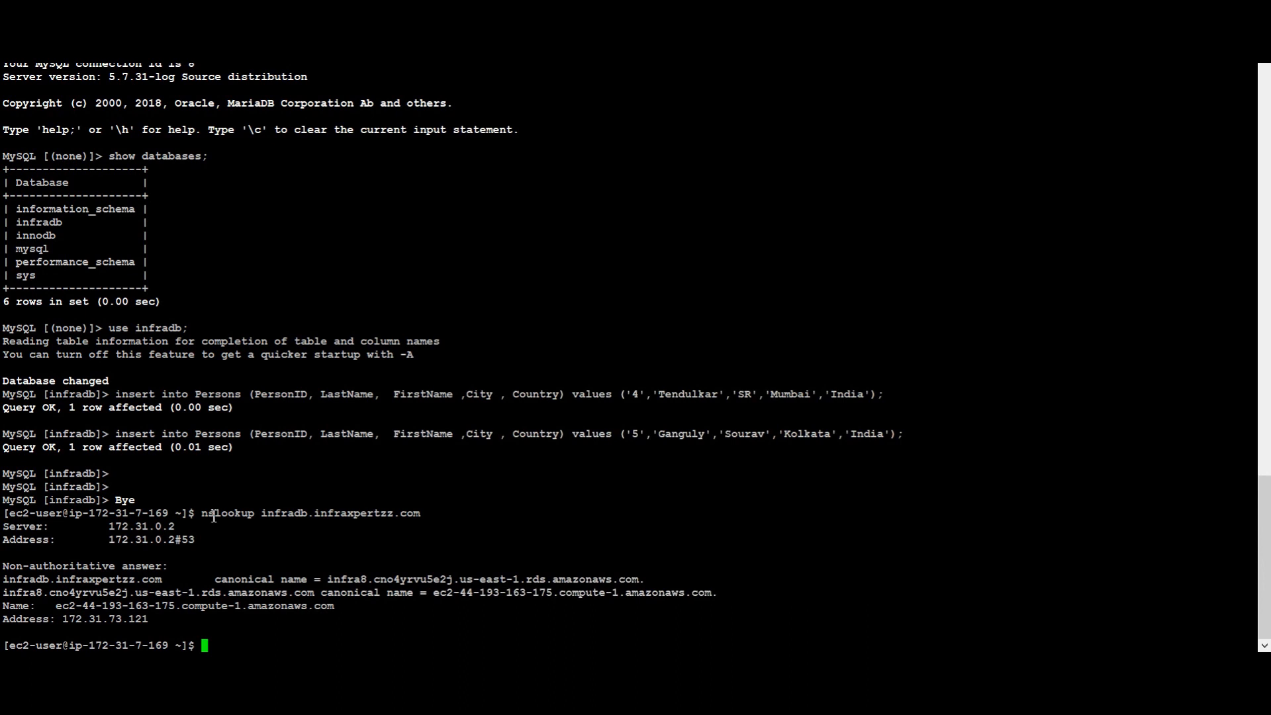
# Reconnect with mysql -h infradb.infraxpertzz.com and confirm the server version is 8.0.21
pyautogui.press('Up')
pyautogui.press('Up')
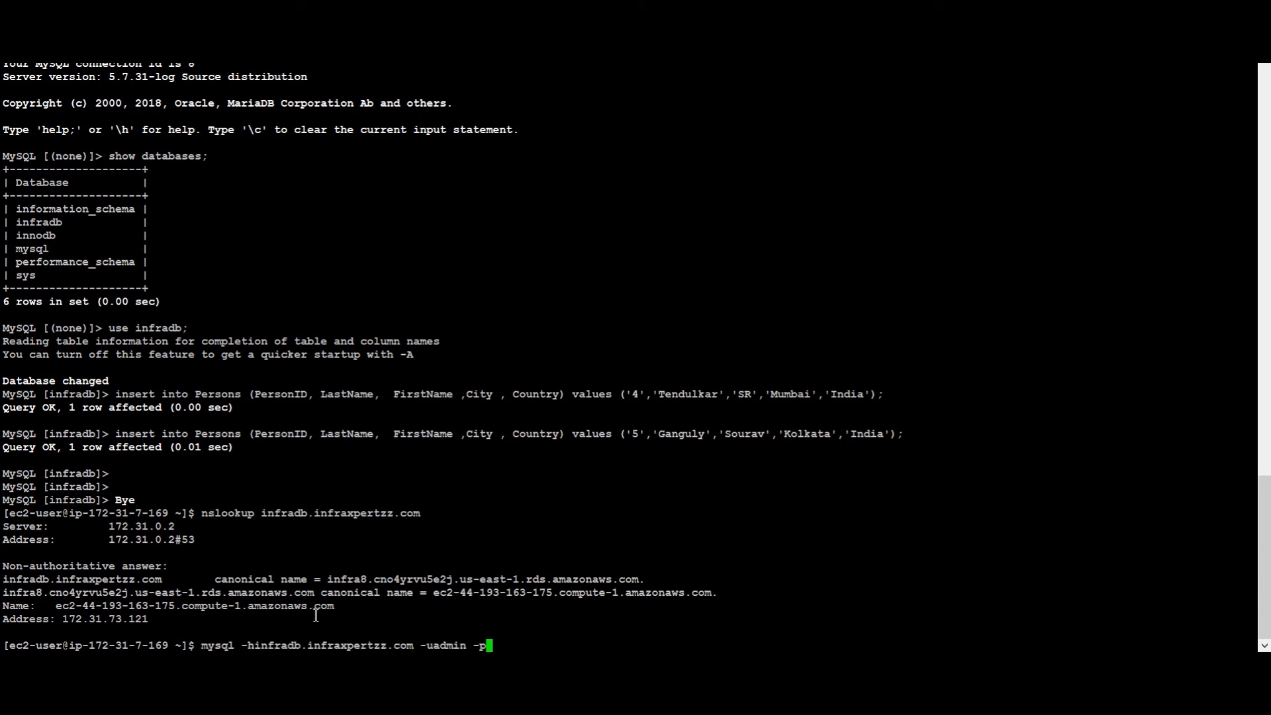
pyautogui.doubleClick(293, 515)
pyautogui.click(598, 527)
pyautogui.press('Return')
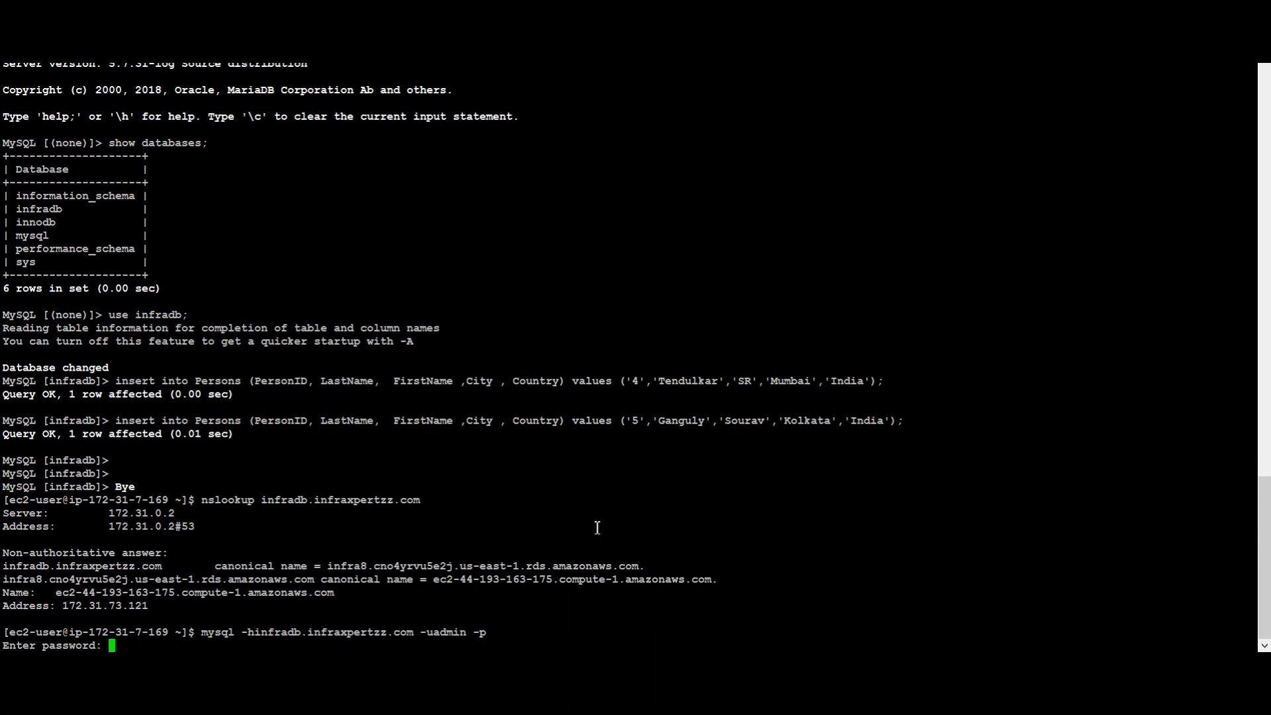
pyautogui.press('Return')
pyautogui.moveTo(103, 566); pyautogui.dragTo(146, 568)
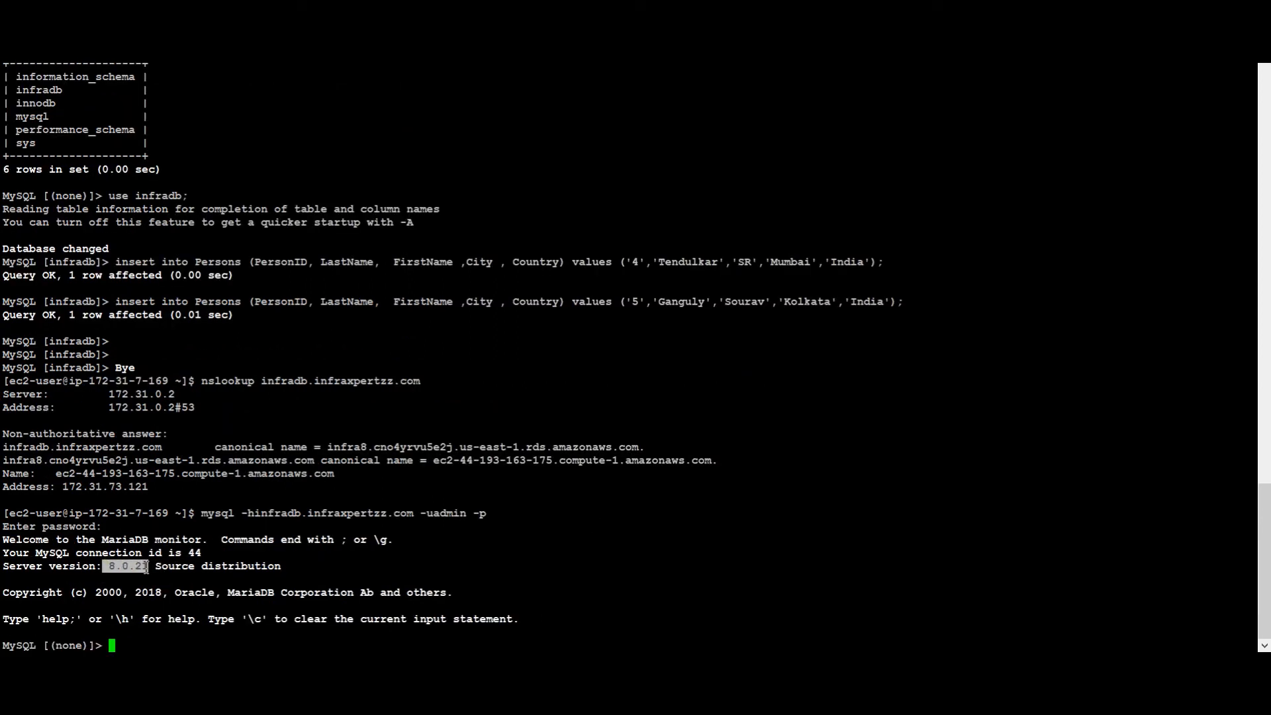
pyautogui.click(147, 567)
pyautogui.moveTo(151, 567); pyautogui.dragTo(113, 567)
pyautogui.hotkey('alt', 'Tab')
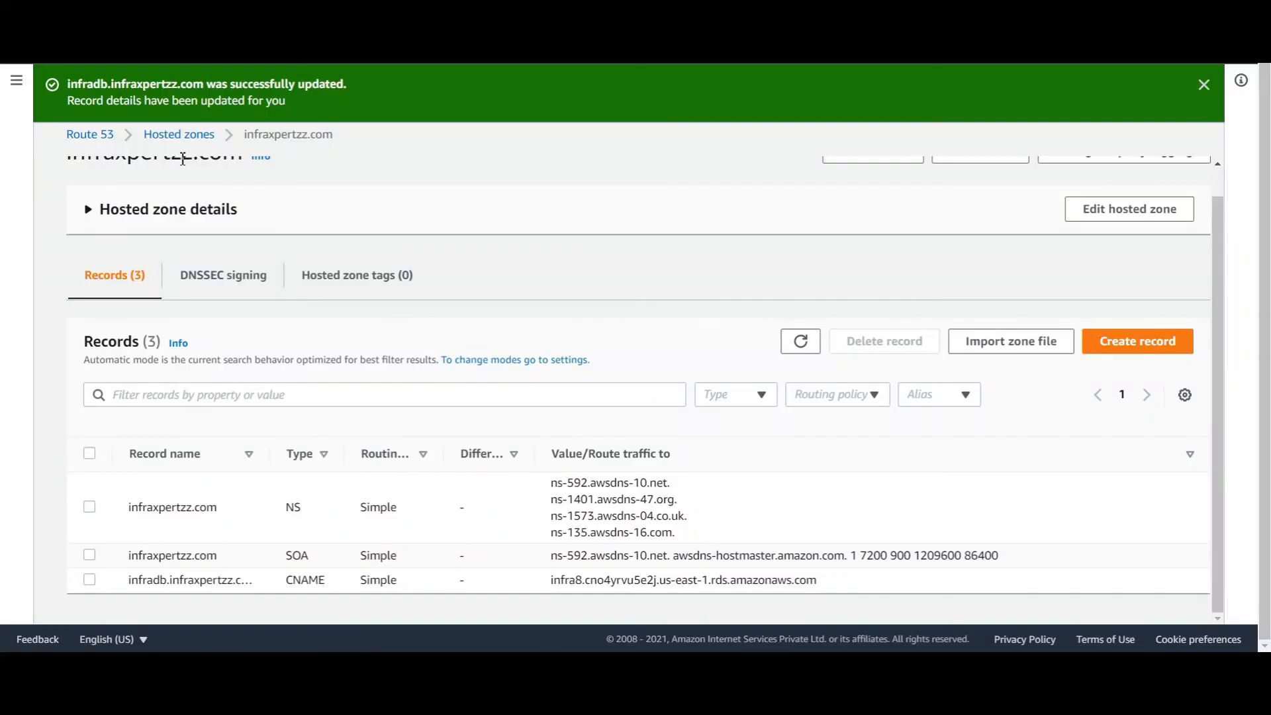
# Stop the upgrade migration task in DMS and confirm the stop
pyautogui.click(1205, 85)
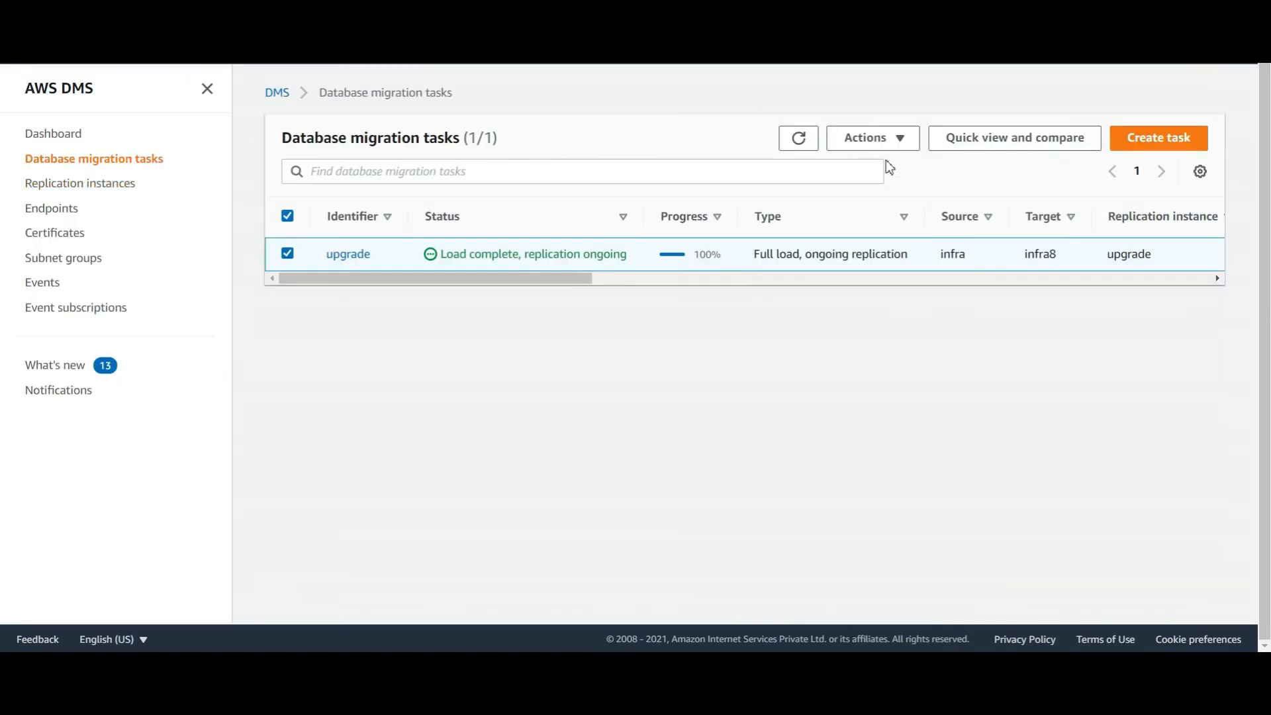
pyautogui.click(872, 138)
pyautogui.click(859, 265)
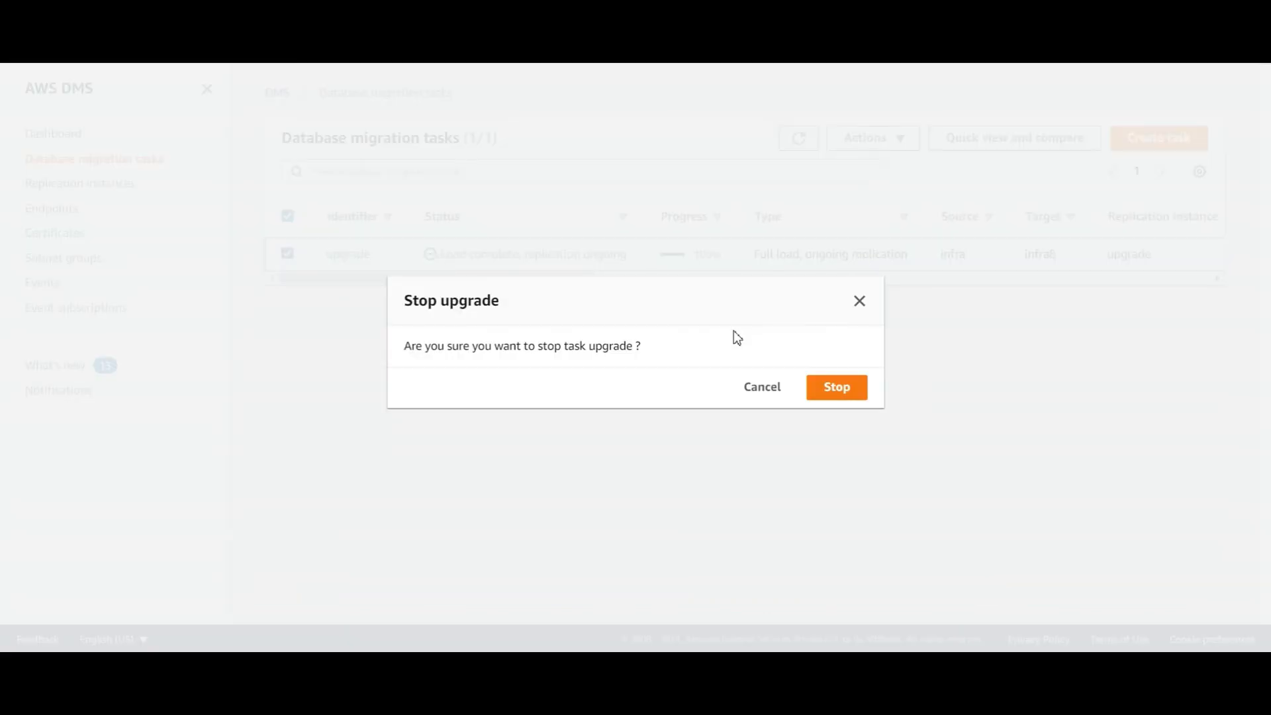
pyautogui.click(844, 388)
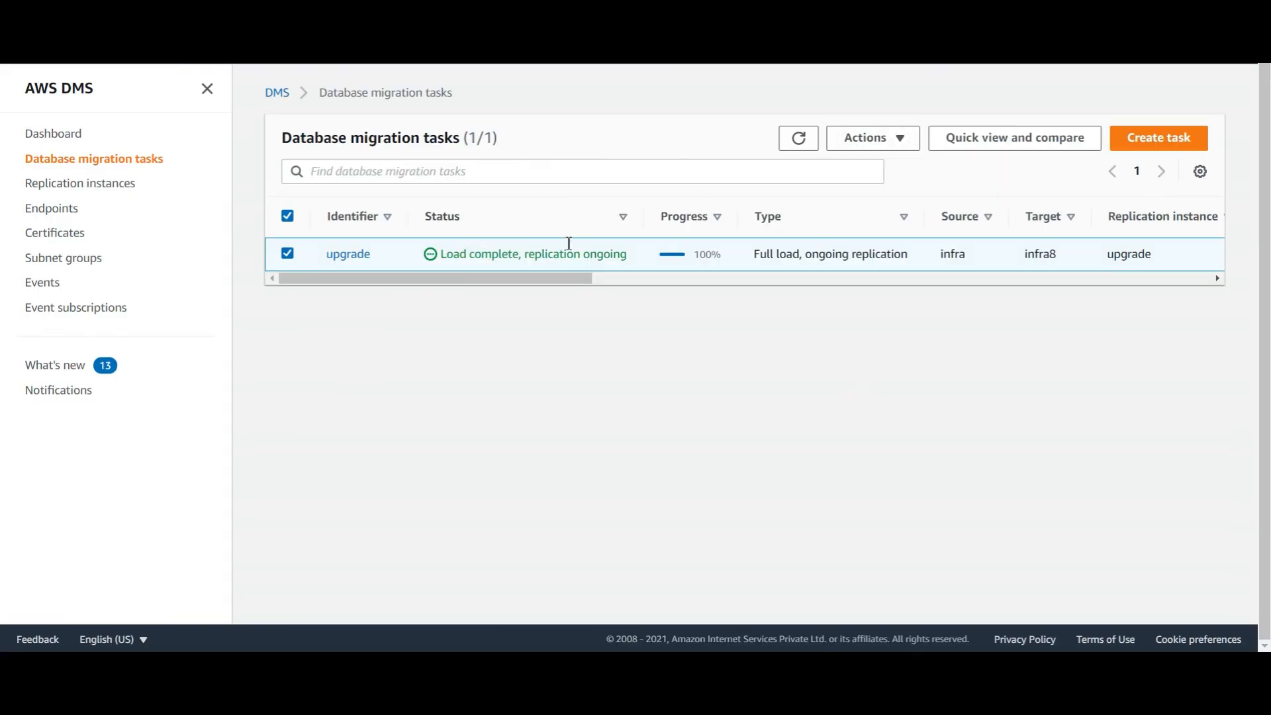
pyautogui.click(893, 185)
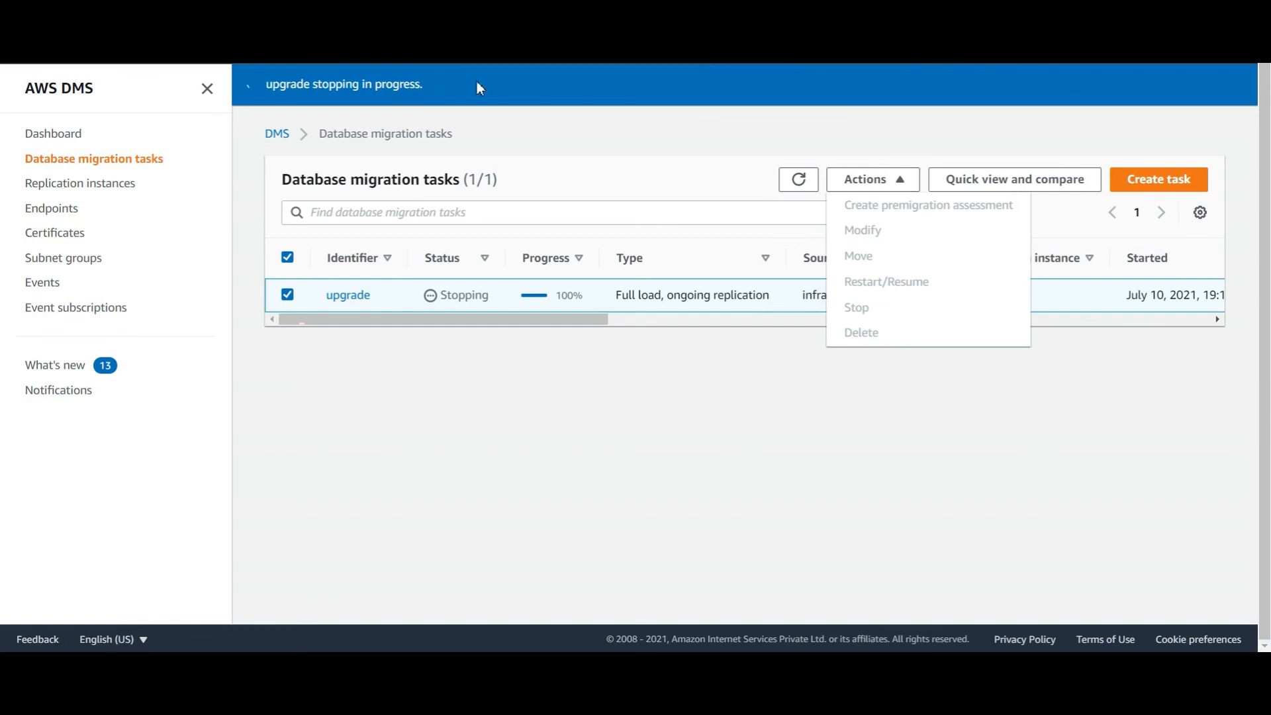
# Review the DMS replication instances and endpoints, then select the mYSQL5-7 stack in CloudFormation
pyautogui.click(113, 187)
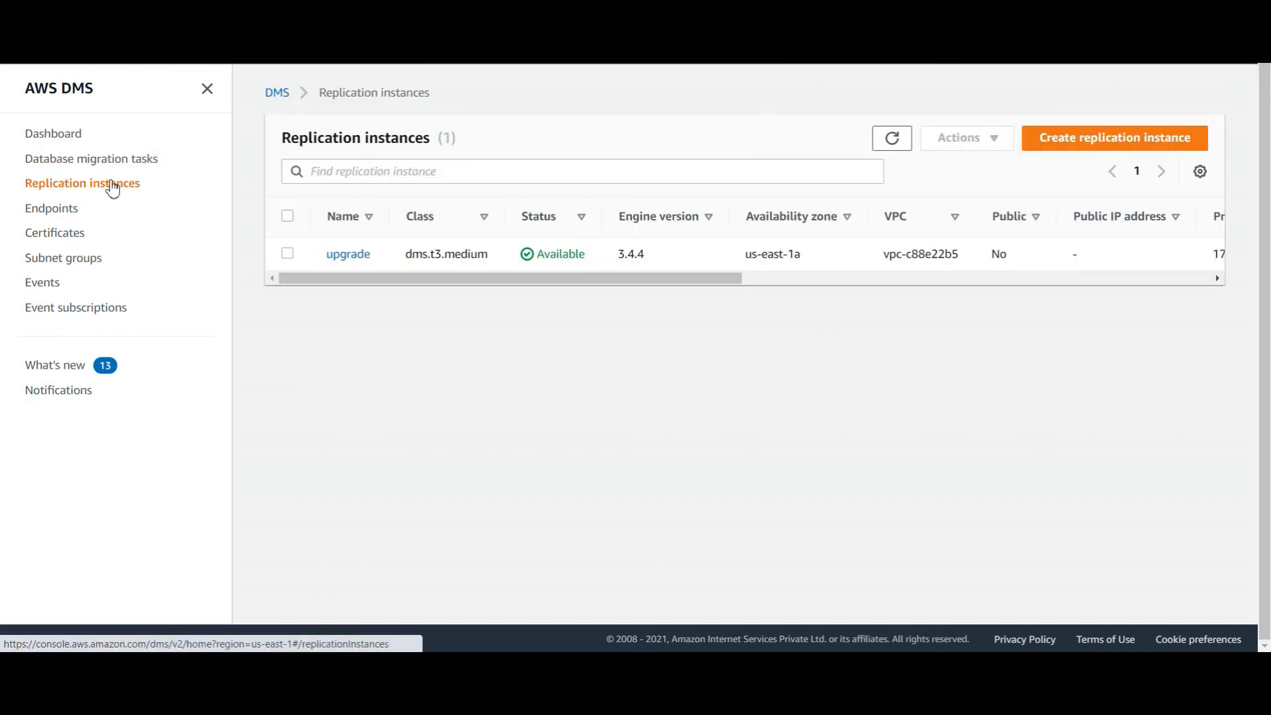
pyautogui.click(68, 214)
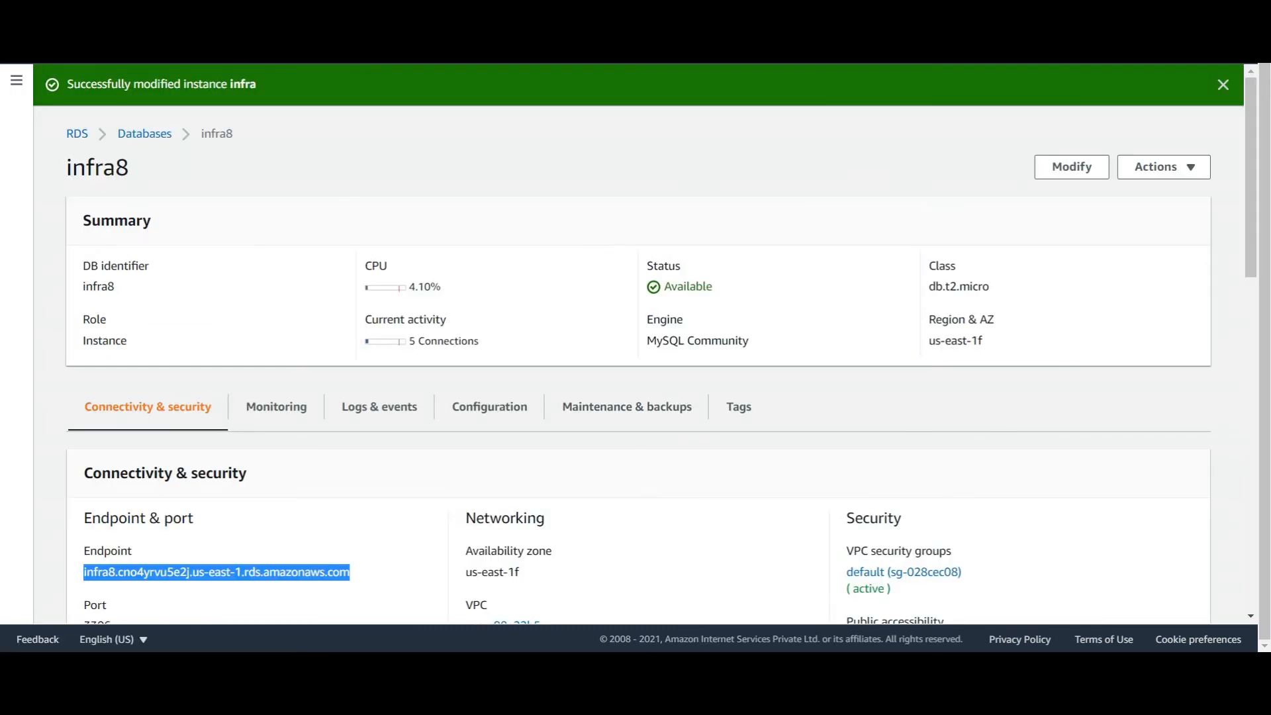
pyautogui.click(99, 51)
pyautogui.click(98, 261)
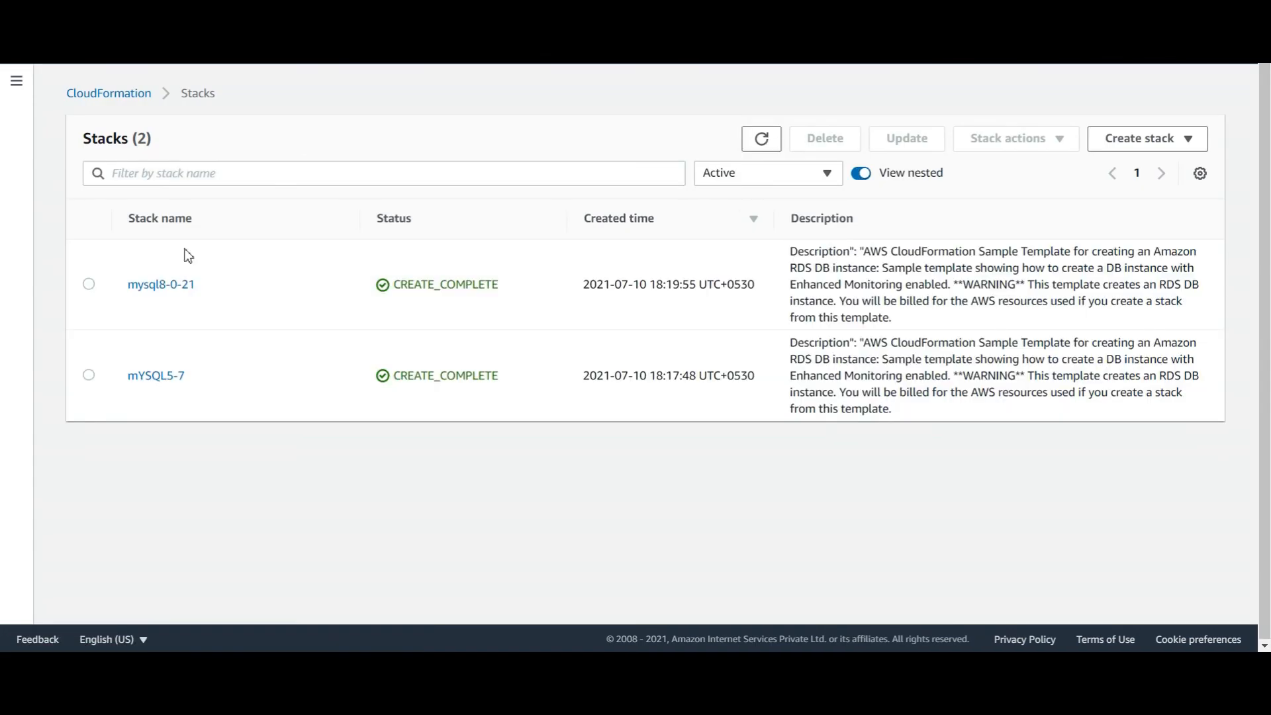
pyautogui.click(206, 376)
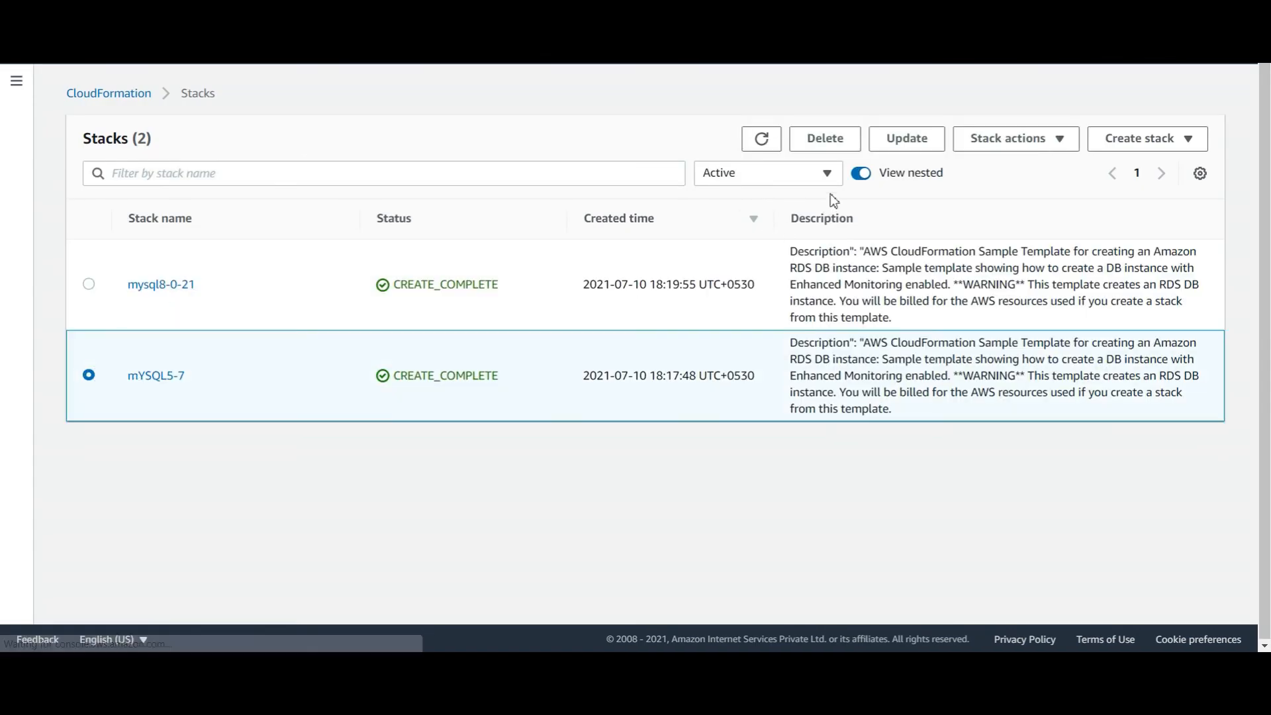